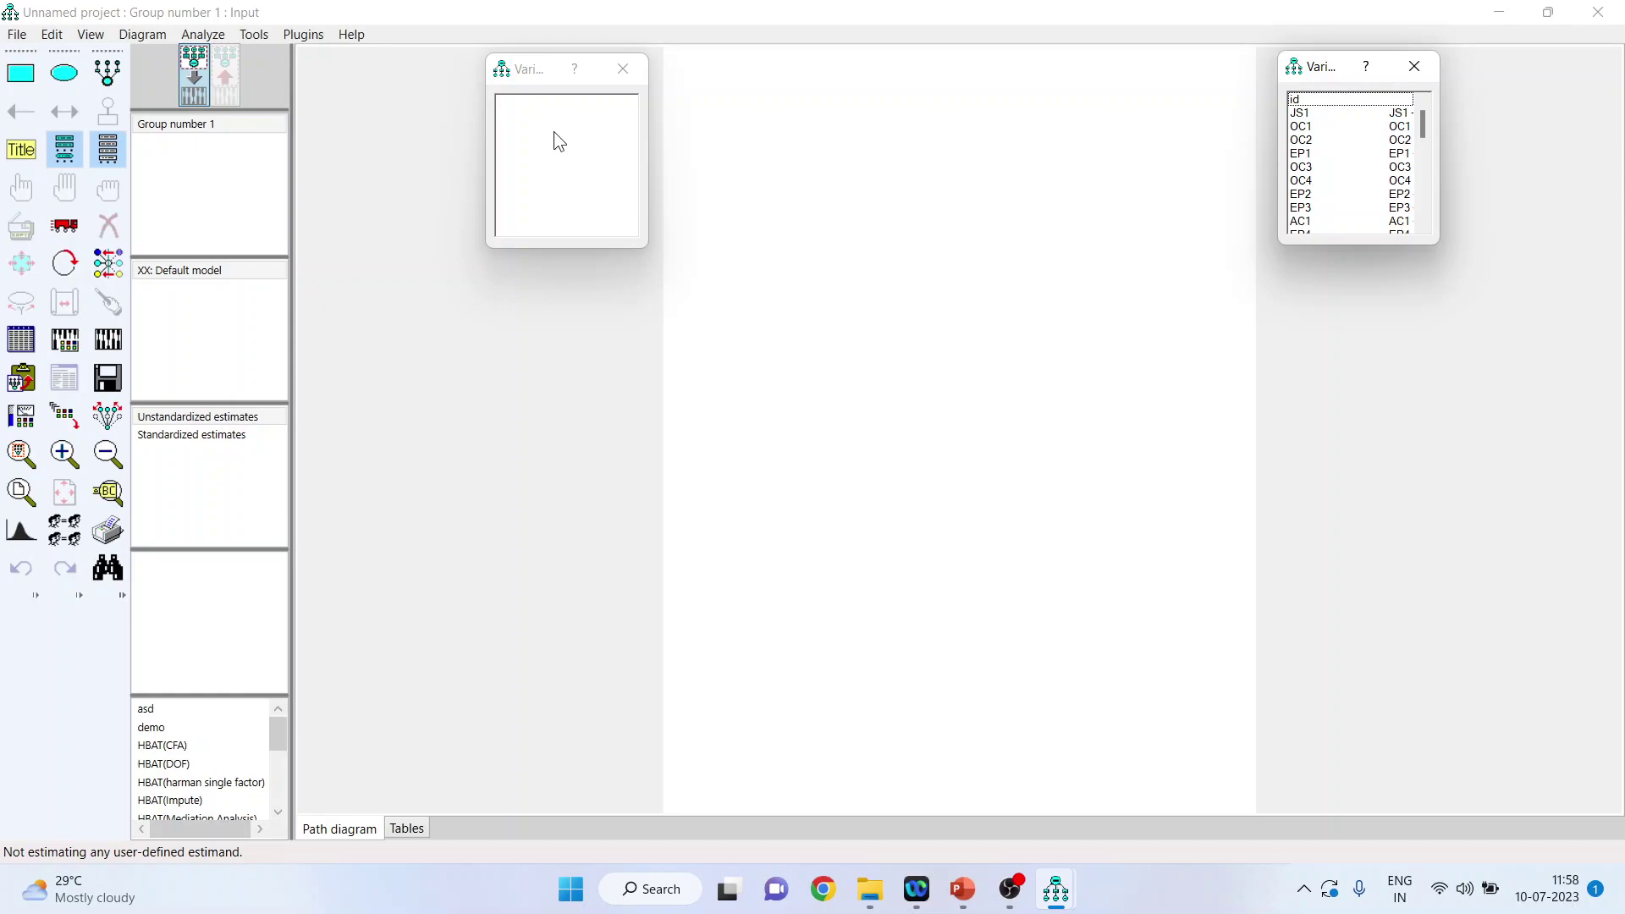
- Draw a latent variable near the top centre of the page and add four indicators with error terms to it
left_click(114, 78)
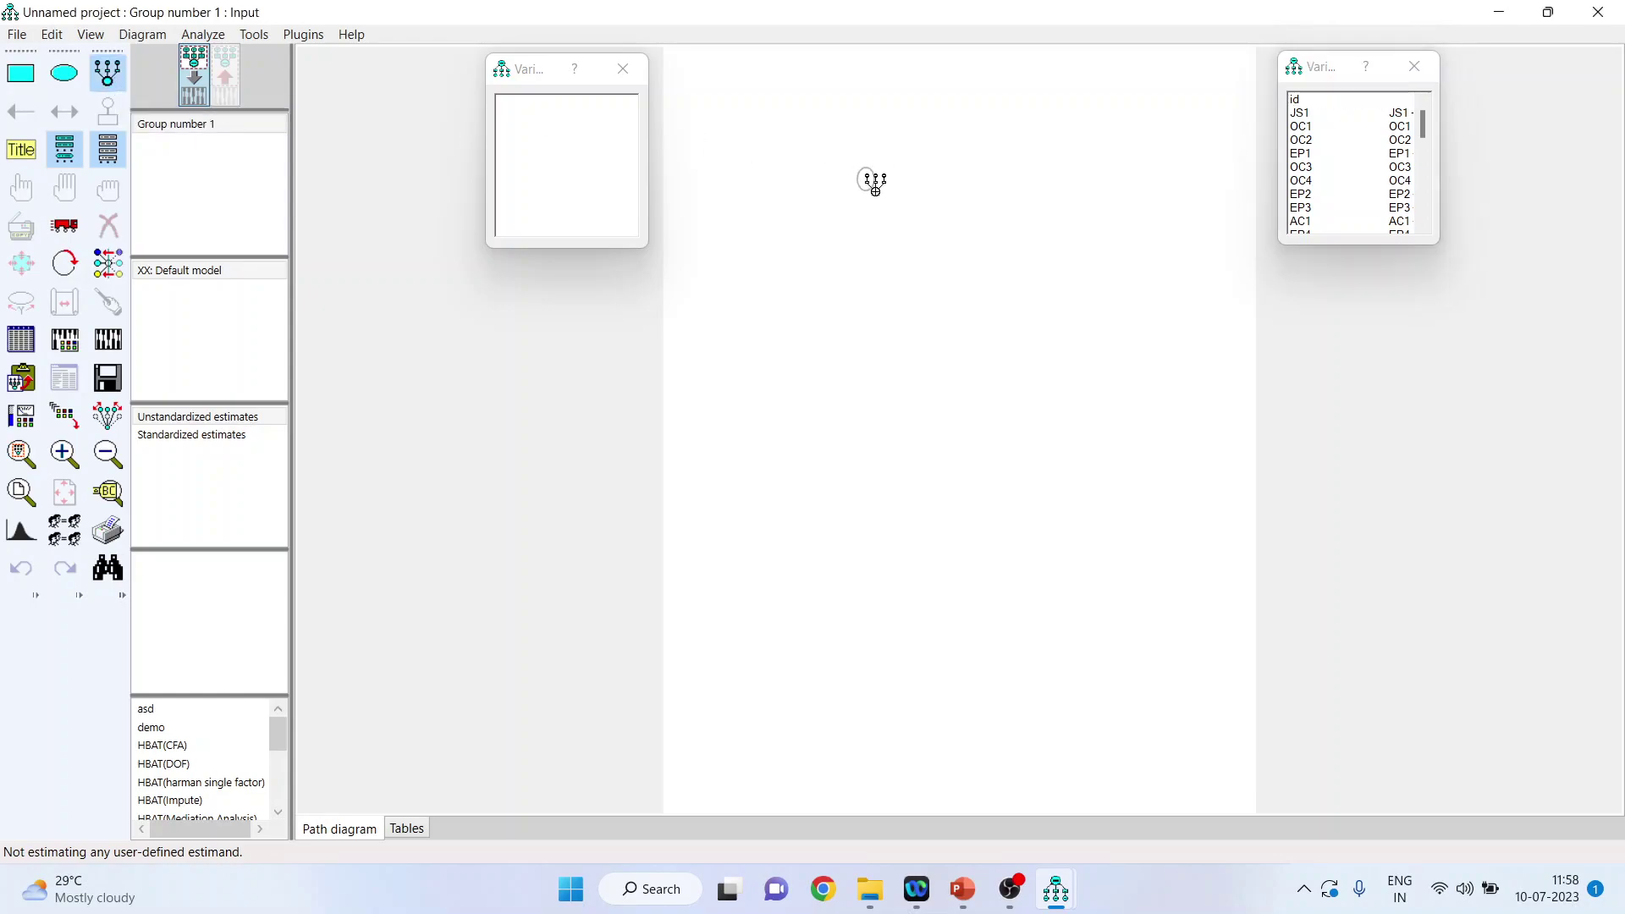
left_click_drag(857, 167, 927, 223)
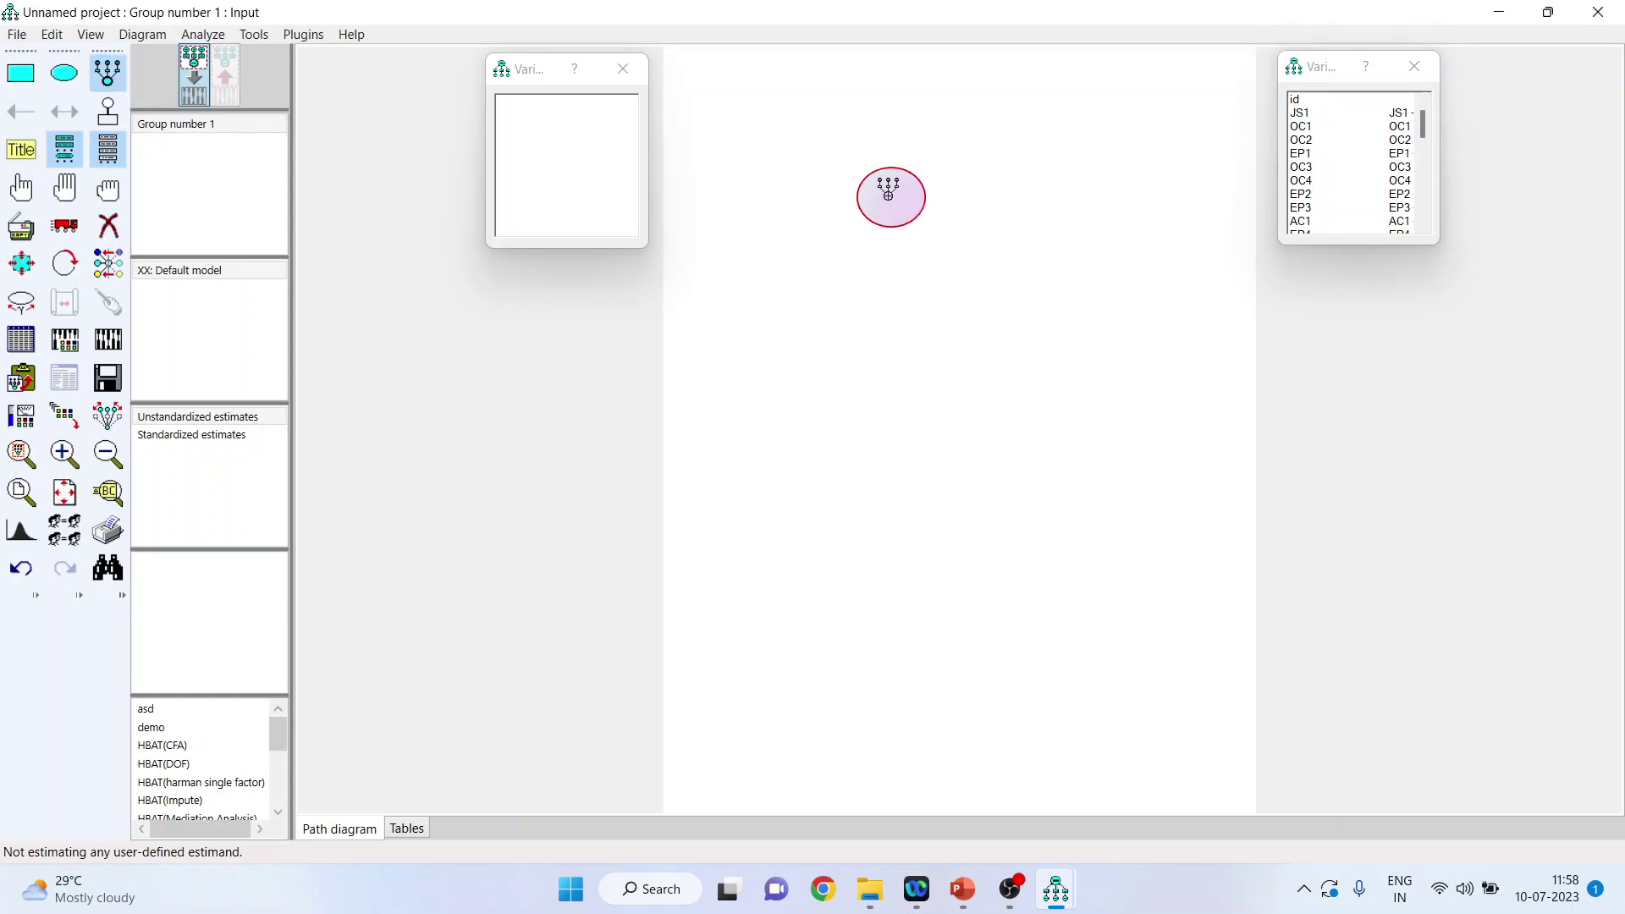
left_click(888, 193)
left_click(888, 193)
left_click(888, 193)
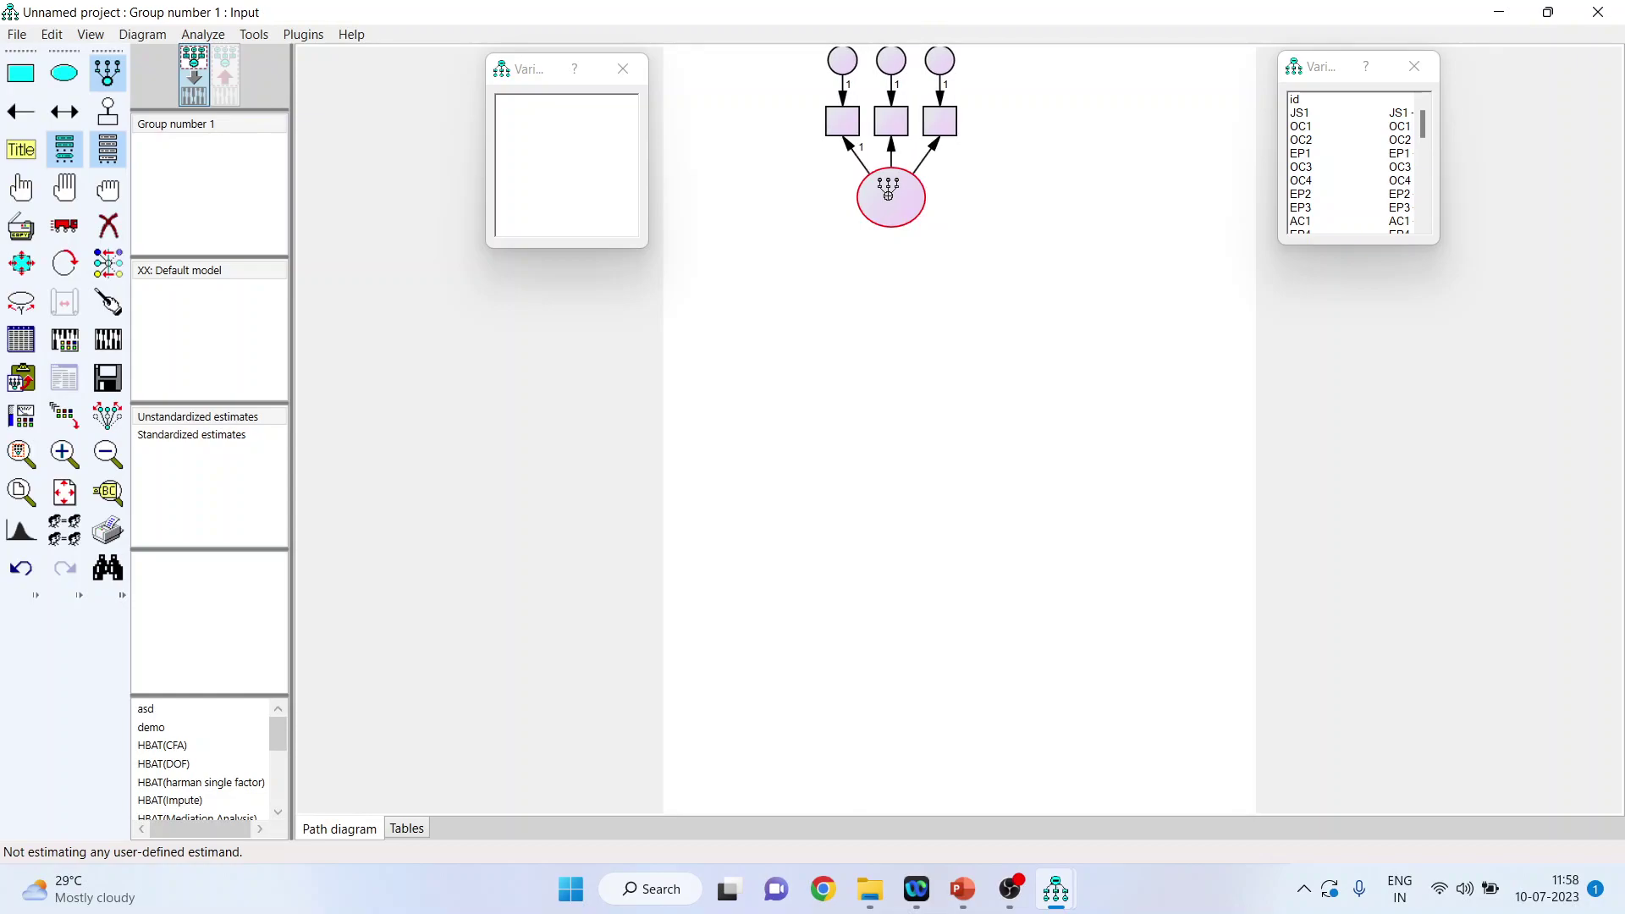
left_click(888, 193)
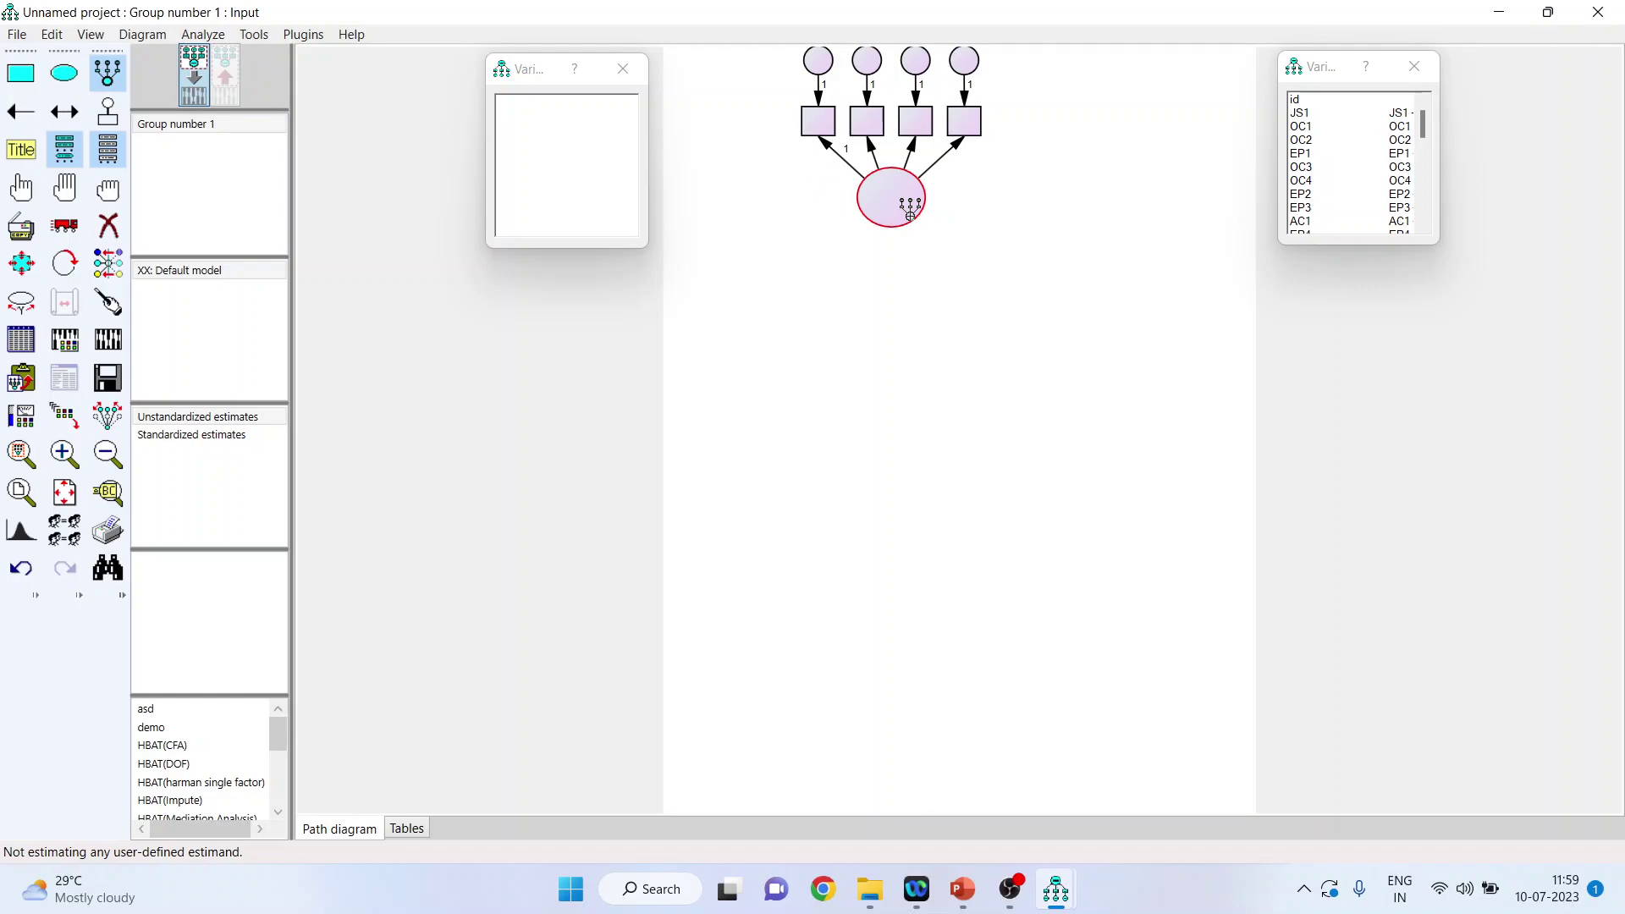
left_click(109, 225)
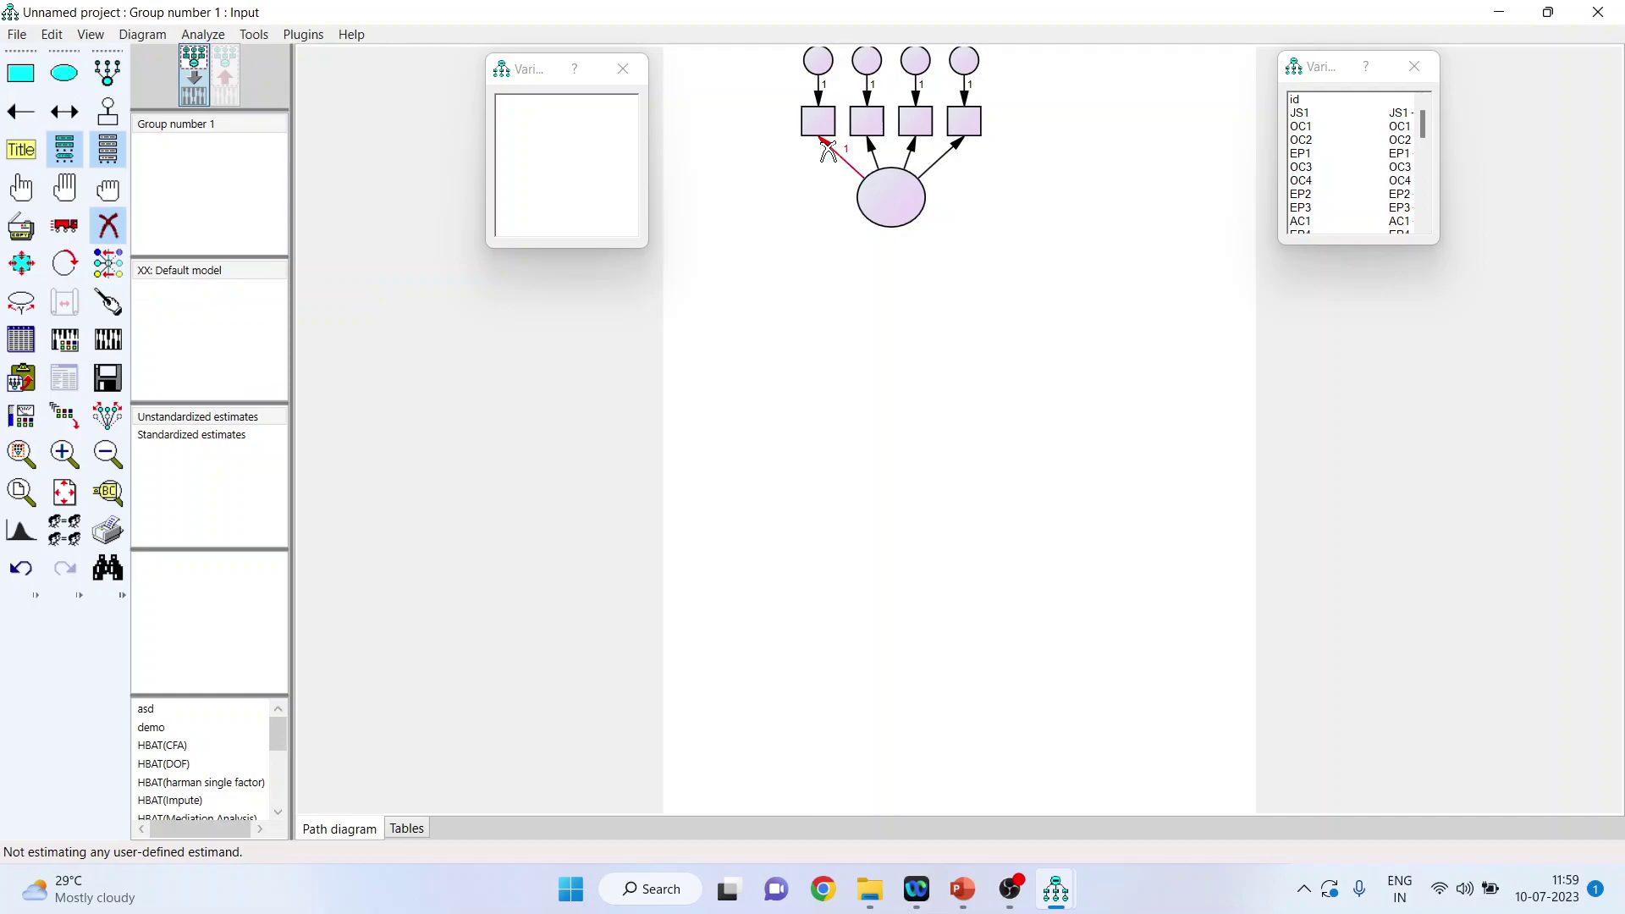
left_click(828, 150)
key("ctrl+z")
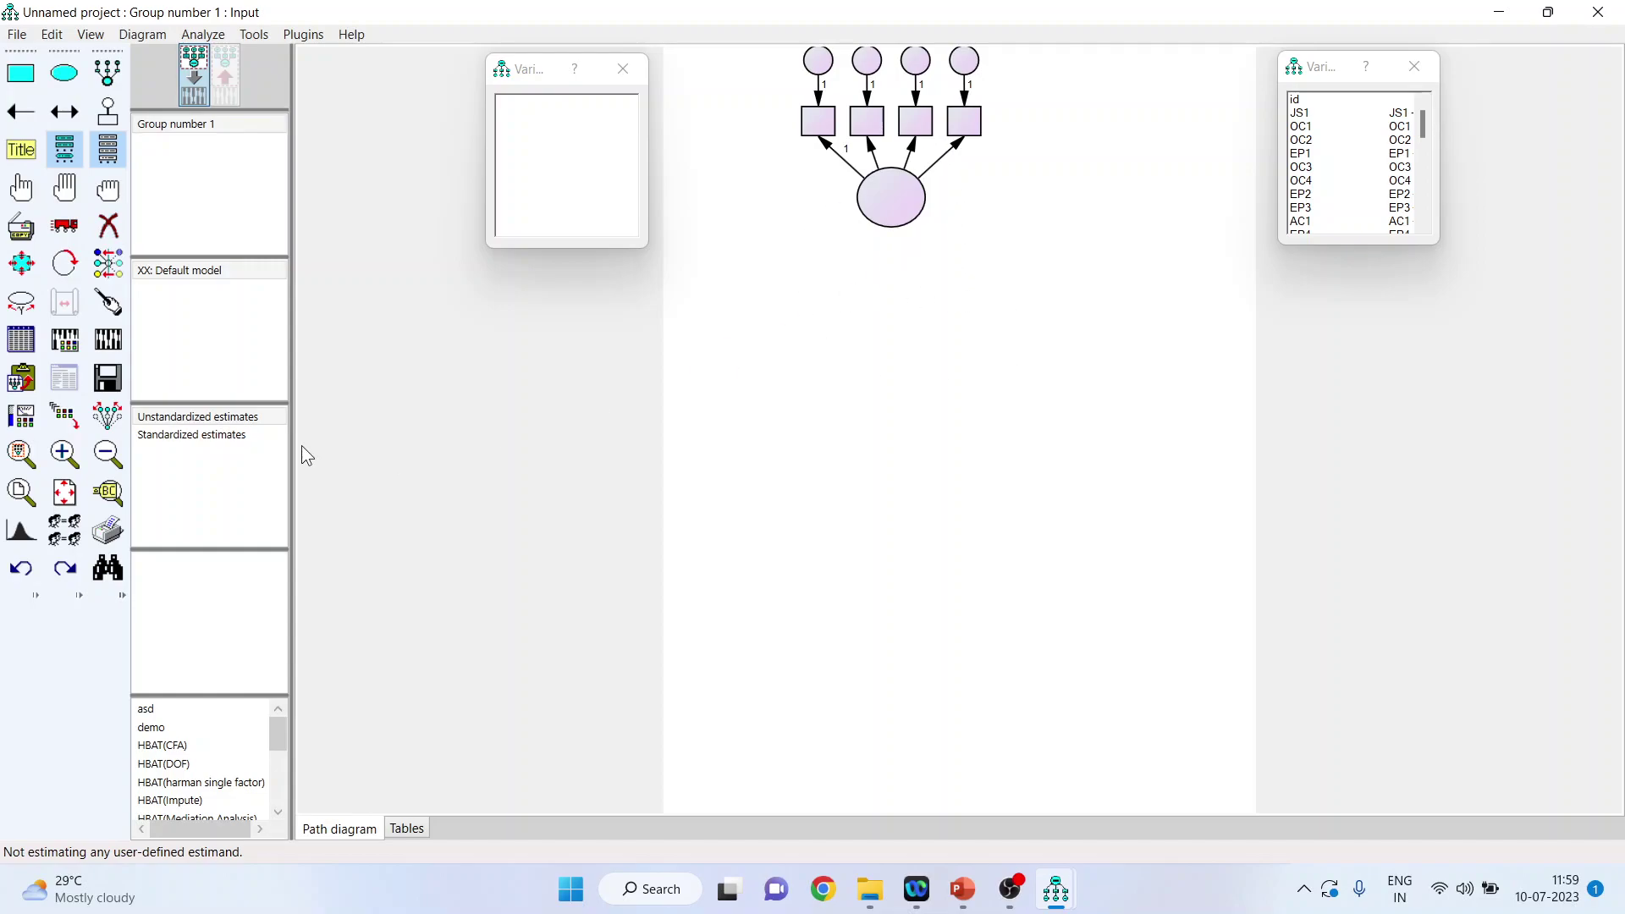
- Rotate the four indicators around the latent variable until they sit on its left side
left_click(64, 264)
left_click(887, 202)
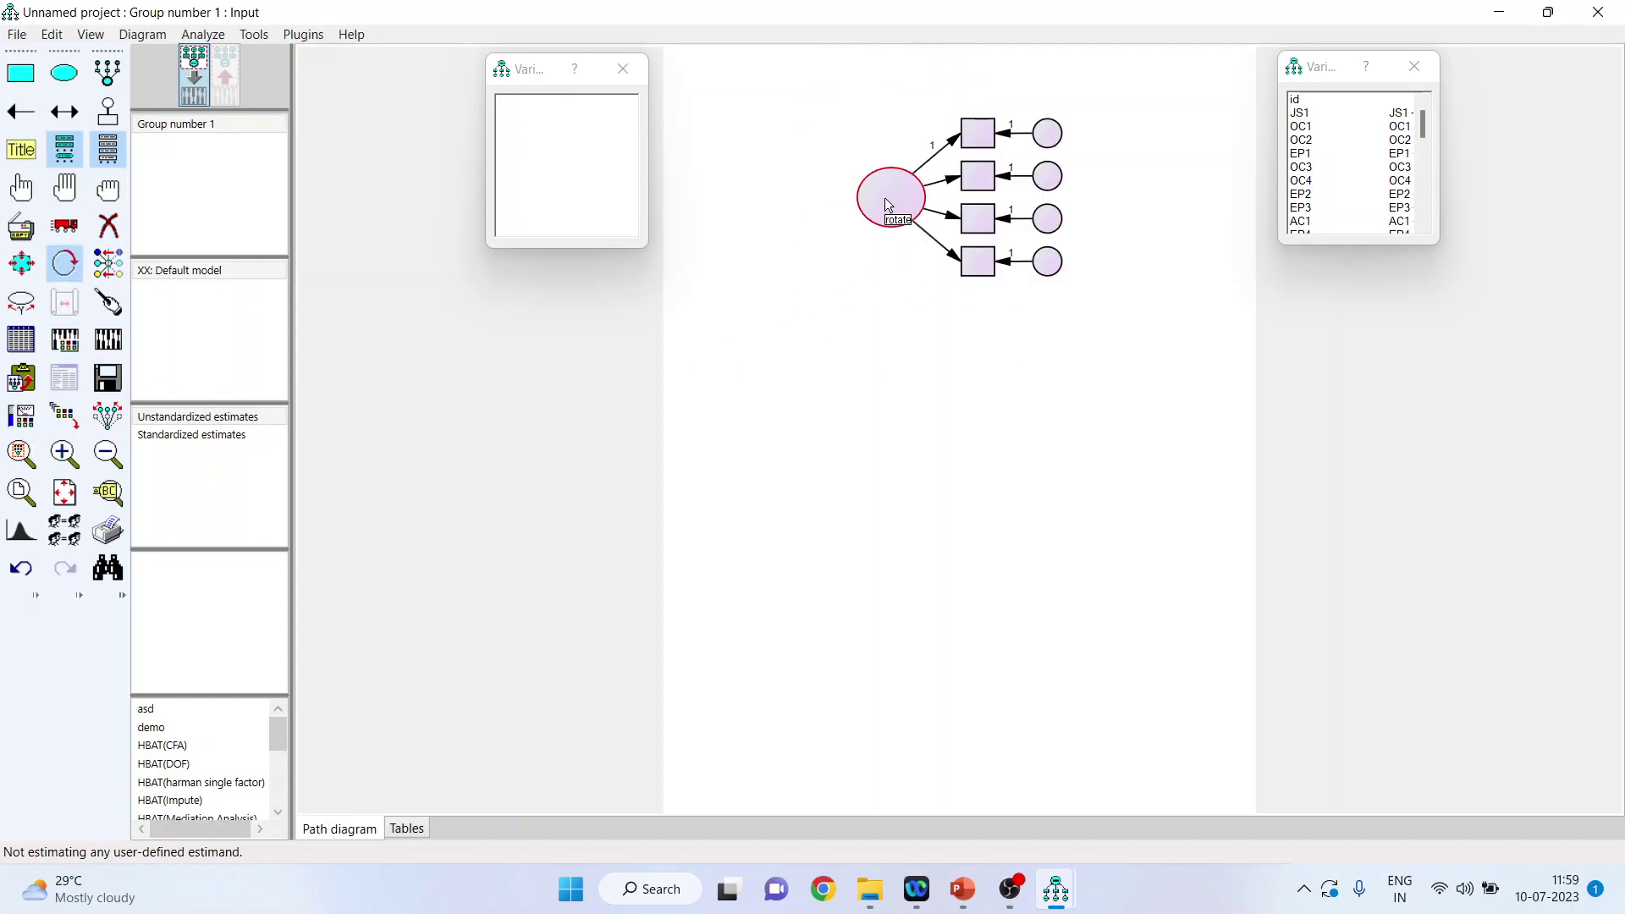
left_click(887, 202)
left_click(888, 201)
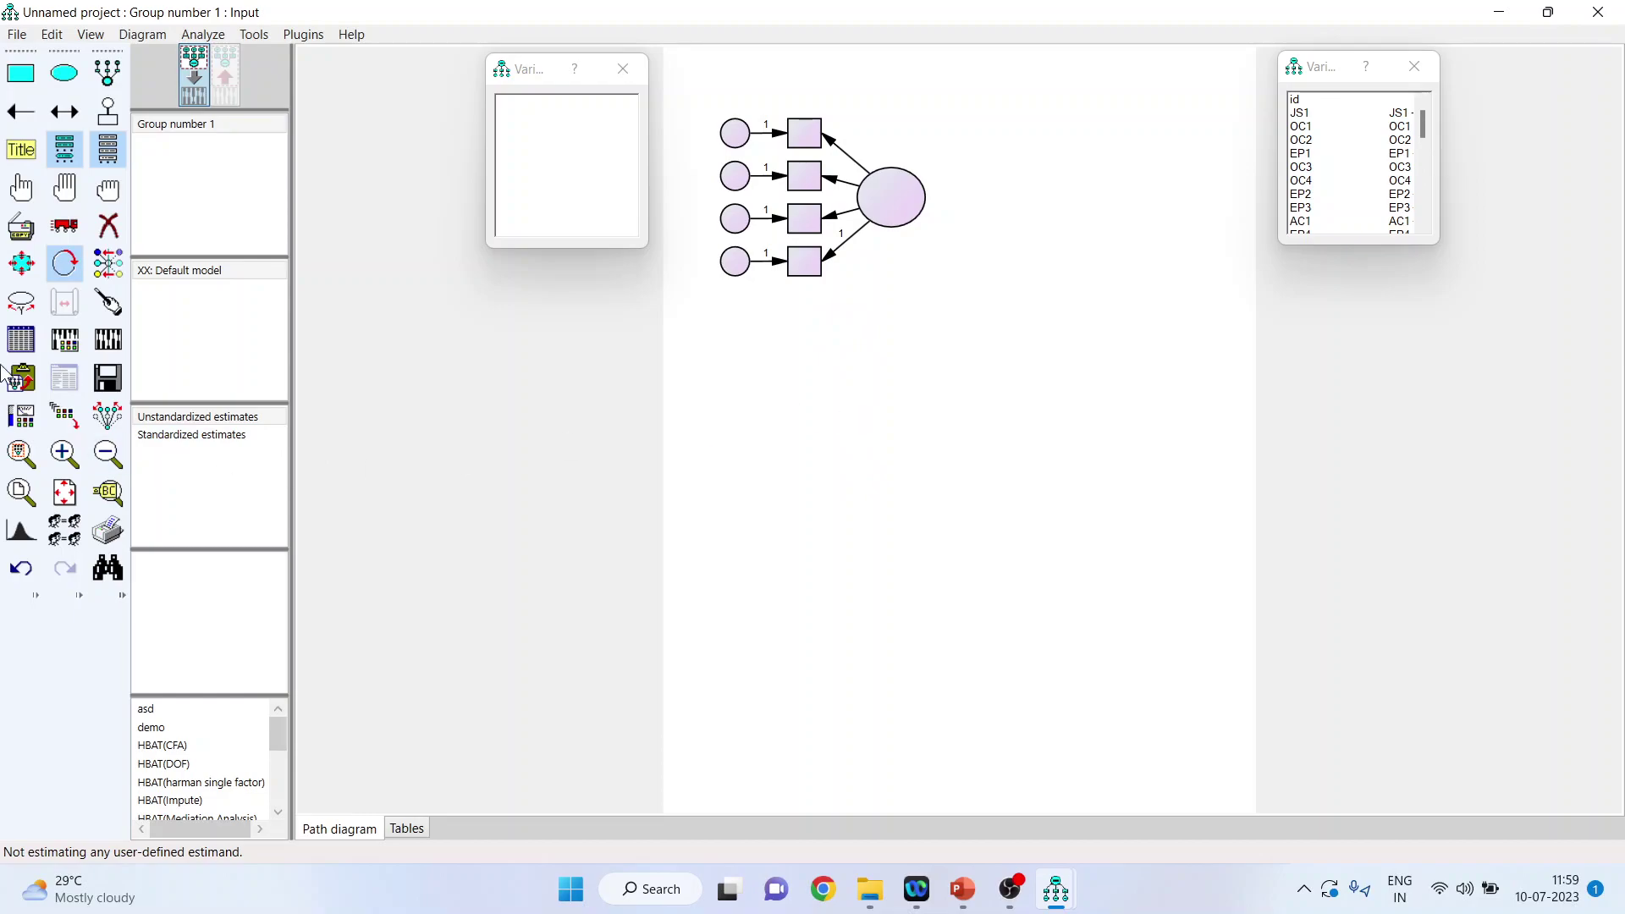
- Select all objects, turn on symmetry preservation and move the whole construct to the page's upper-left corner
left_click(55, 193)
left_click(107, 418)
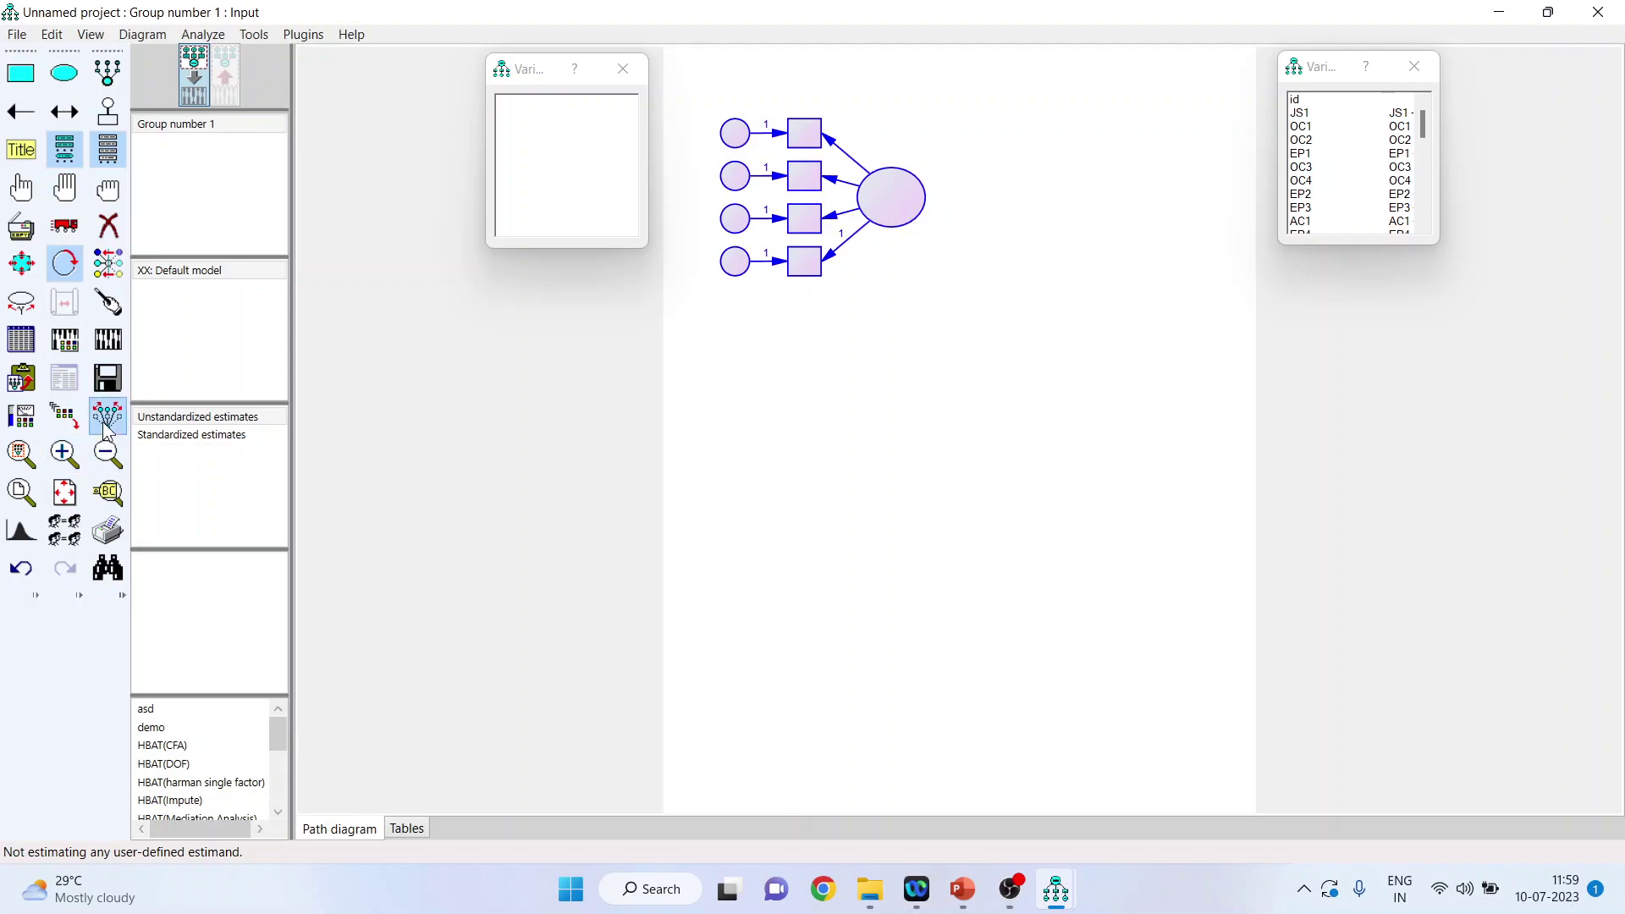
left_click(72, 237)
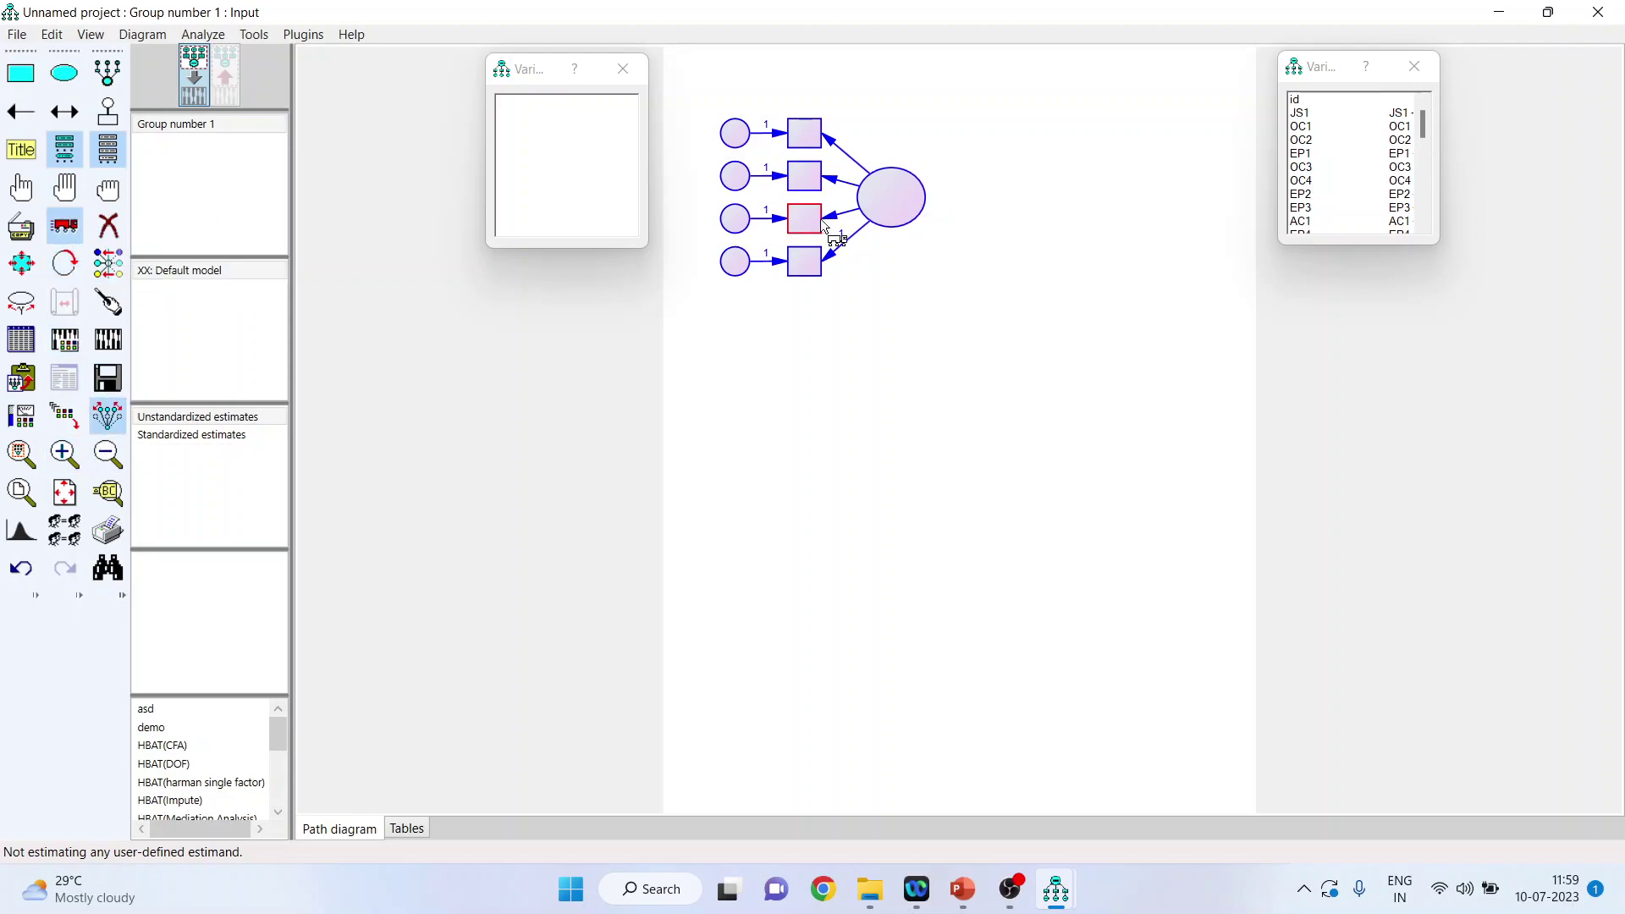
mouse_move(891, 198)
left_mouse_down()
mouse_move(877, 178)
mouse_move(884, 203)
left_mouse_up()
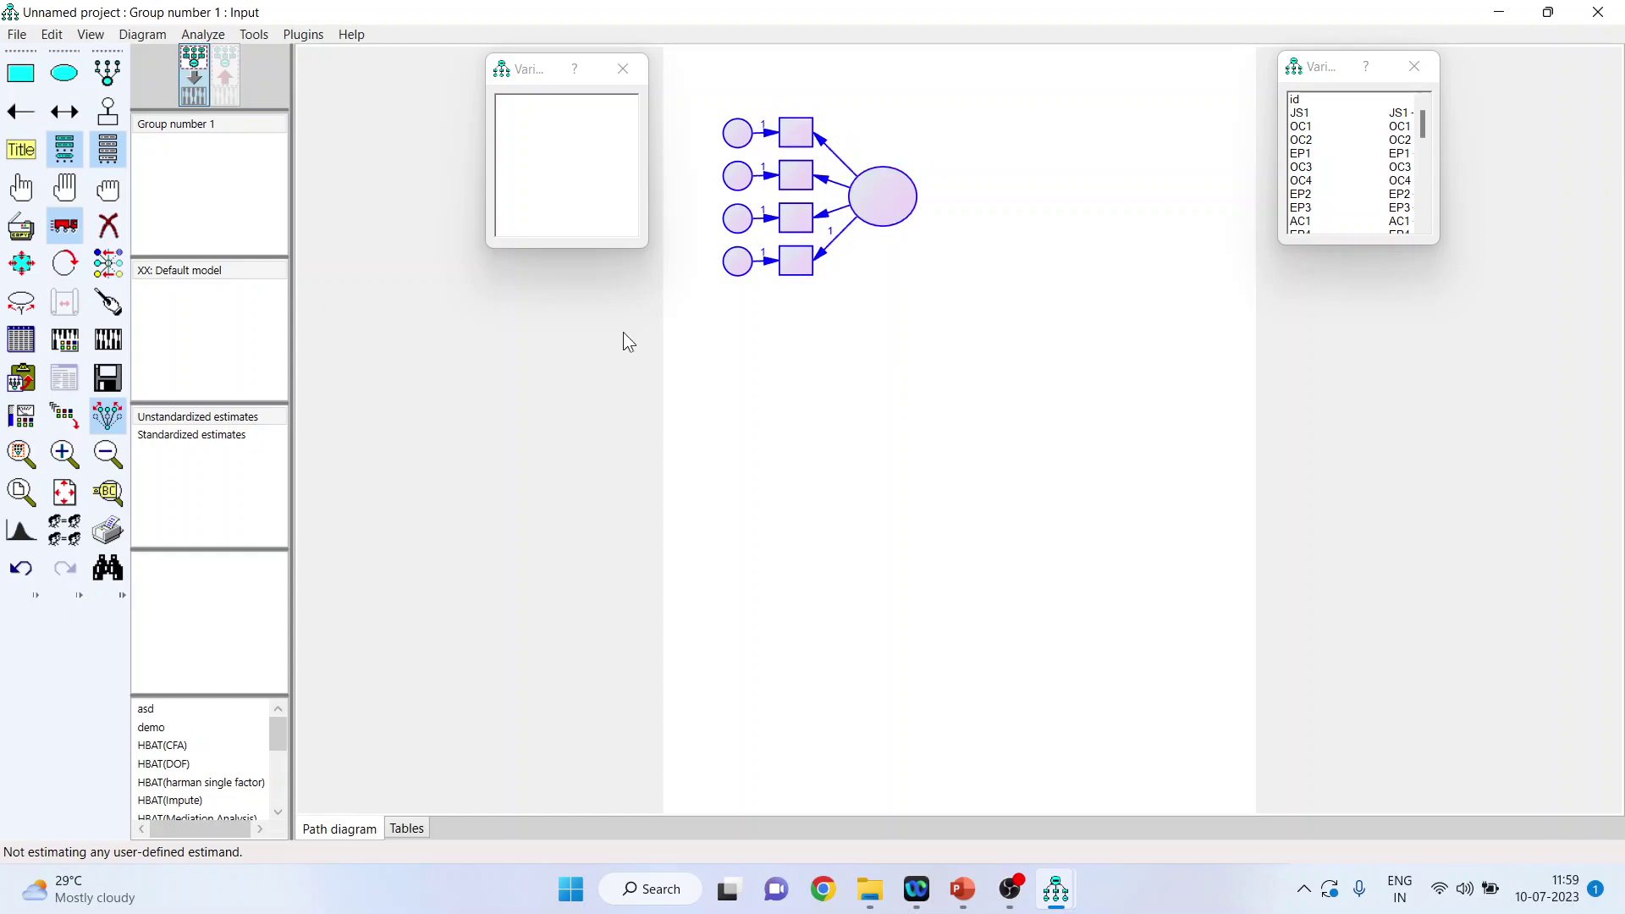
left_click(69, 239)
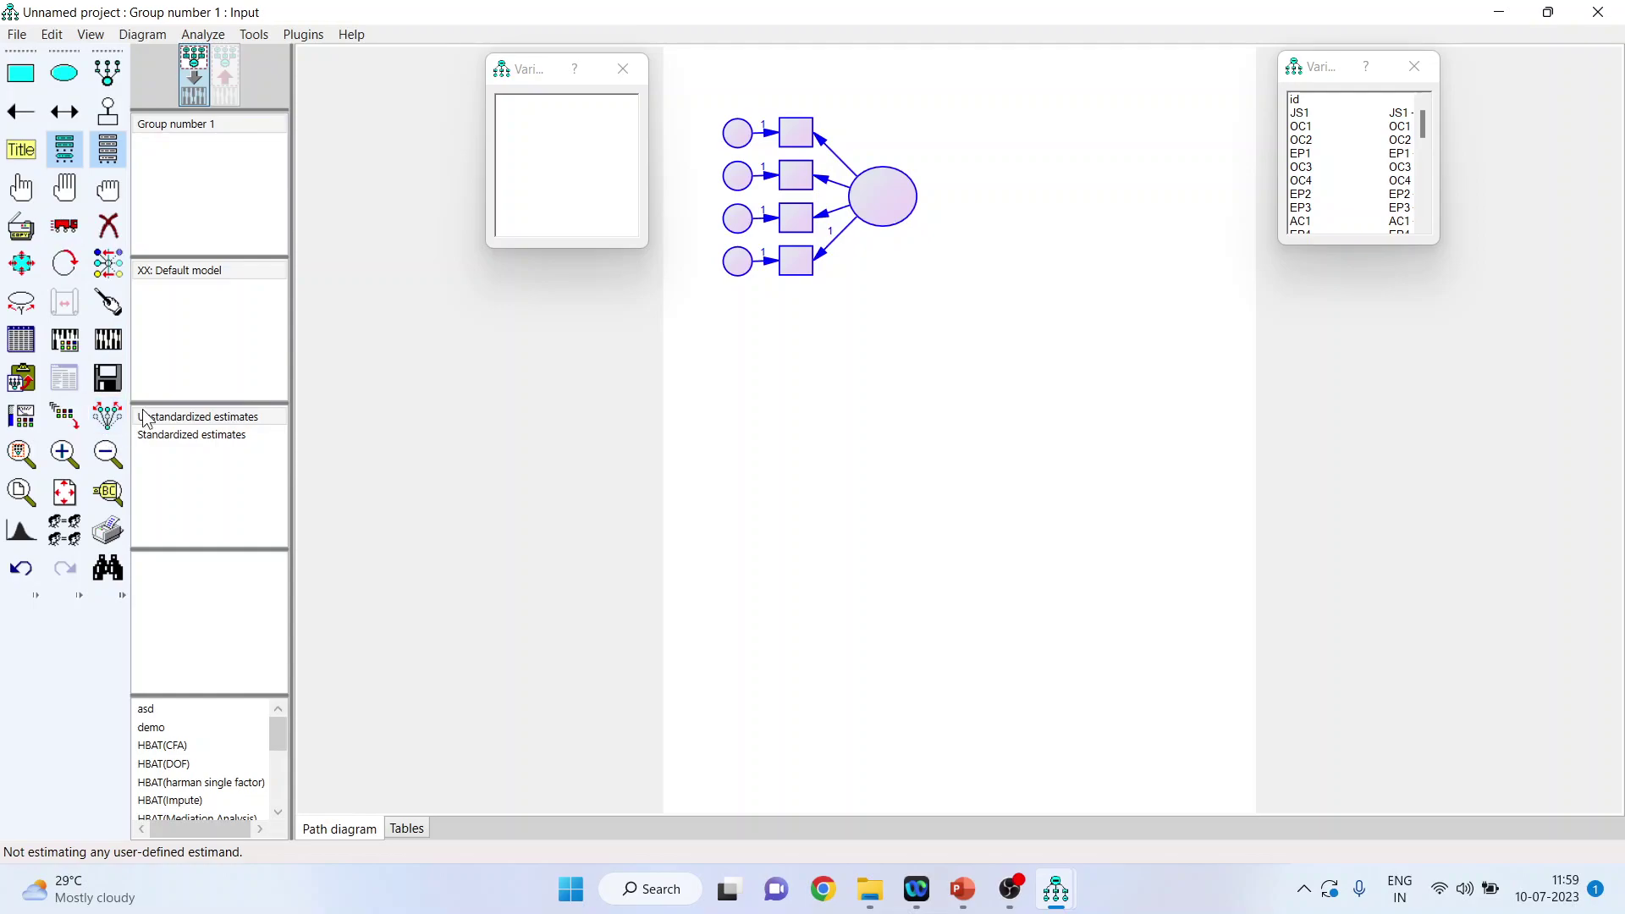
left_click(64, 227)
left_click_drag(898, 206, 850, 145)
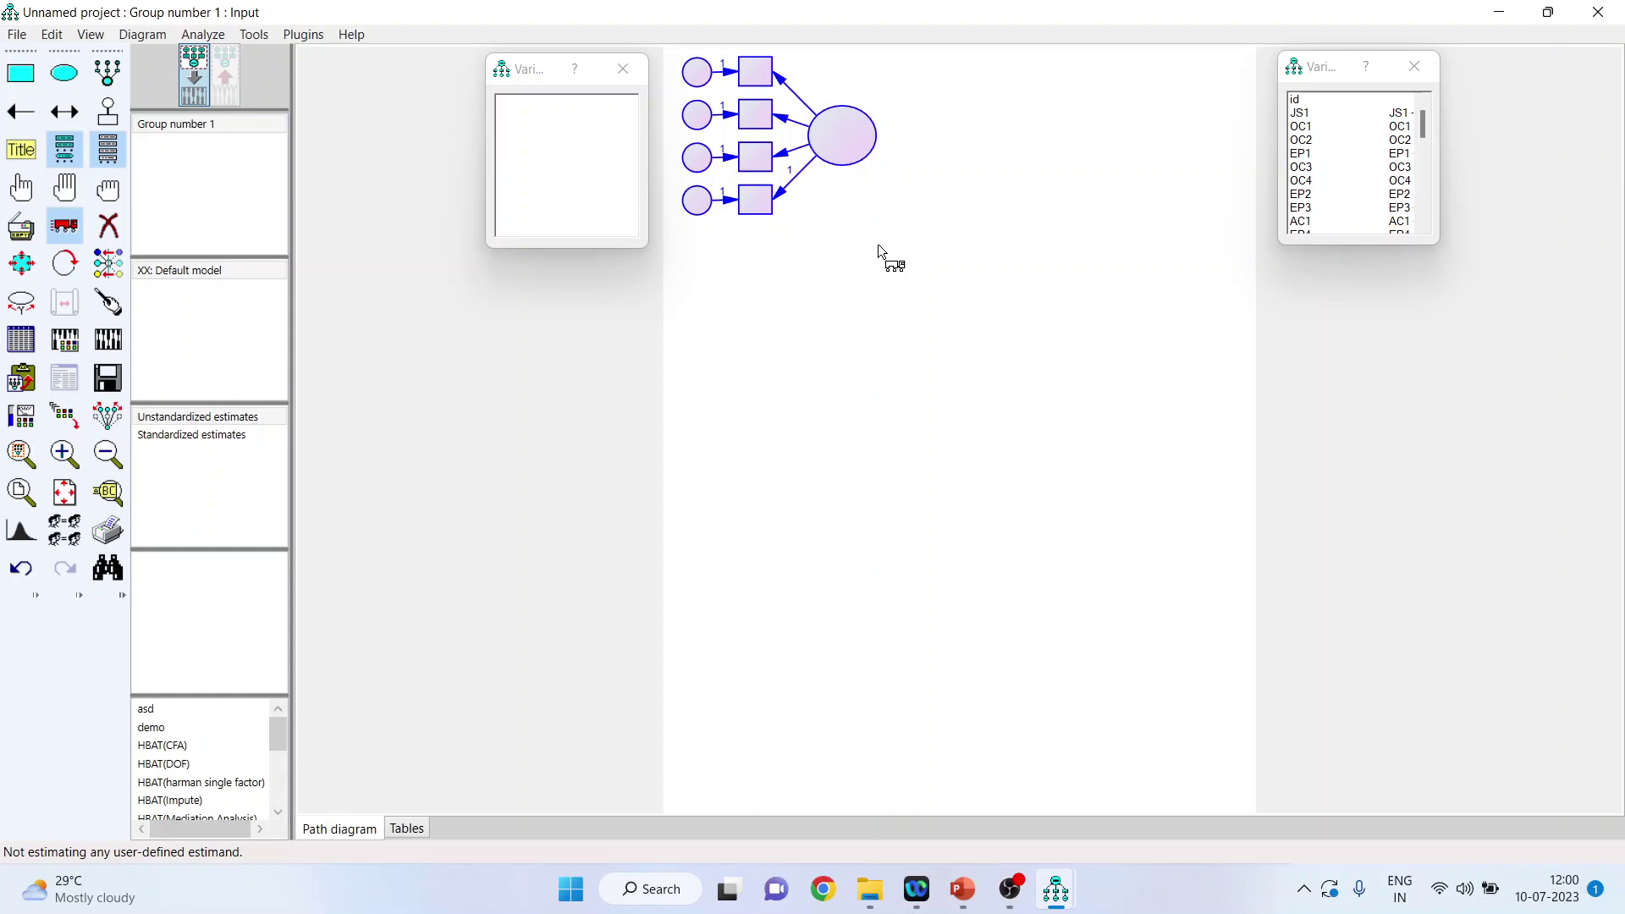
- Duplicate the latent variable with its indicators four times in a column beneath the original
left_click(22, 226)
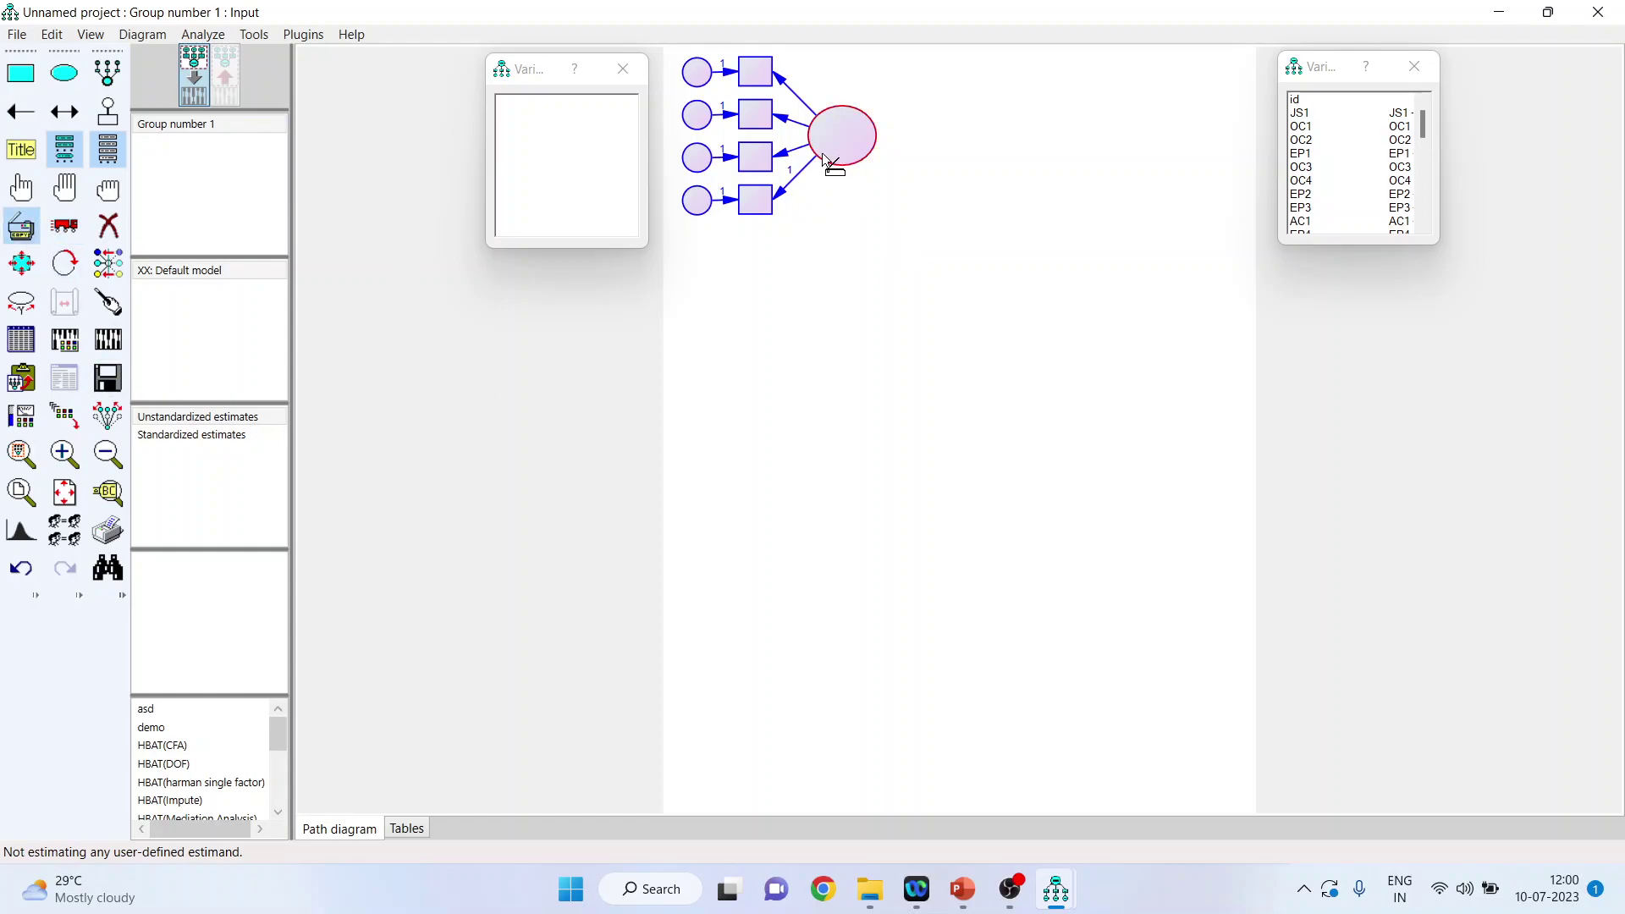
mouse_move(826, 159)
left_mouse_down()
mouse_move(843, 323)
mouse_move(843, 816)
left_mouse_up()
left_click(21, 263)
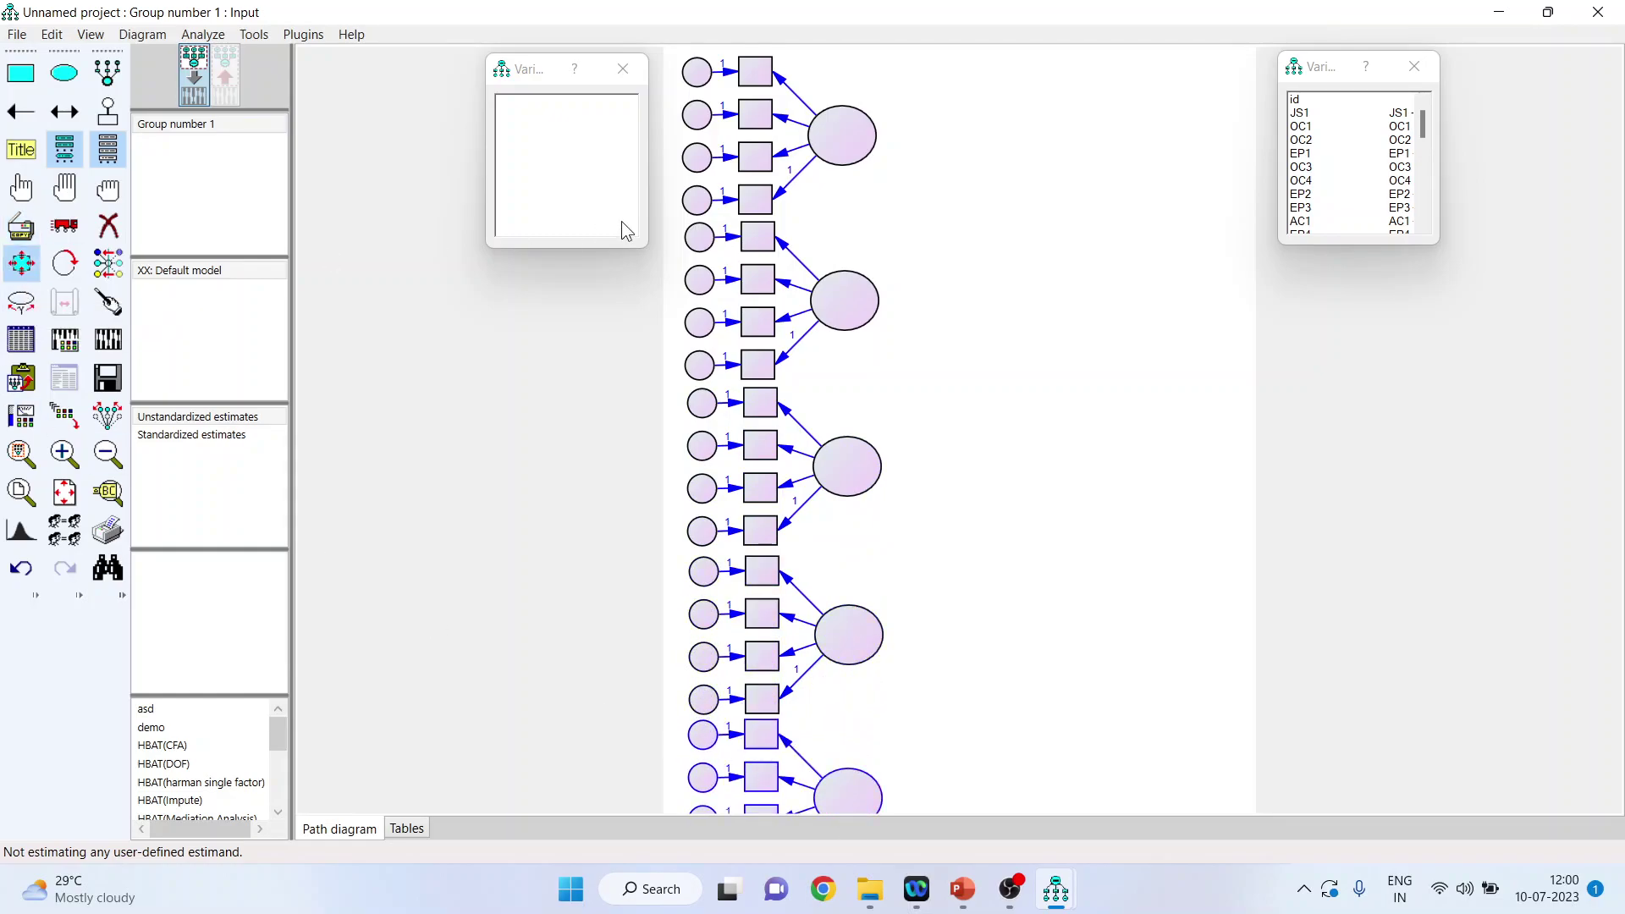
mouse_move(856, 157)
left_mouse_down()
mouse_move(846, 140)
mouse_move(862, 158)
left_mouse_up()
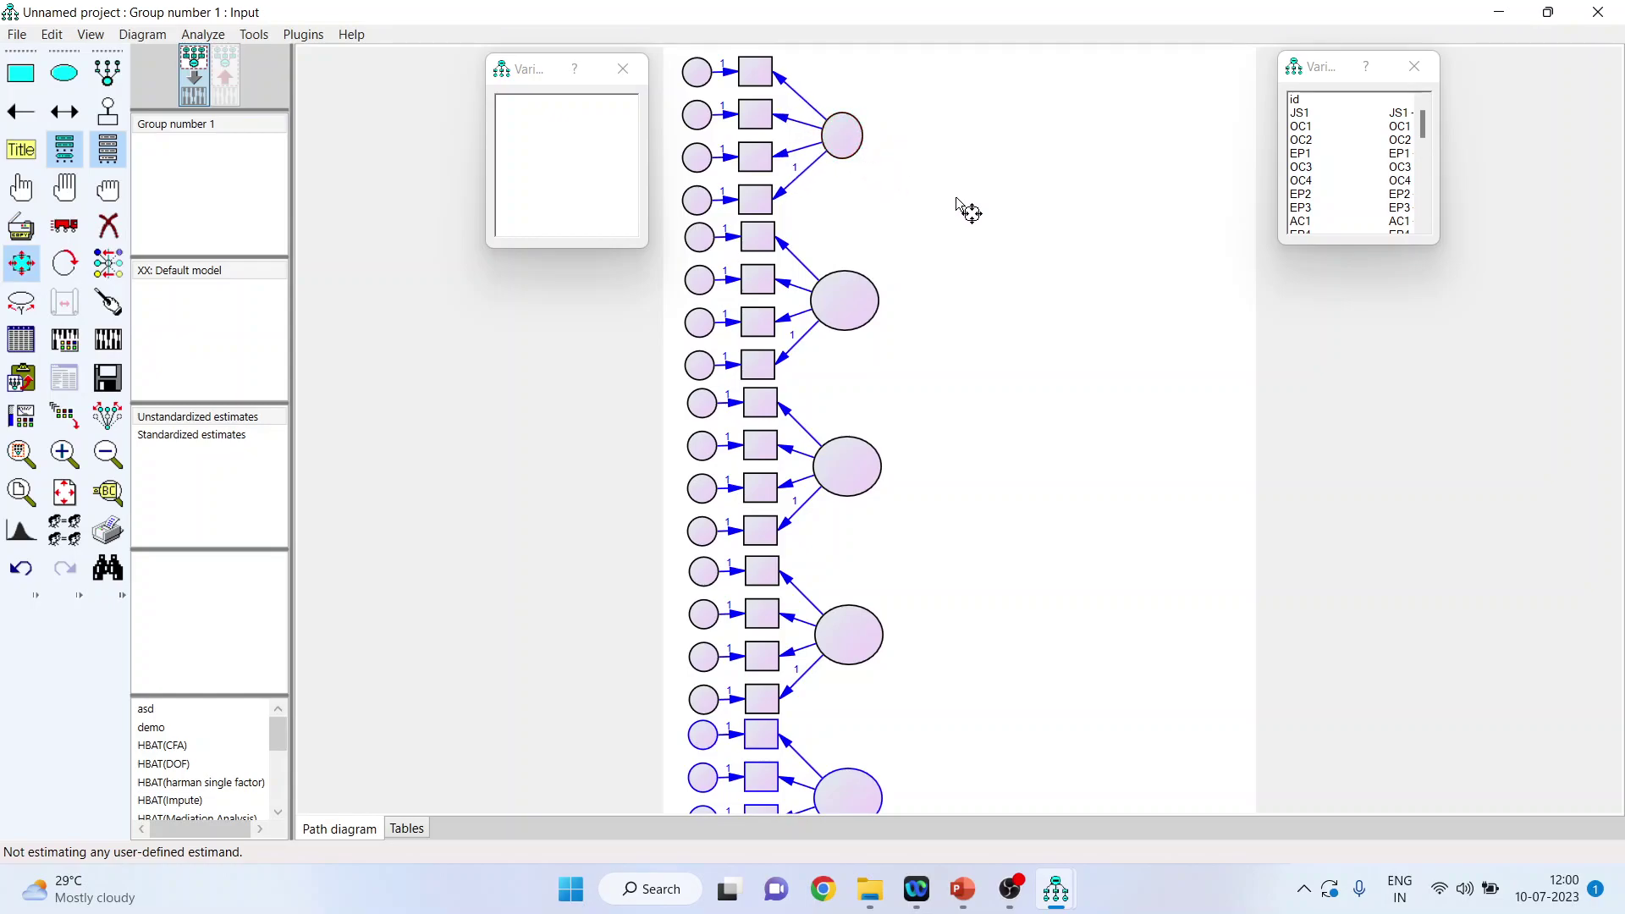
key("ctrl+z")
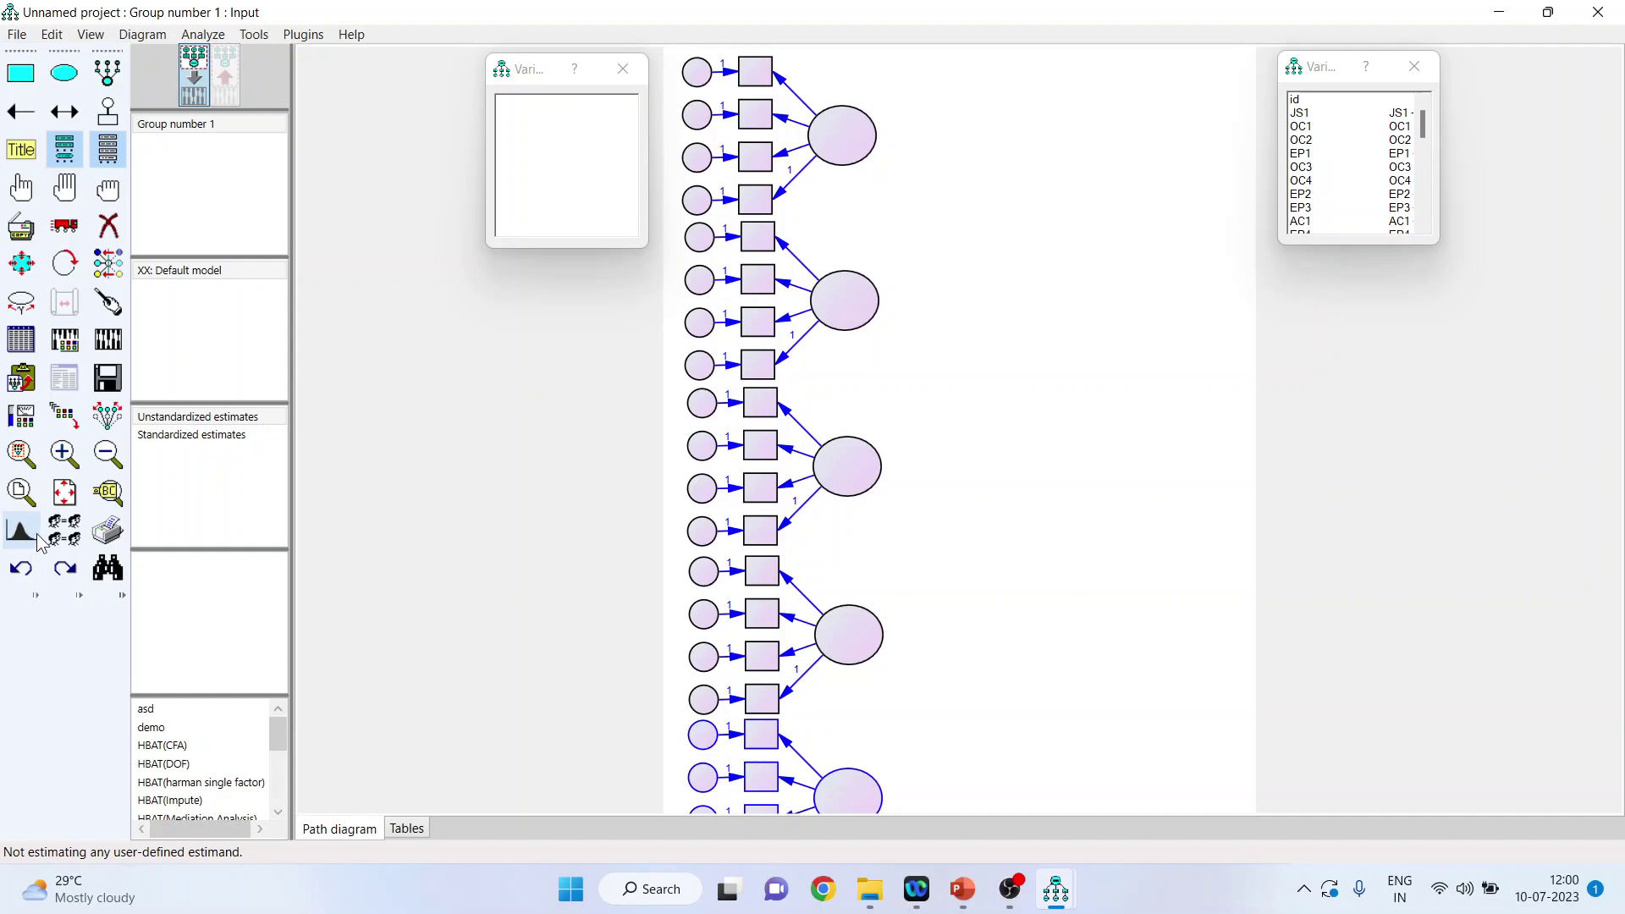
- Resize the path diagram to fit the page and move all five constructs to the page's left side
left_click(99, 461)
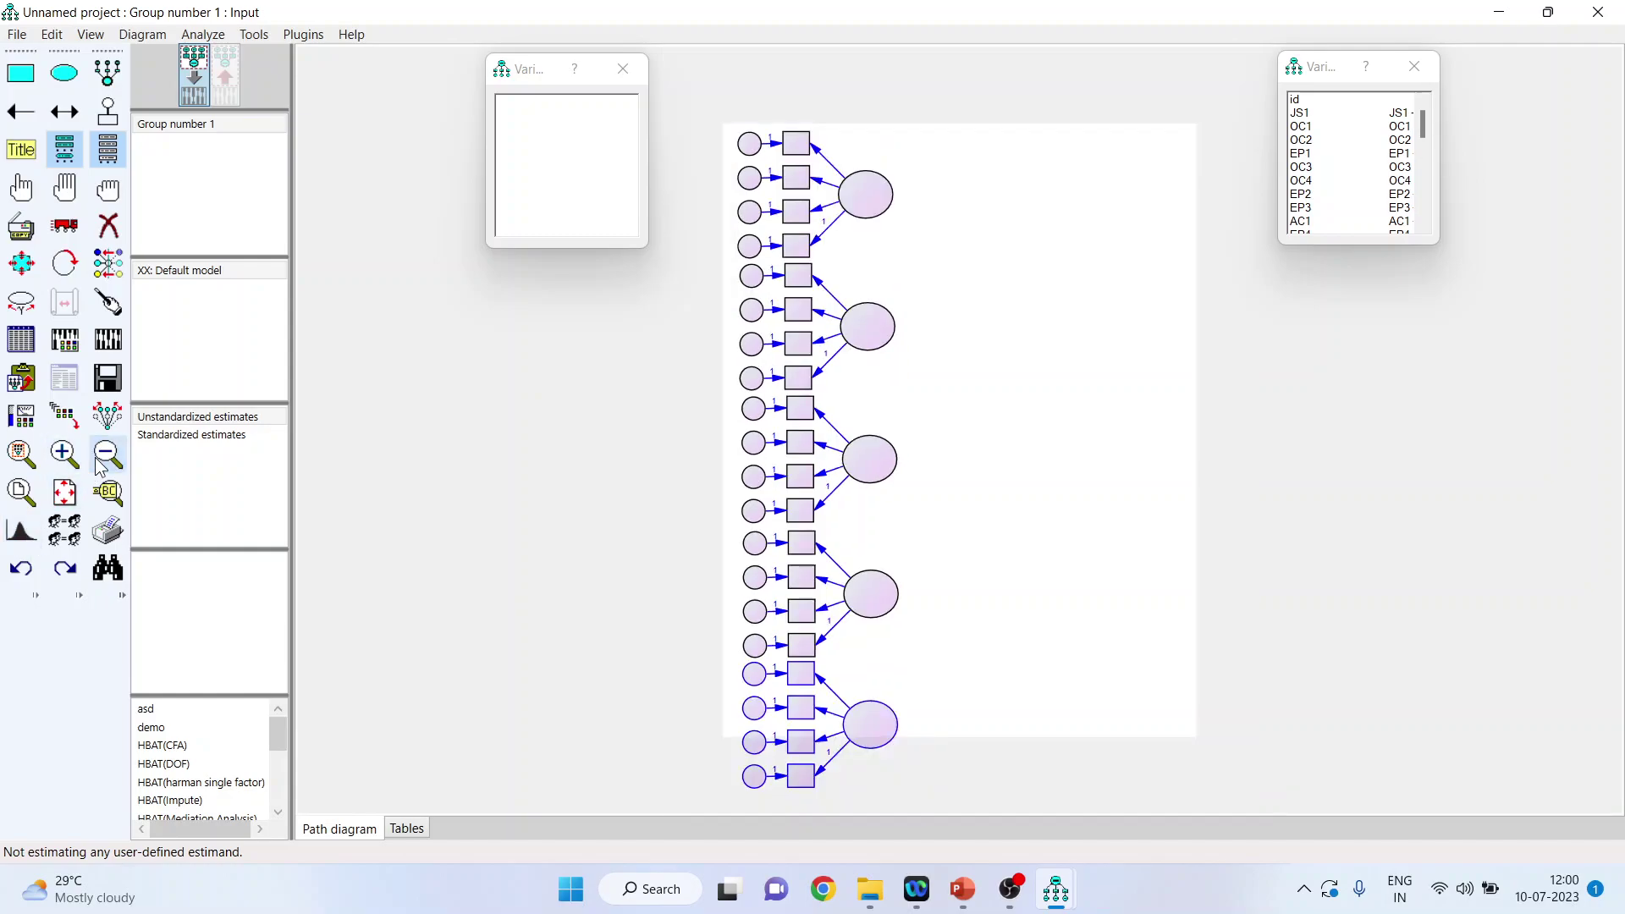
left_click(65, 503)
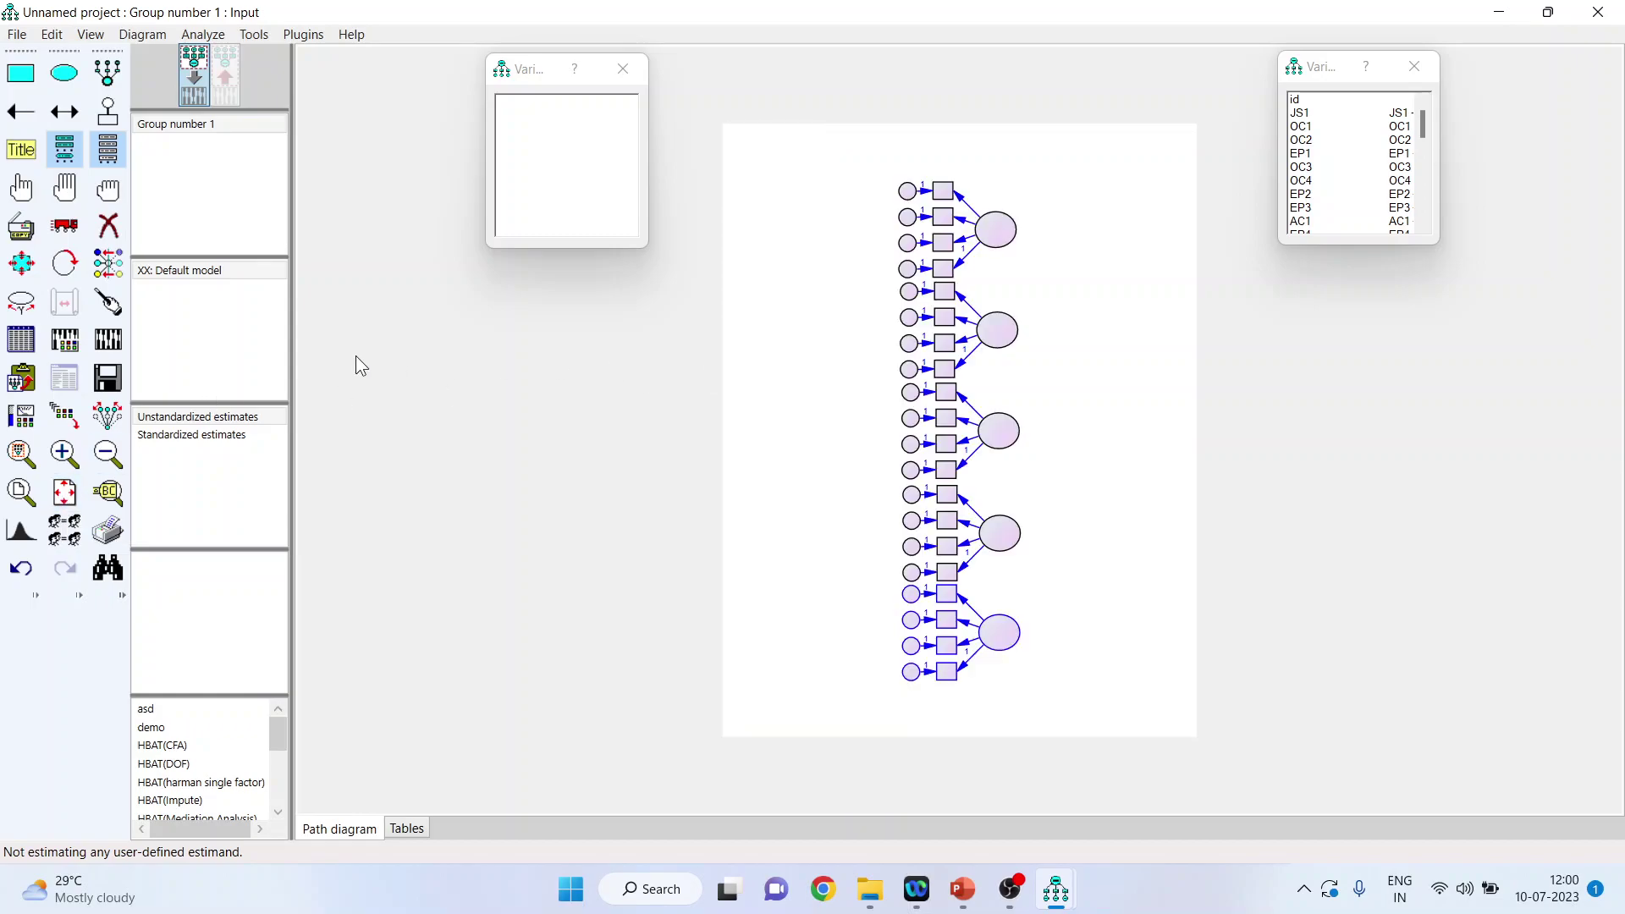
left_click(68, 222)
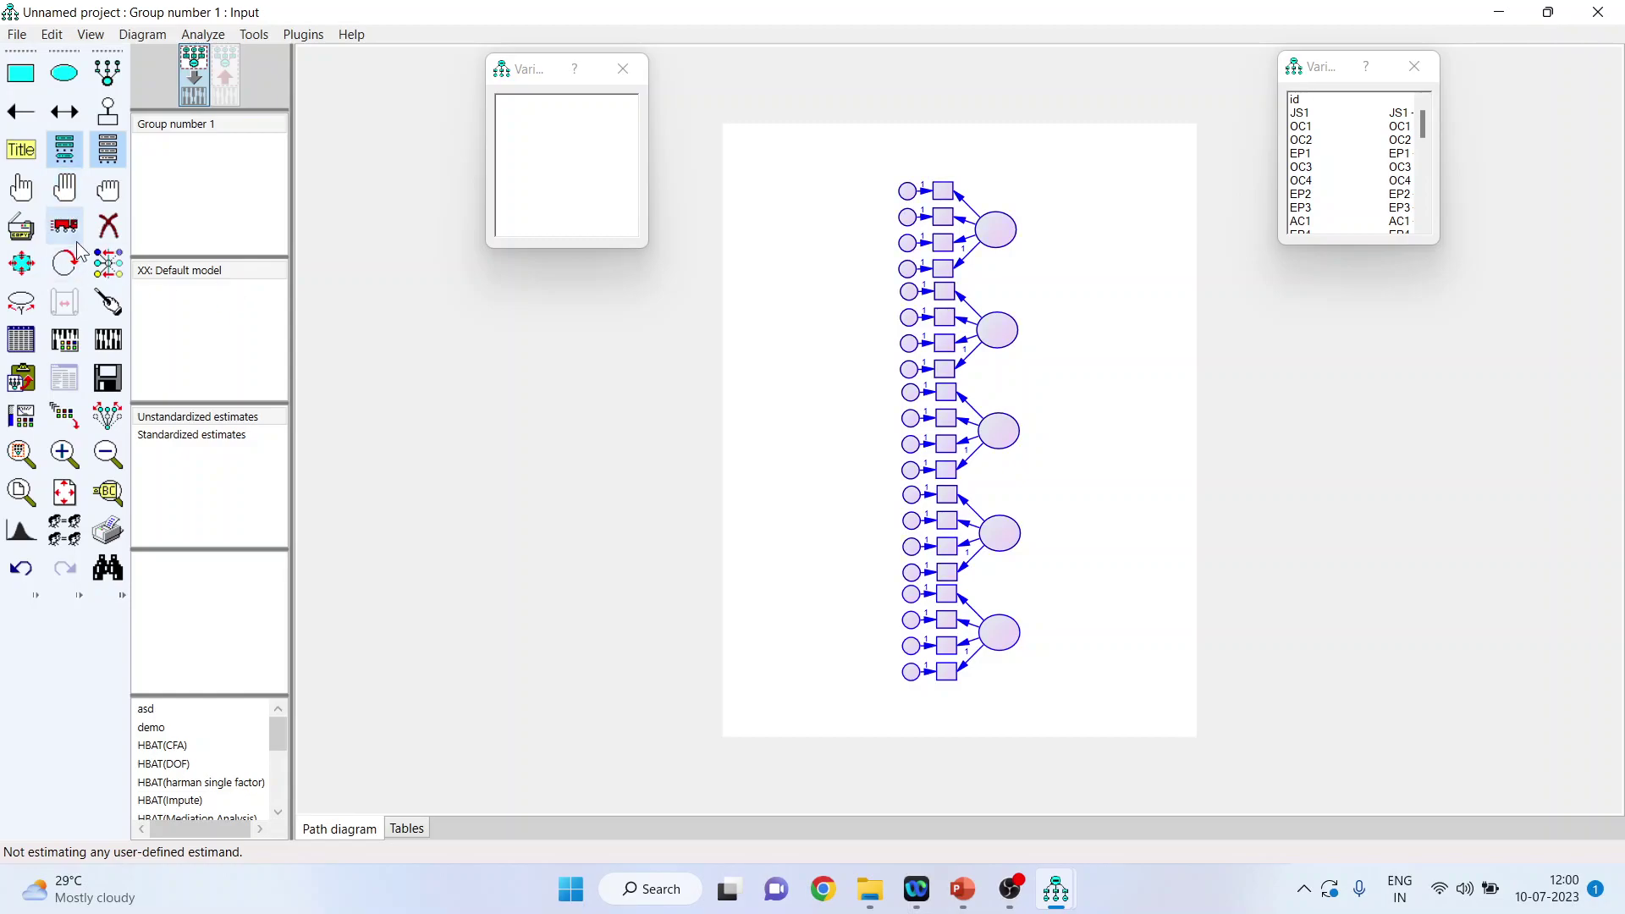
left_click_drag(999, 243, 849, 224)
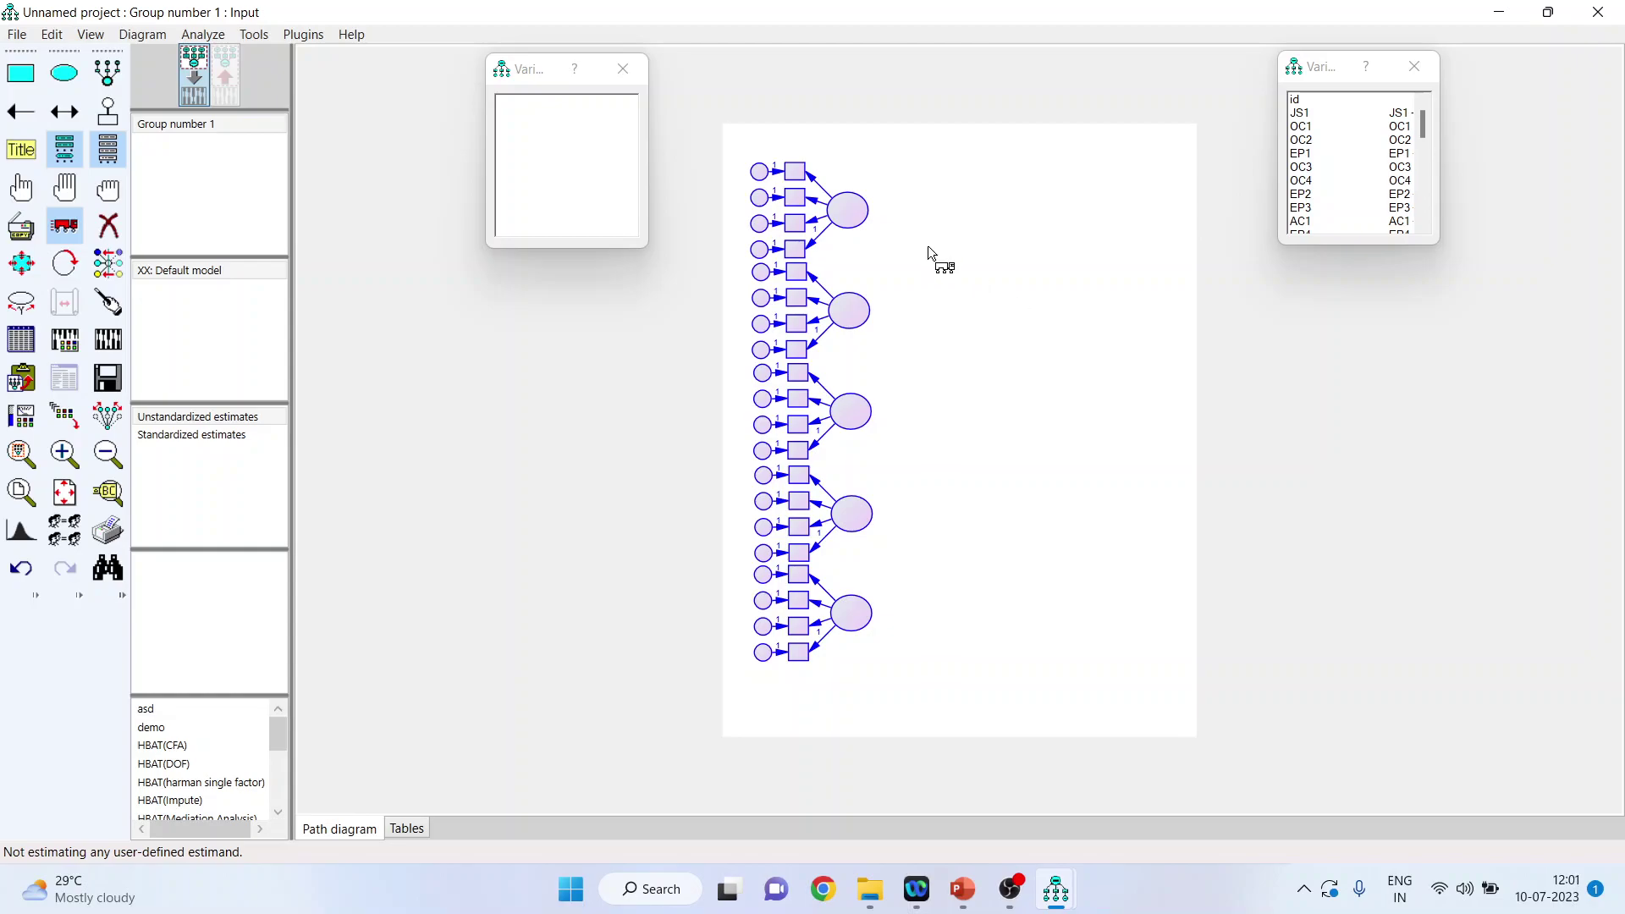
- Name the topmost latent variable Org_Commit and move the properties dialog clear of the diagram
left_click(35, 187)
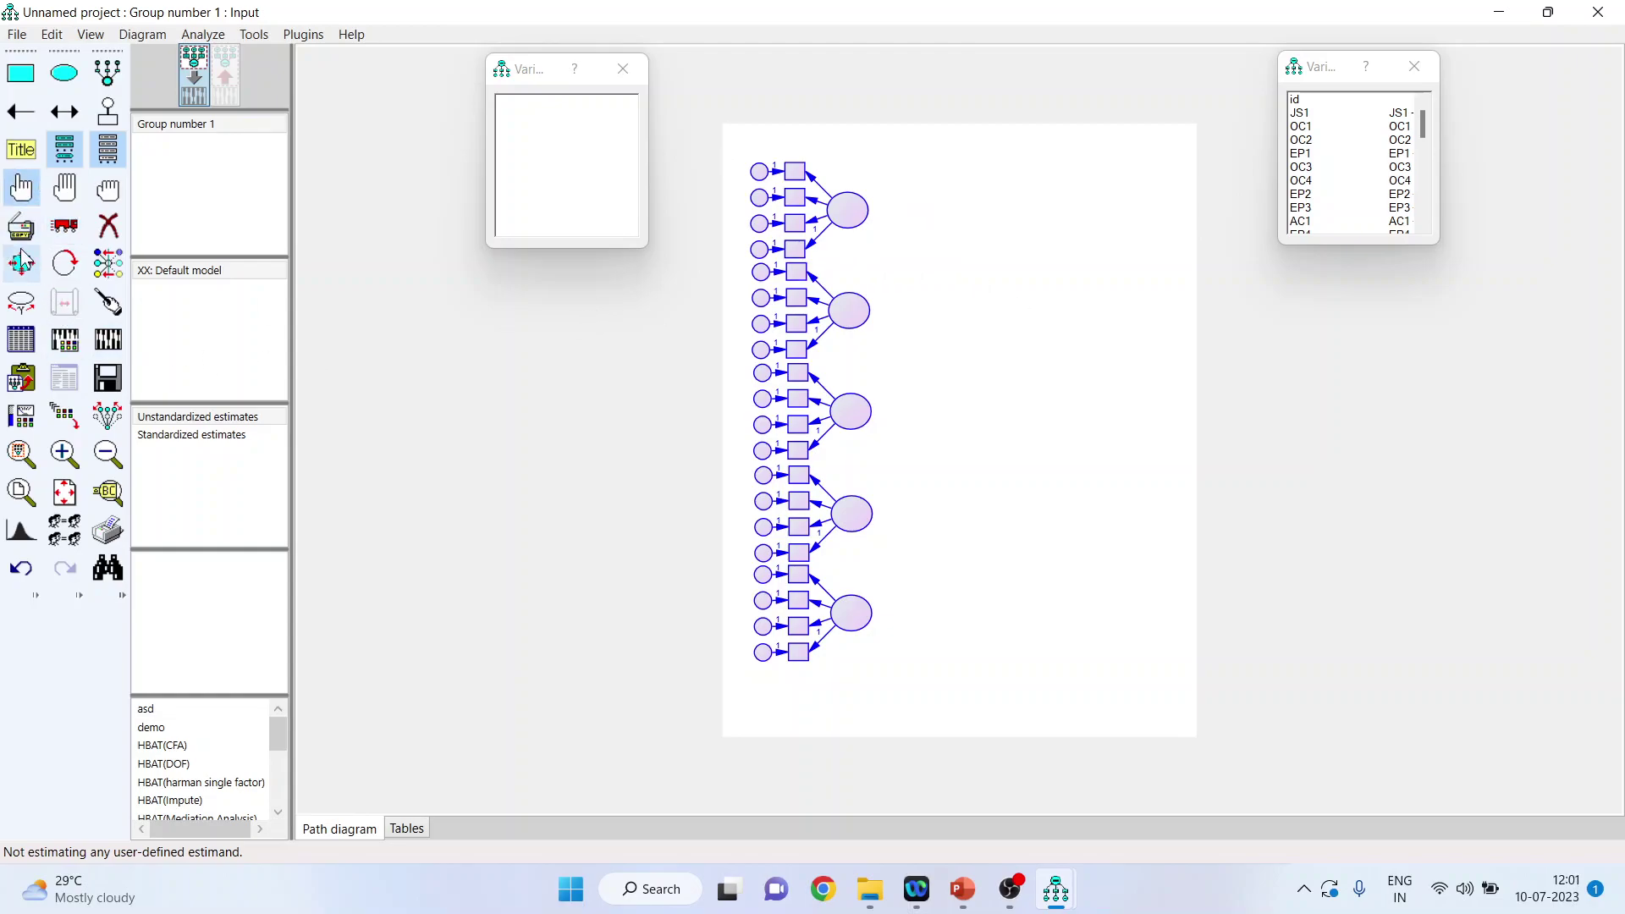
double_click(857, 223)
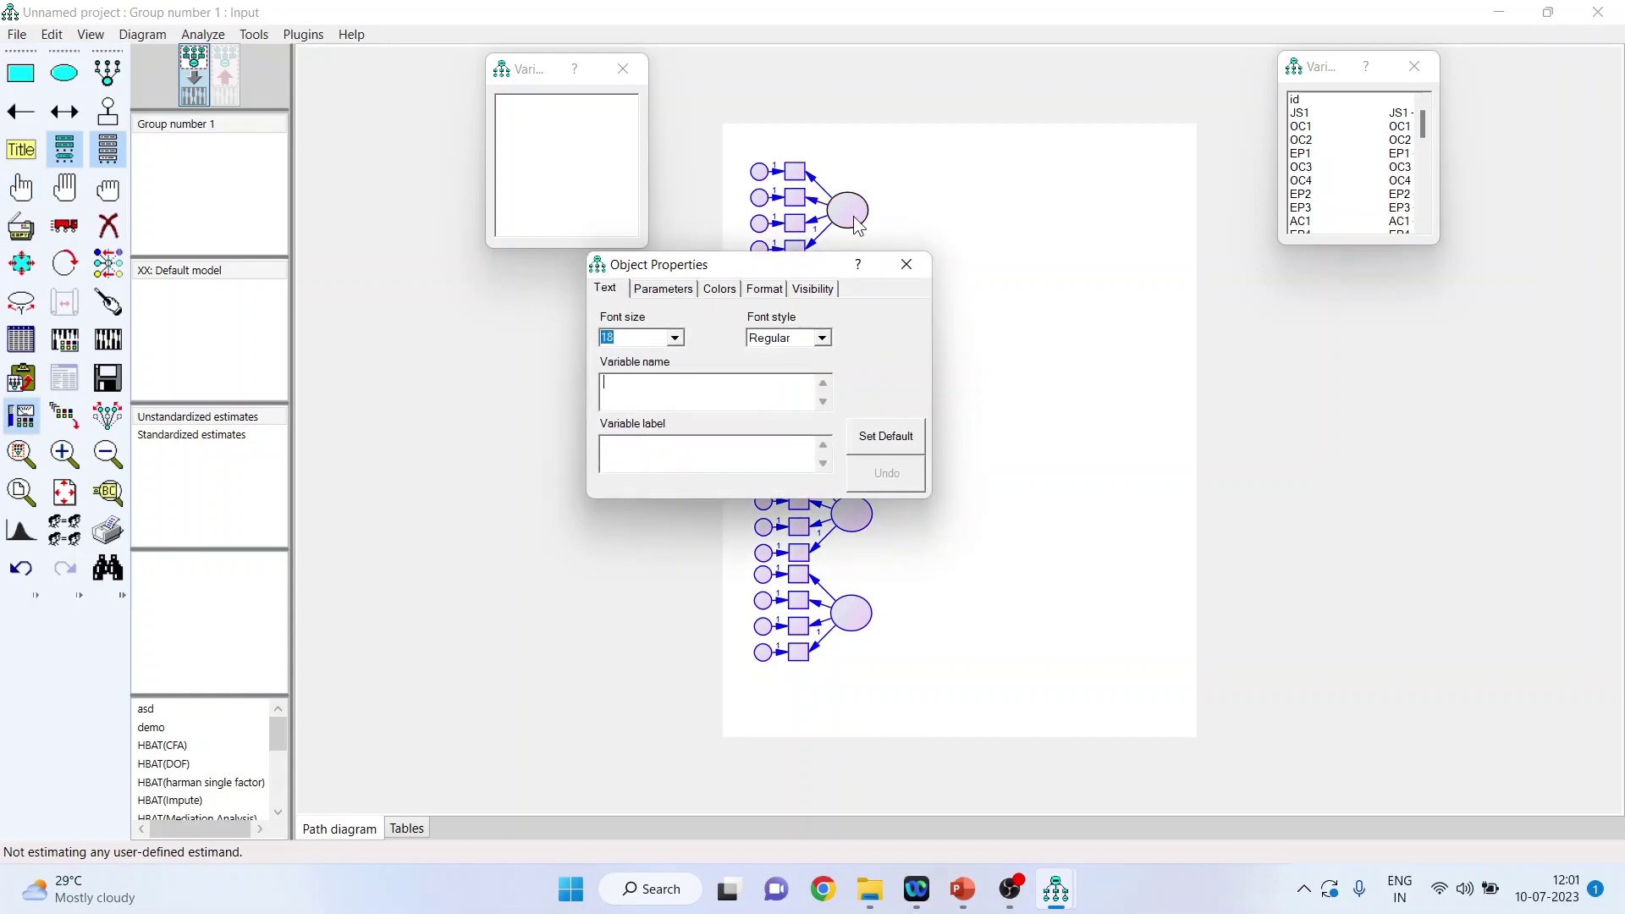
type("Org_Commit")
left_click_drag(774, 261, 1271, 263)
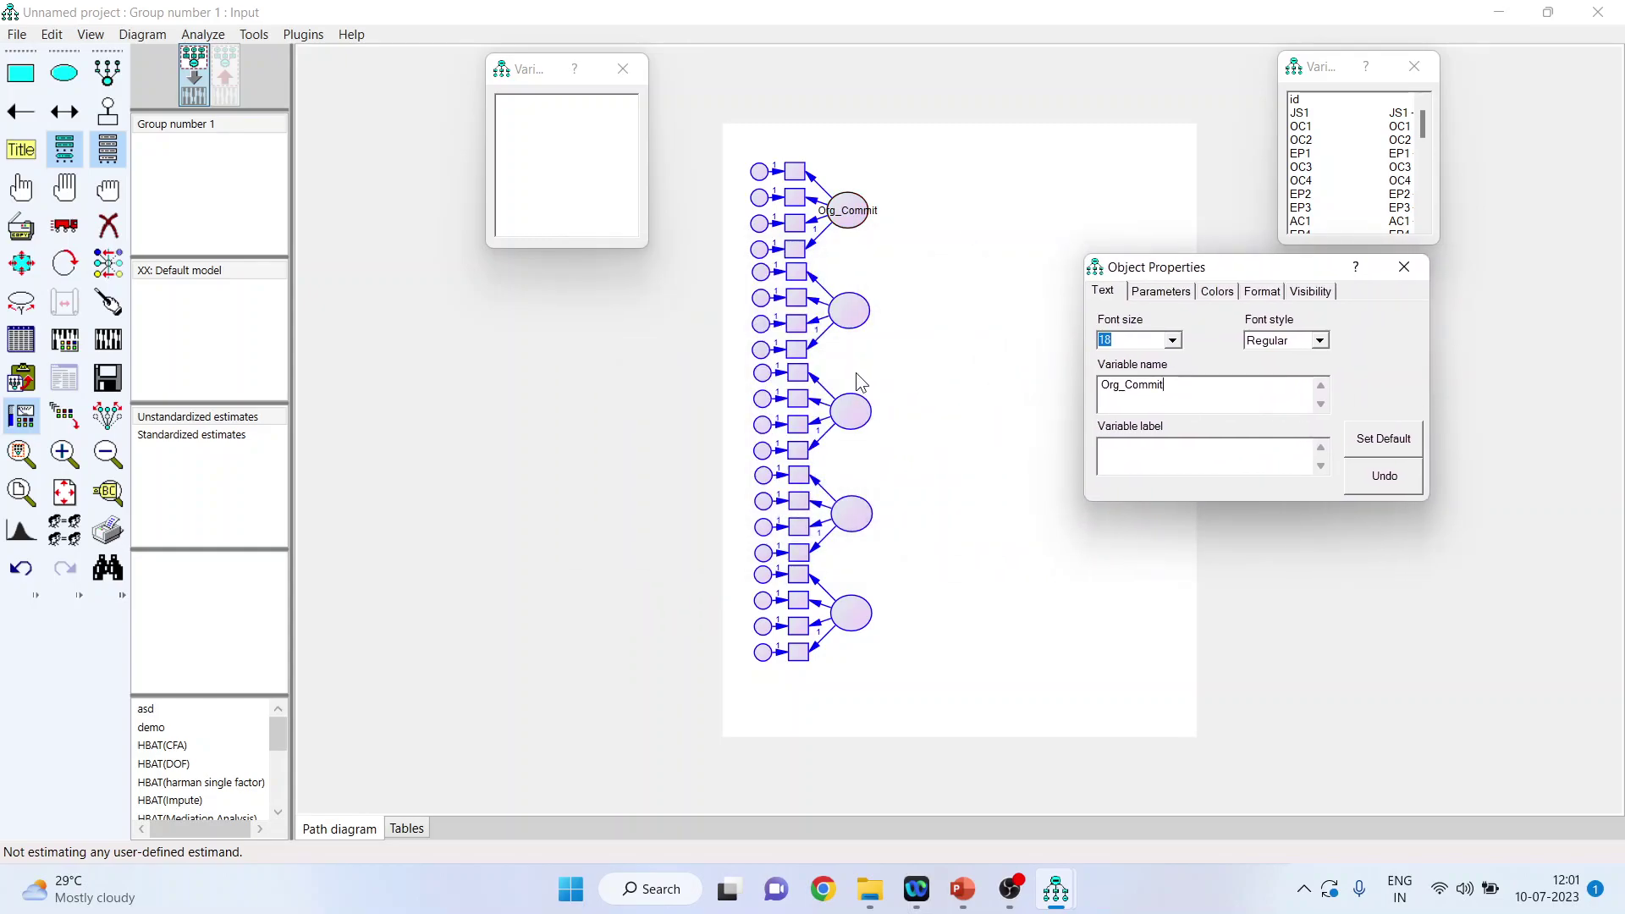
- Name the second latent variable from the top Job_Satis
left_click(854, 320)
left_click(1171, 394)
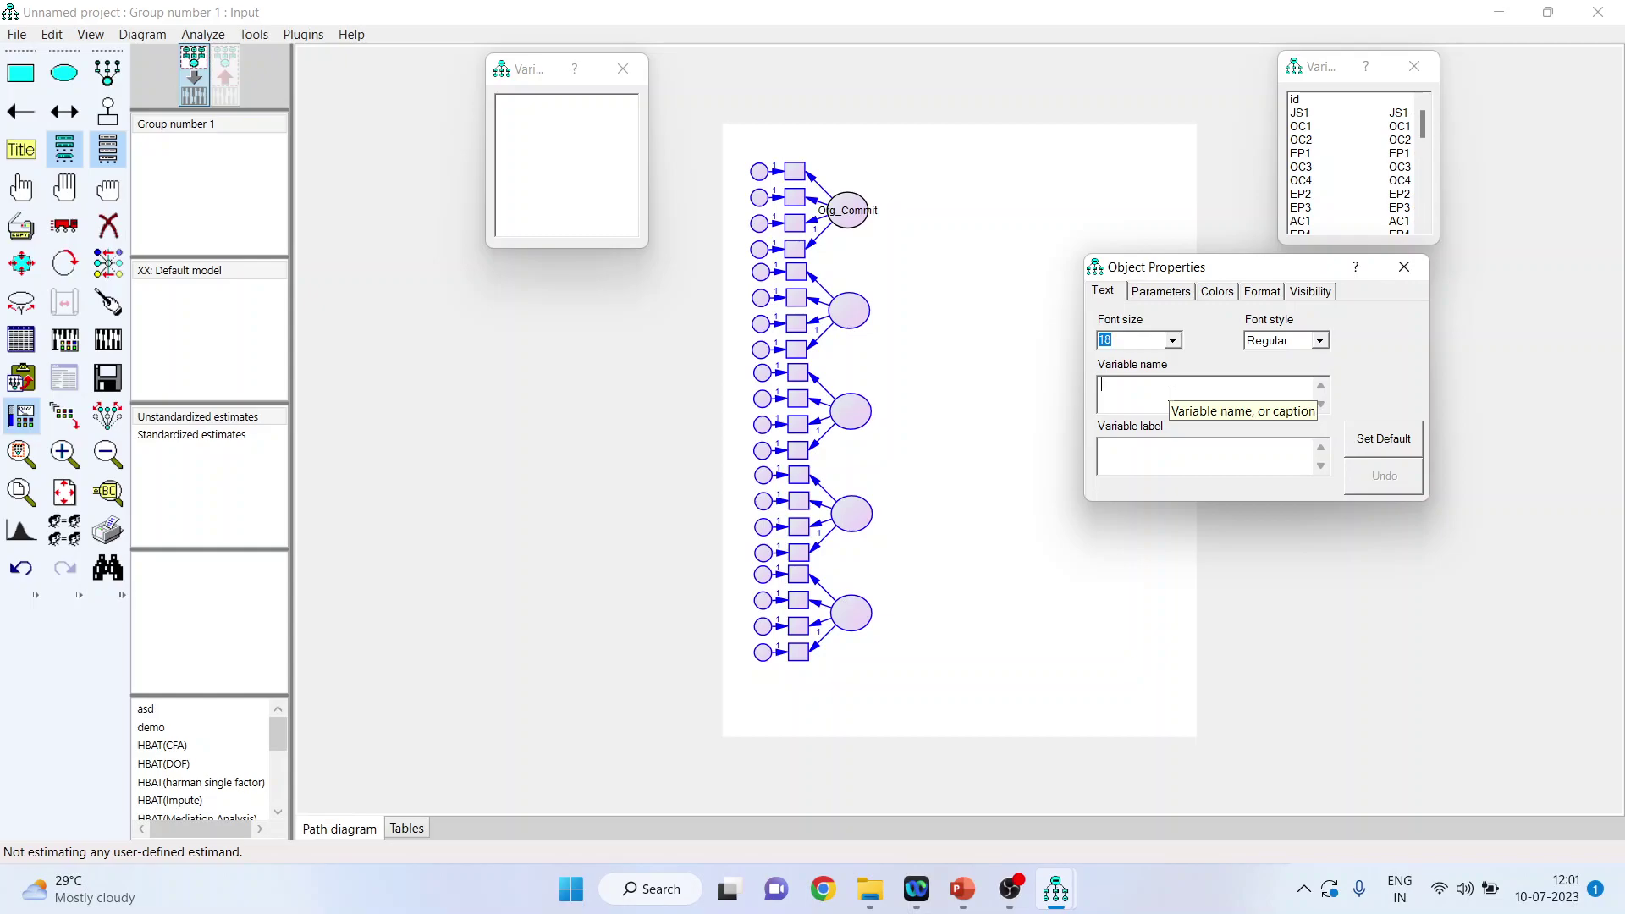
type("JOb_")
key("BackSpace")
key("BackSpace")
key("BackSpace")
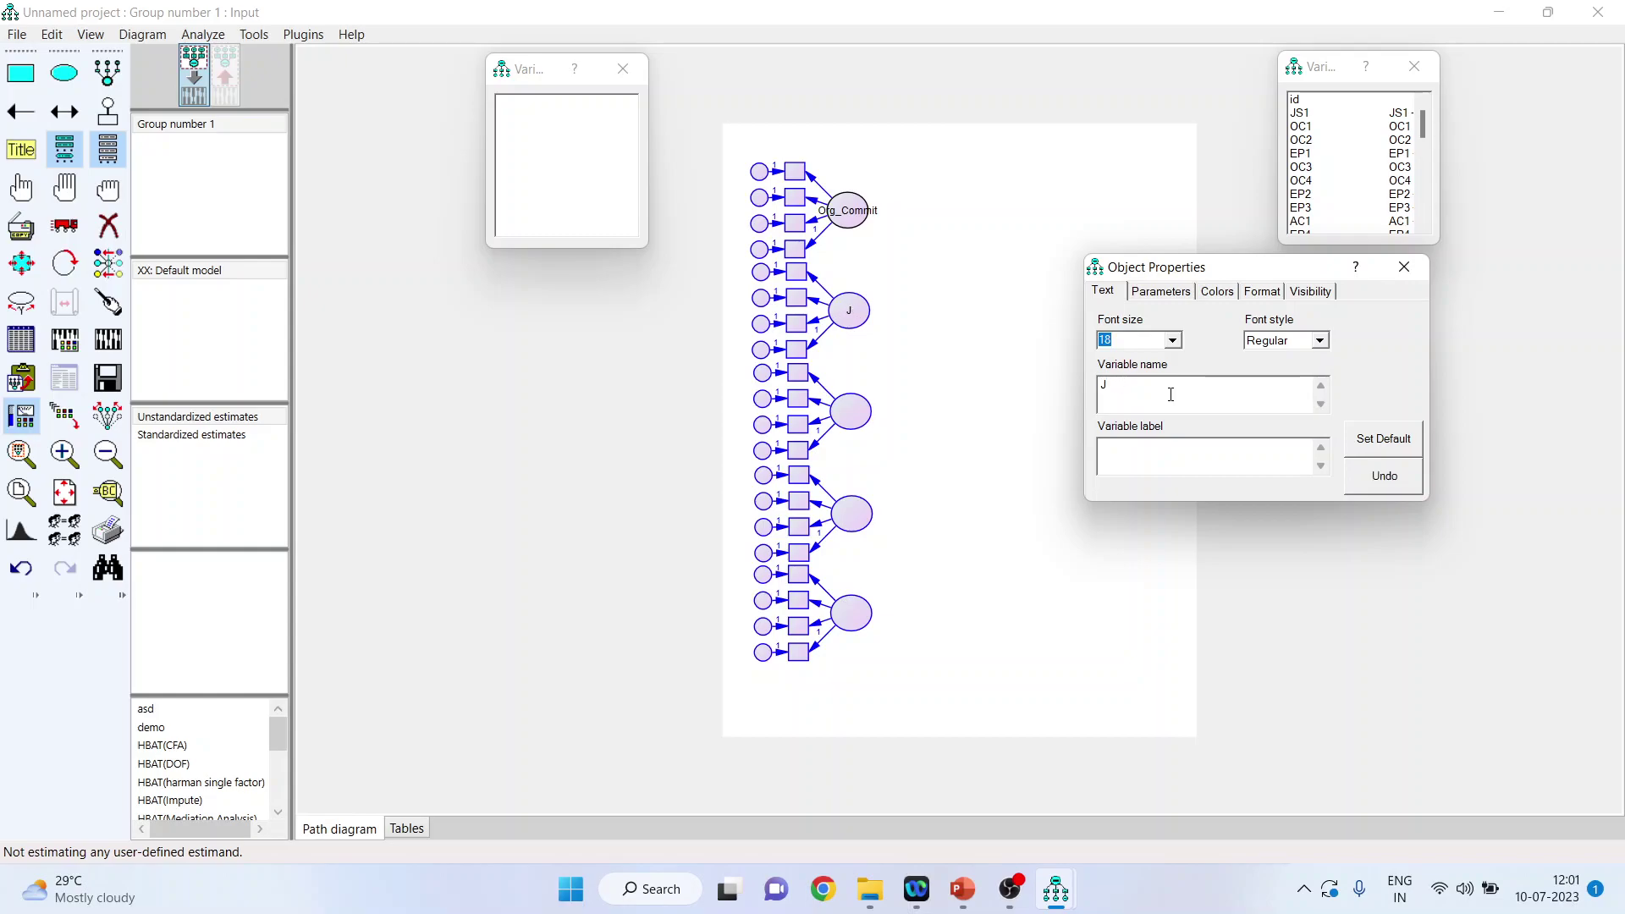
type("ob_Satis")
- Name the third, fourth and fifth latent variables Env_Percep, Coworkers and Staying_Intent, and close the object properties
left_click(852, 423)
type("Env_Percep")
left_click(860, 518)
type("Coworkers")
left_click(856, 616)
type("Staying_")
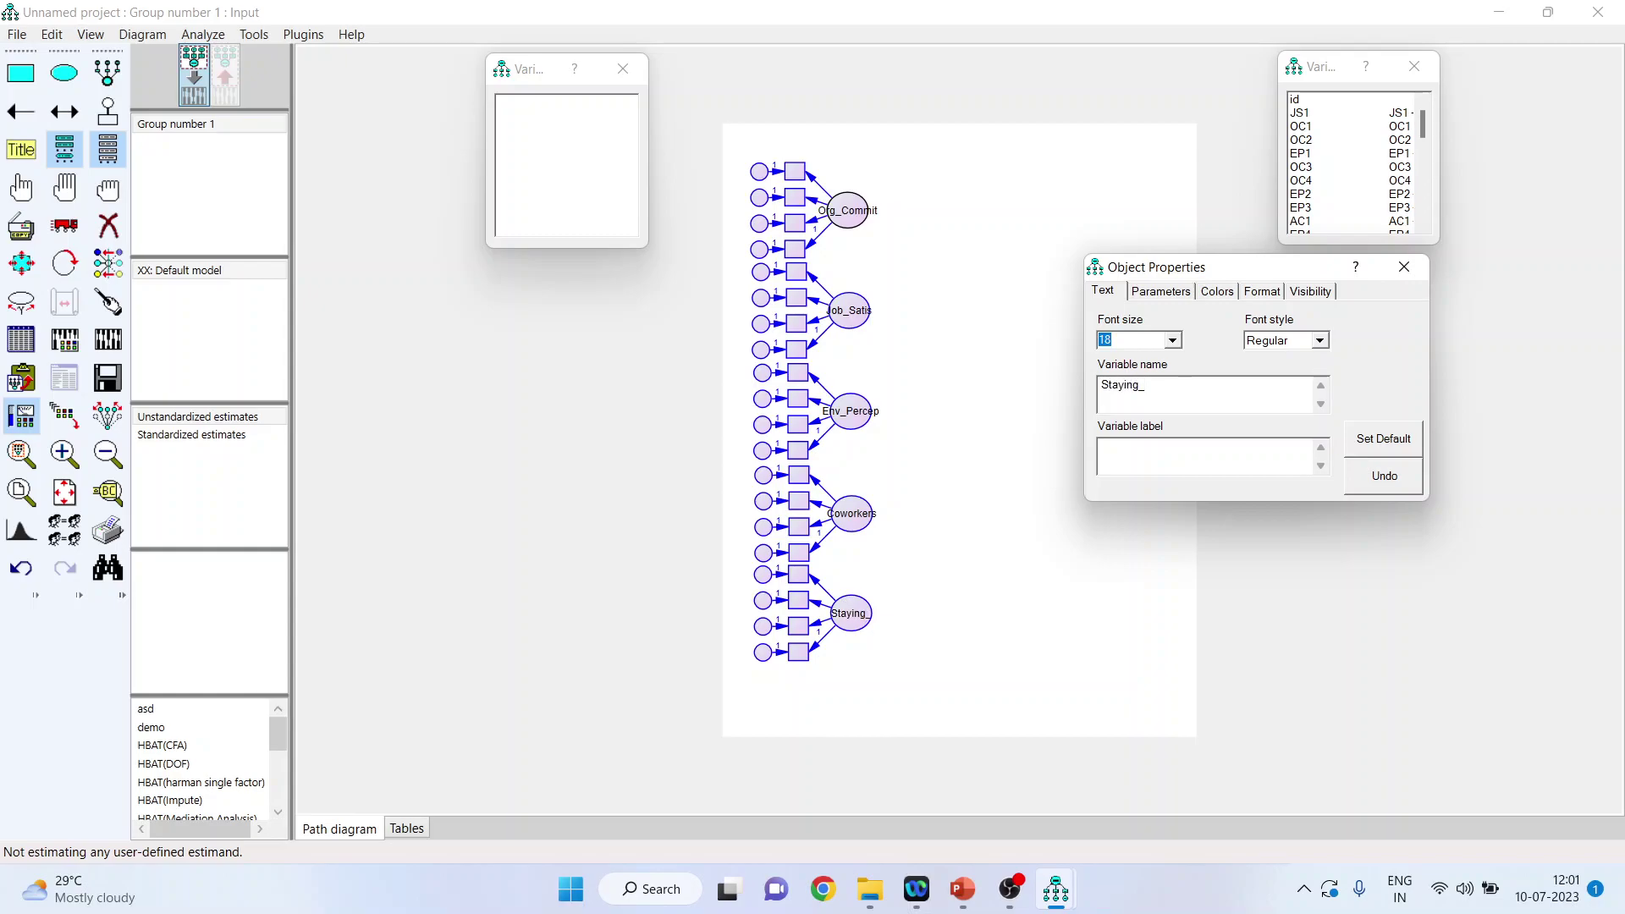
type("Intent")
left_click(1402, 267)
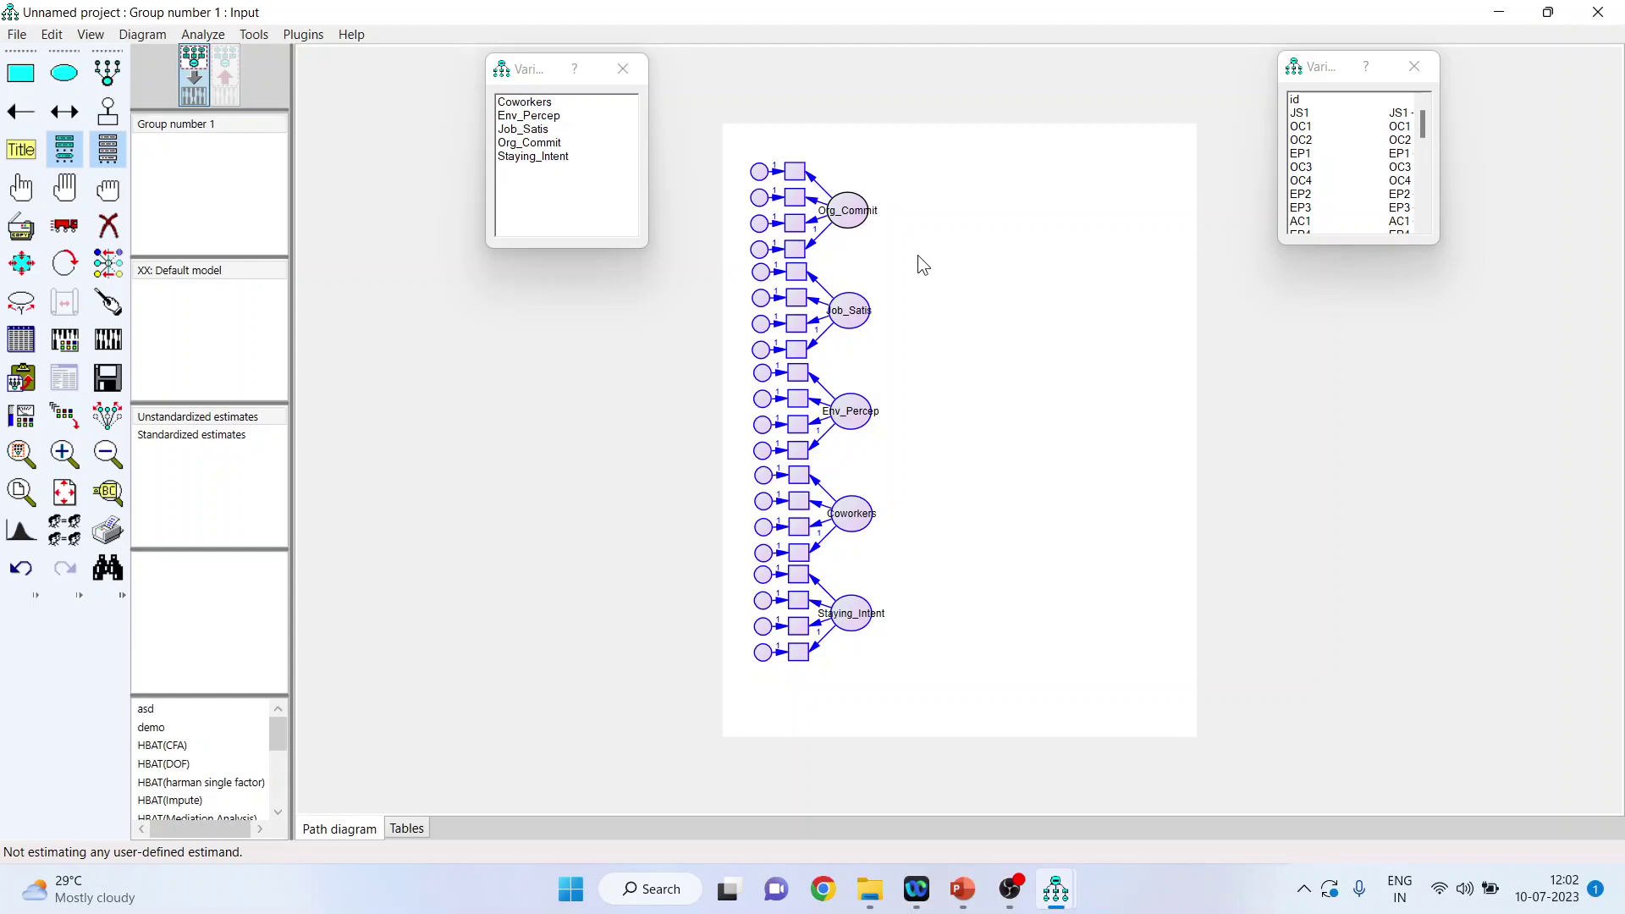
- Deselect all objects and name the four Org_Commit indicators OC1, OC2, OC3 and OC4 from top to bottom
left_click_drag(1313, 124, 826, 193)
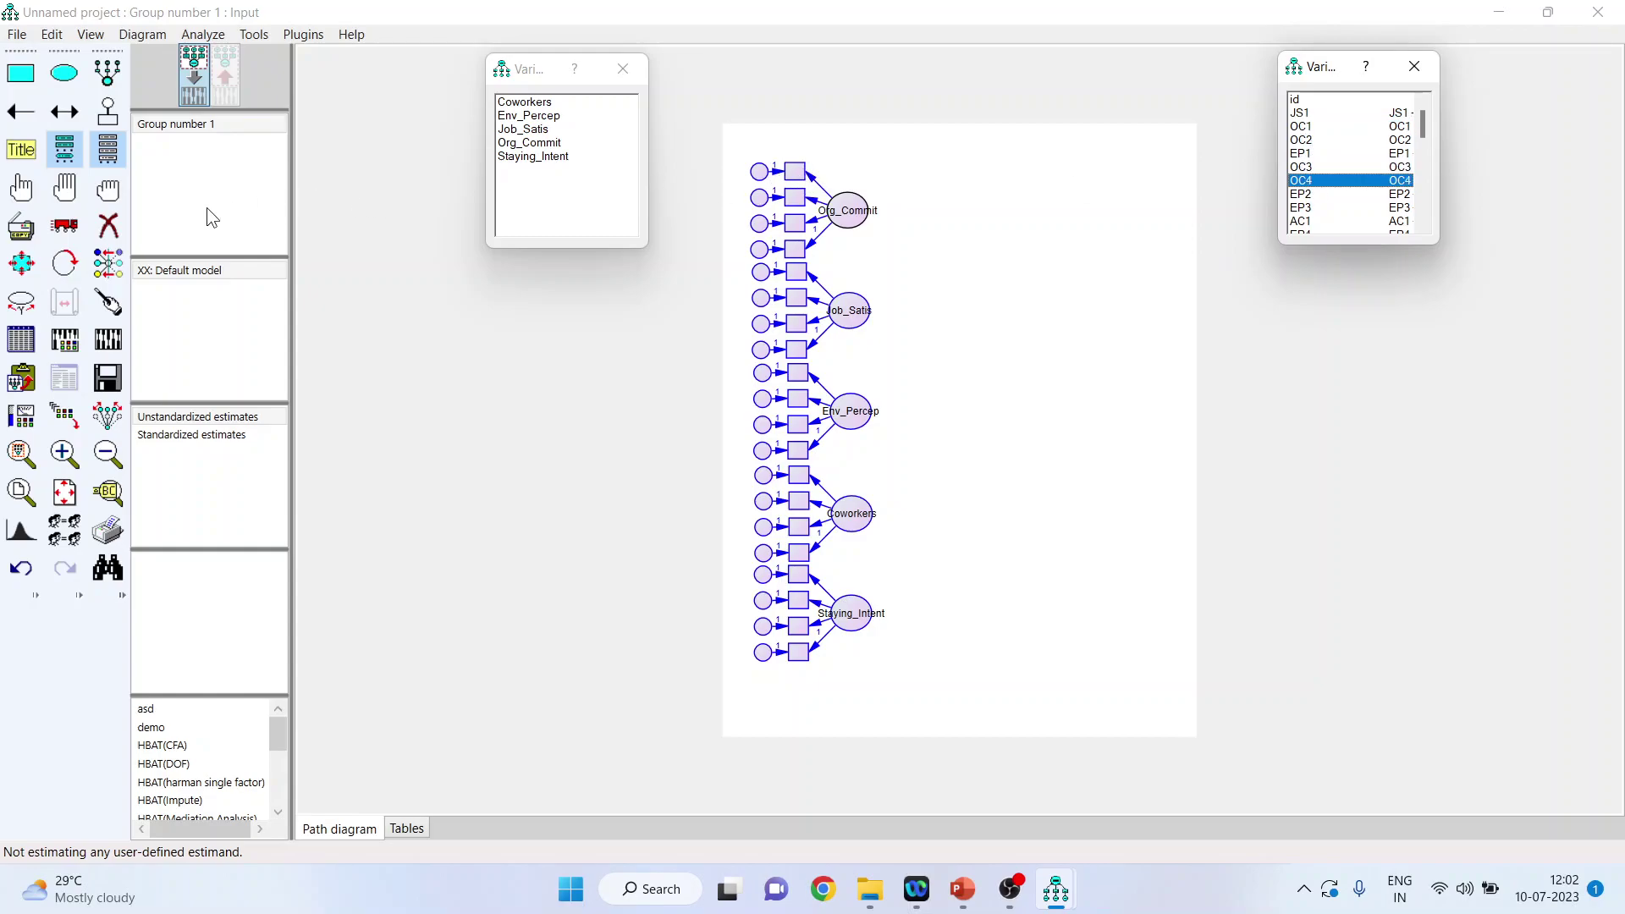
left_click(113, 196)
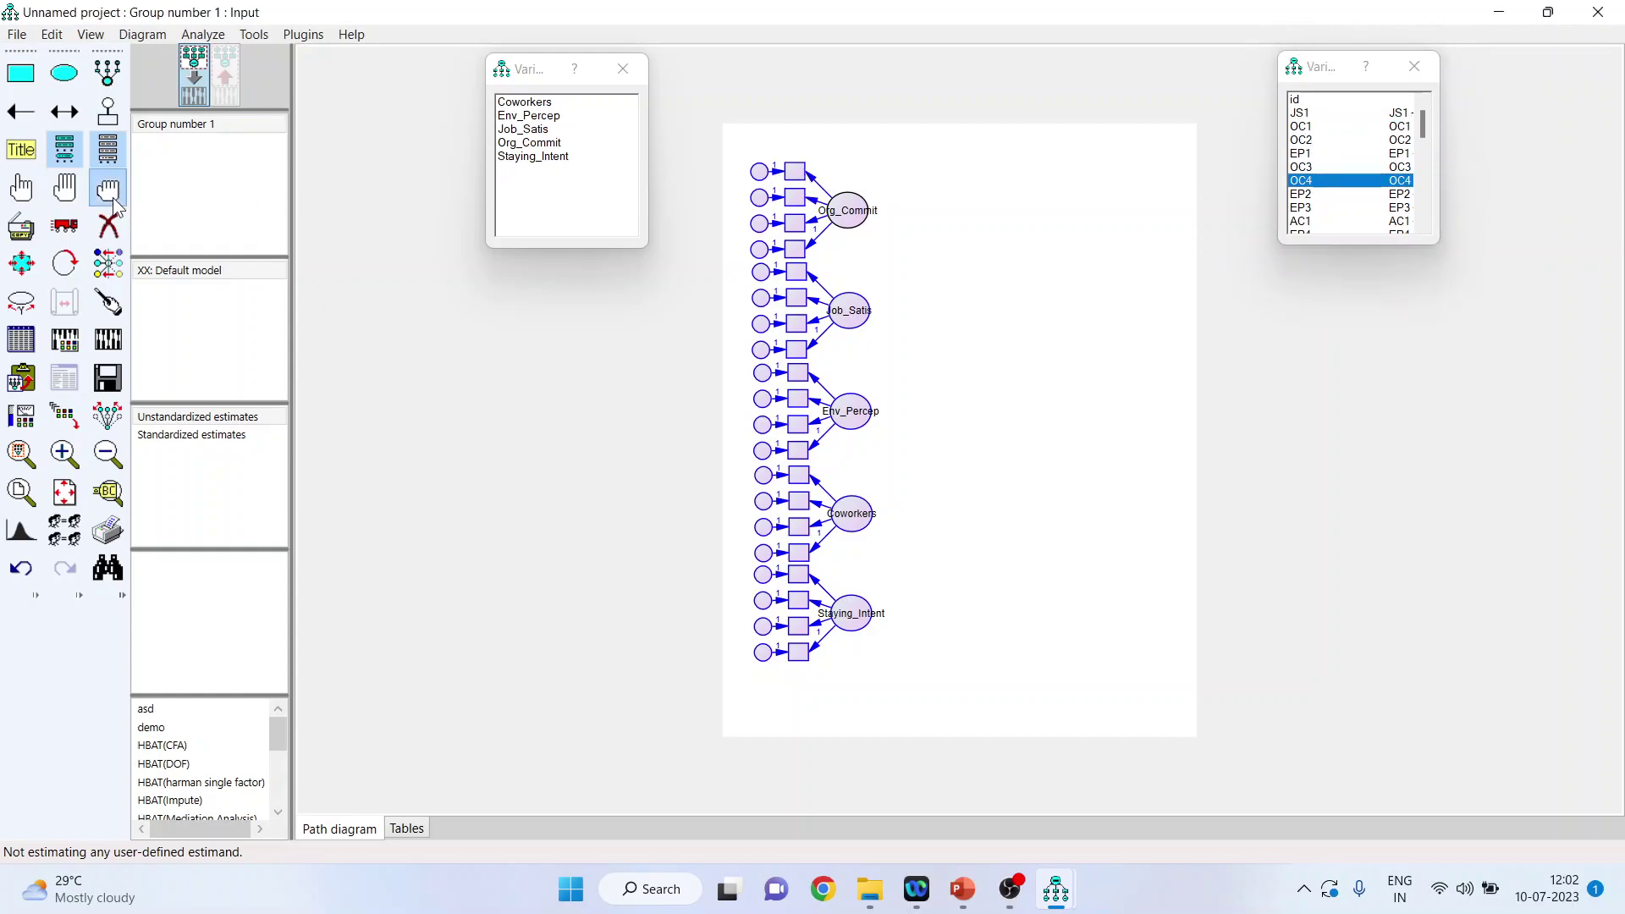
double_click(803, 182)
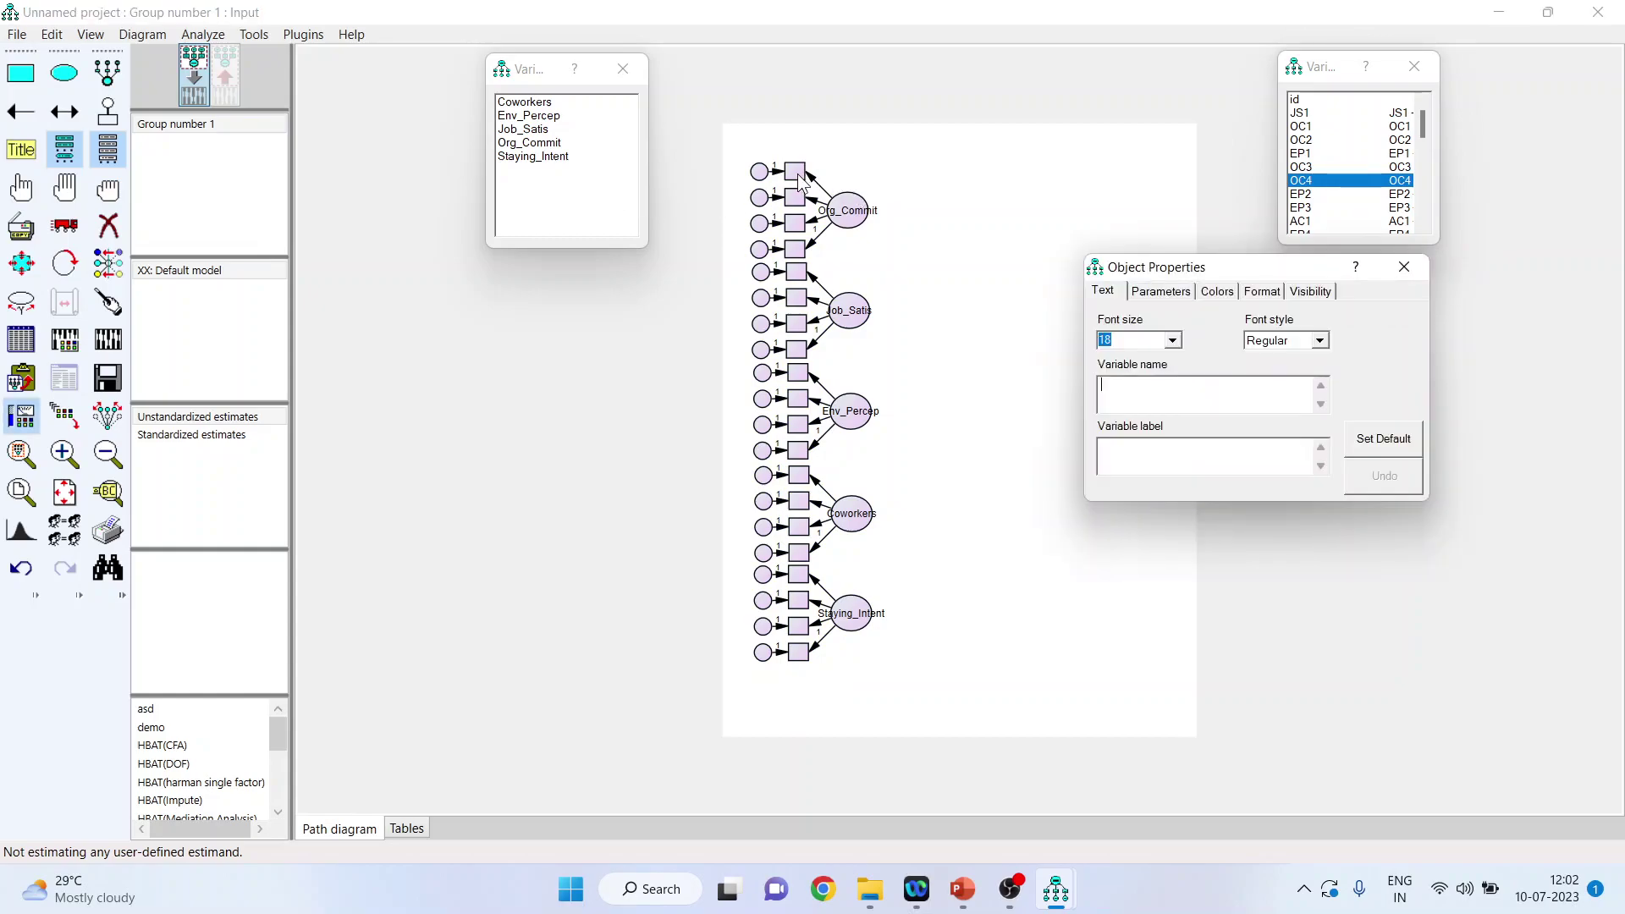
left_click(1197, 396)
type("OC")
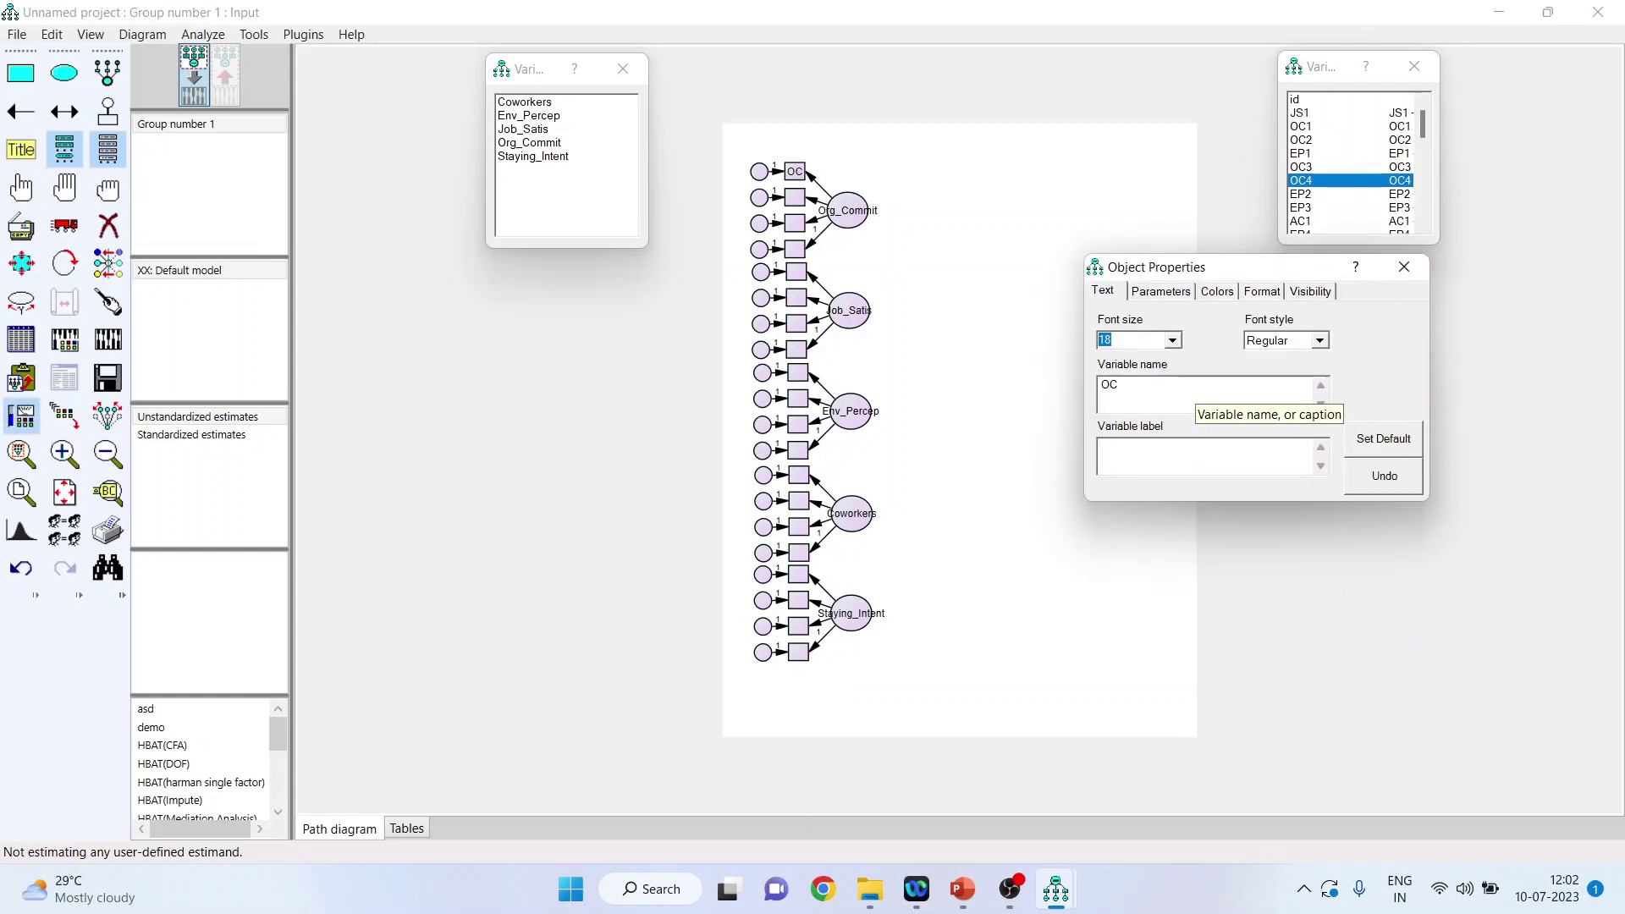
type("1")
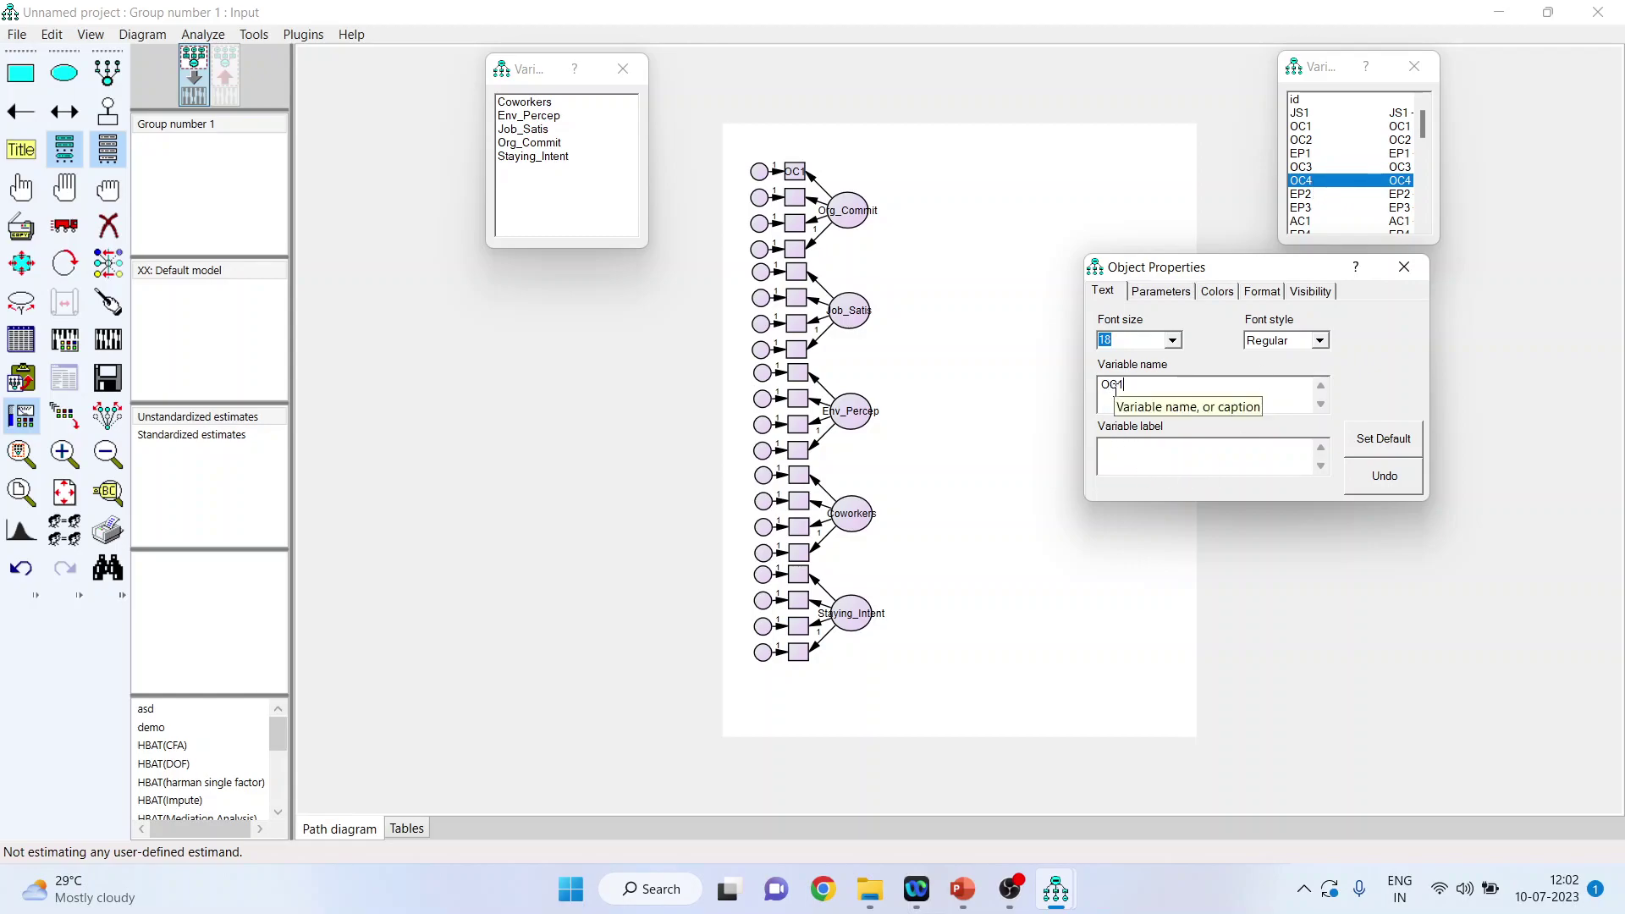
left_click(980, 347)
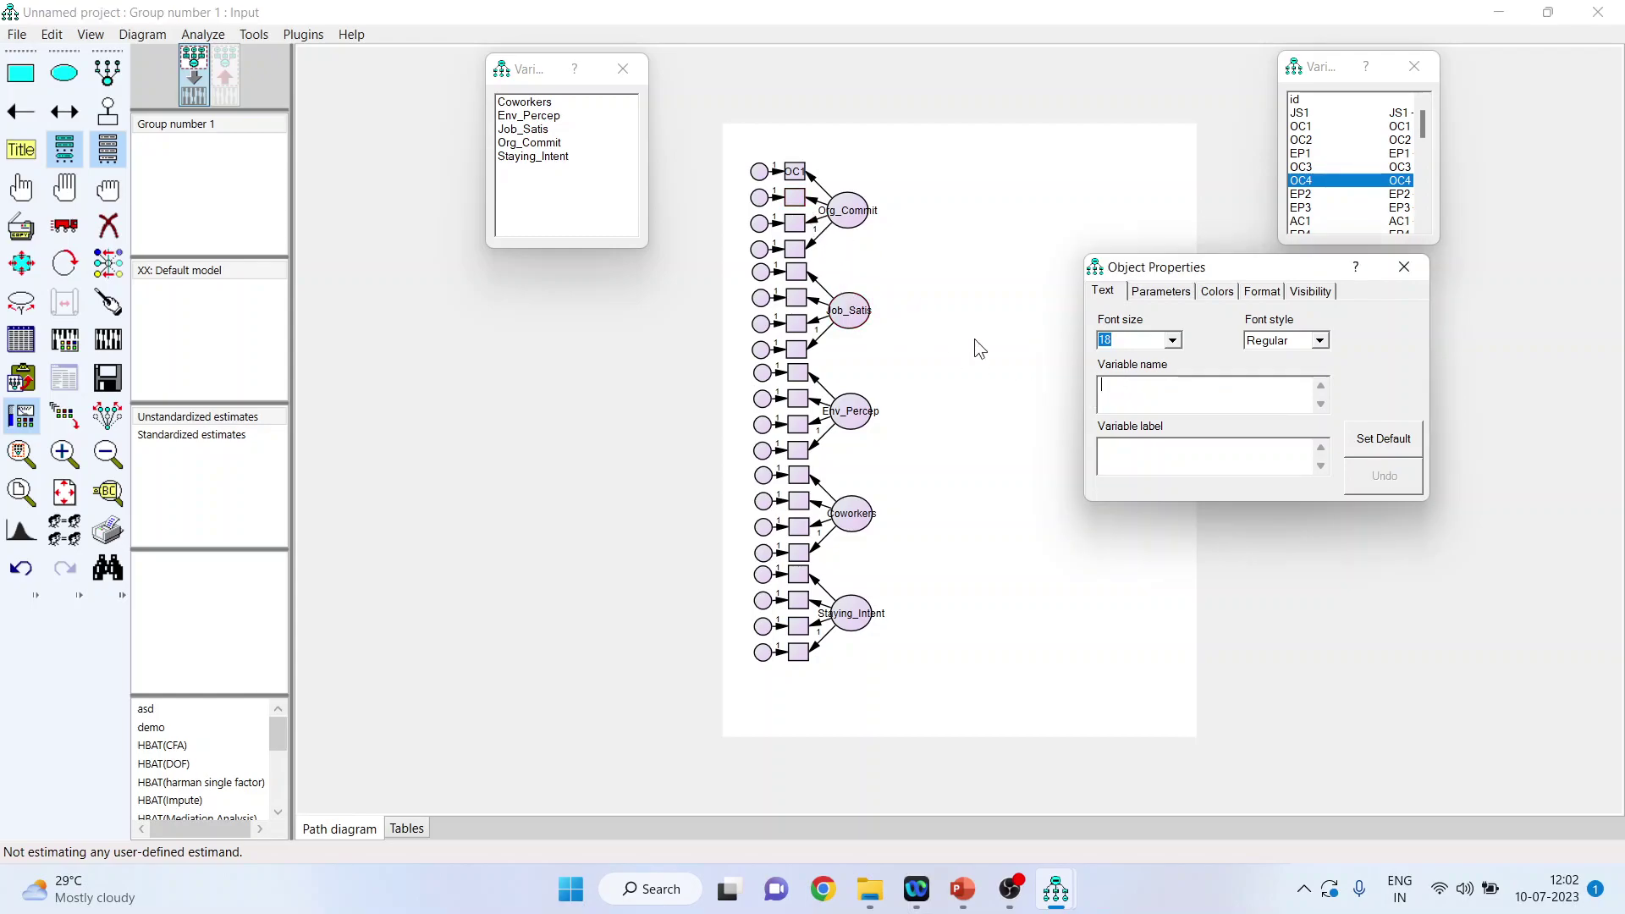
type("OC2")
left_click(798, 236)
type("OC3")
left_click(798, 251)
type("OC4")
- Name the four Job_Satis indicators JS1, JS2, JS3 and JS4 from top to bottom
left_click(795, 280)
type("J")
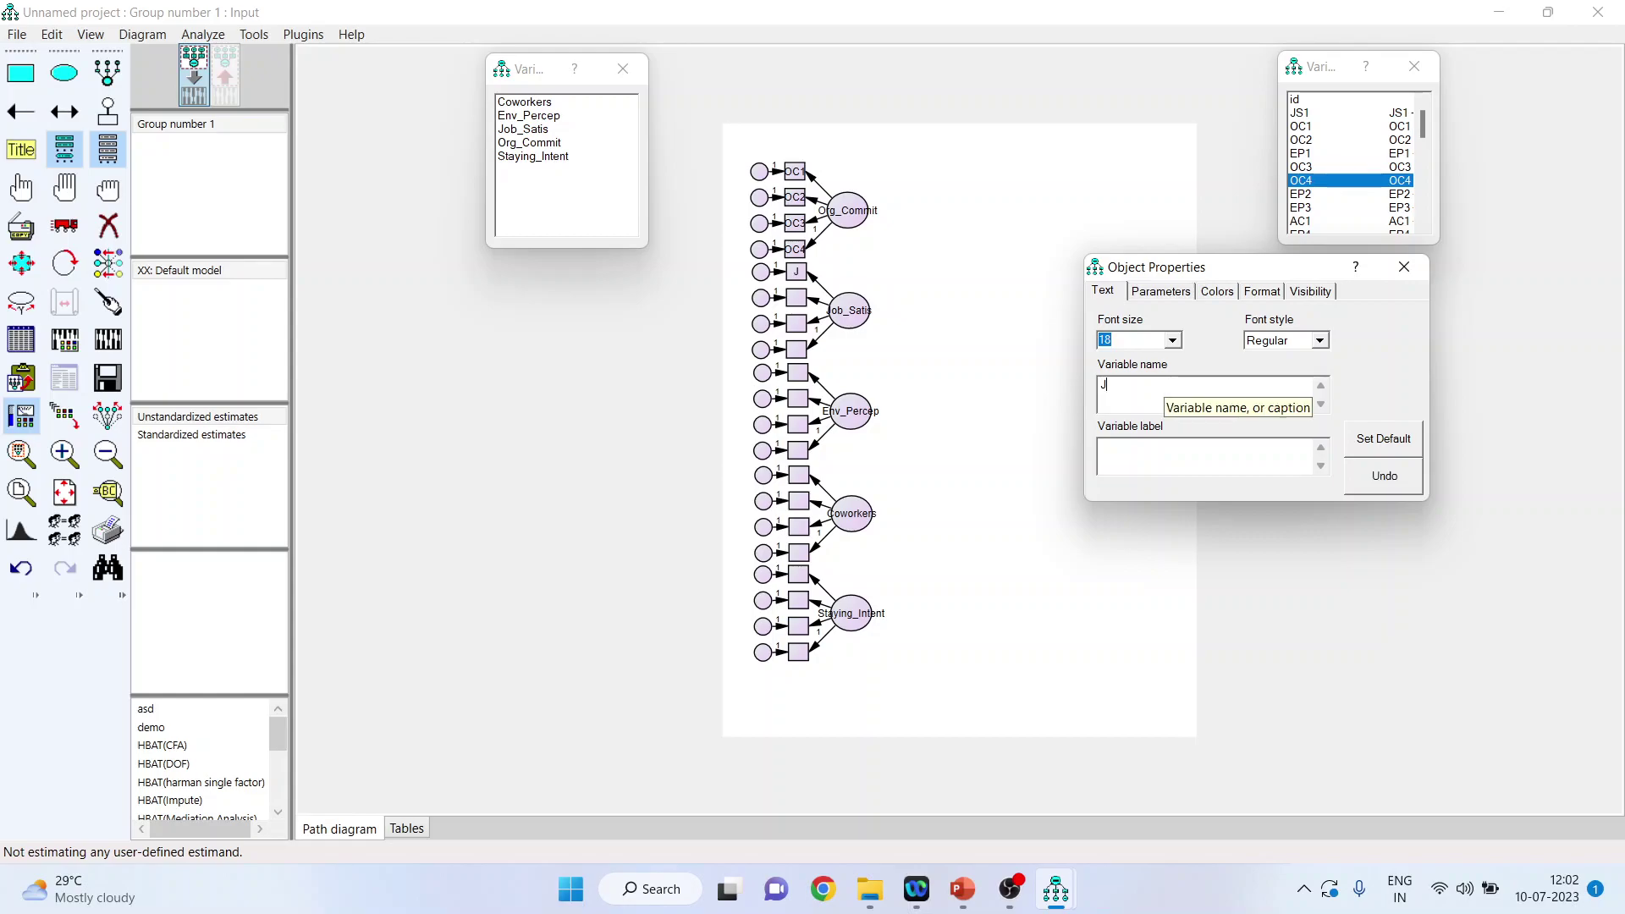
type("S1")
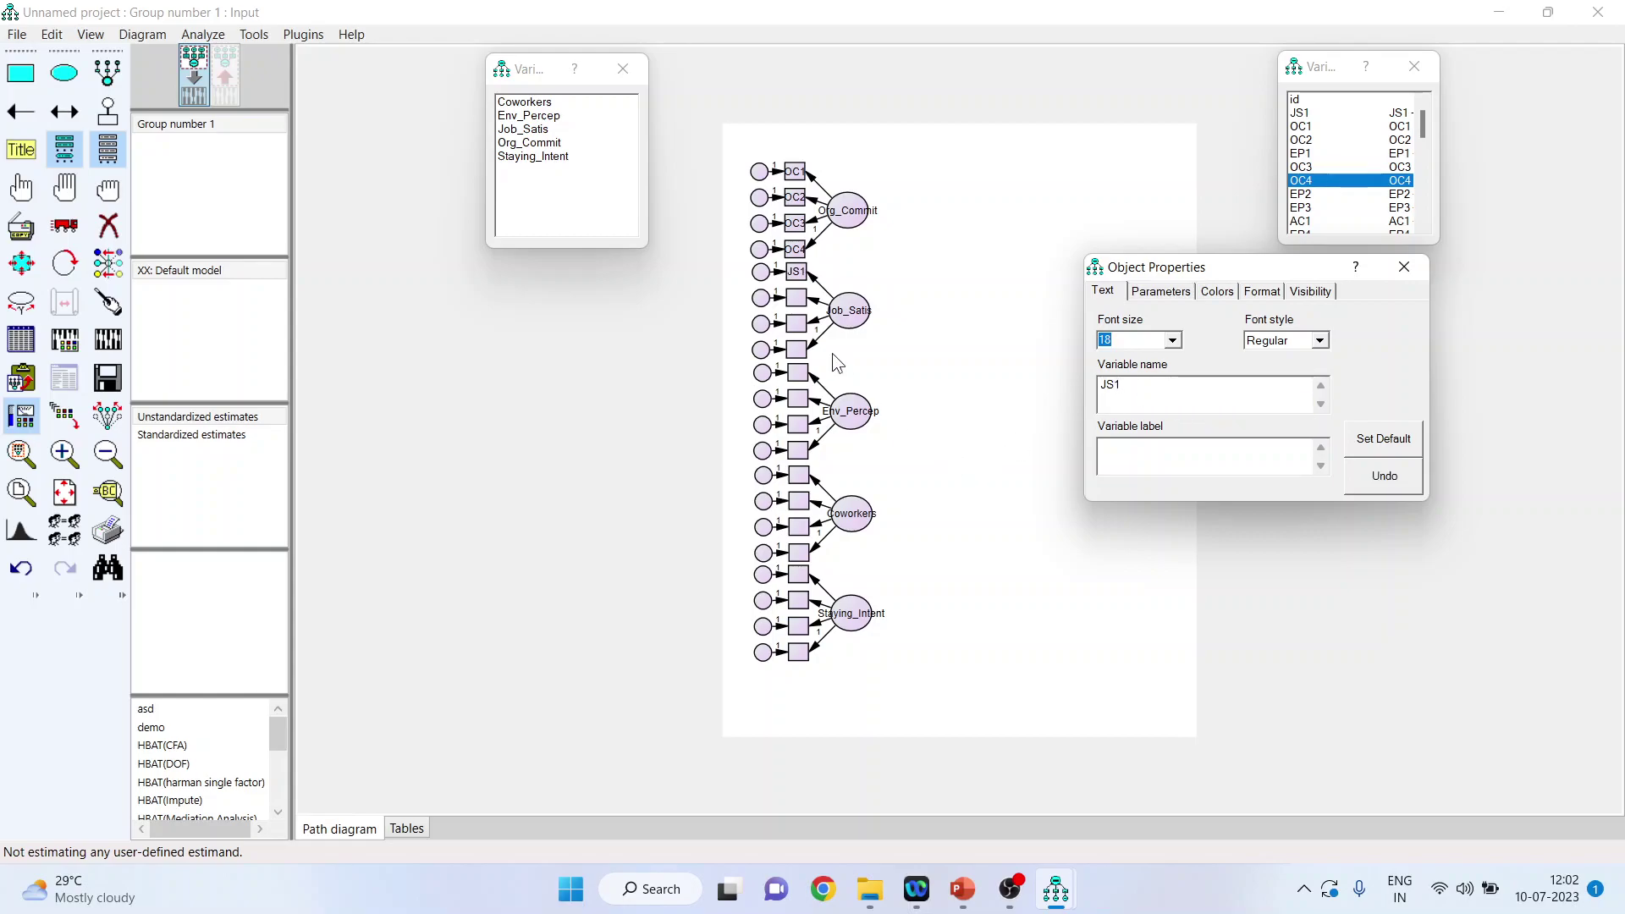
left_click(803, 298)
type("JS2")
left_click(800, 325)
type("JS3")
left_click(794, 352)
type("JS4")
- Name the upper three Env_Percep indicators EP1, EP2 and EP3 from top to bottom
left_click(804, 372)
type("EP1")
left_click(801, 405)
type("EP@")
key("BackSpace")
type("2")
left_click(799, 425)
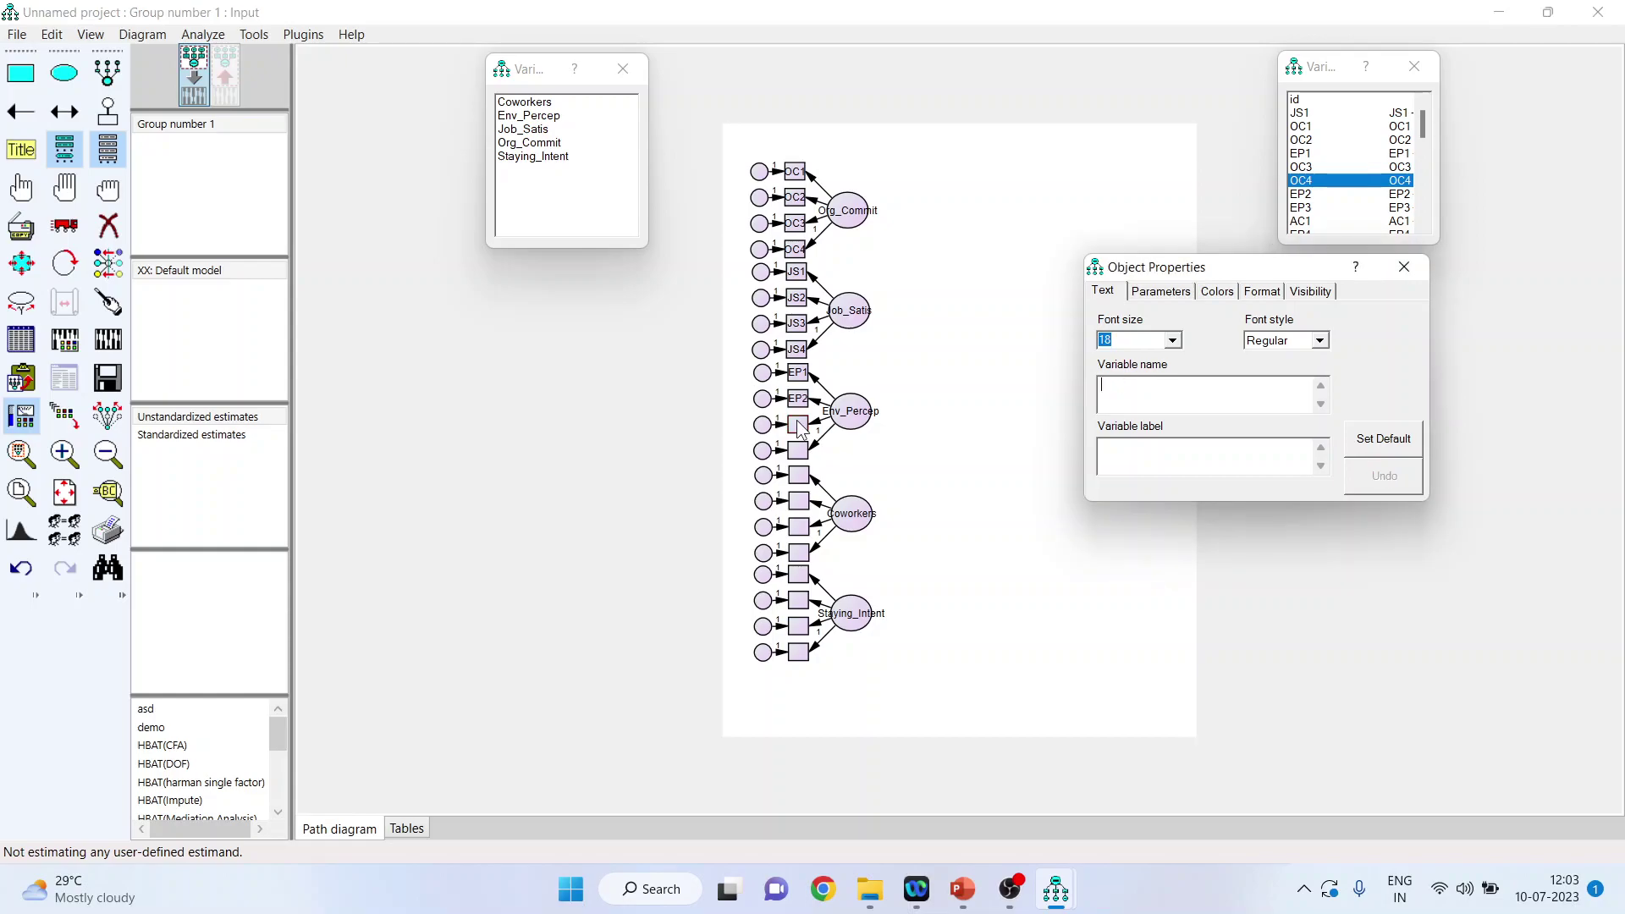
type("EP3")
- Name the fourth Env_Percep indicator AC1
left_click(801, 453)
type("EP4")
key("BackSpace")
key("BackSpace")
key("BackSpace")
type("AC1")
- Name the upper three Coworkers indicators AC2, AC3 and AC4 from top to bottom
left_click(804, 480)
type("AC2")
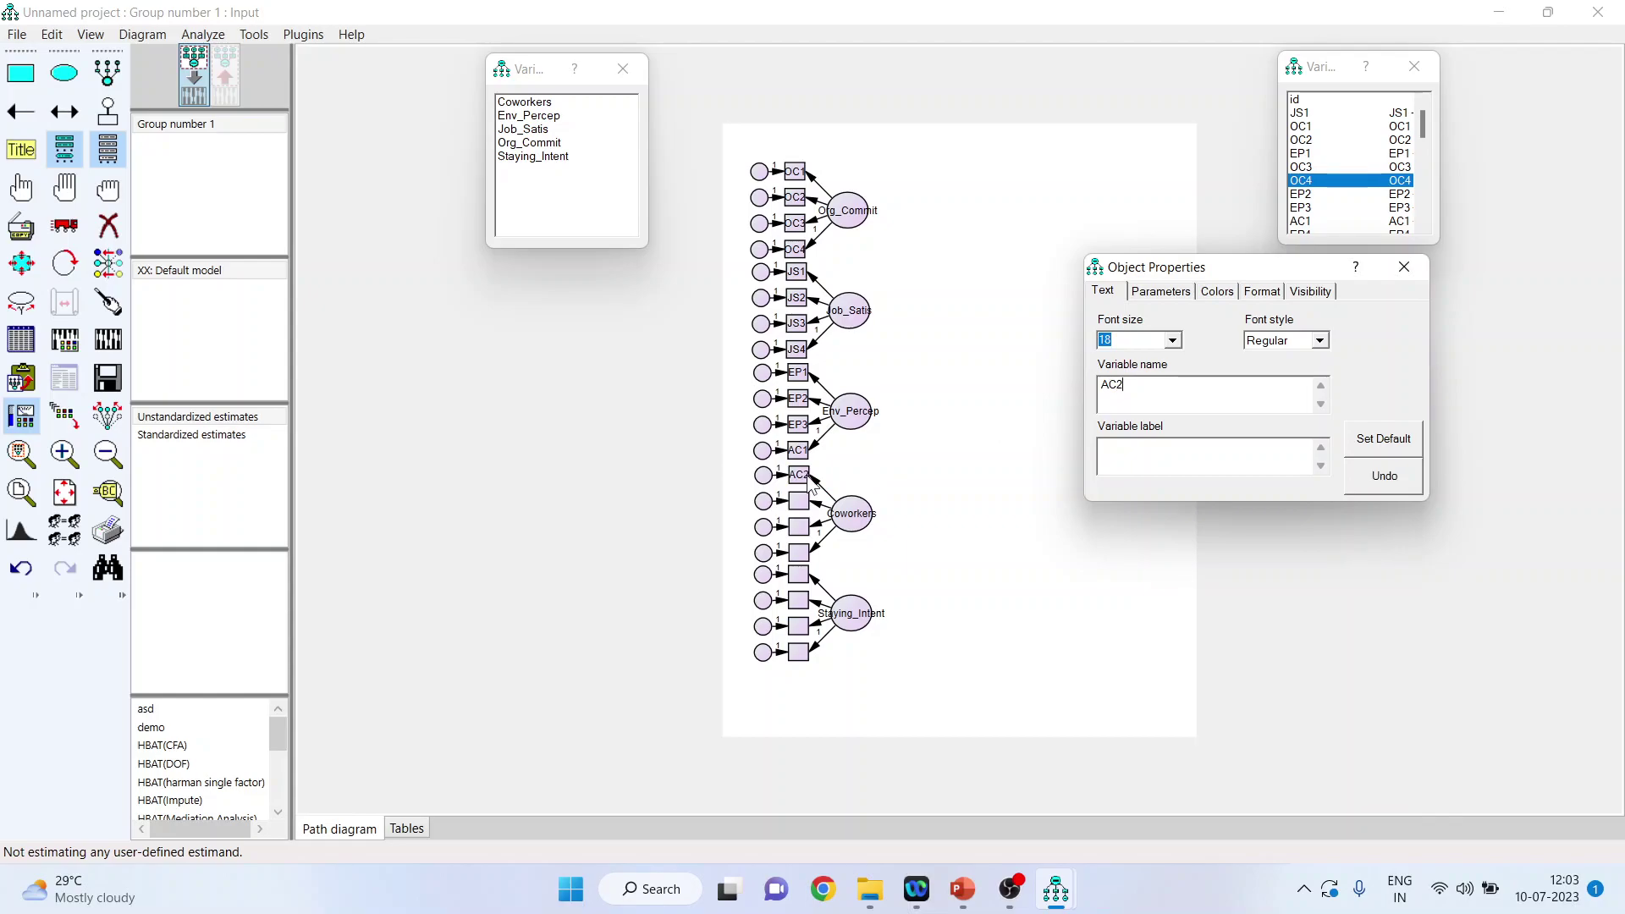
left_click(806, 503)
type("AC3")
left_click(805, 529)
type("AC4")
- Rename the lowest Env_Percep indicator EP4 and name the lowest Coworkers indicator AC1
left_click(796, 454)
left_click(796, 457)
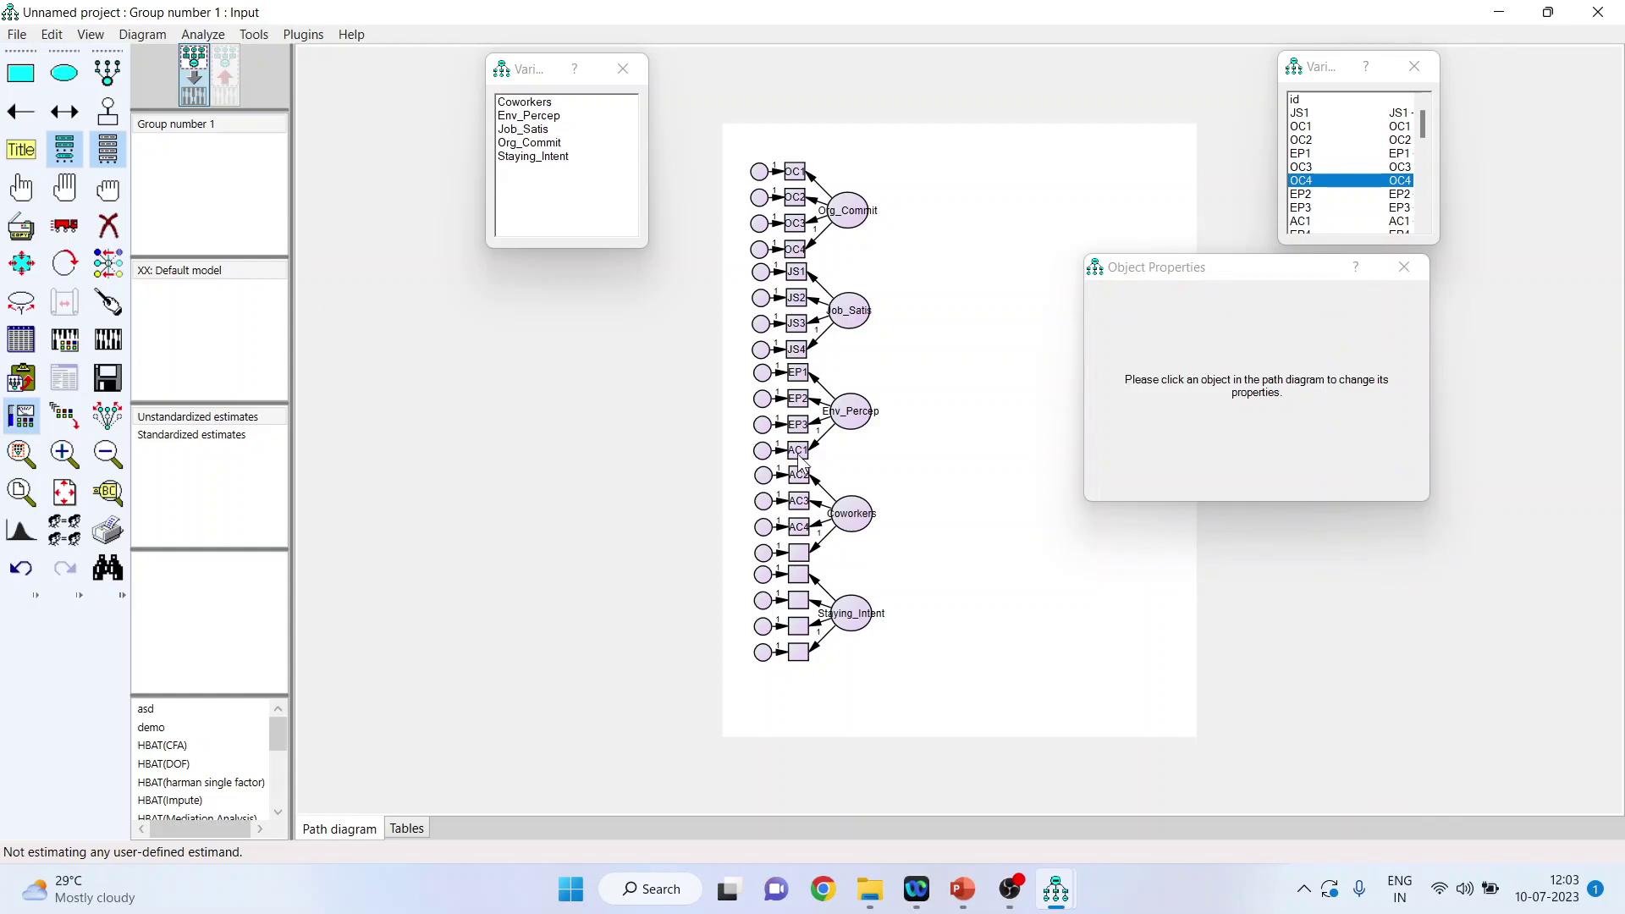
left_click(806, 448)
key("BackSpace")
key("BackSpace")
key("BackSpace")
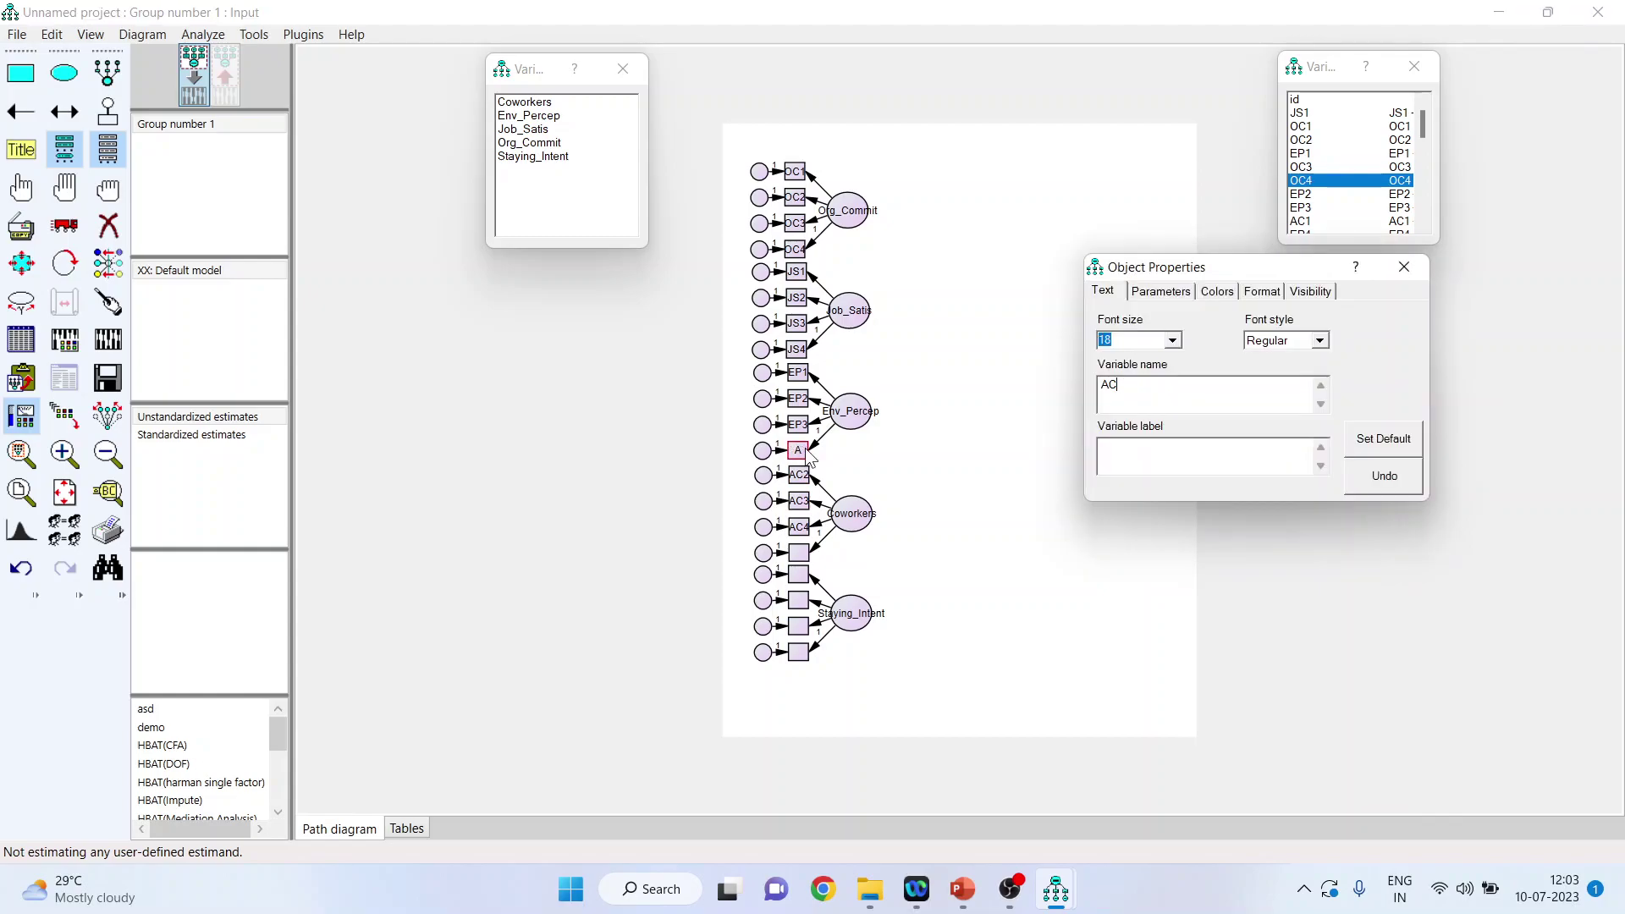
type("EP4")
left_click(807, 555)
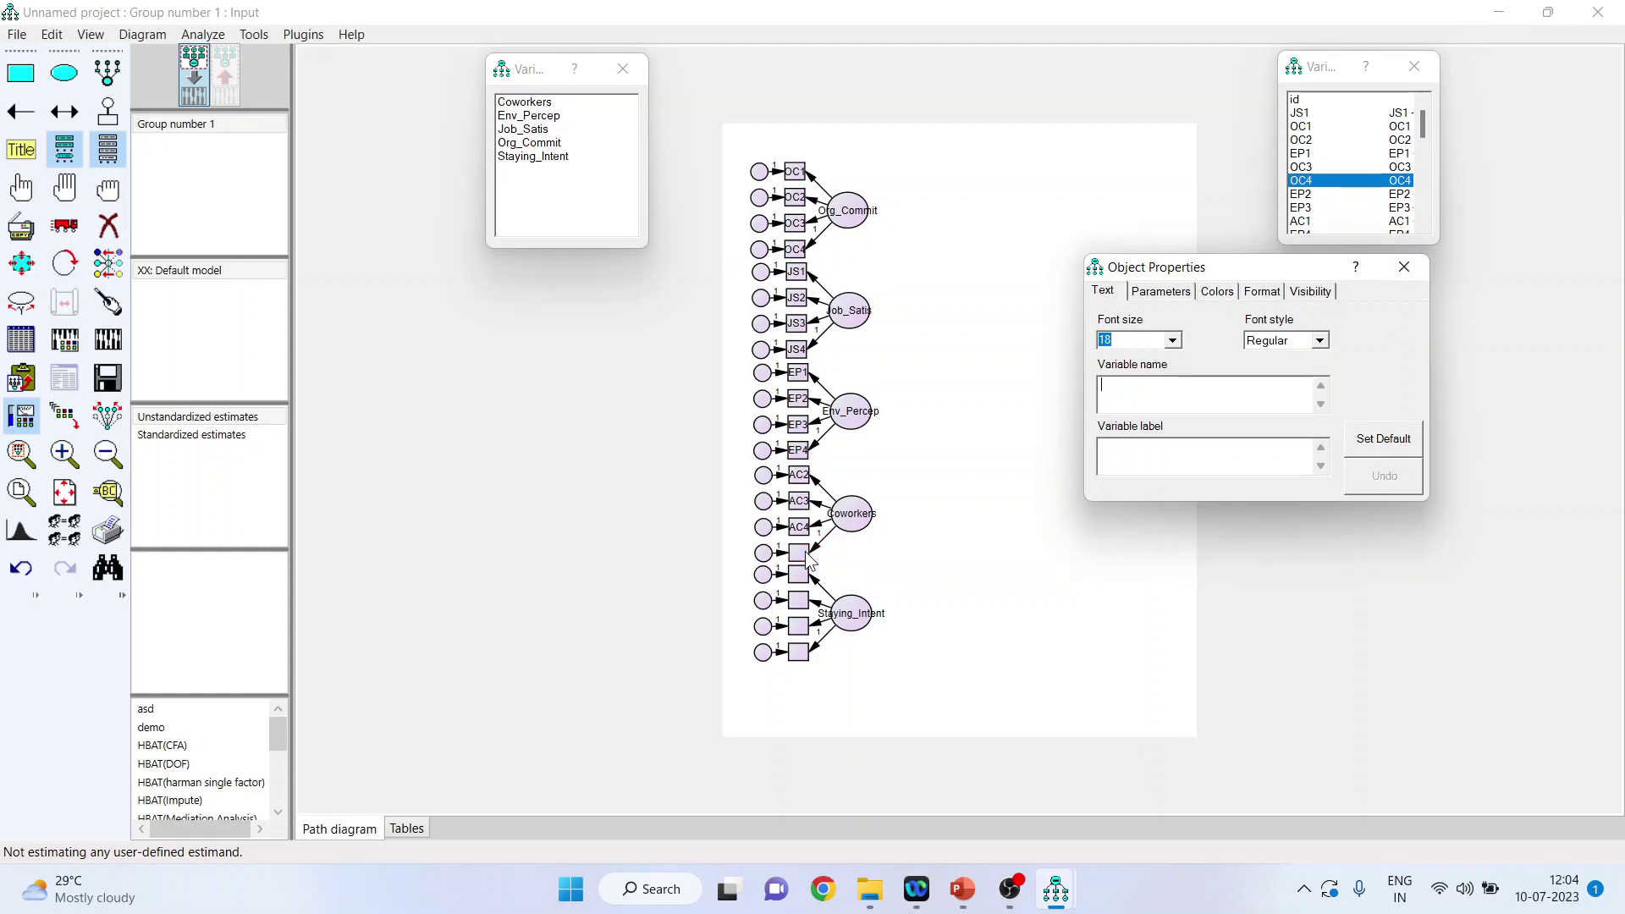
type("AC1")
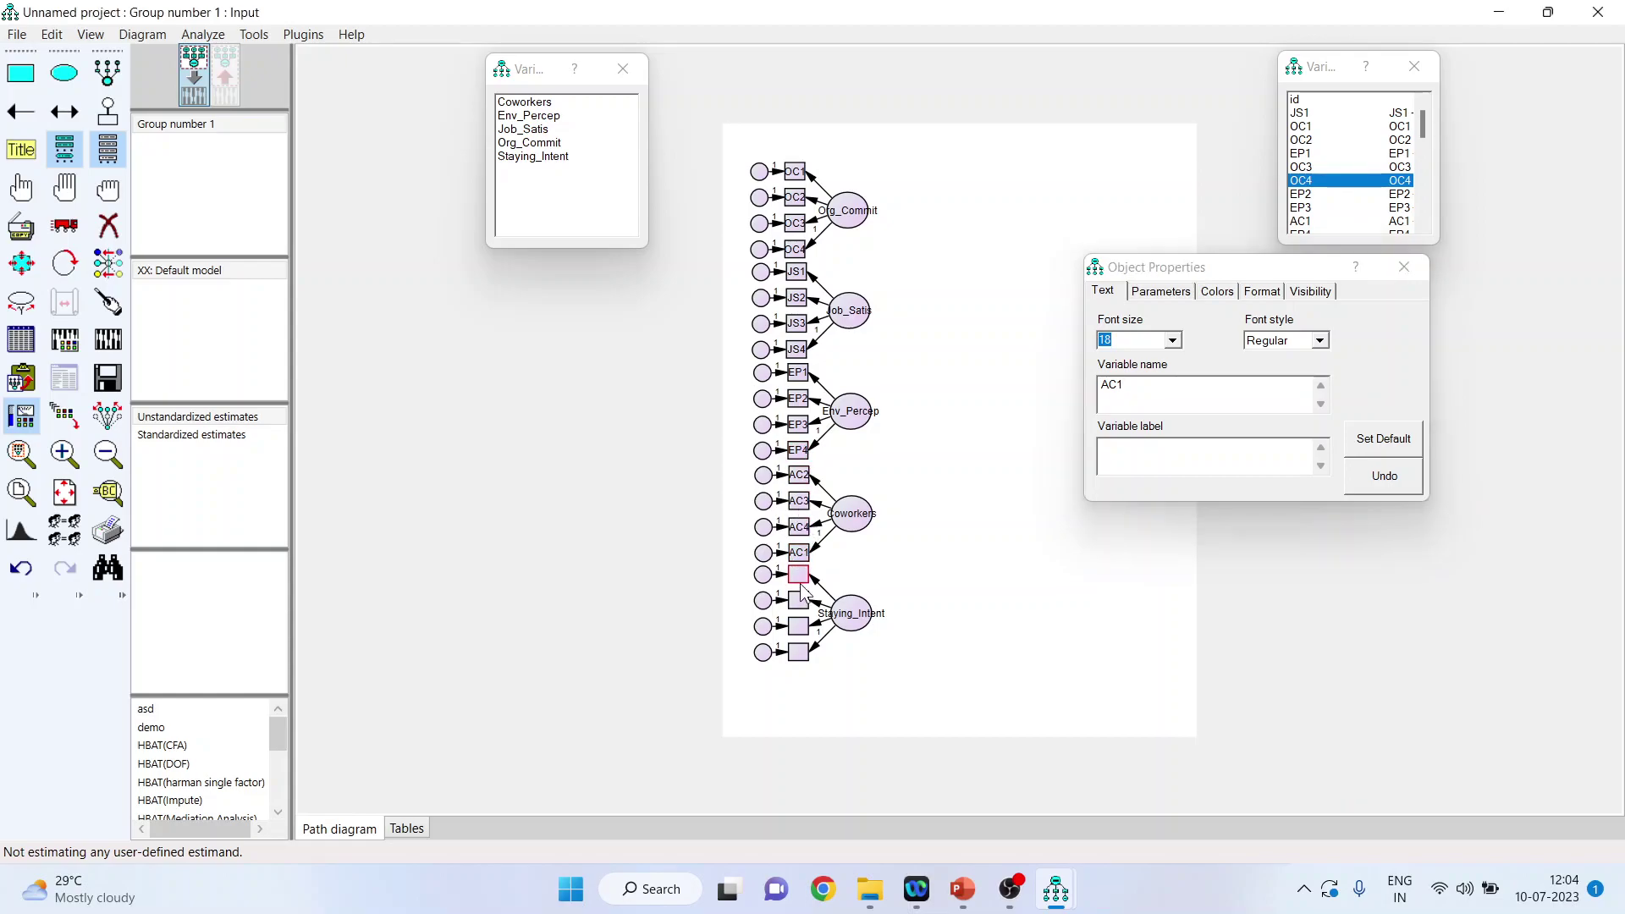
- Name the upper two Staying_Intent indicators SI1 and SI2 from top to bottom
left_click(800, 577)
left_click(1130, 390)
type("SI1")
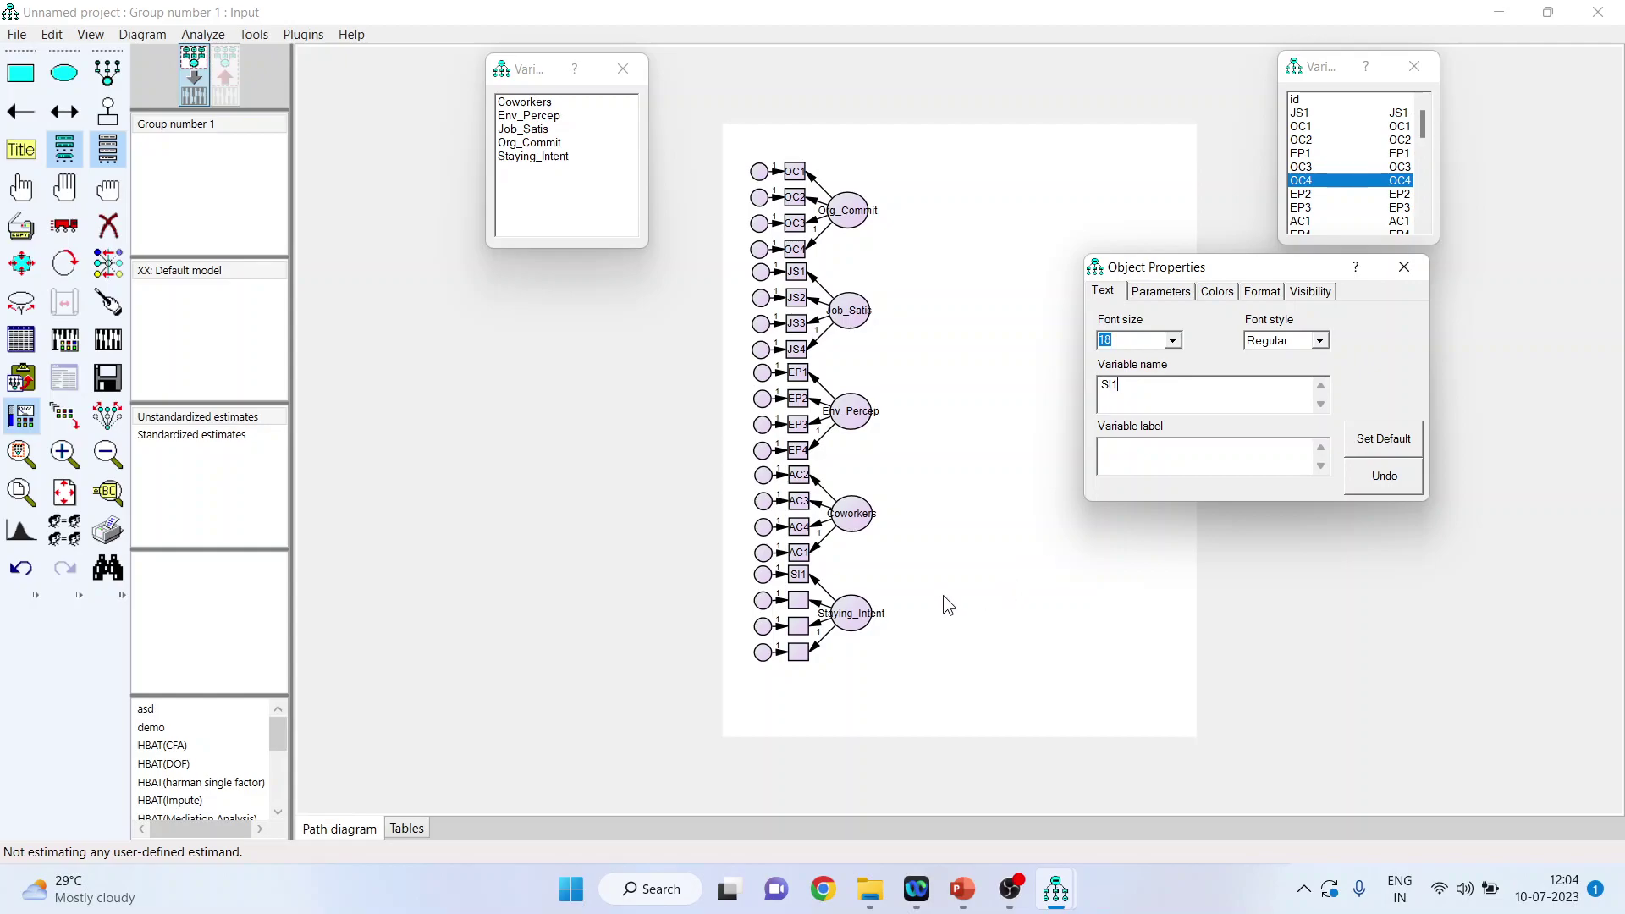
left_click(795, 604)
left_click(796, 605)
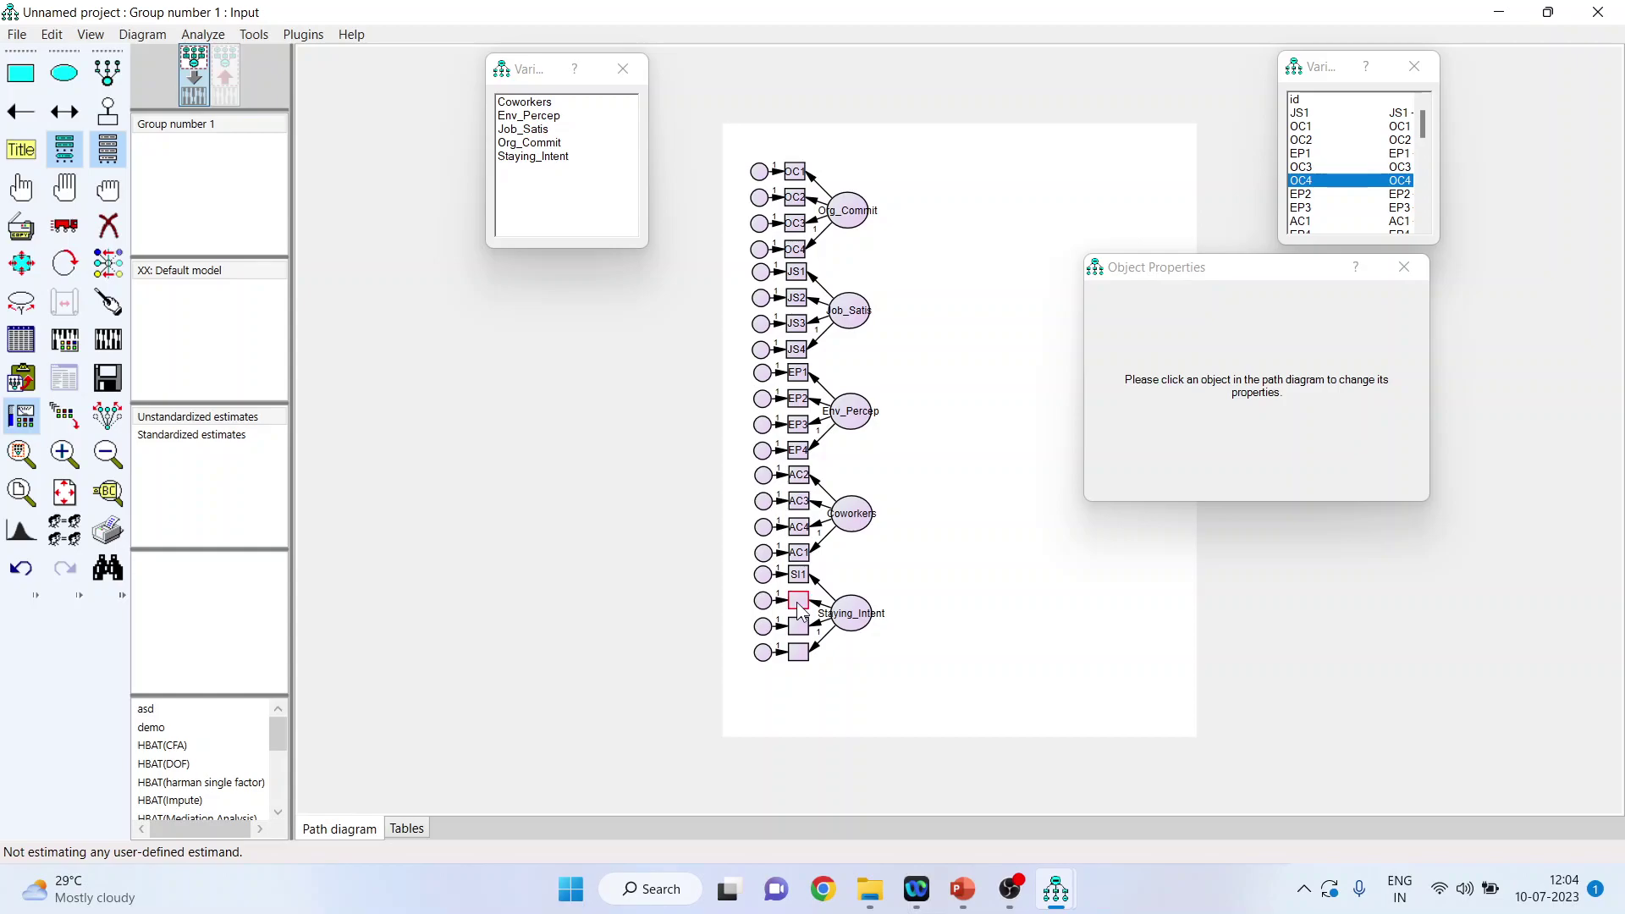
left_click(798, 607)
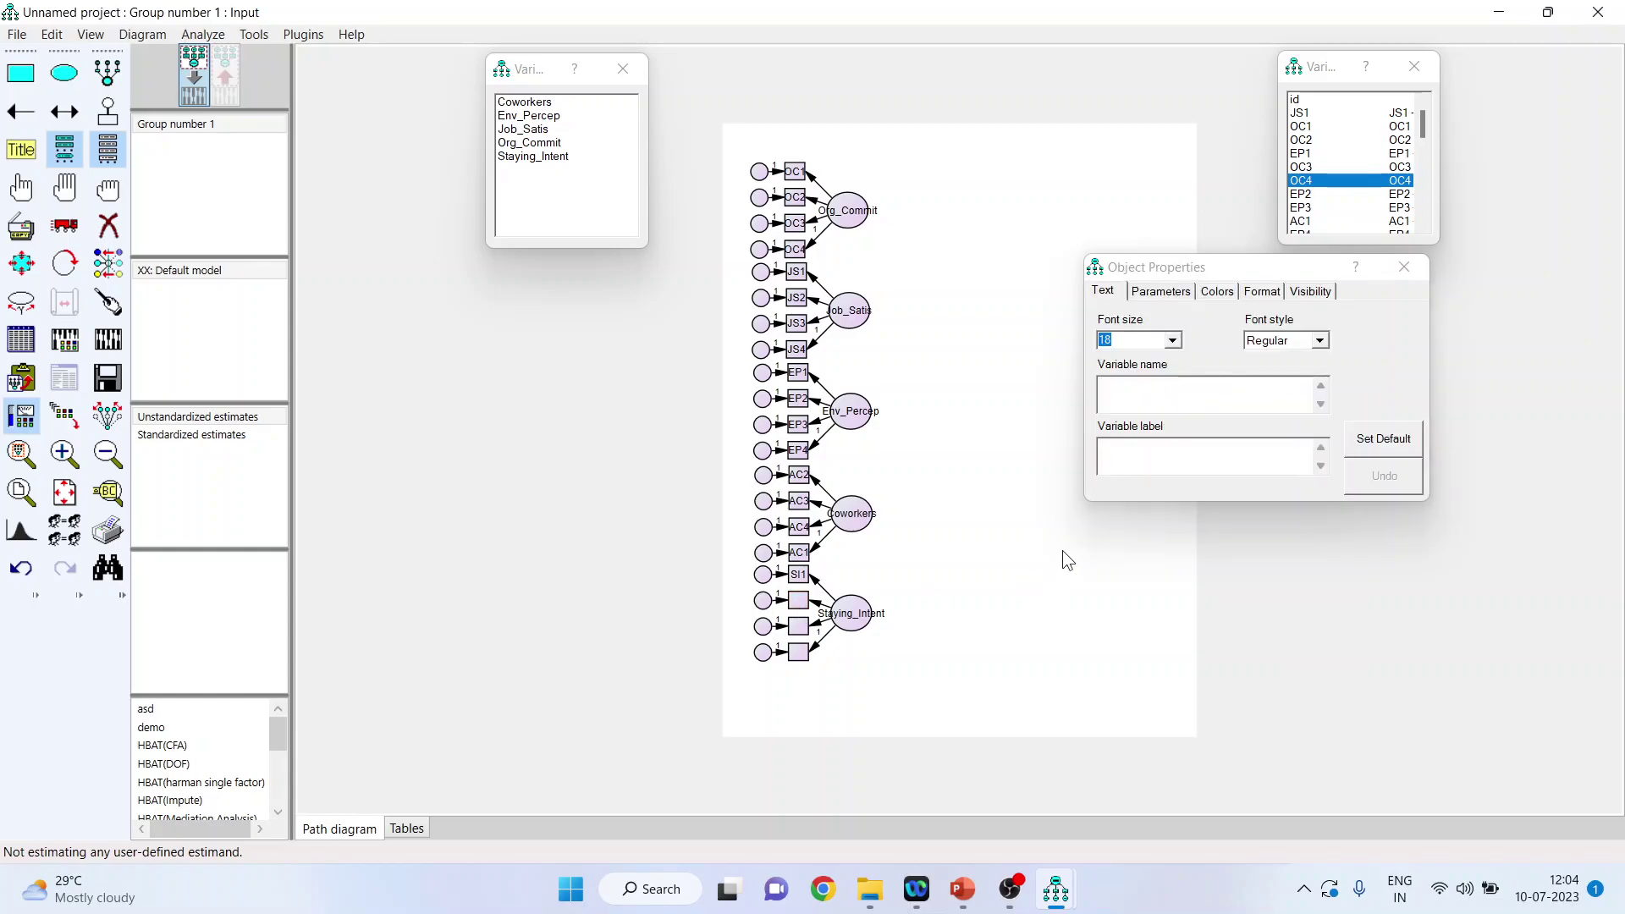
left_click(1116, 396)
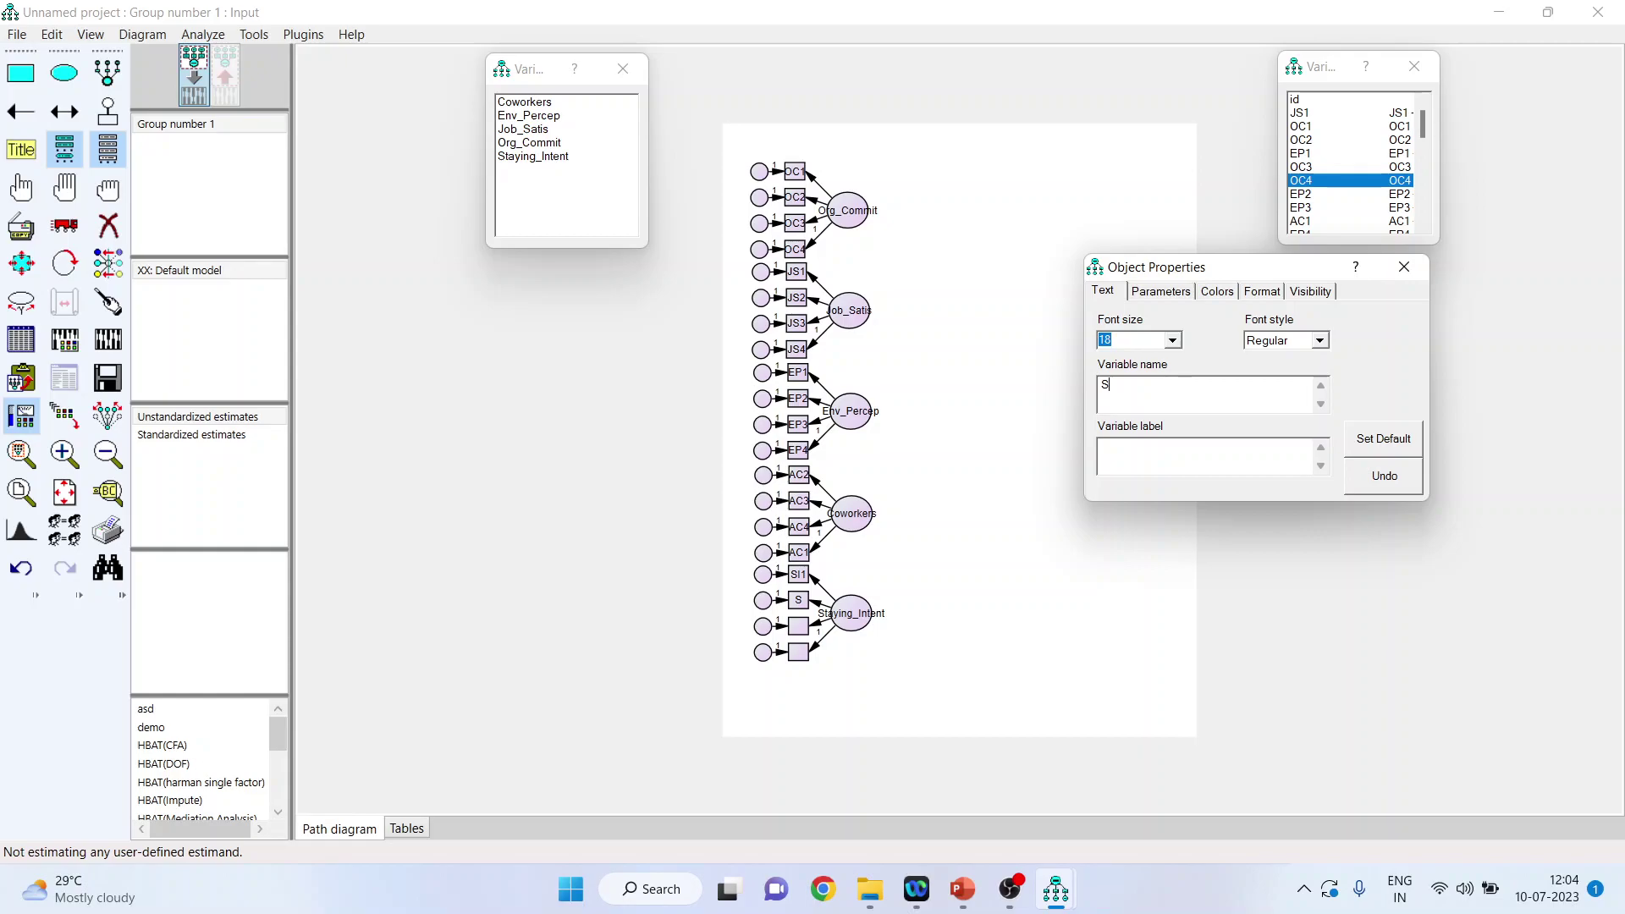
type("SI2")
- Name the lower two Staying_Intent indicators SI3 and SI4, and close the object properties
left_click(799, 630)
left_click(1114, 405)
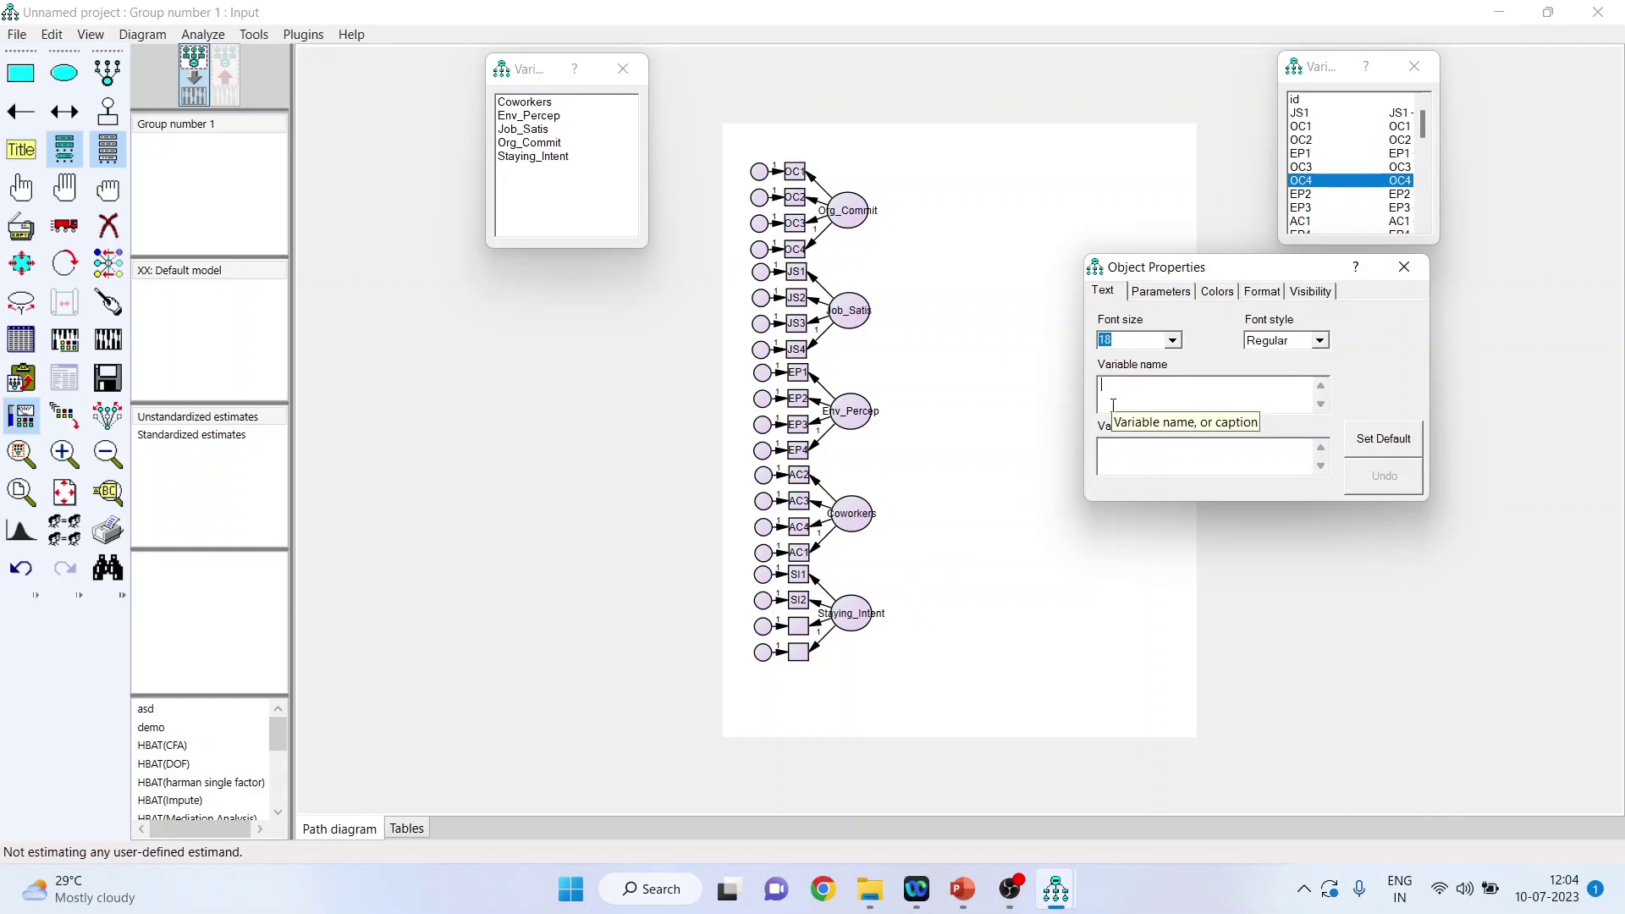
type("SI3")
left_click(798, 653)
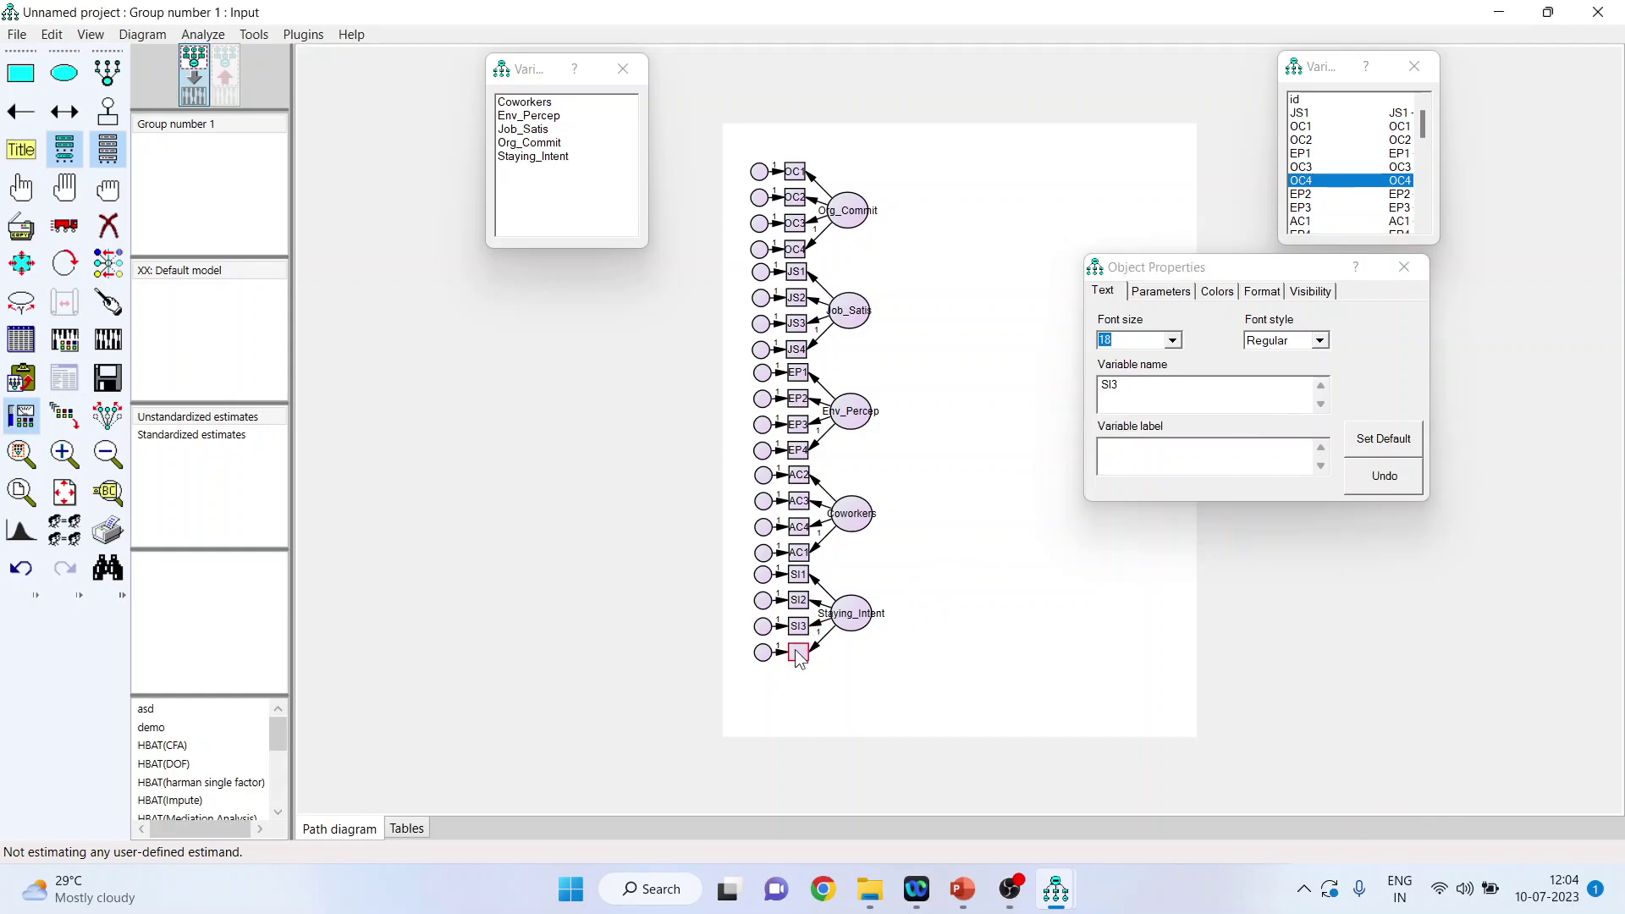
left_click(799, 660)
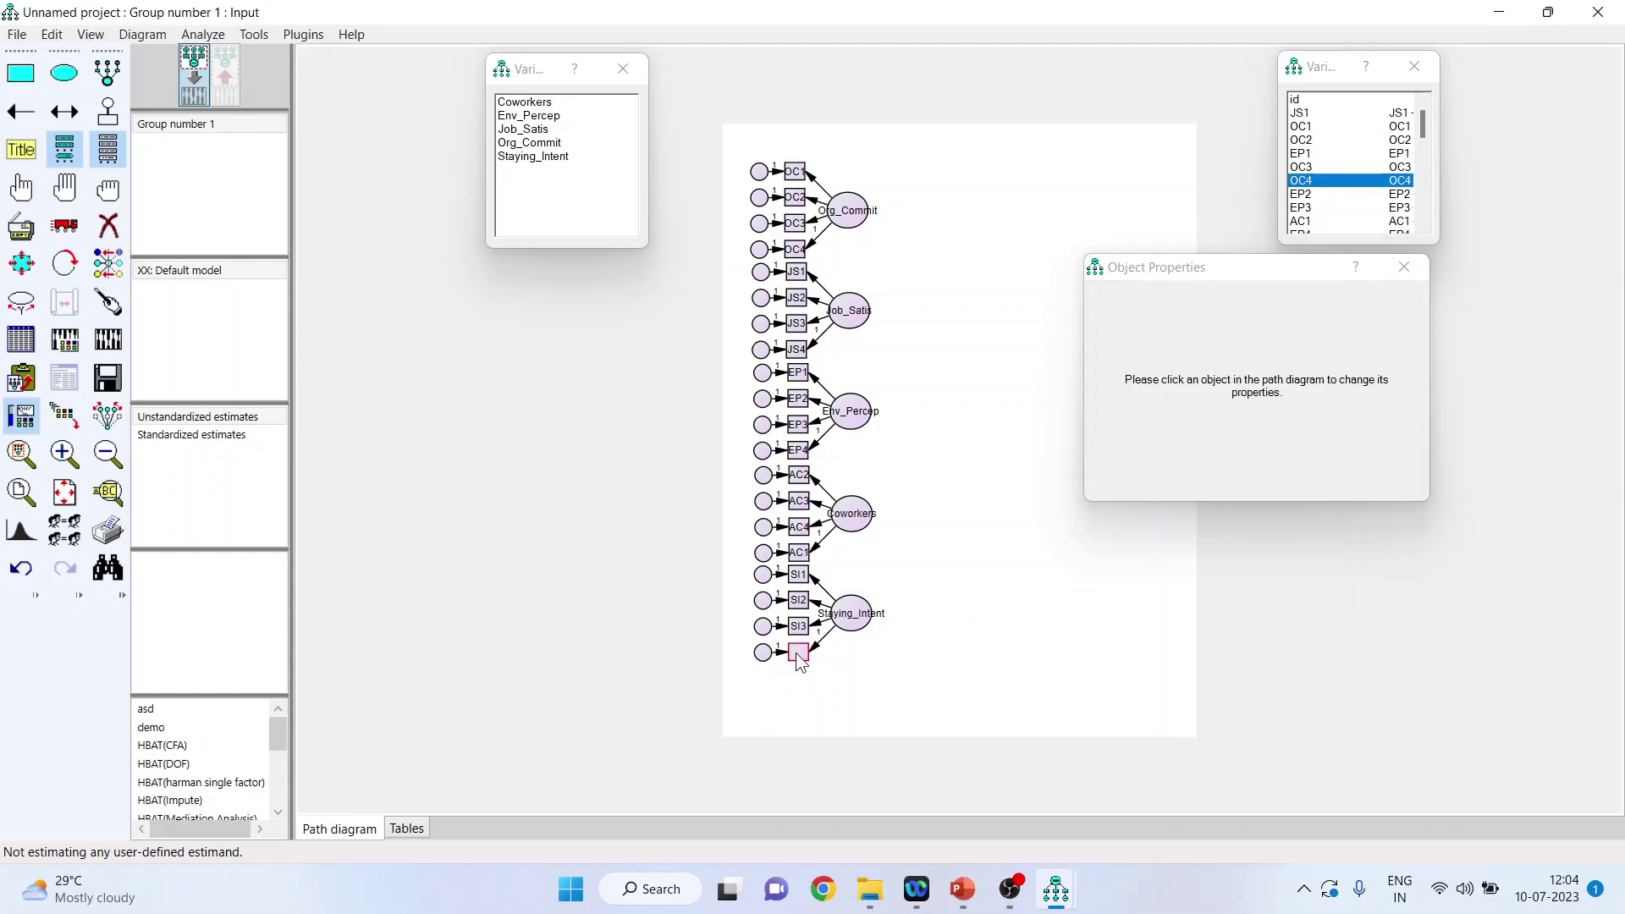
left_click(798, 658)
type("SI4")
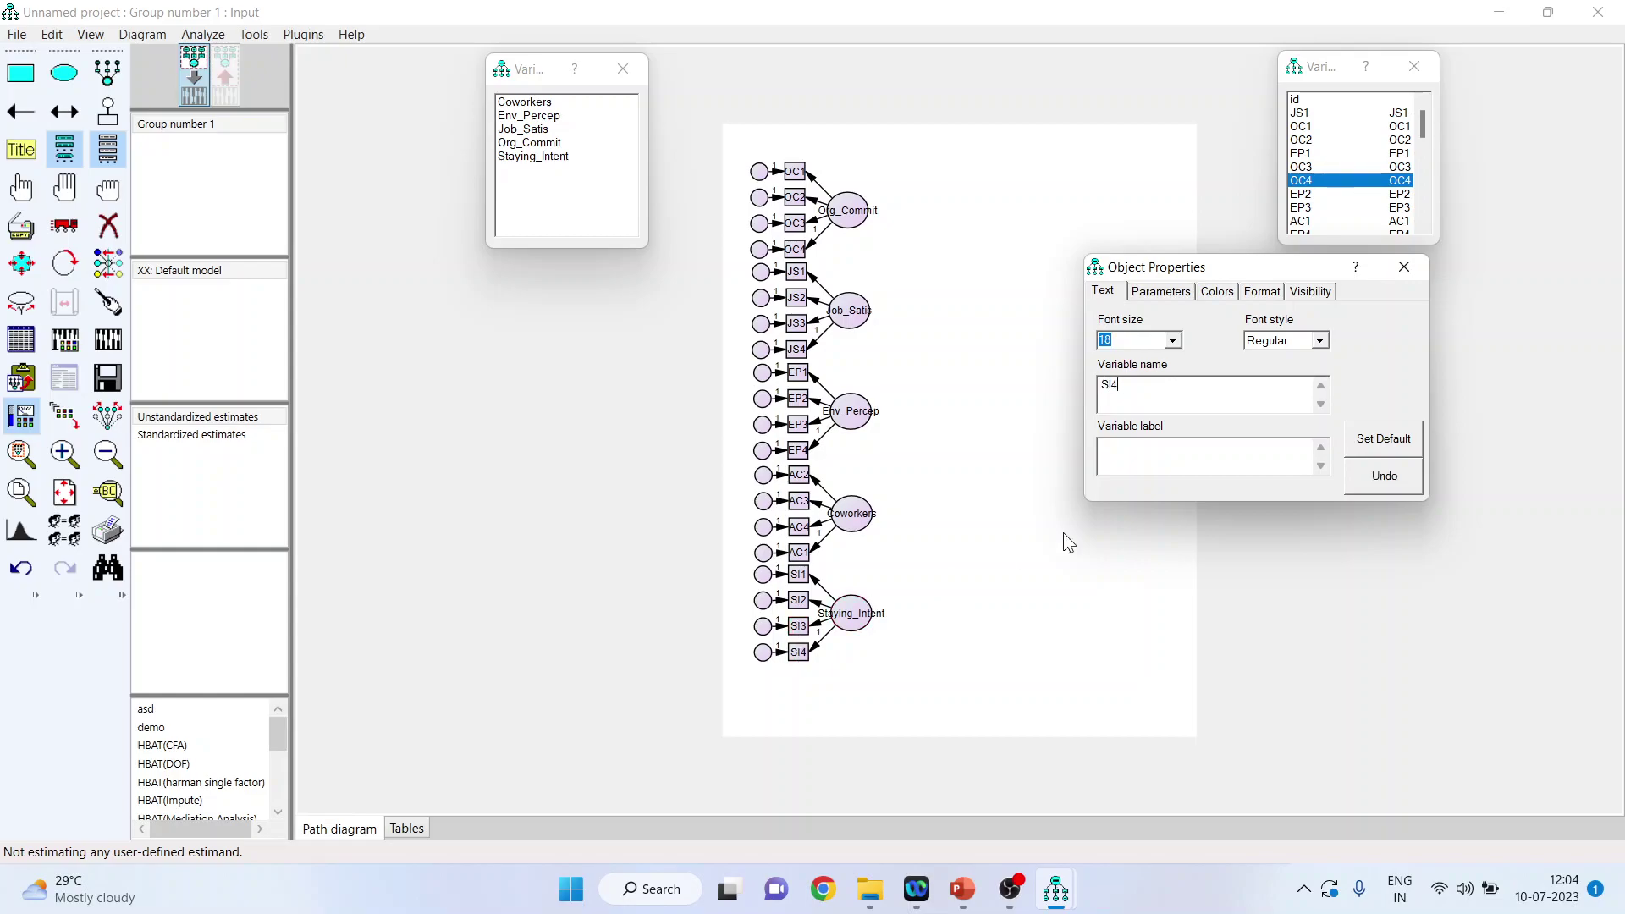
left_click(1398, 274)
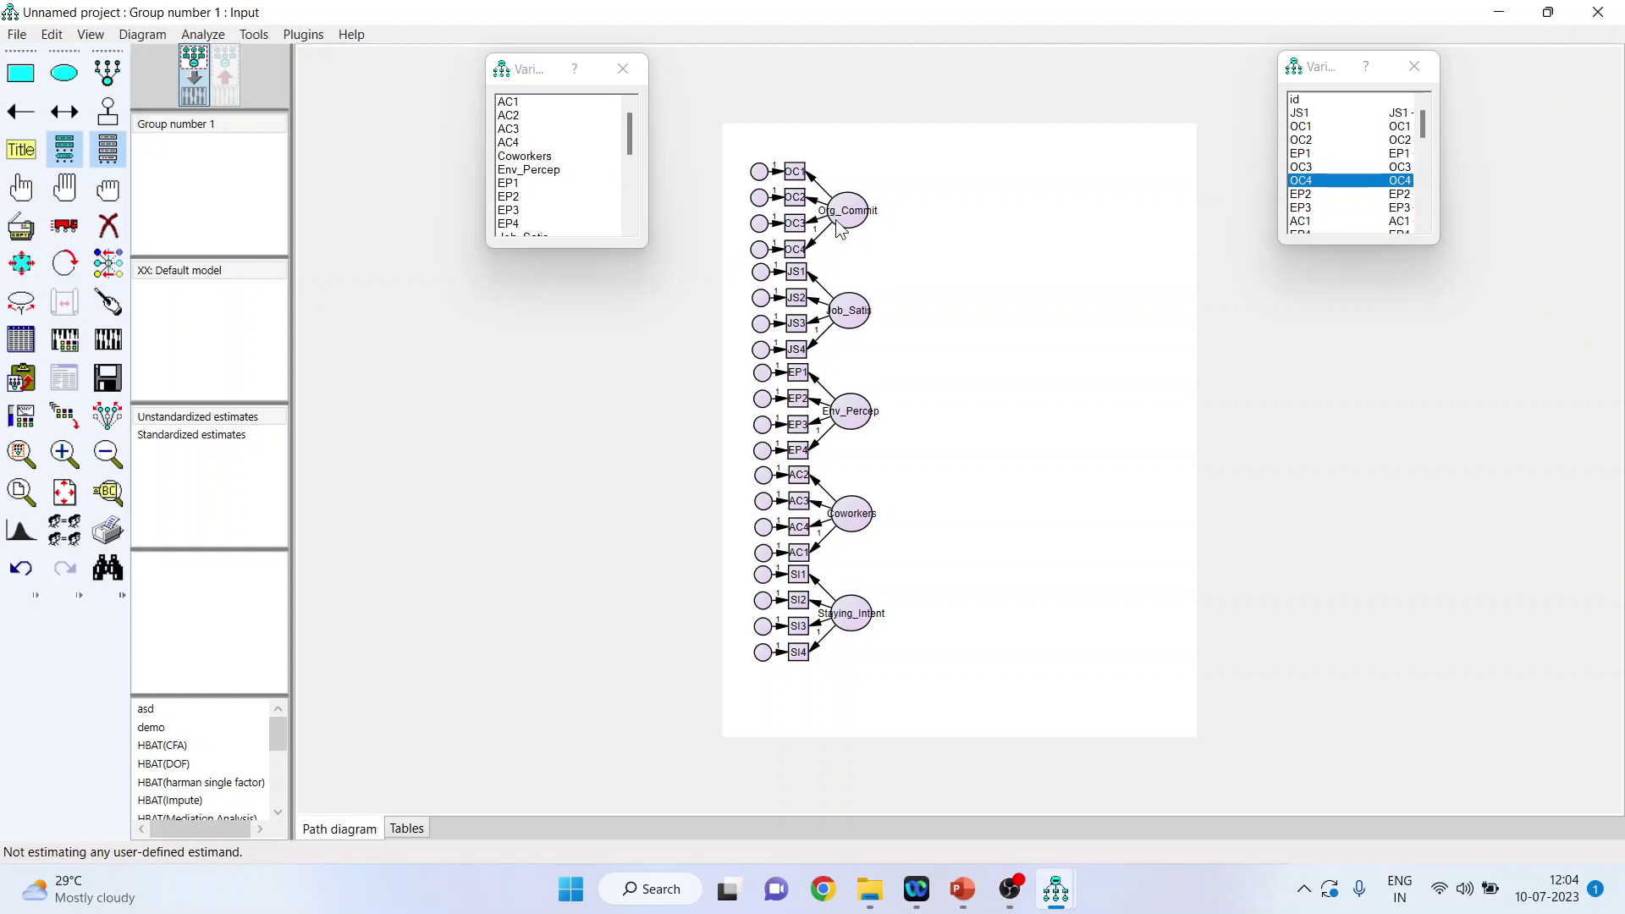
- Select all five latent variables and draw covariances between every pair of them
left_click(21, 190)
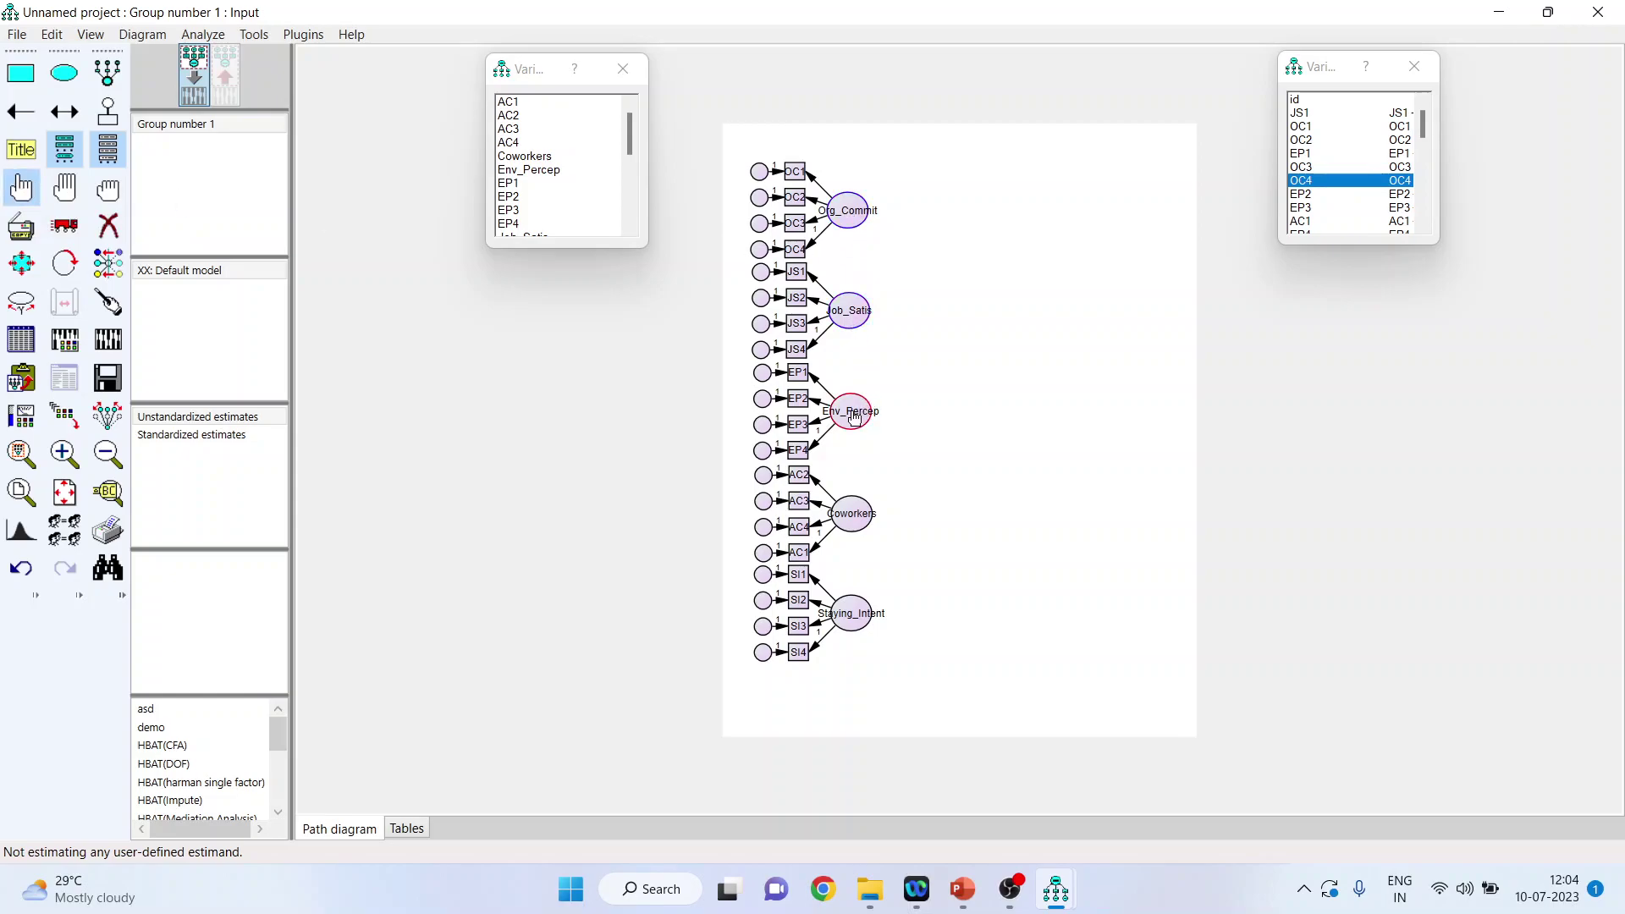
left_click(853, 417)
left_click(856, 514)
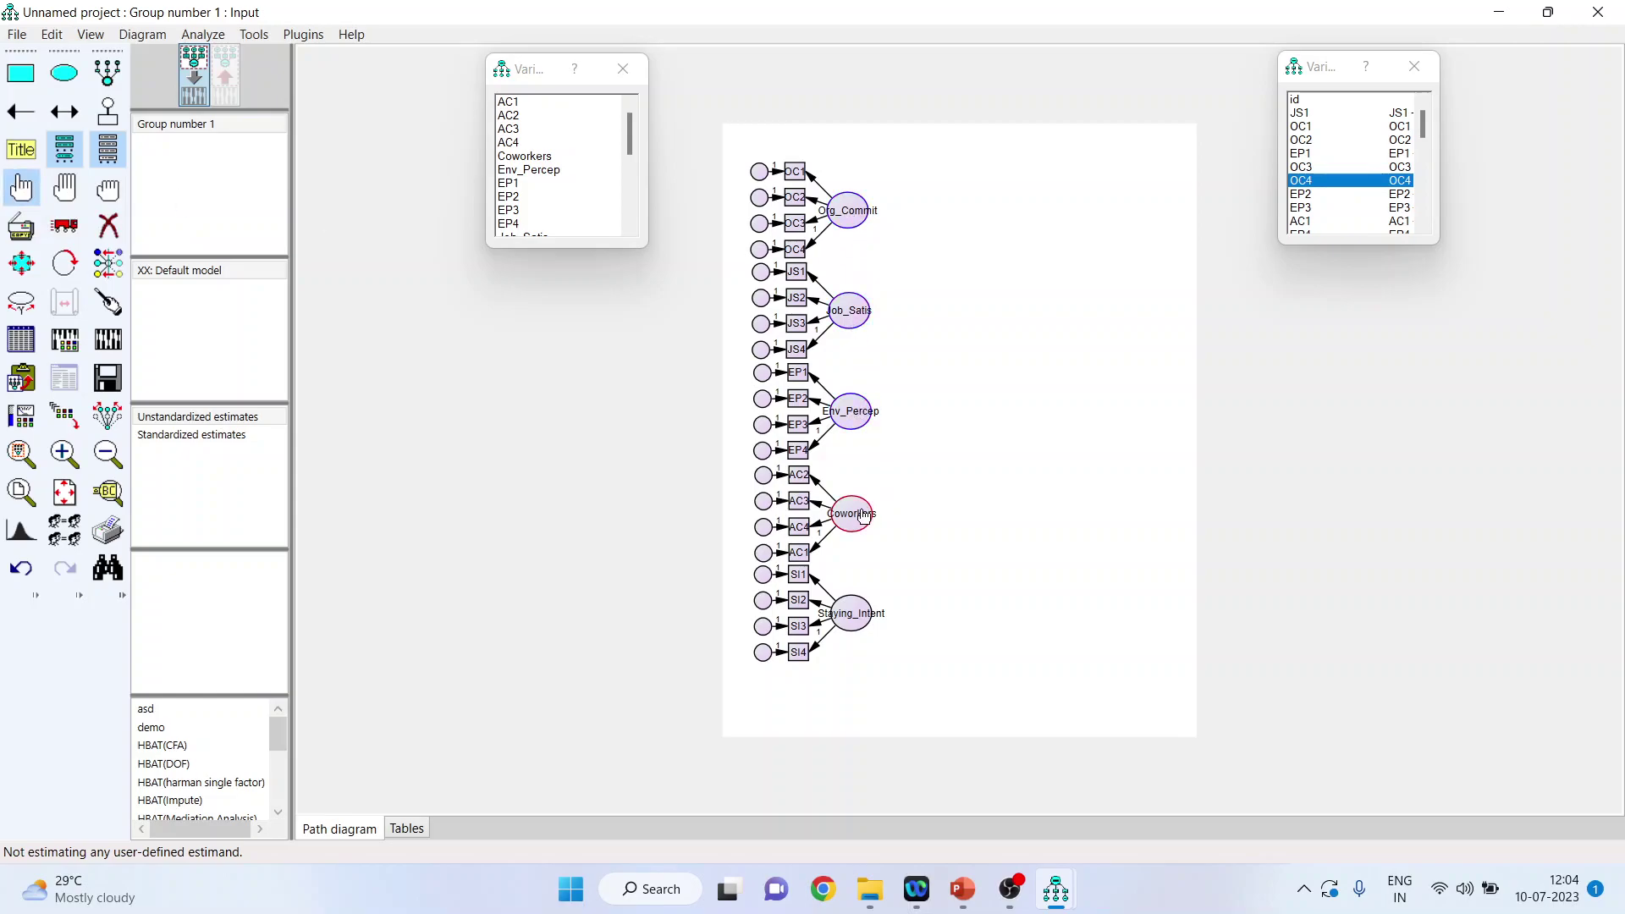
left_click(867, 604)
left_click(302, 36)
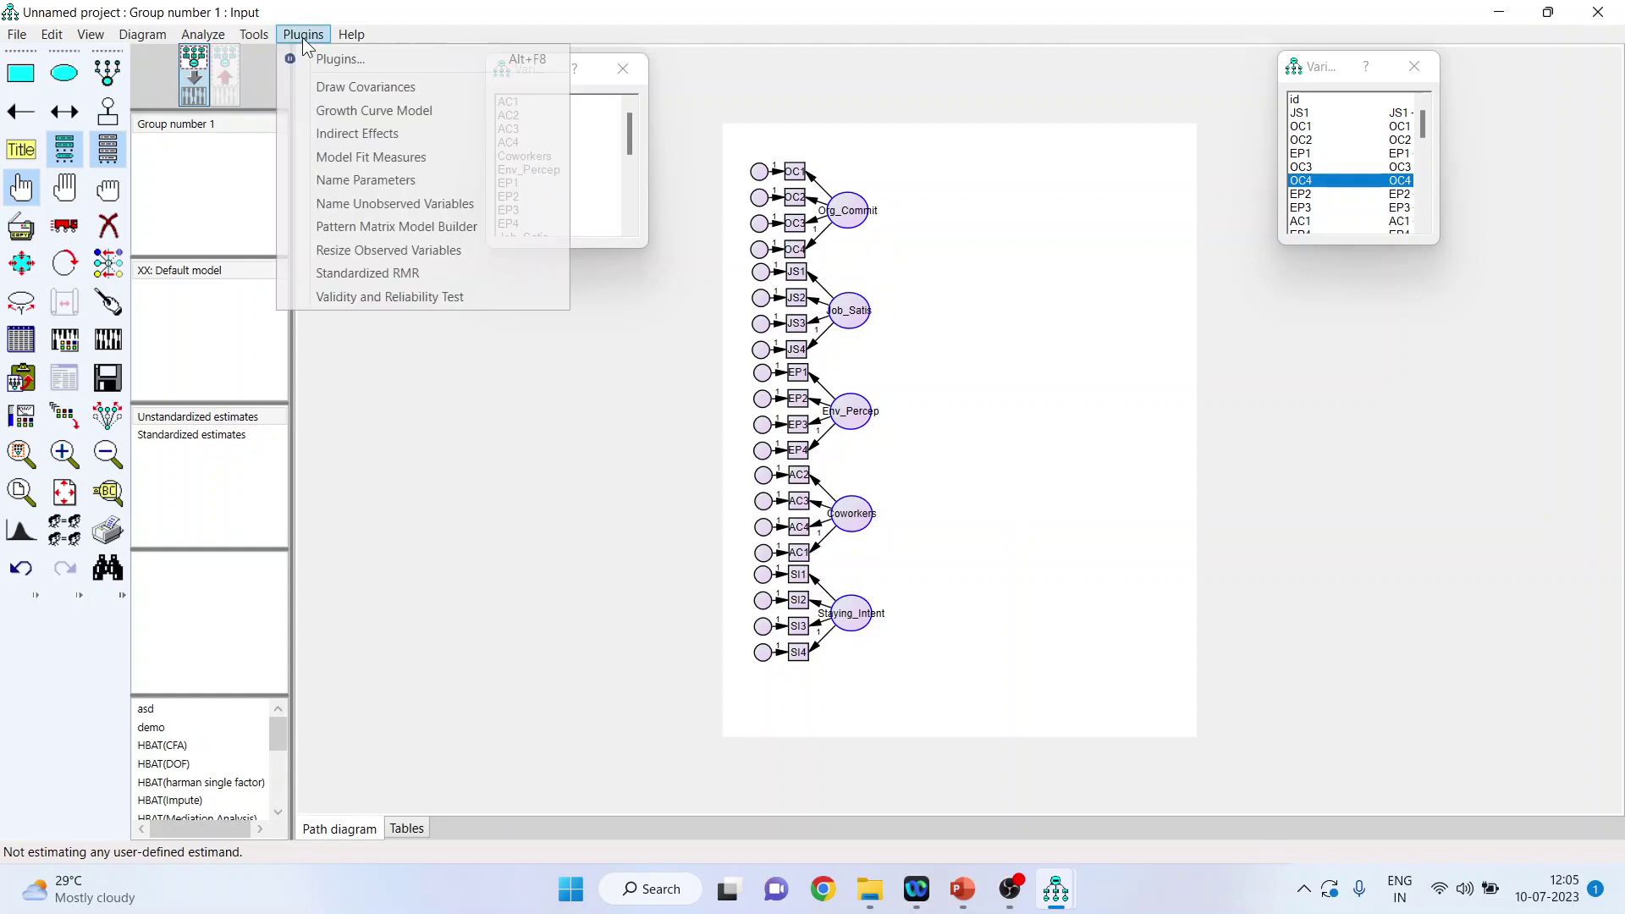
left_click(326, 85)
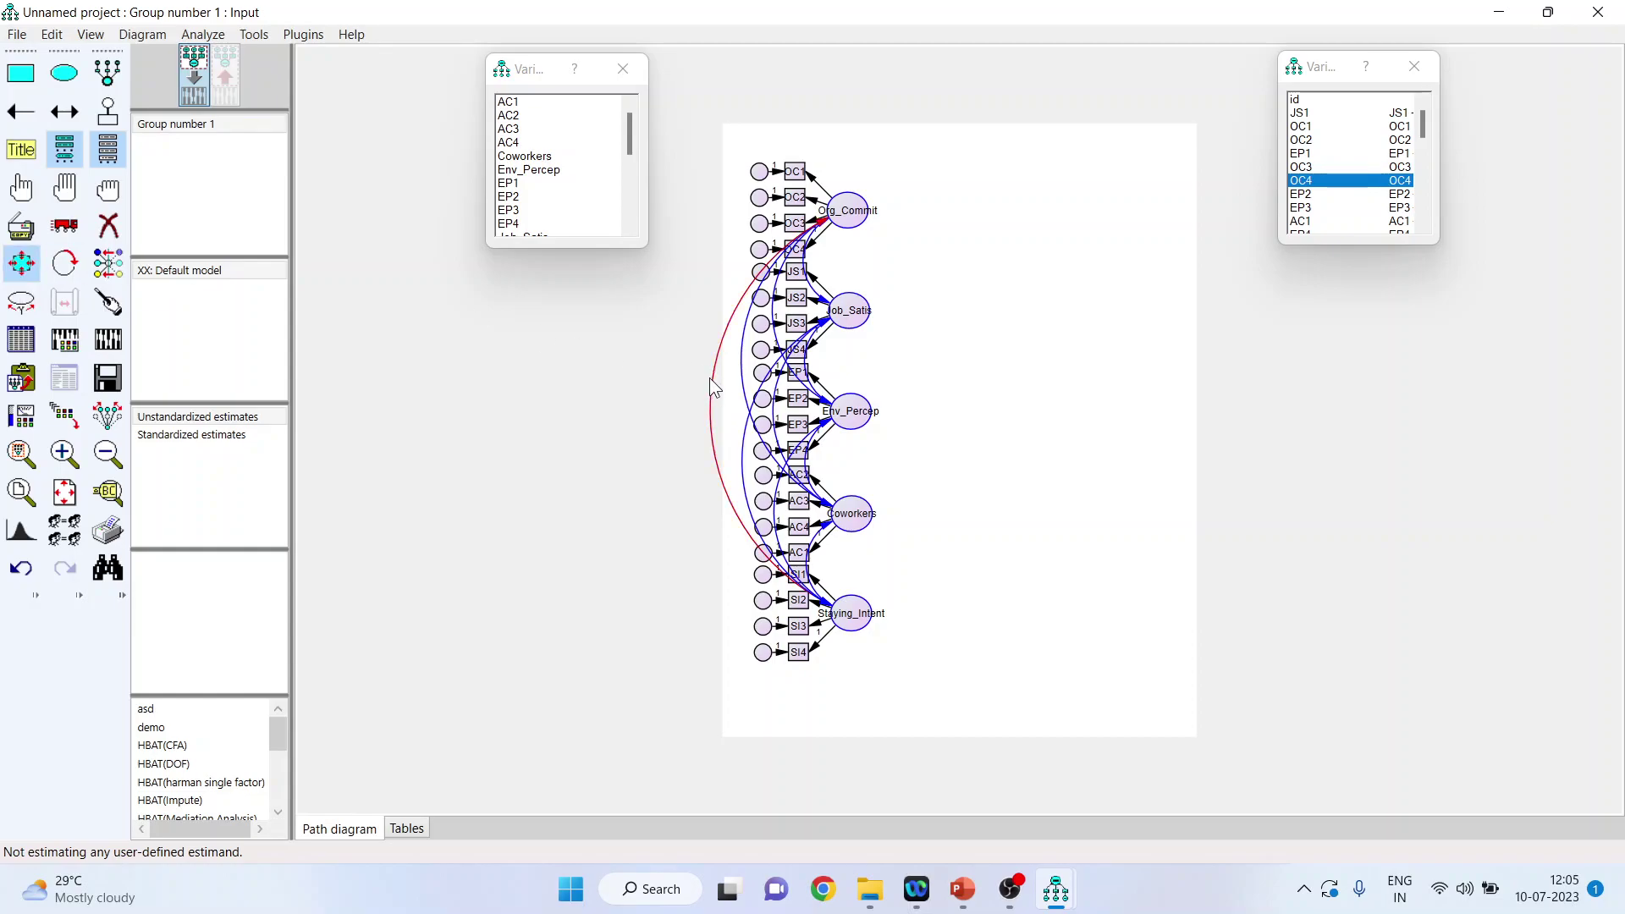
- Bow the covariance arrows out to the side away from the indicators and touch up their ends on the latent variables
left_click_drag(728, 391, 1145, 412)
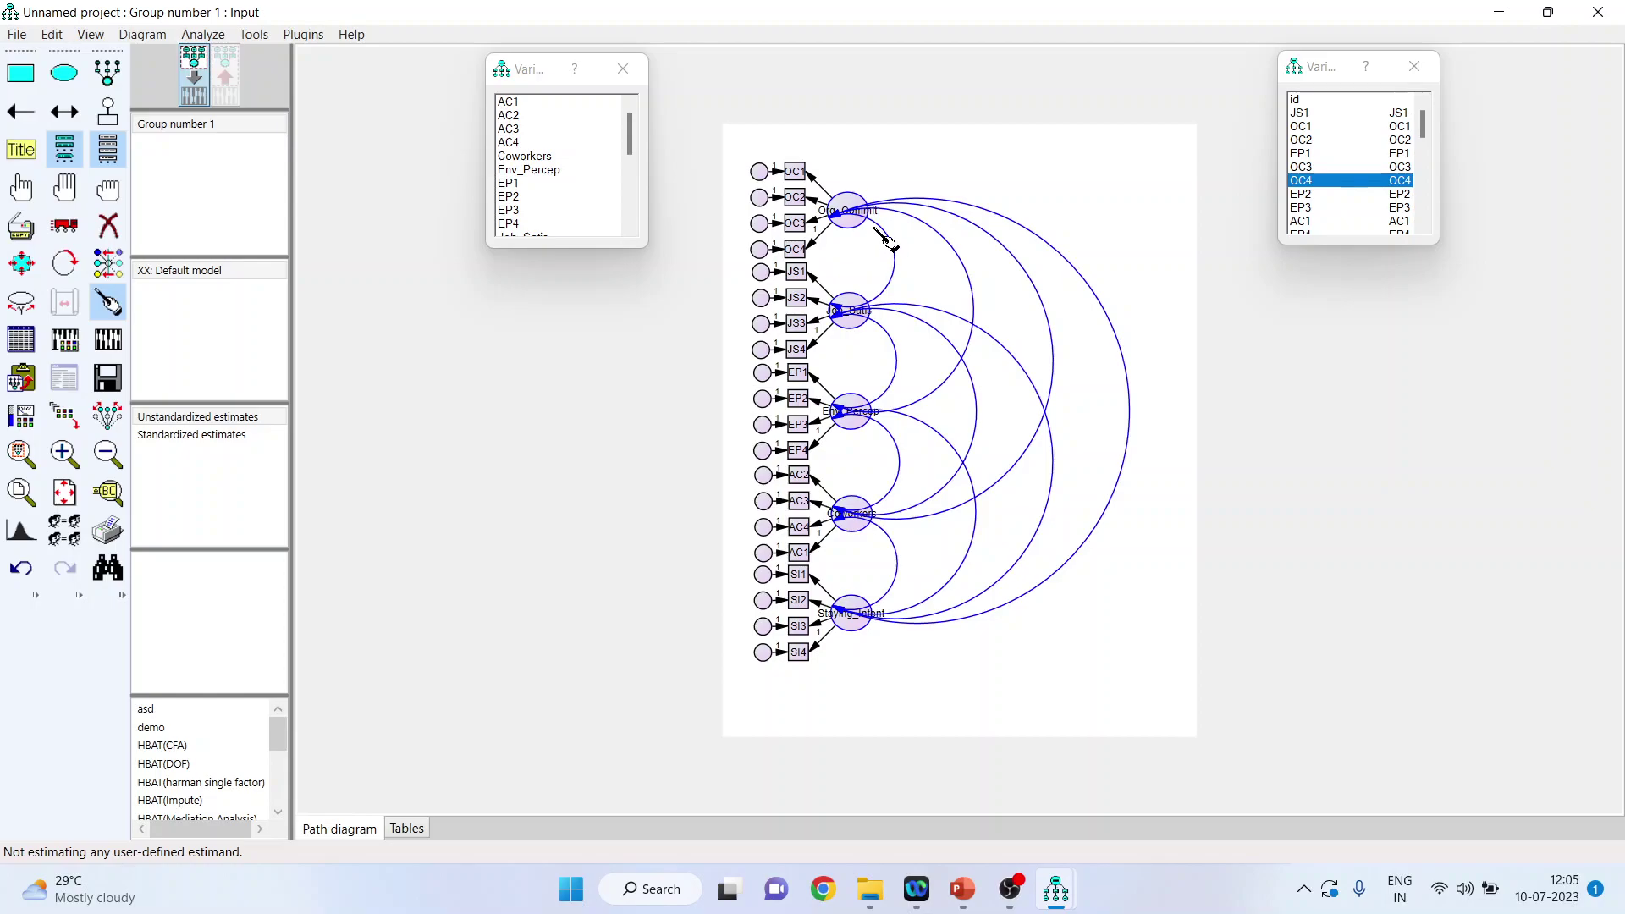
left_click(861, 218)
left_click(864, 316)
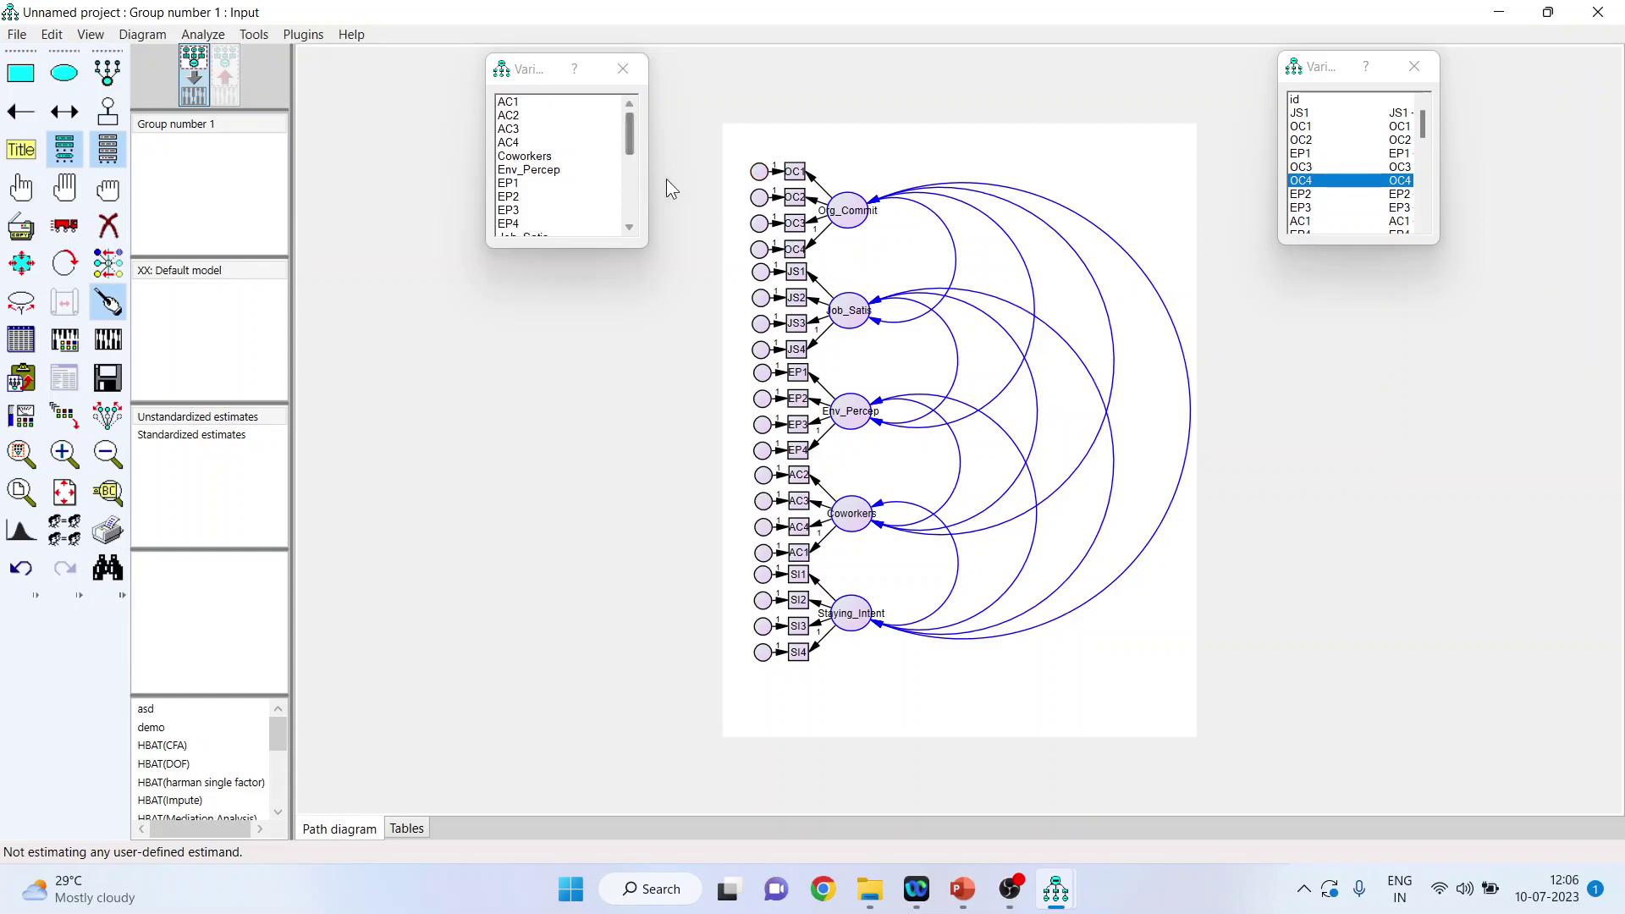
- Name all unobserved error variables automatically with the Name Unobserved Variables plugin
left_click(320, 41)
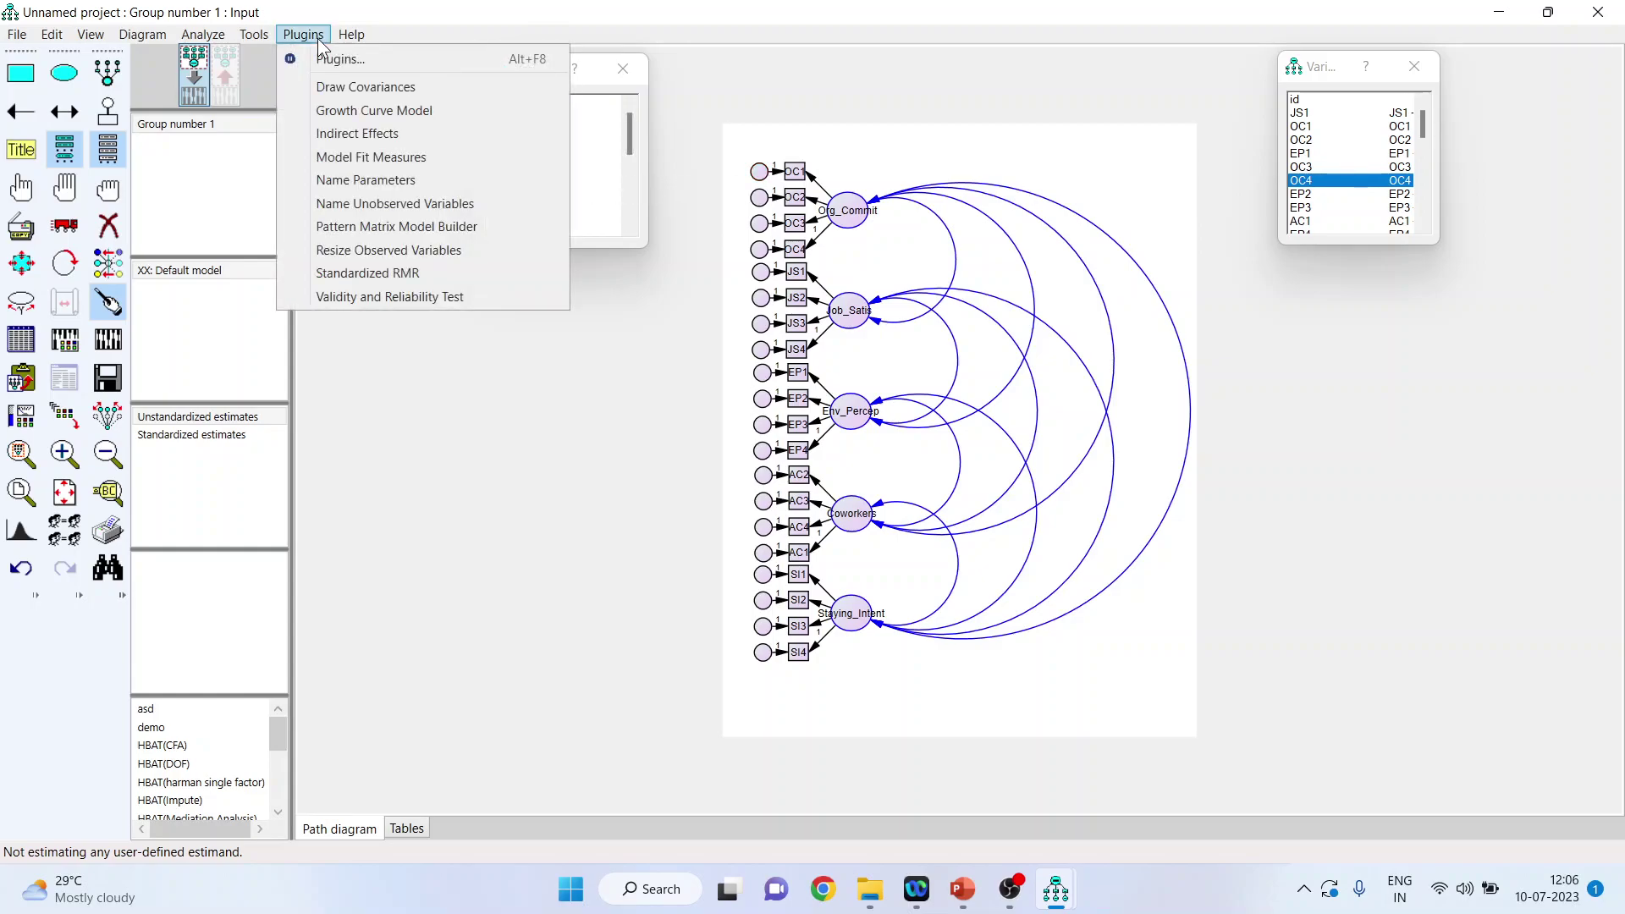
left_click(389, 204)
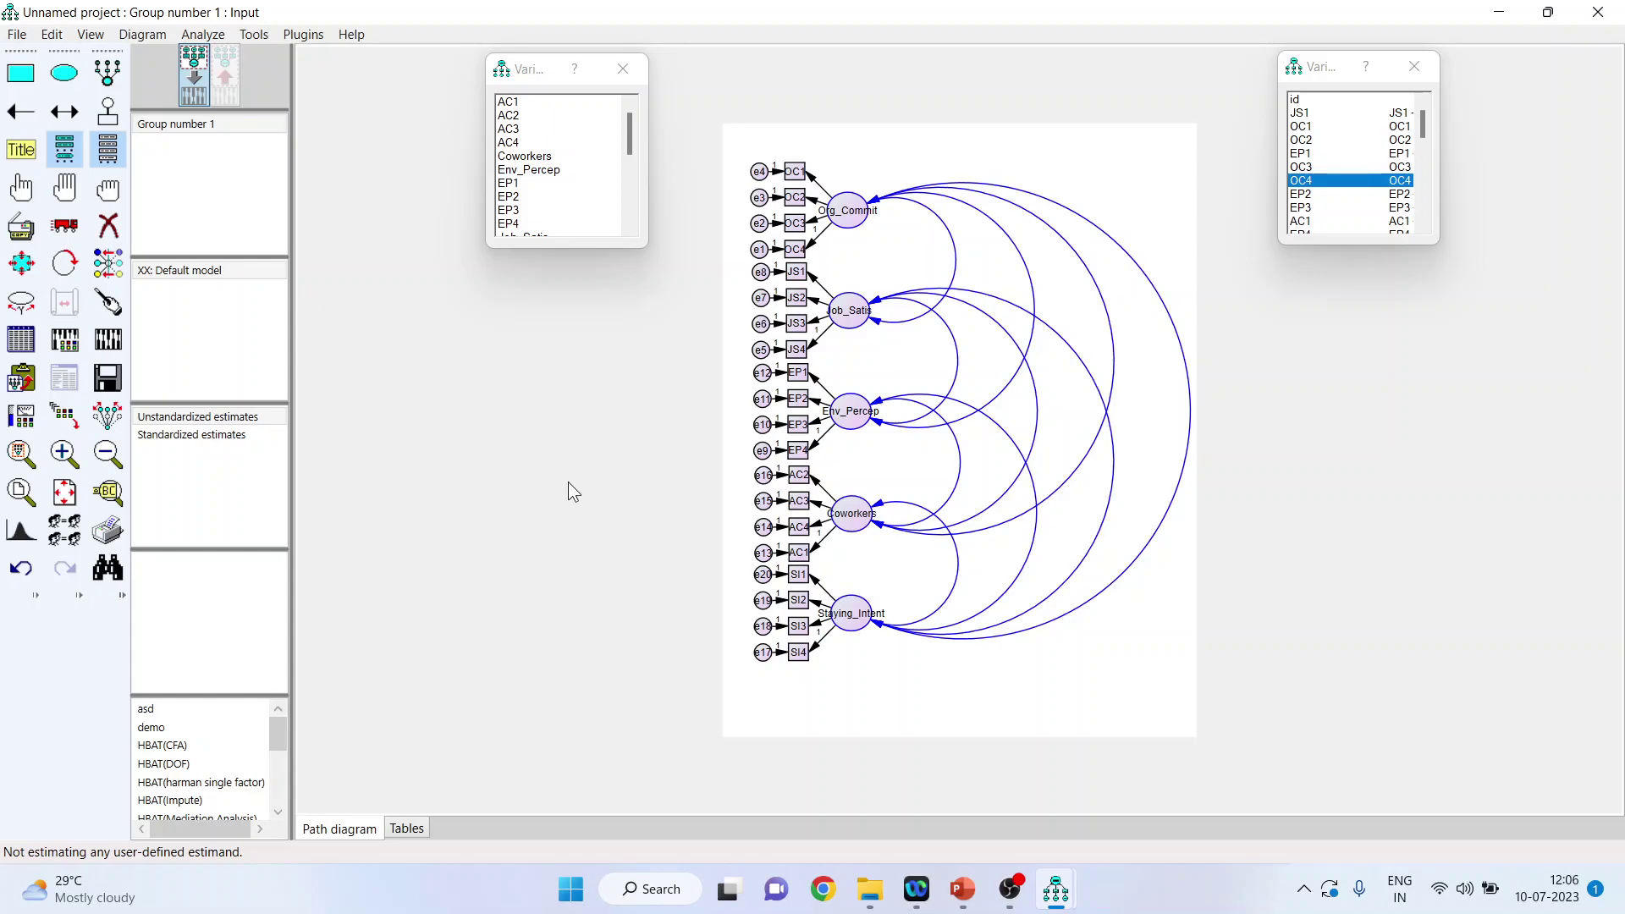
- Set the analysis output to include standardized estimates and squared multiple correlations, check the estimation settings, and close the analysis properties
left_click(65, 342)
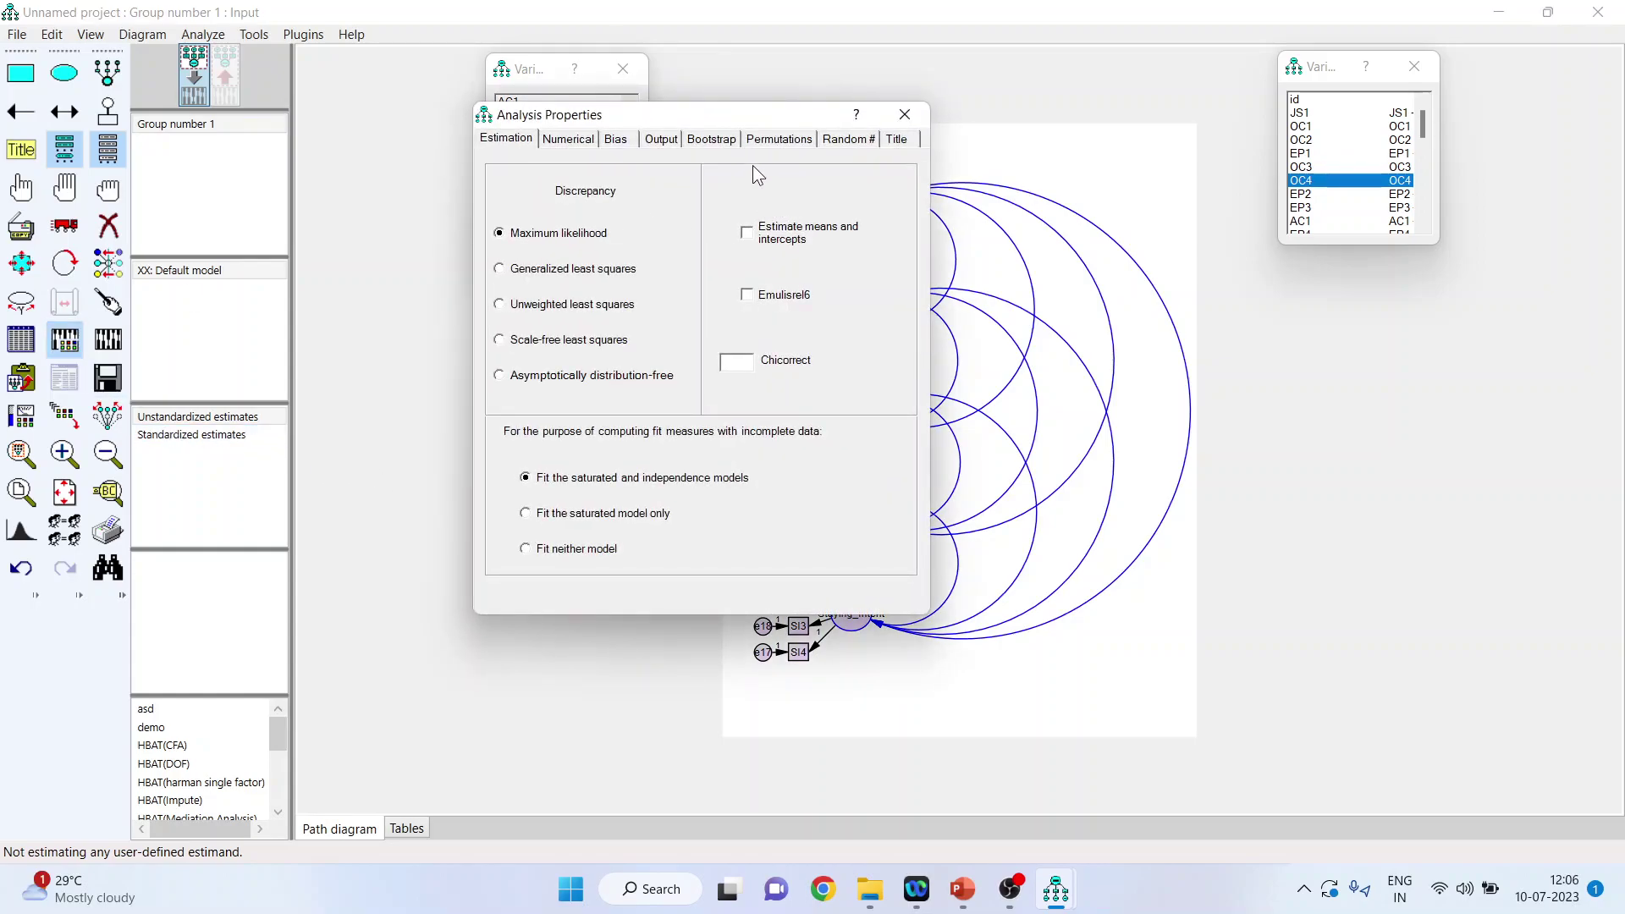
left_click(667, 140)
left_click(500, 248)
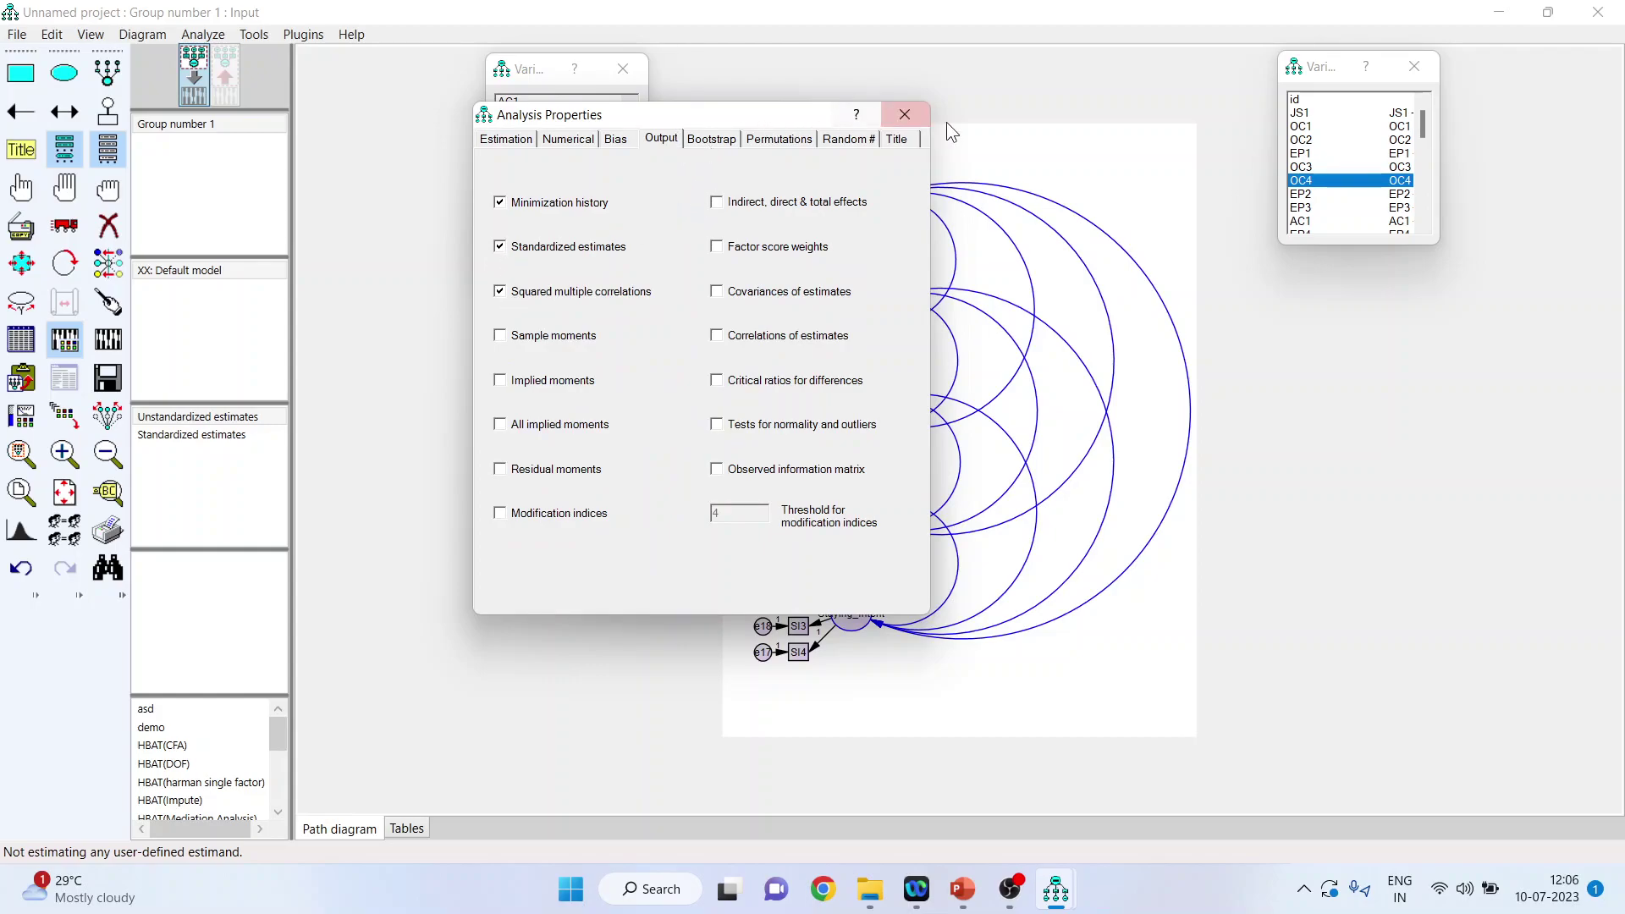
left_click(506, 144)
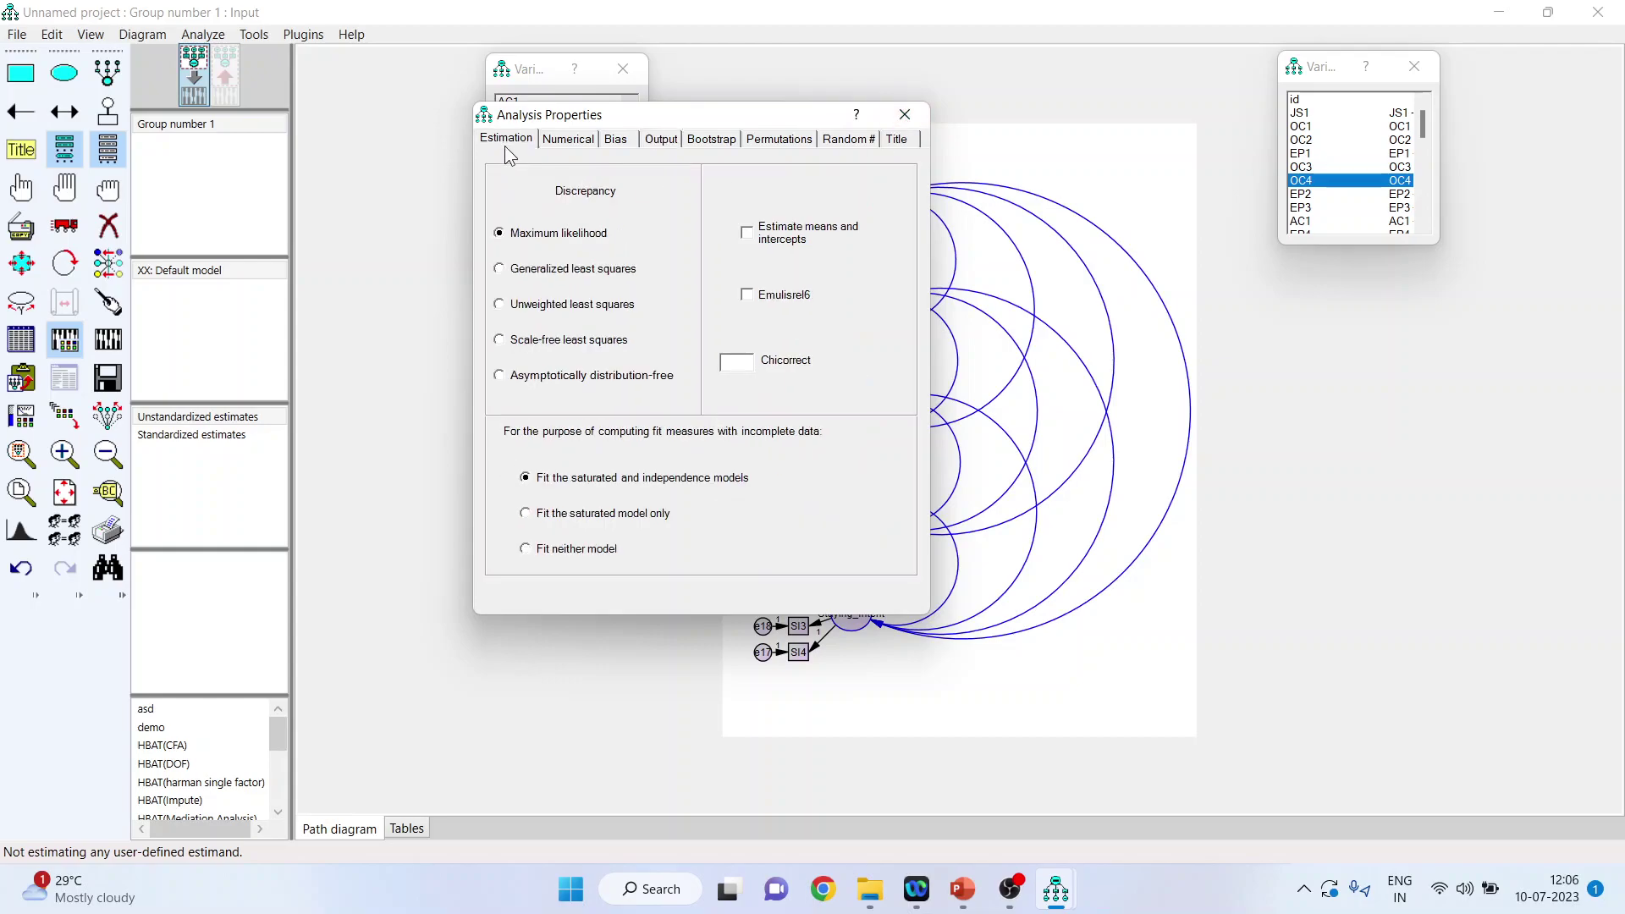
left_click(918, 119)
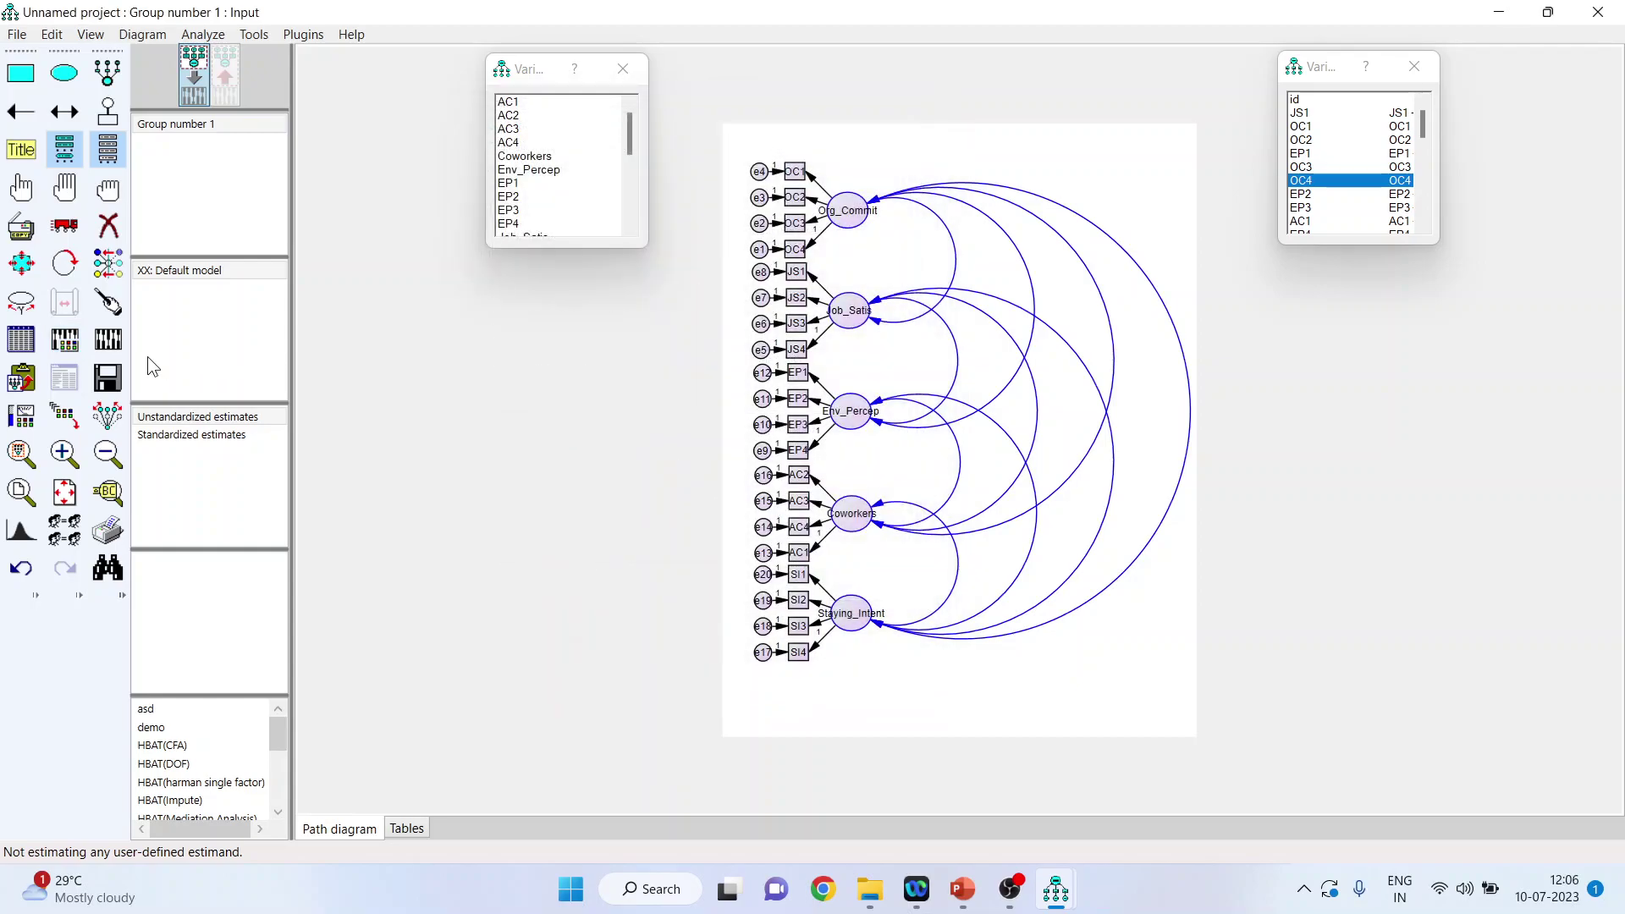
- Calculate the estimates with the model saved as HBAT(demo), and open the text output
left_click(118, 354)
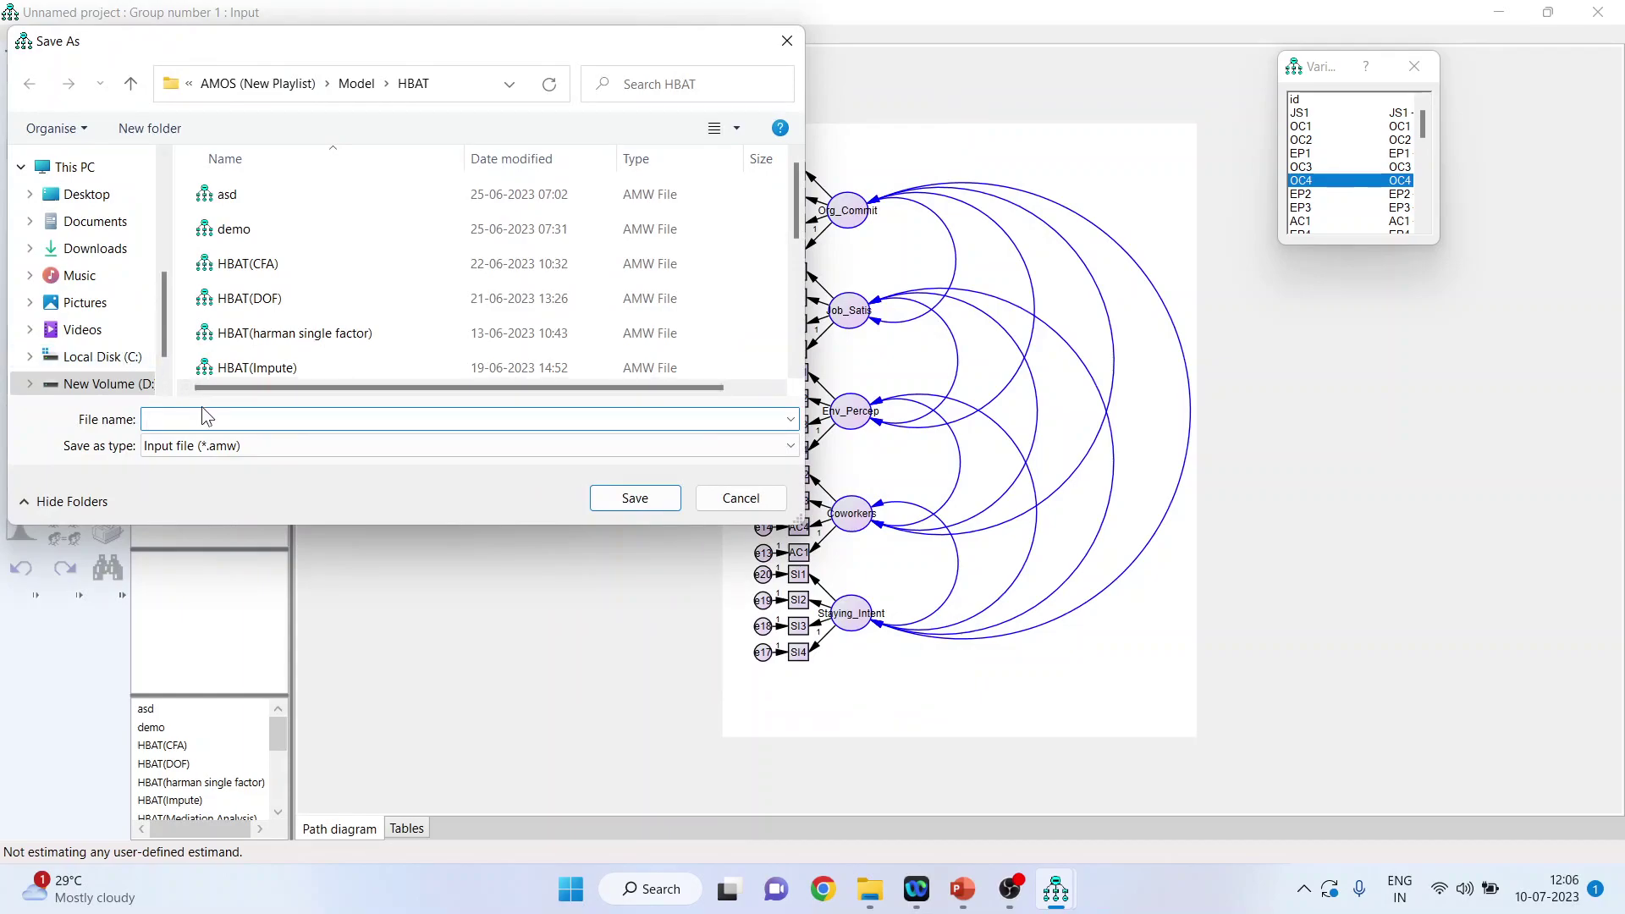
type("HBA")
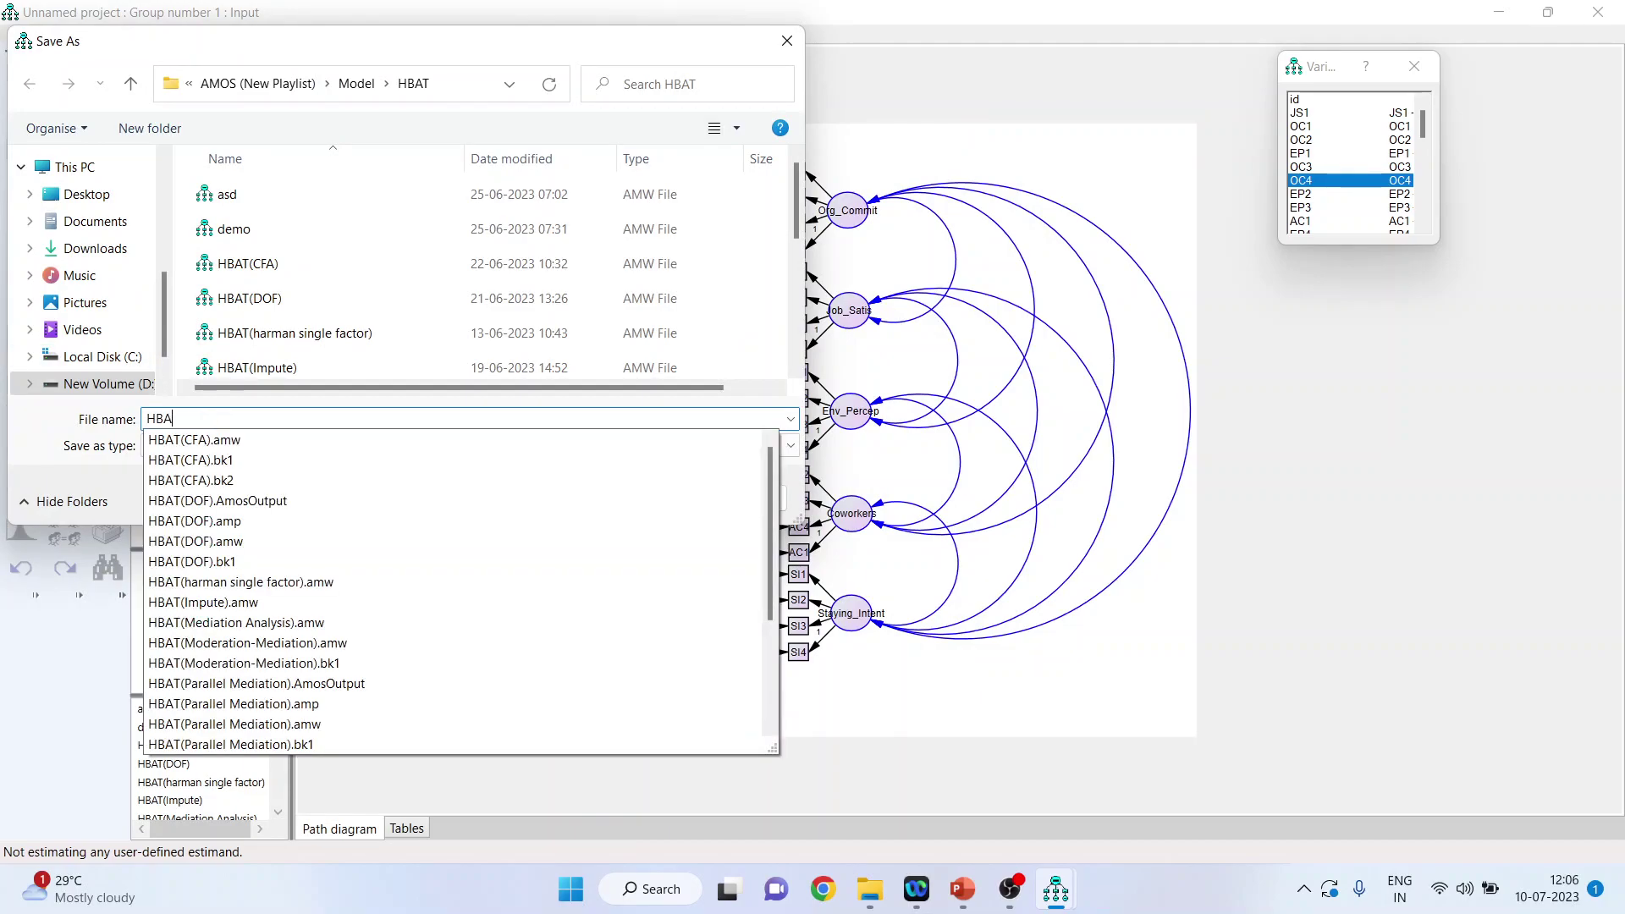
type("T(d")
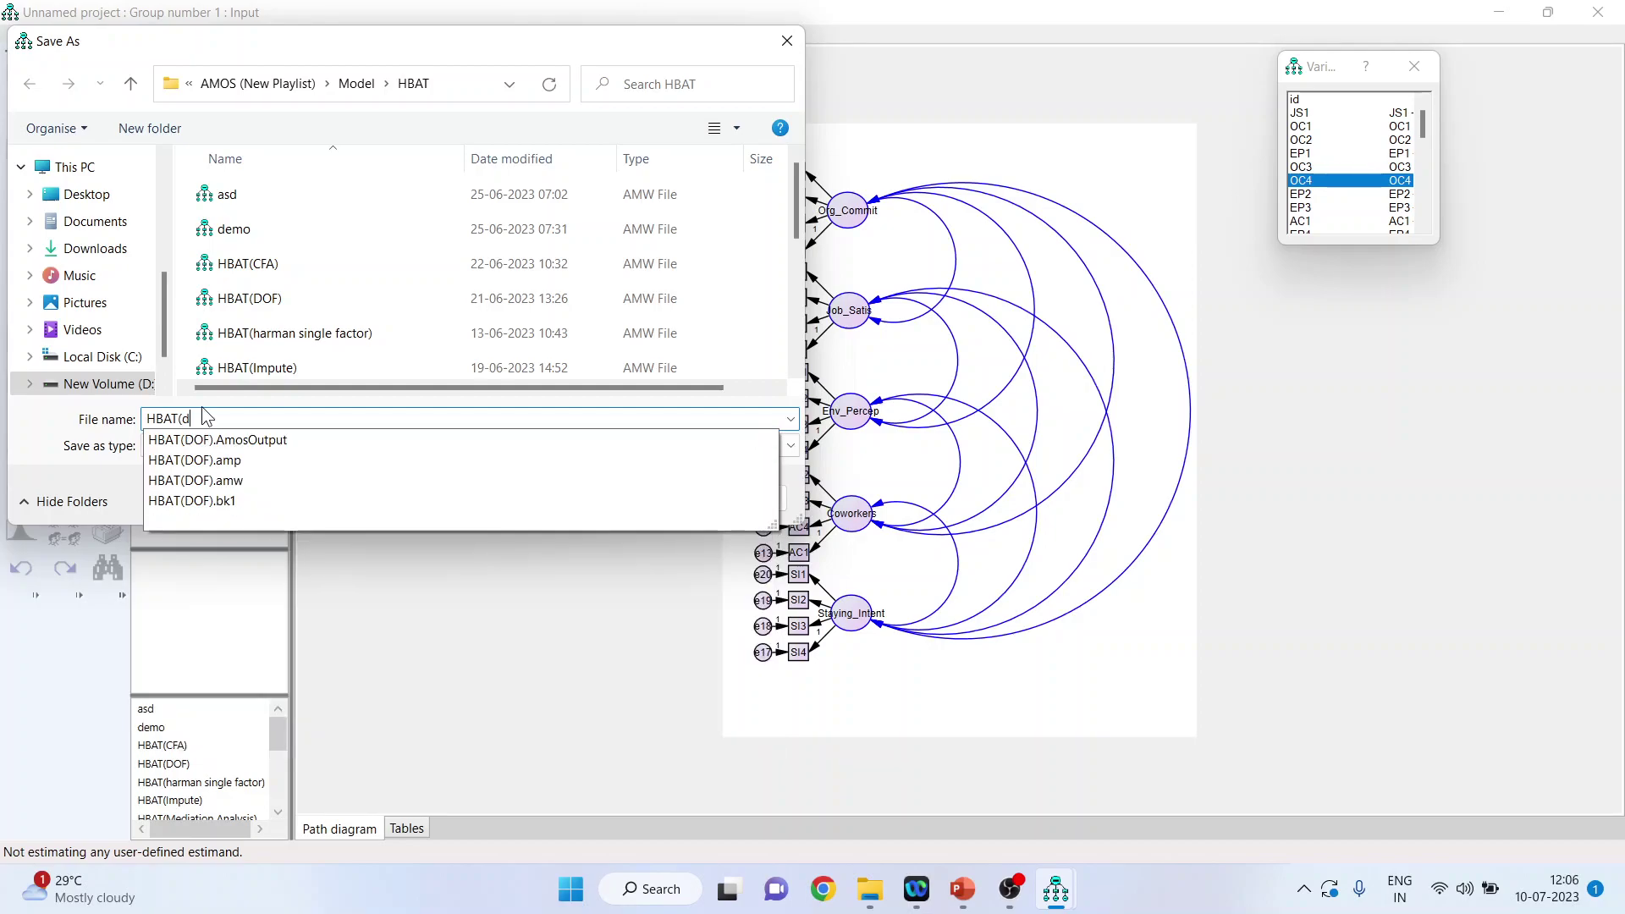
type("emo)")
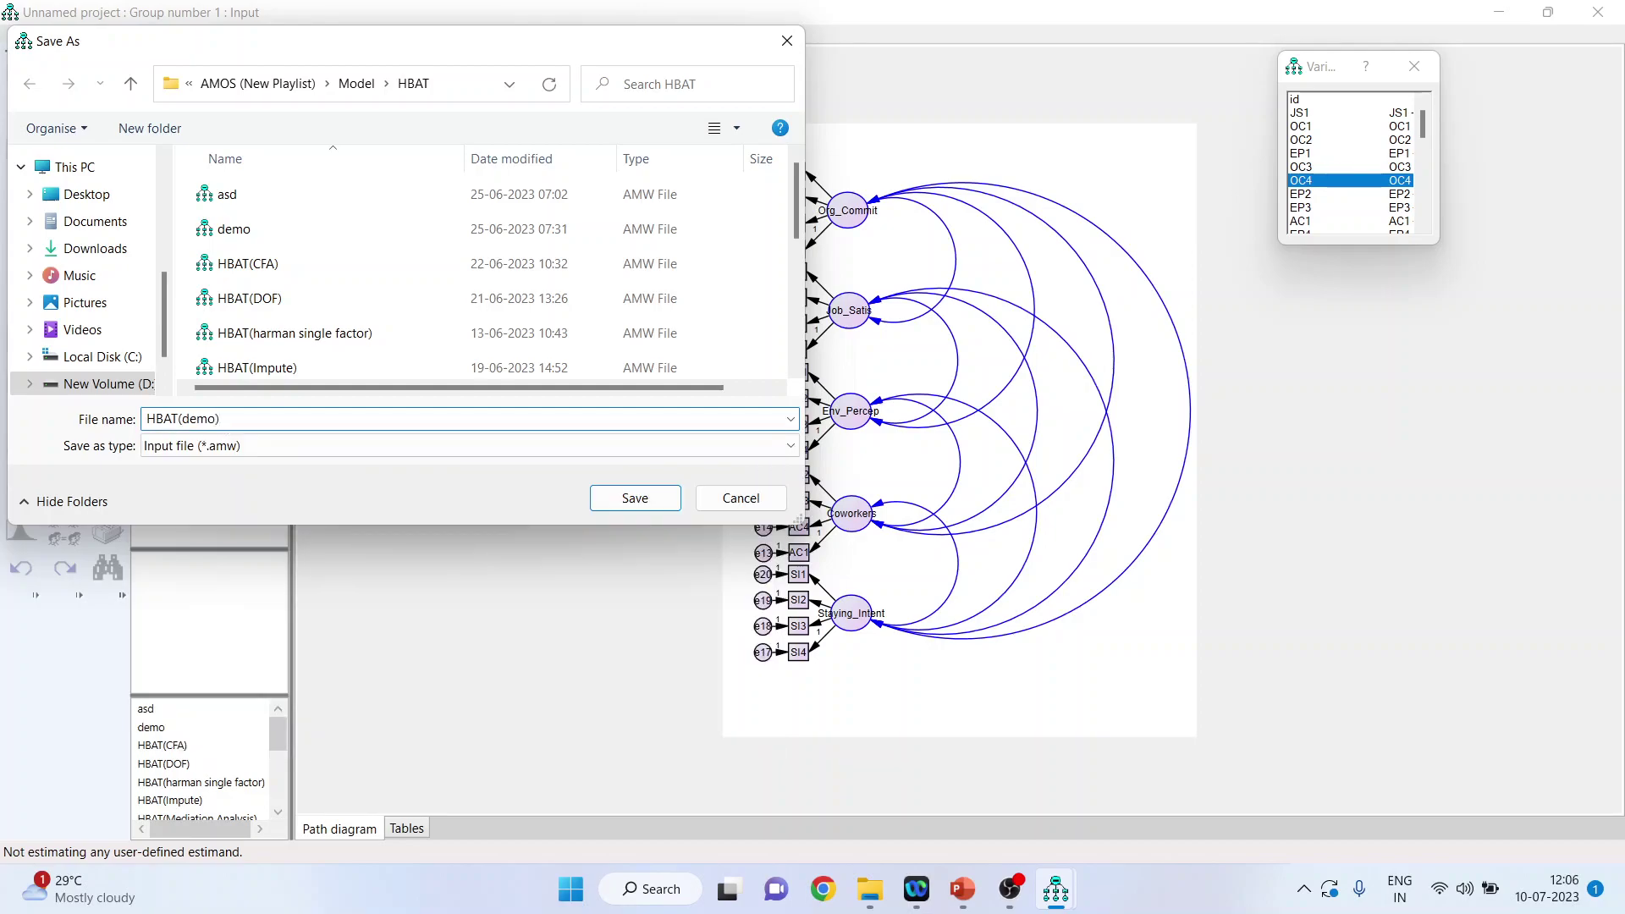
key("Return")
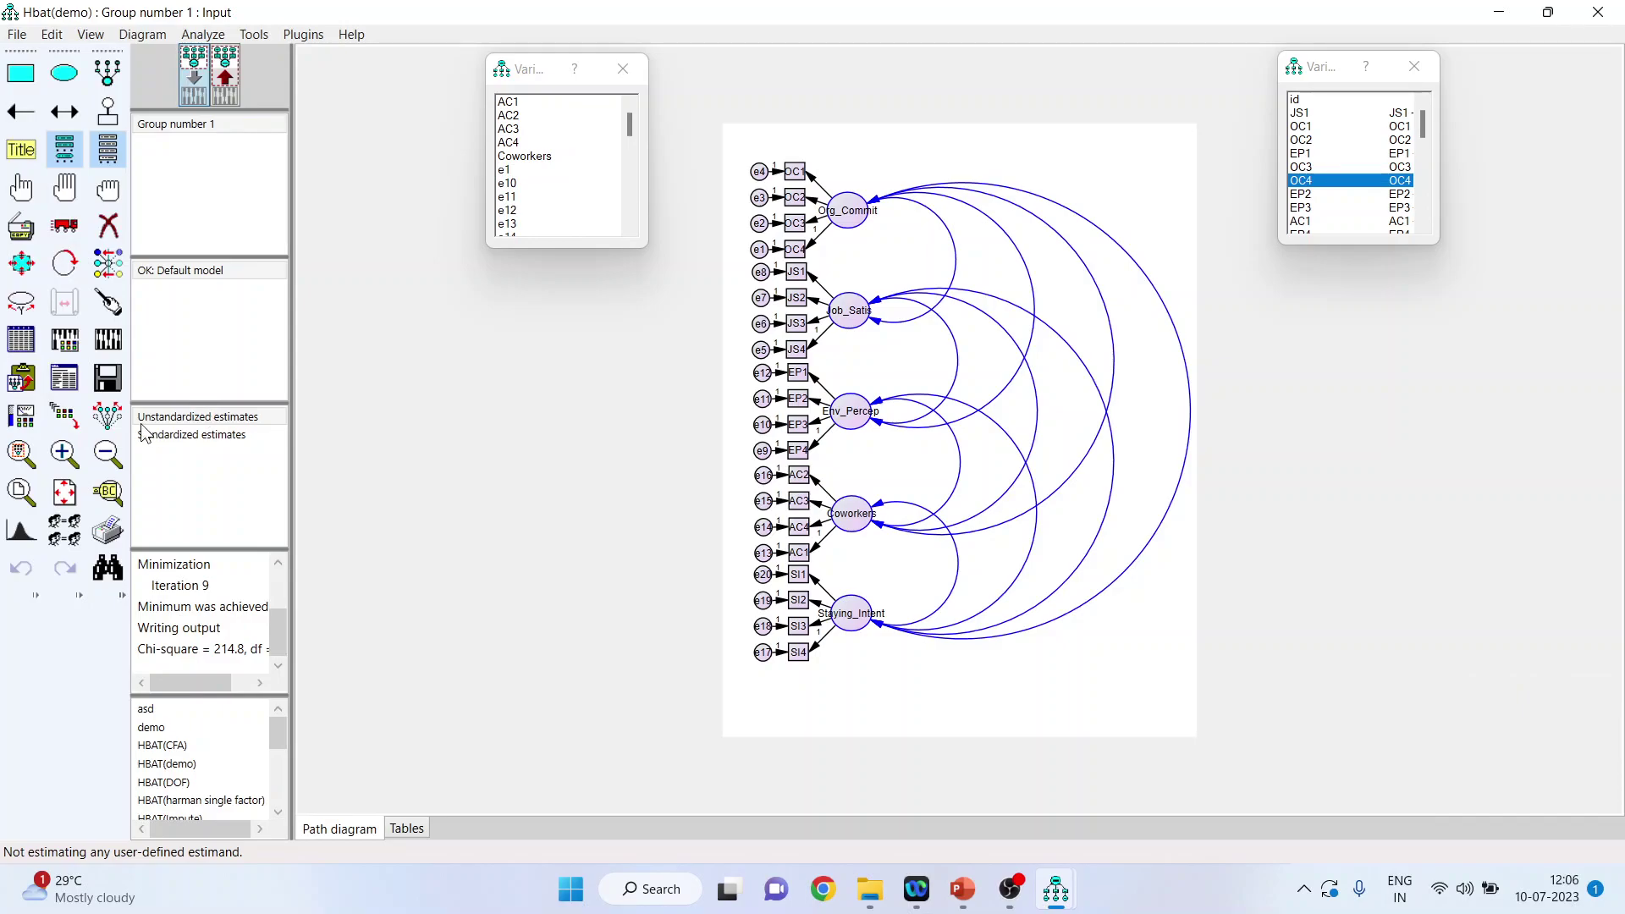
left_click(63, 385)
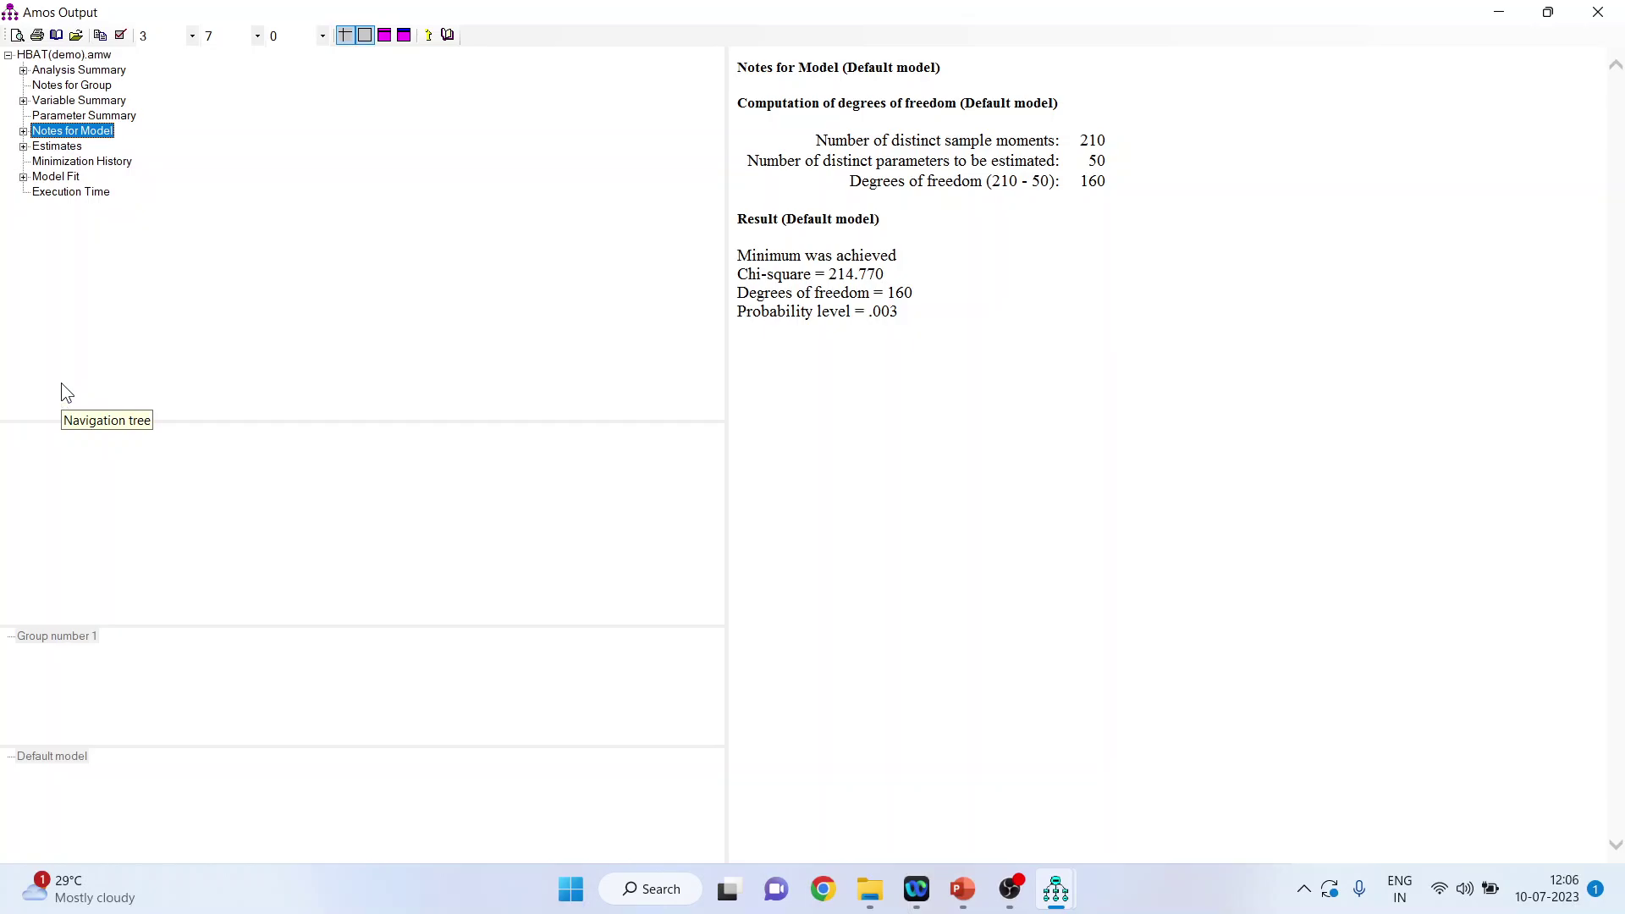
- Examine the Estimates section and the Model Fit summary in the text output
left_click(23, 146)
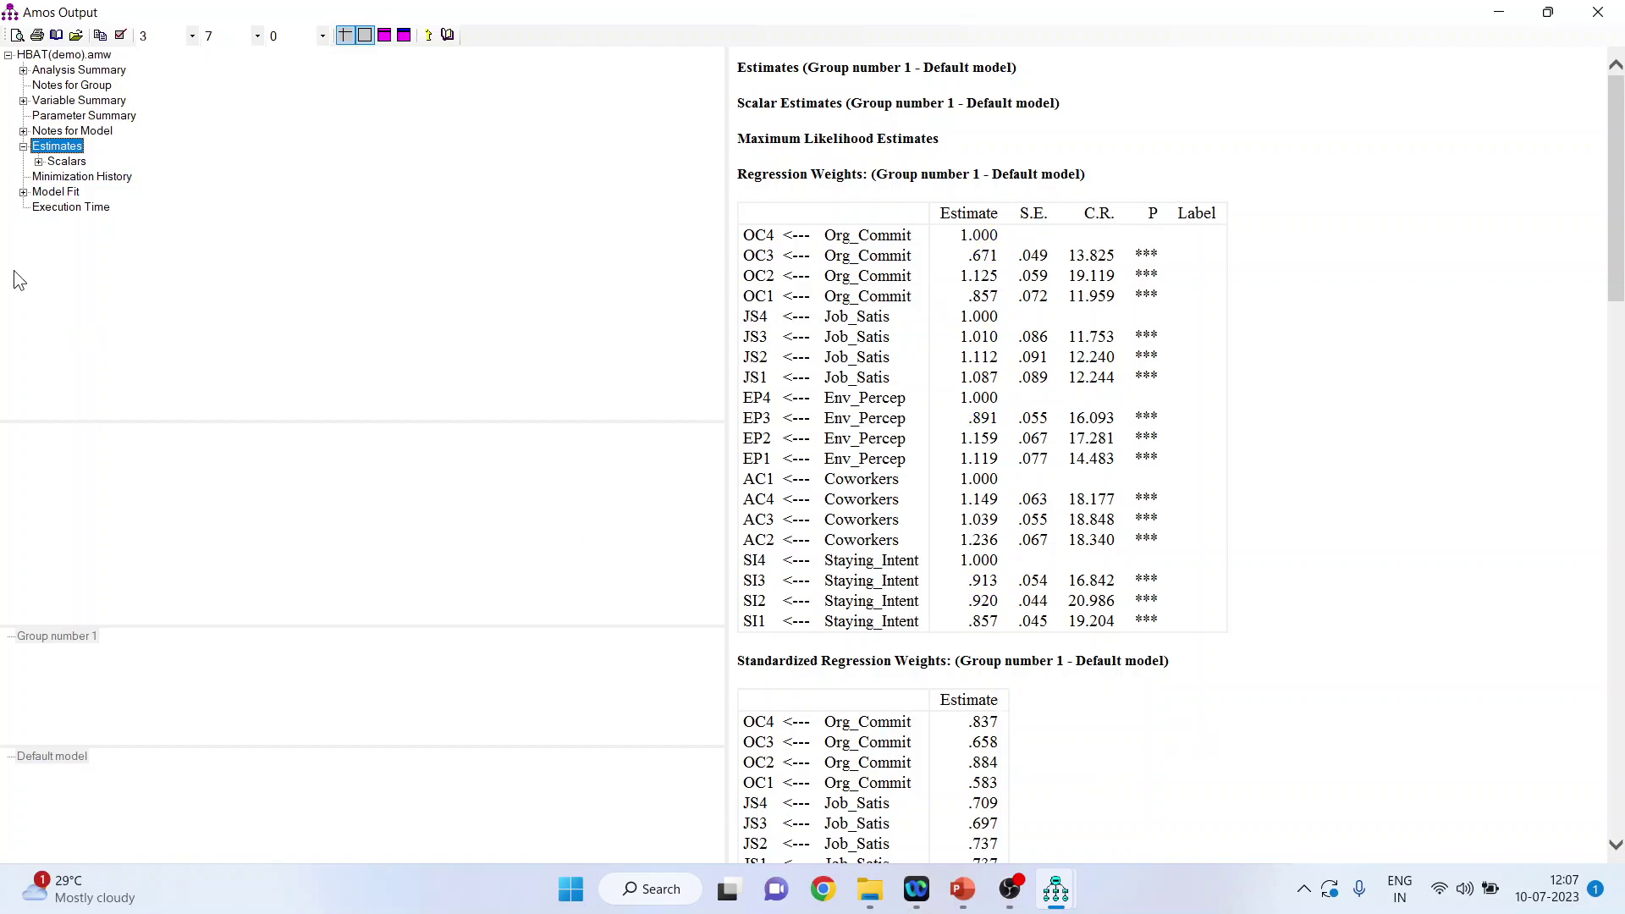
left_click(23, 193)
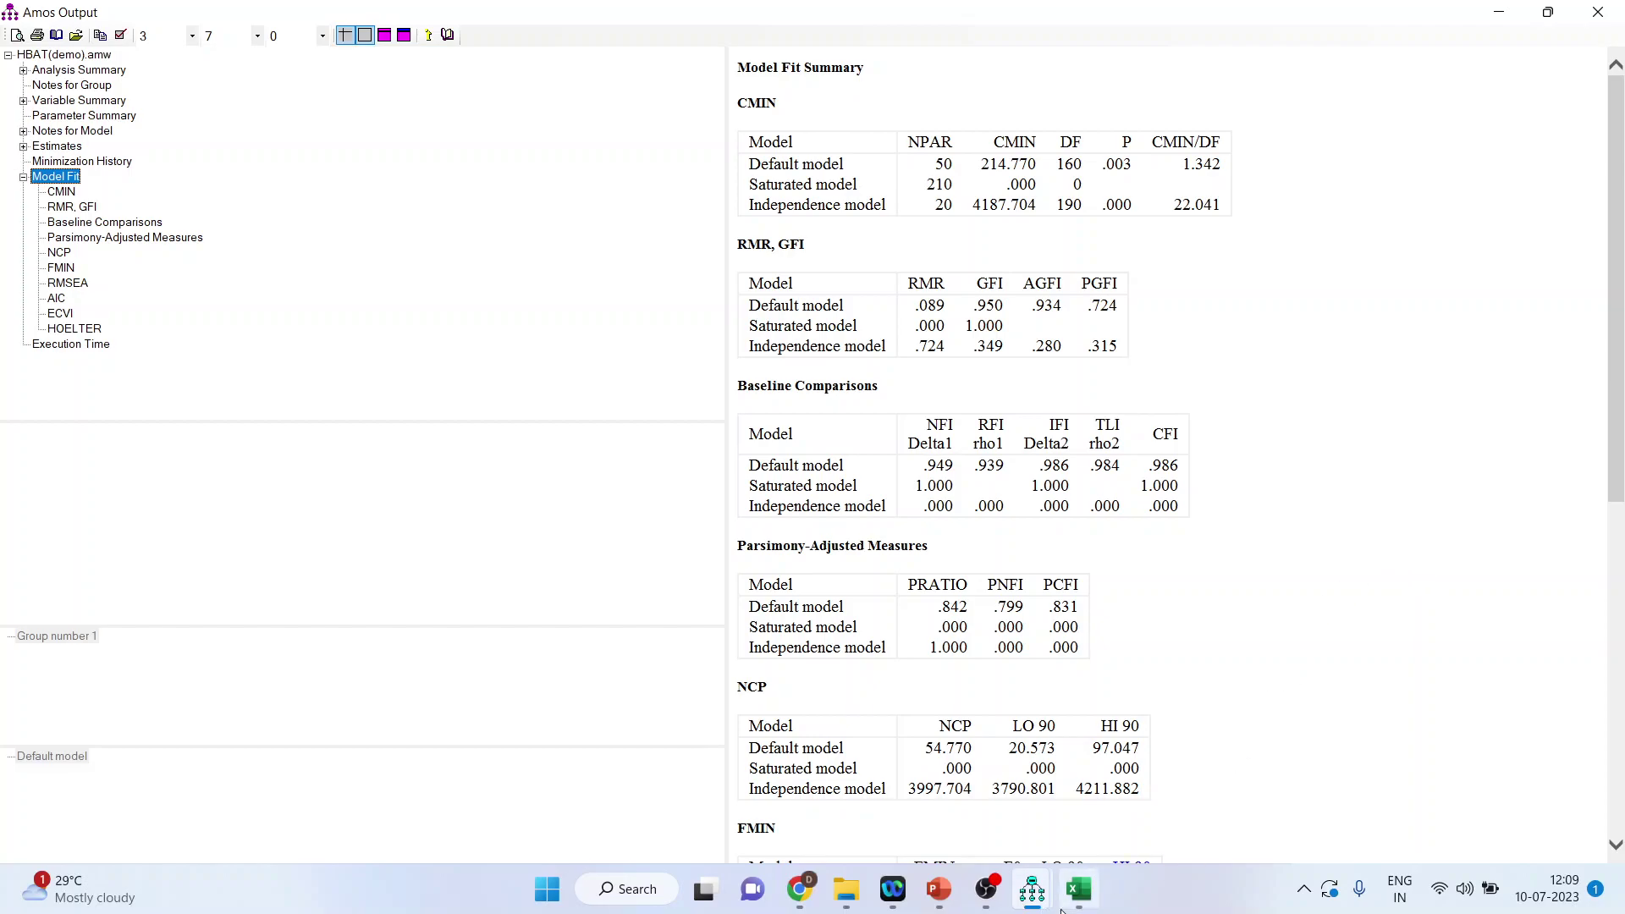
- Switch to Excel to view the ValidityMaster sheet of the Stats Tools Package, and look at its StatWiki source page in Chrome
left_click(1085, 900)
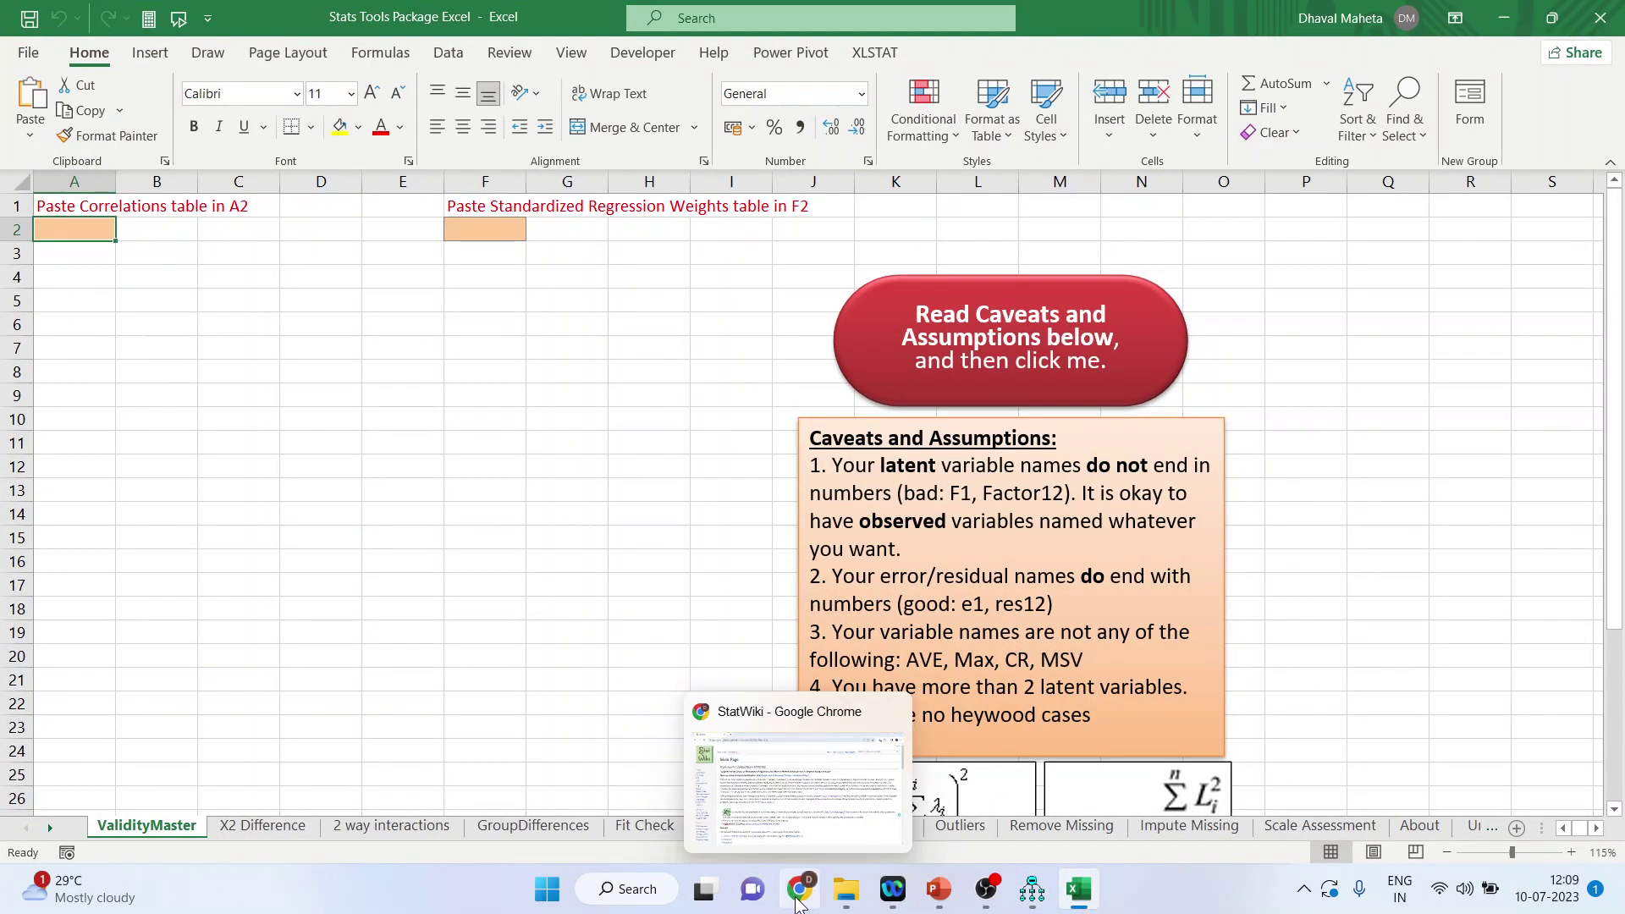
left_click(798, 900)
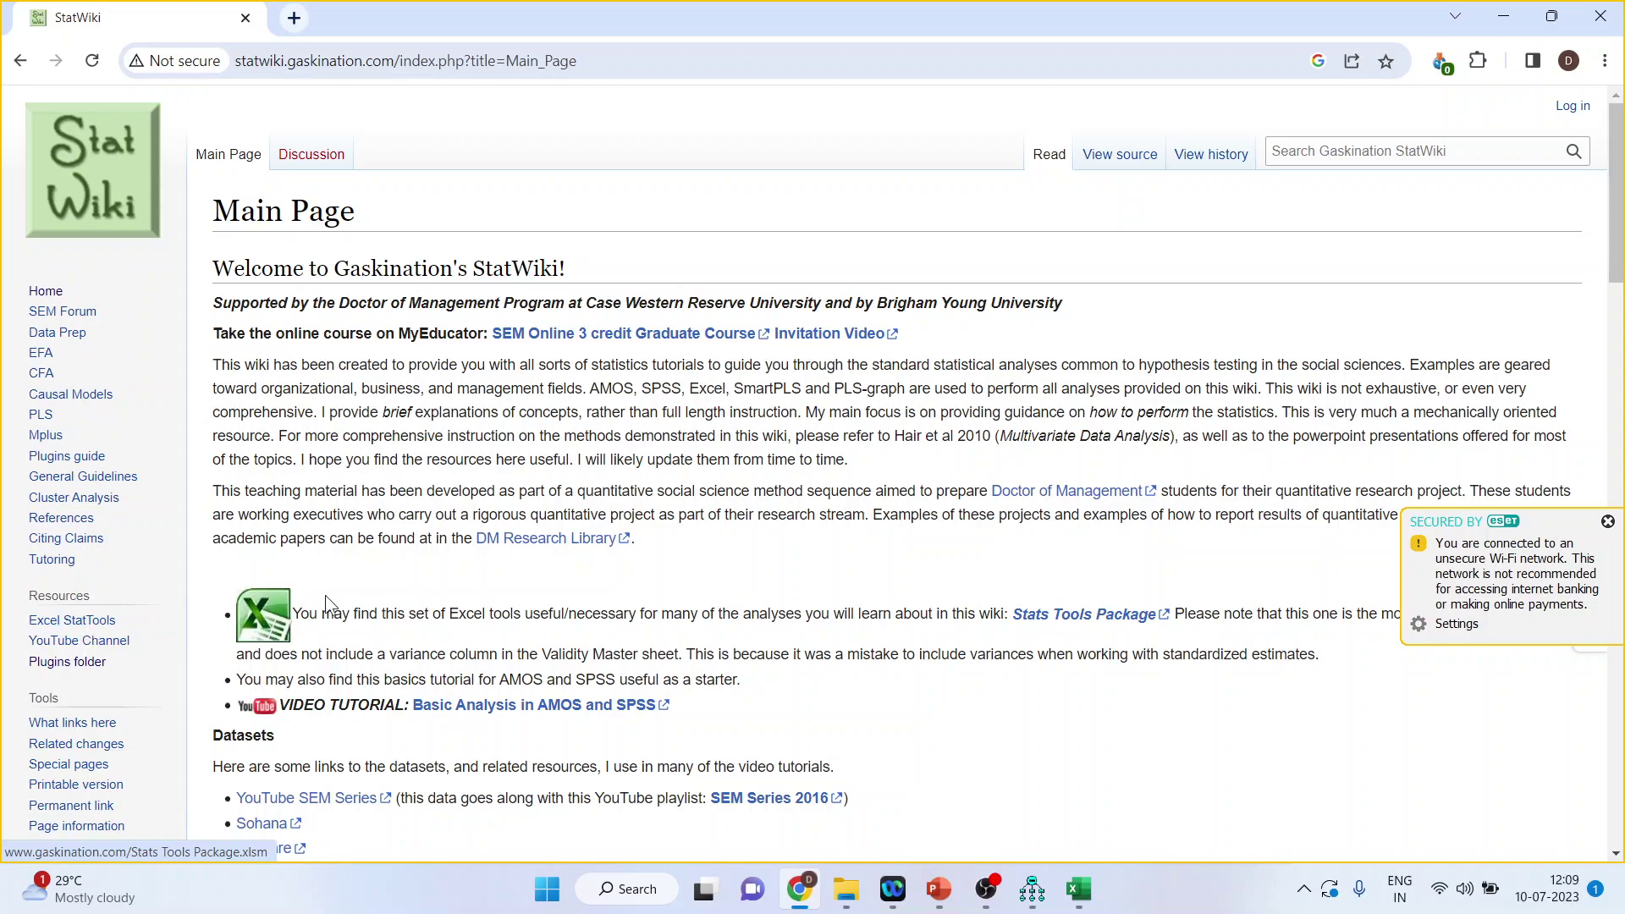
left_click(1078, 889)
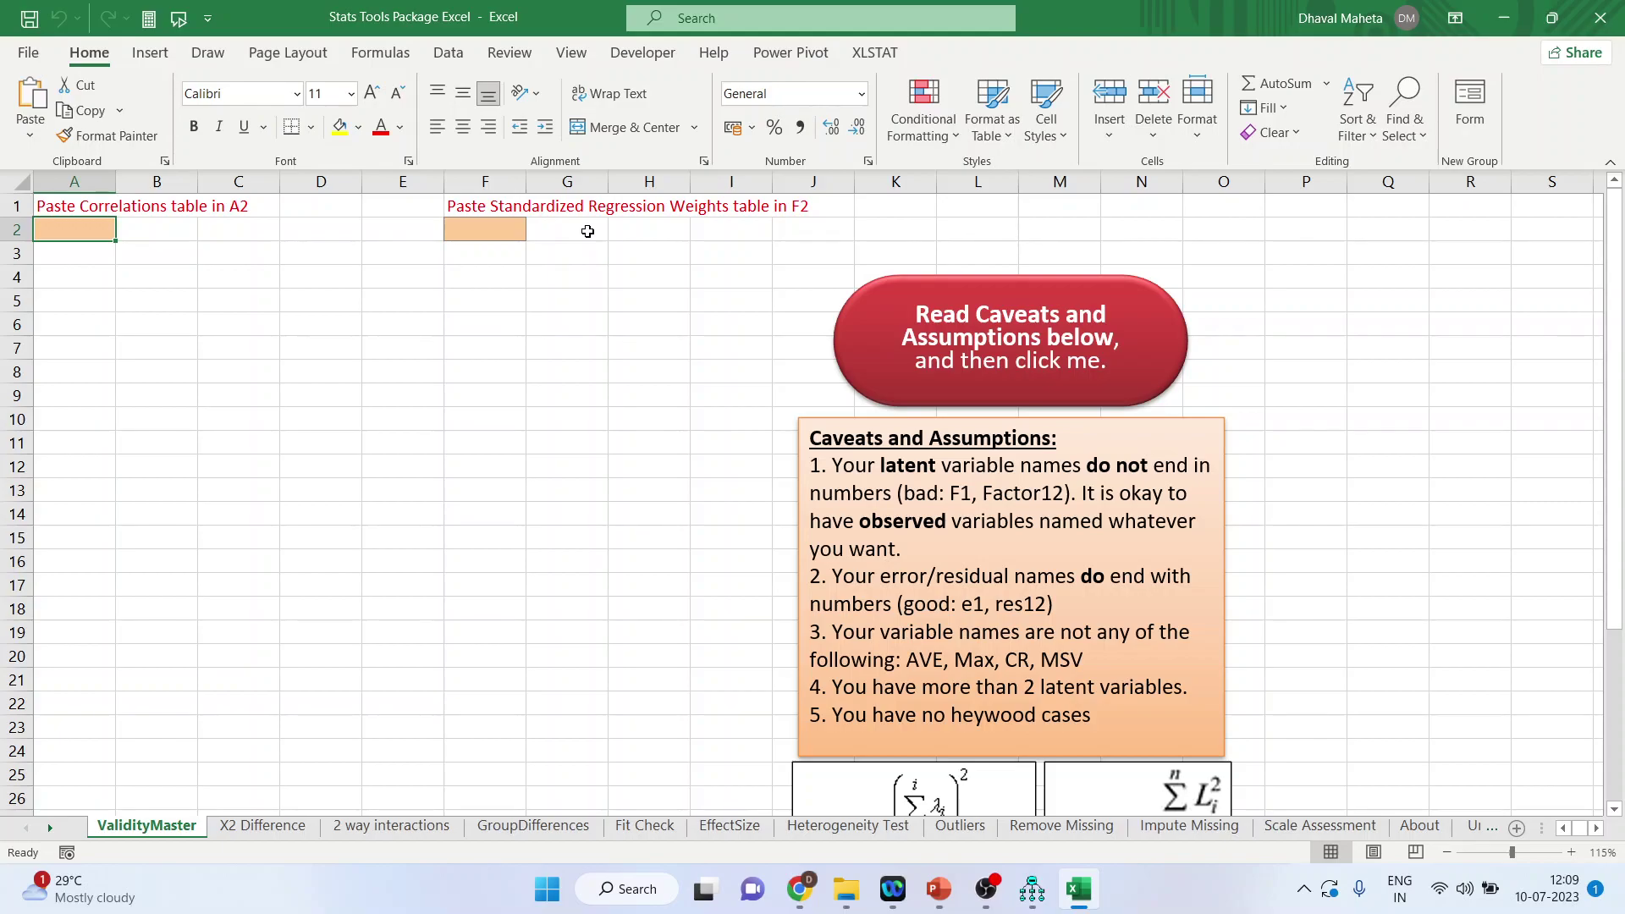
- Switch to the Amos Output window and copy the Correlations table from the scalar estimates
mouse_move(1030, 895)
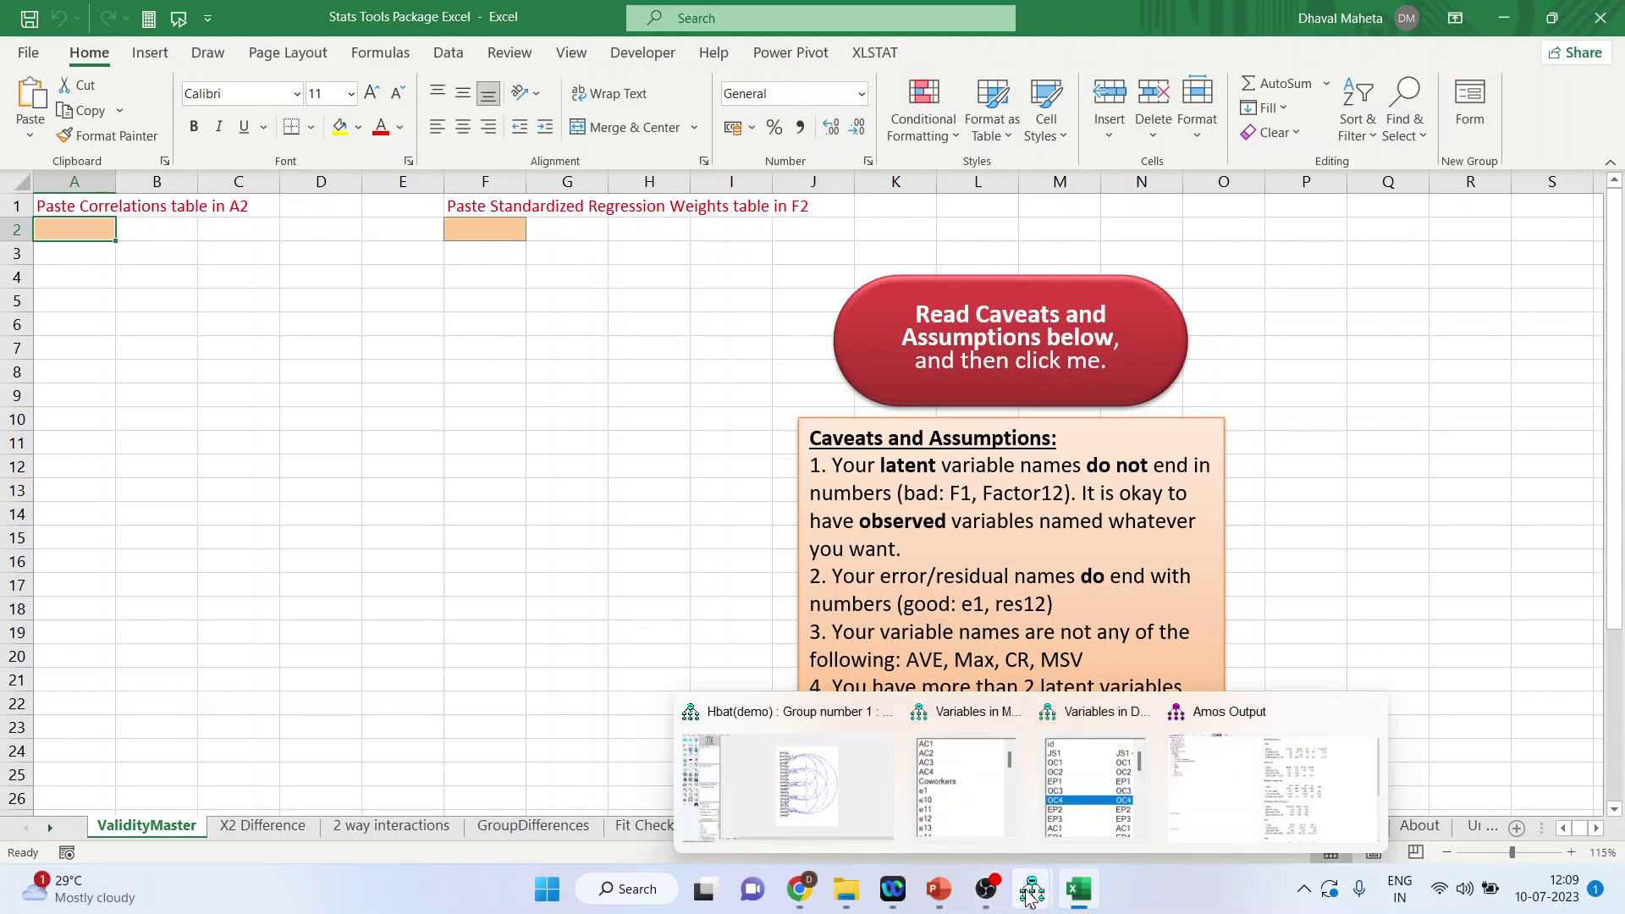
left_click(1240, 821)
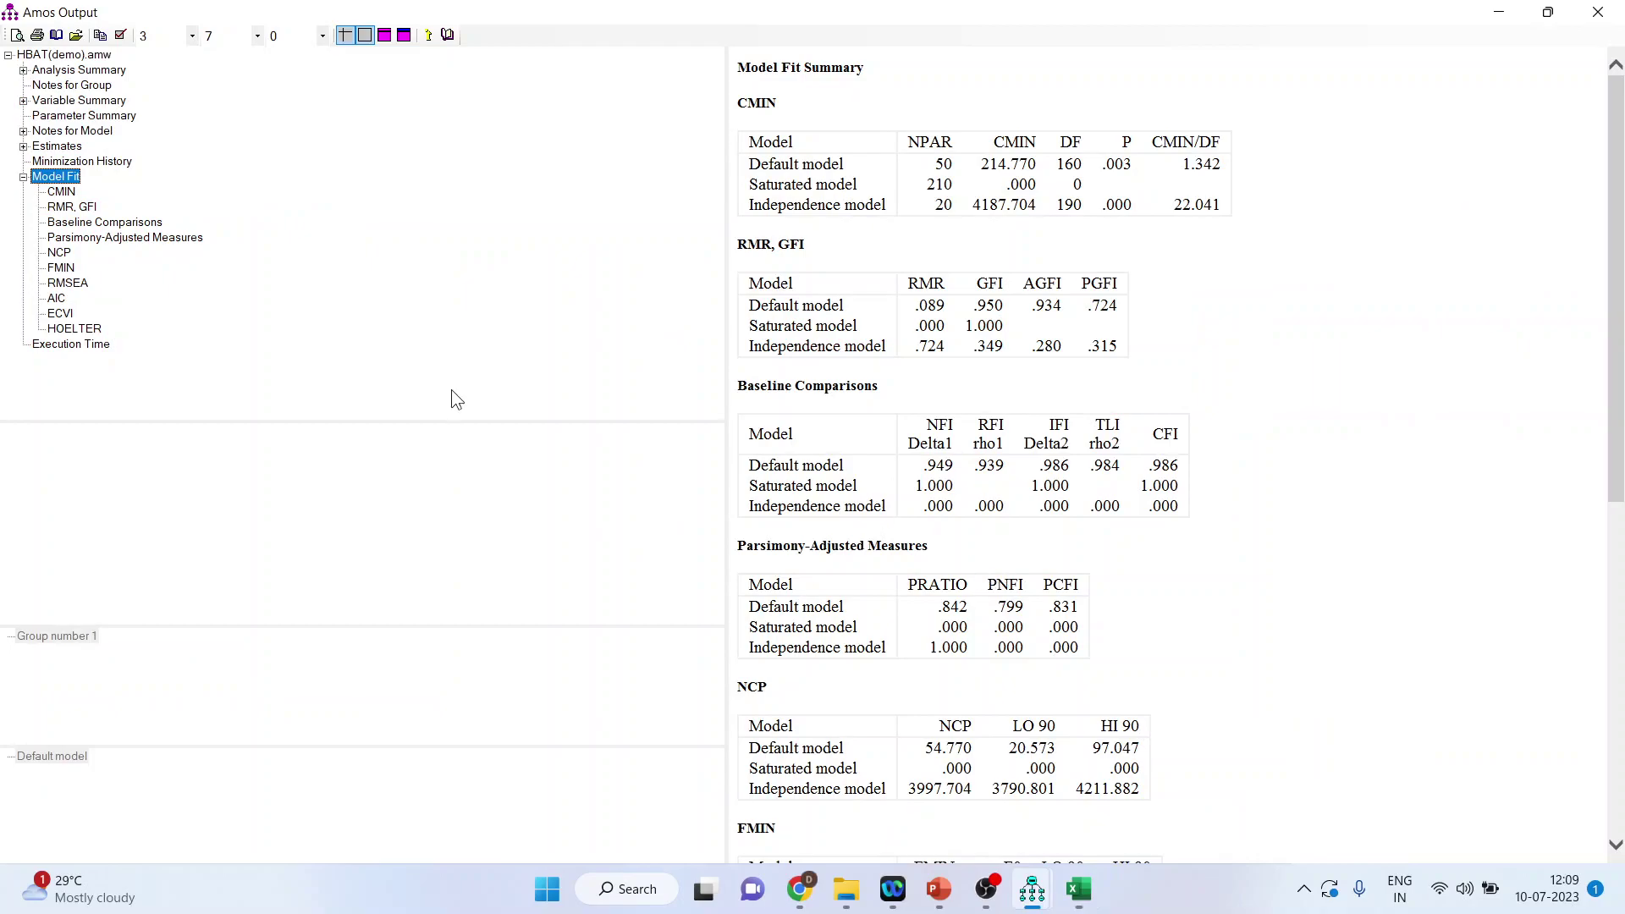
left_click(24, 146)
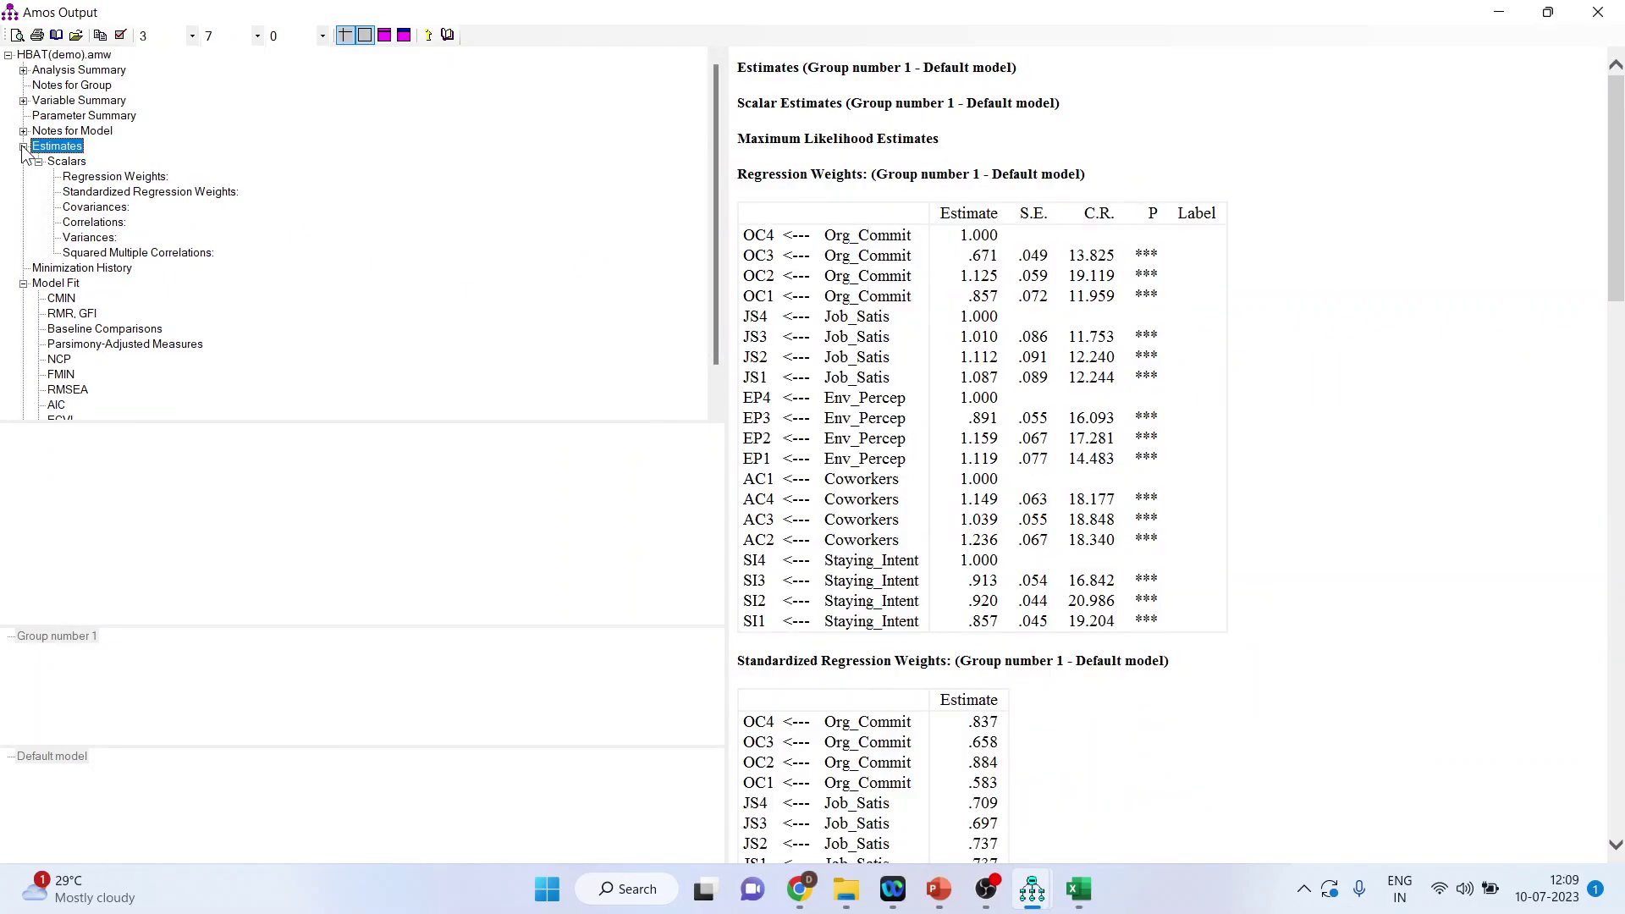
left_click(99, 224)
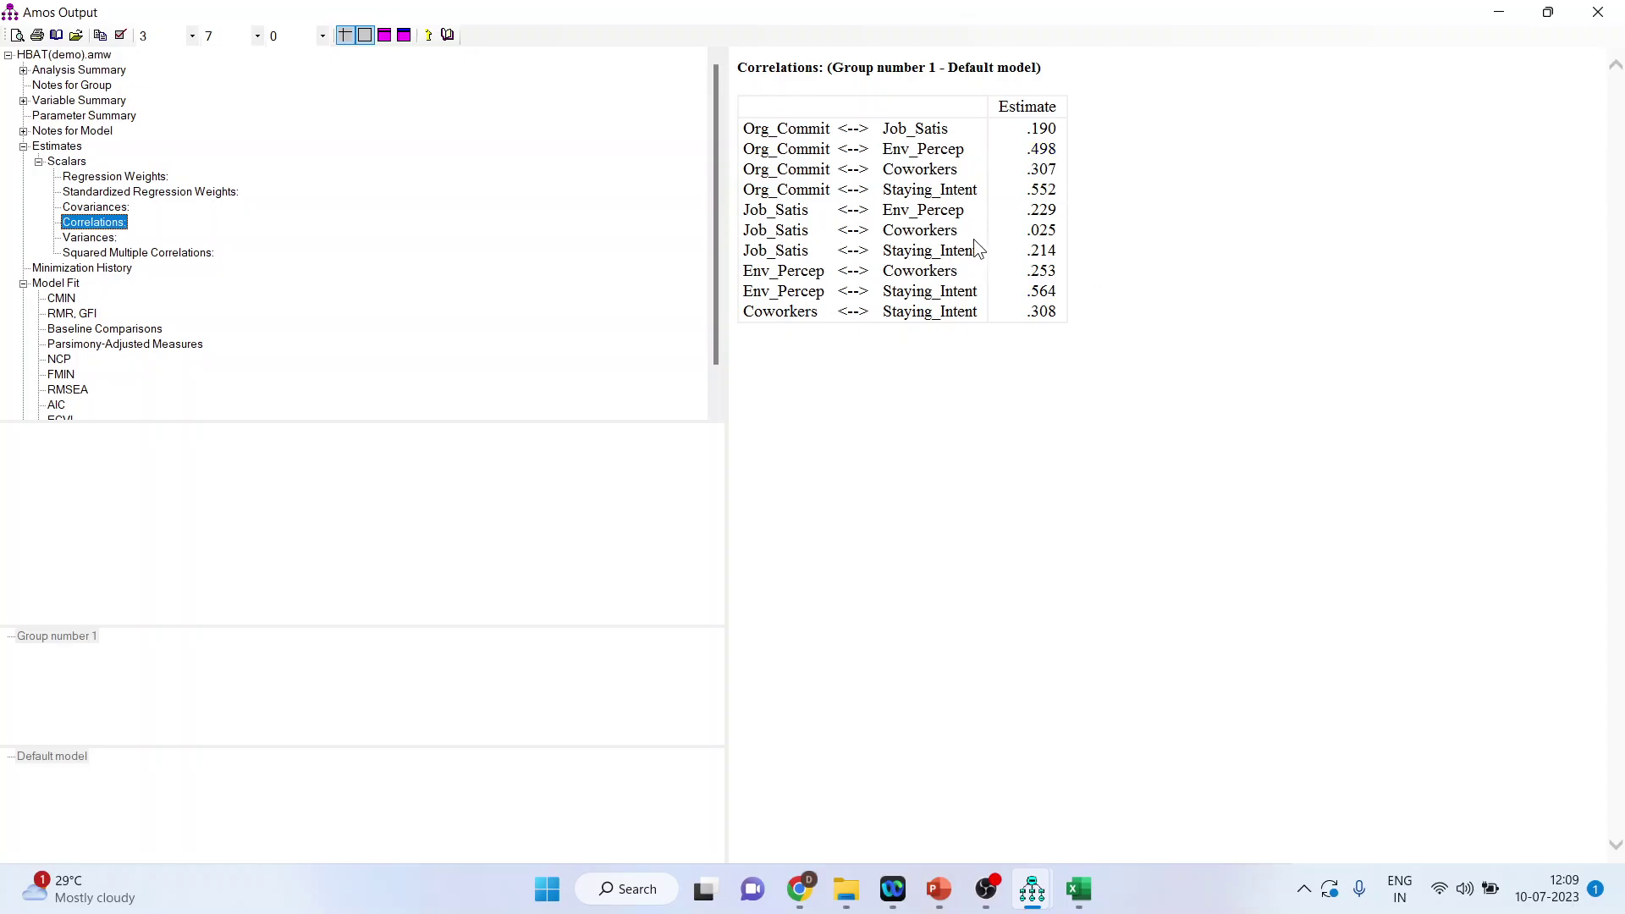
left_click(955, 87)
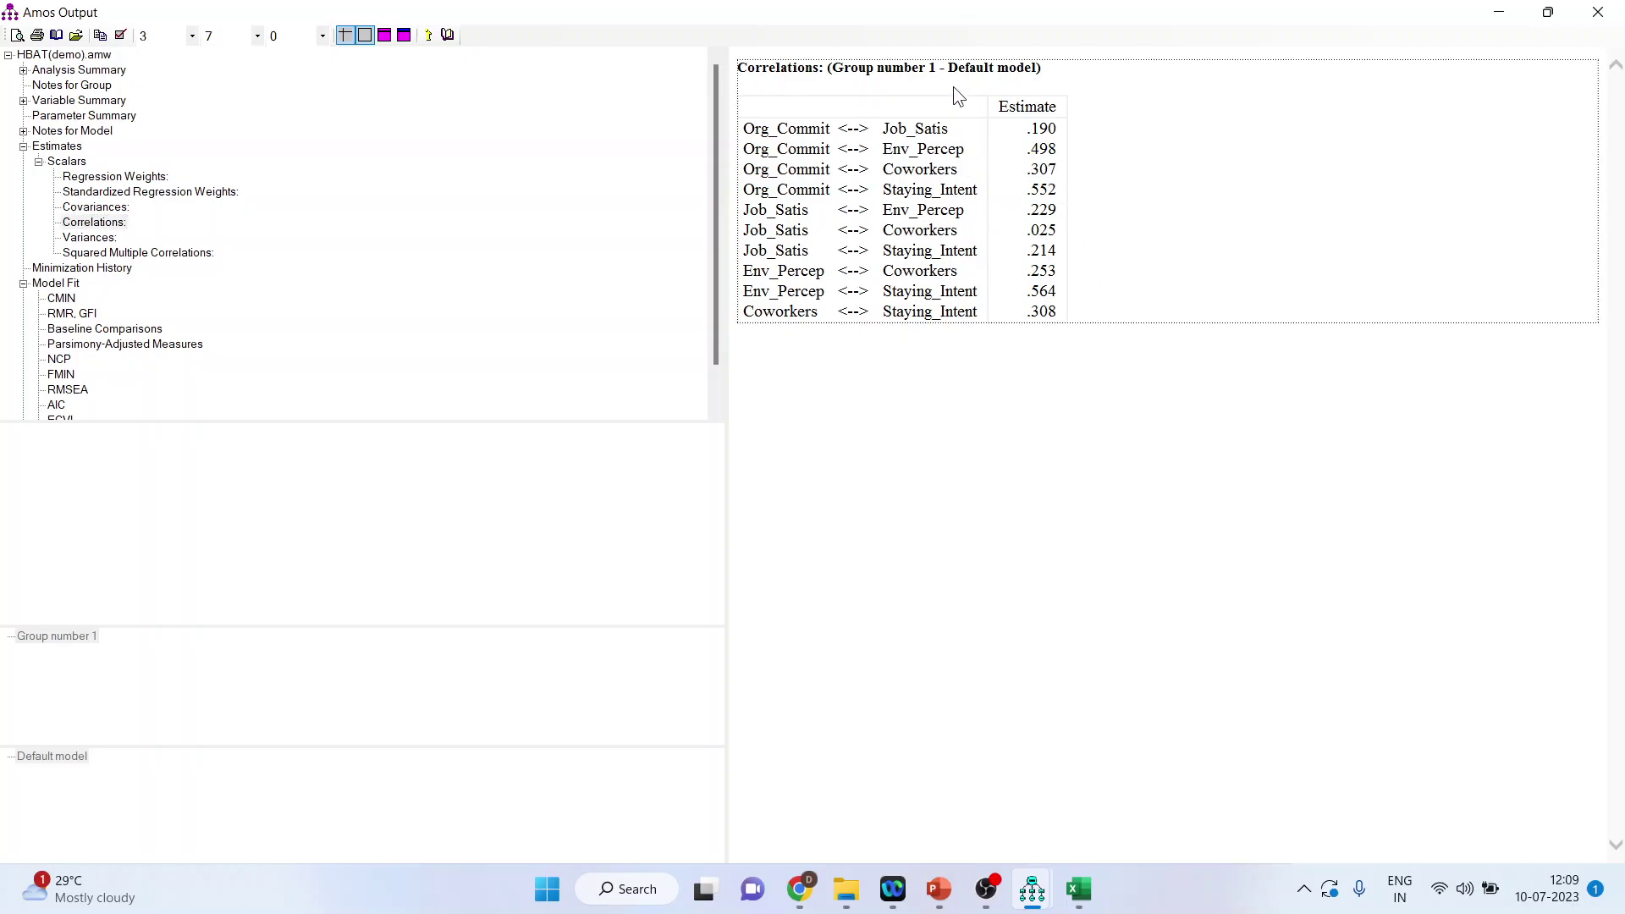
right_click(954, 86)
left_click(1028, 115)
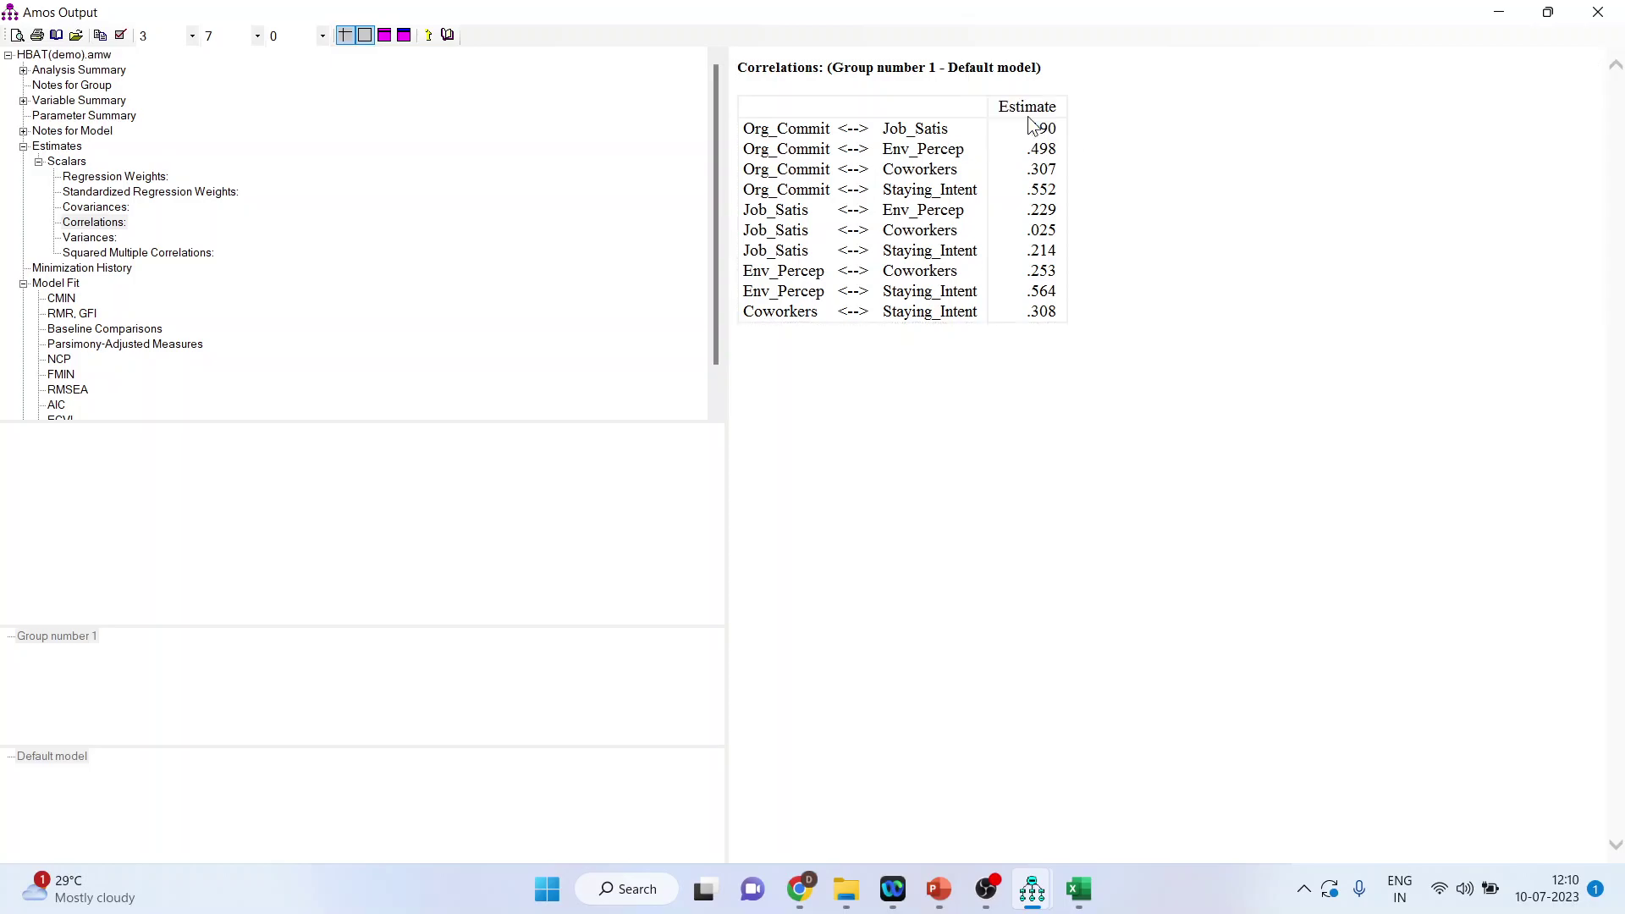
- Switch to Excel and paste the Correlations table into cell A2 of the ValidityMaster sheet
mouse_move(1069, 871)
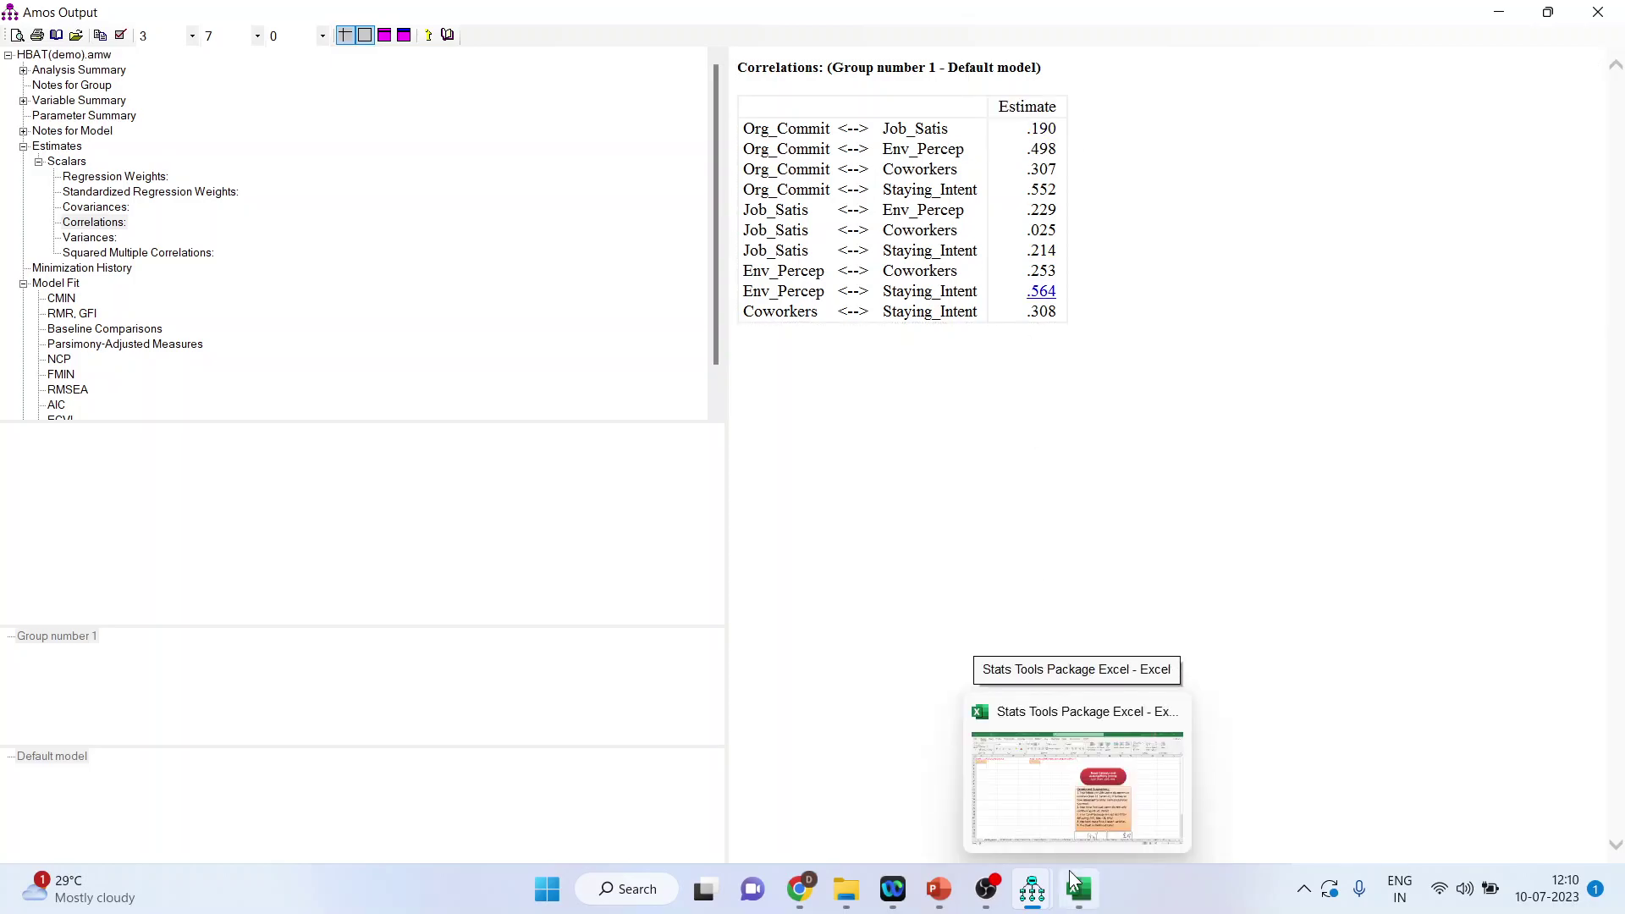
left_click(1069, 872)
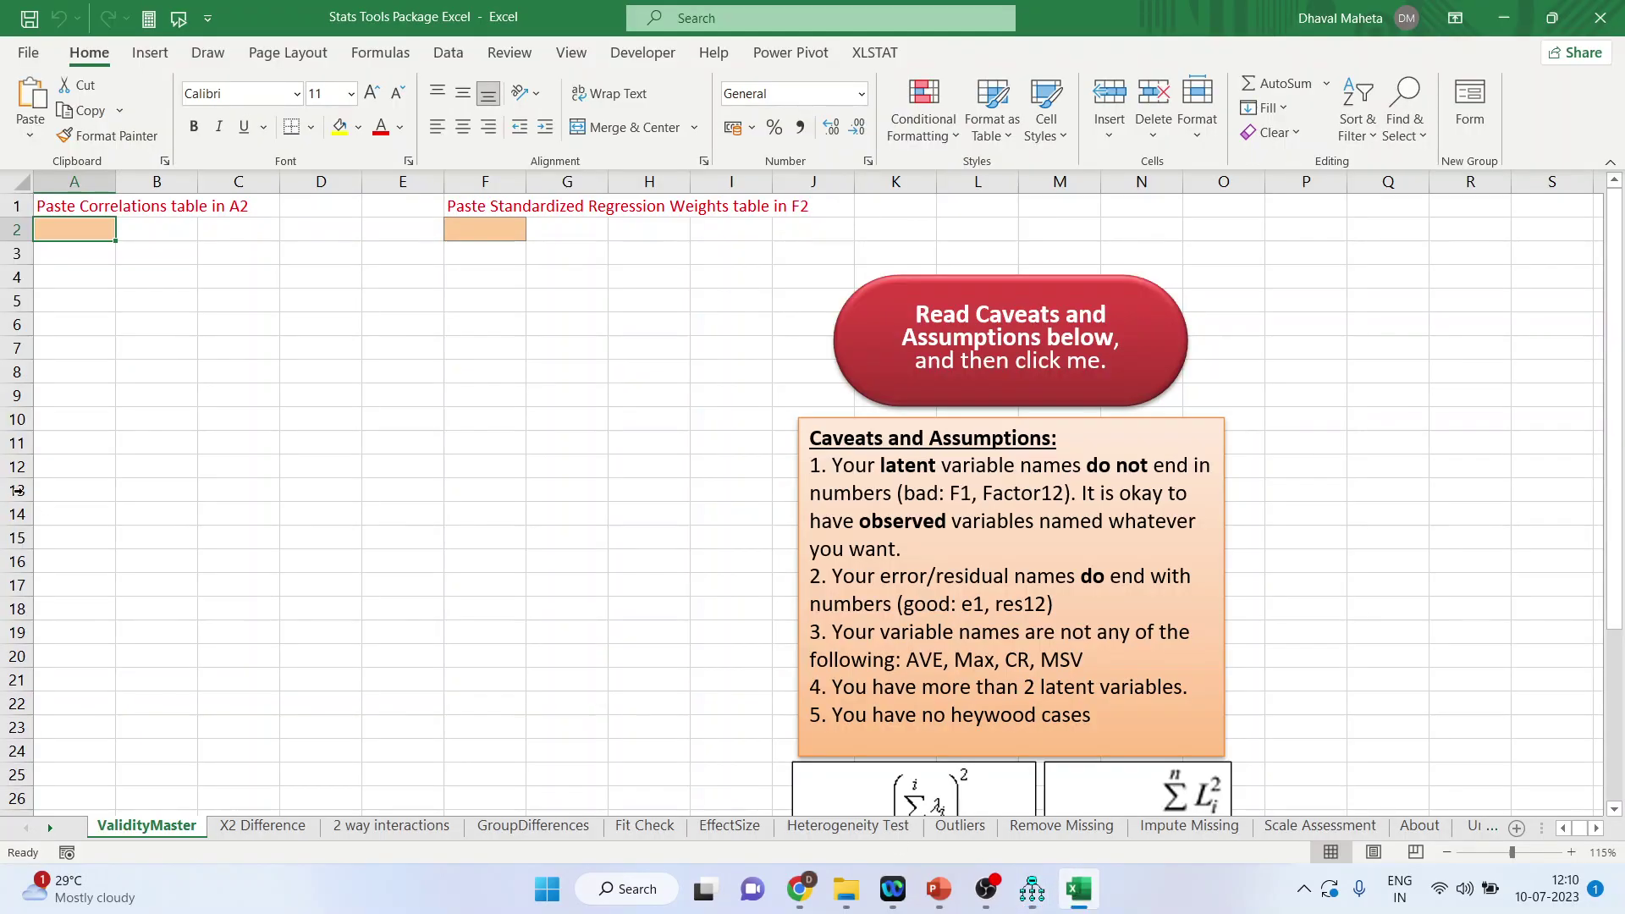
left_click(296, 320)
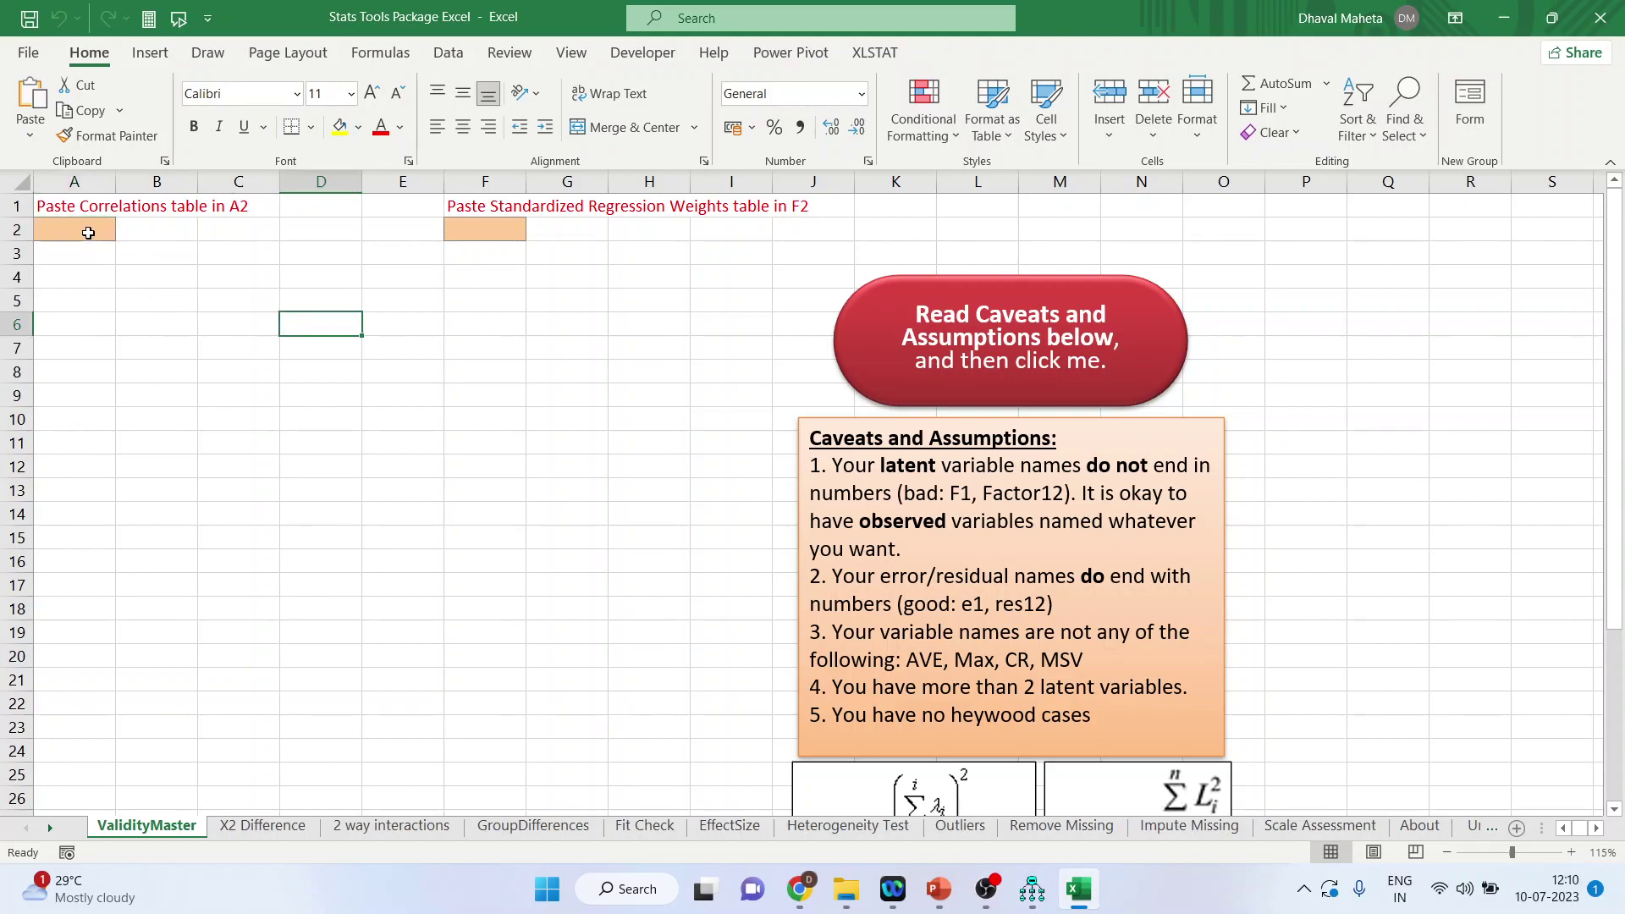
left_click(88, 232)
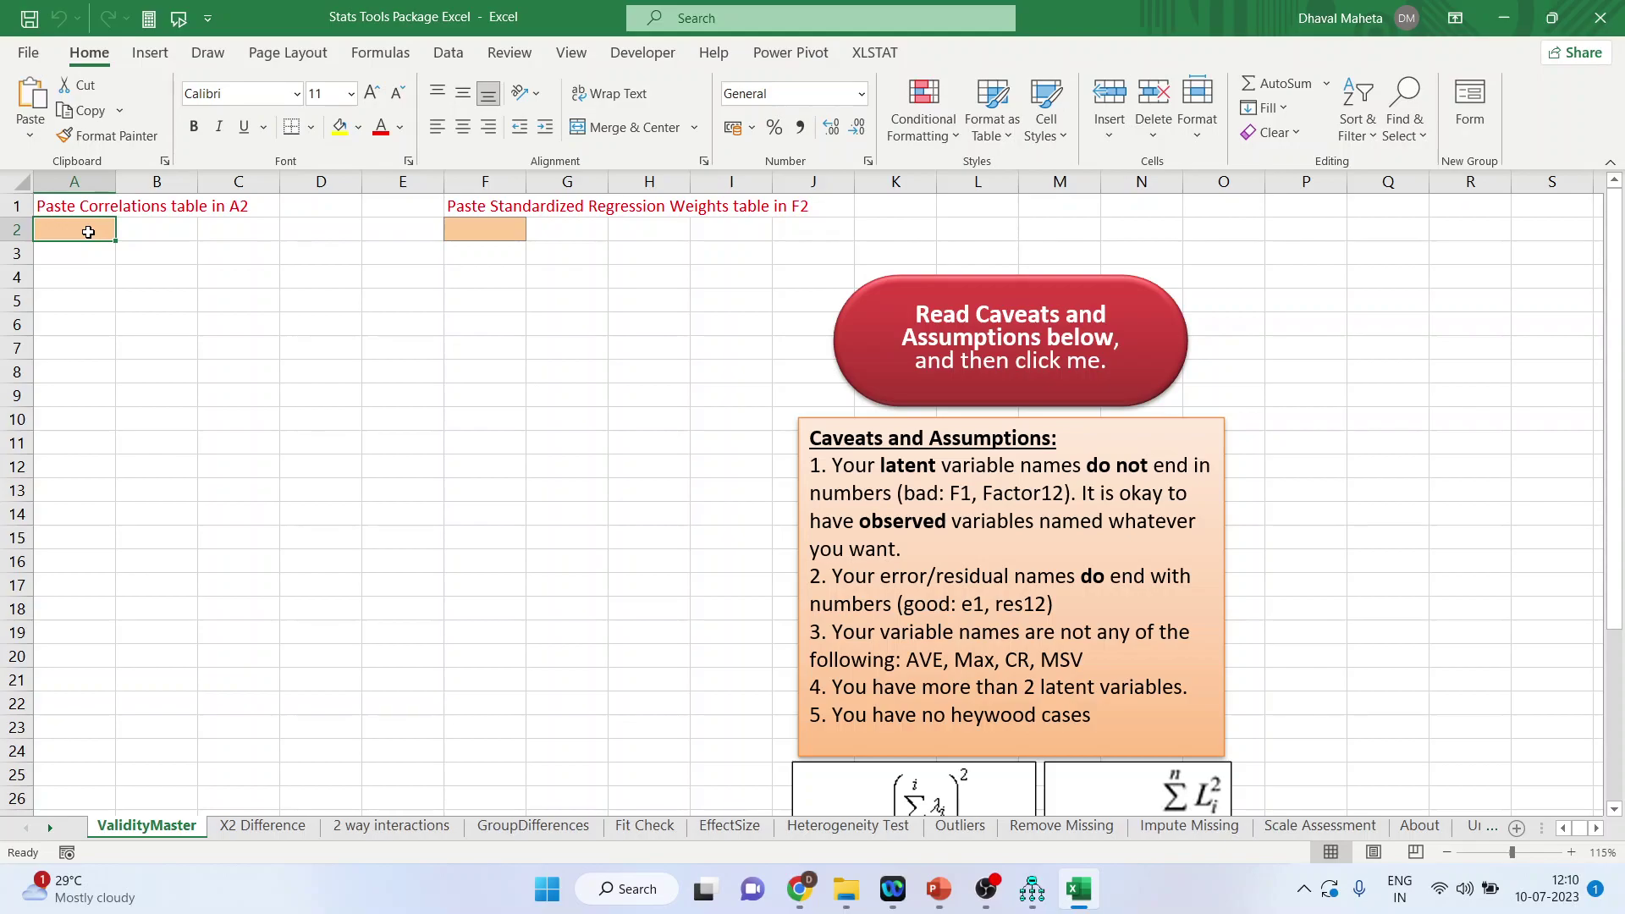
key("ctrl+v")
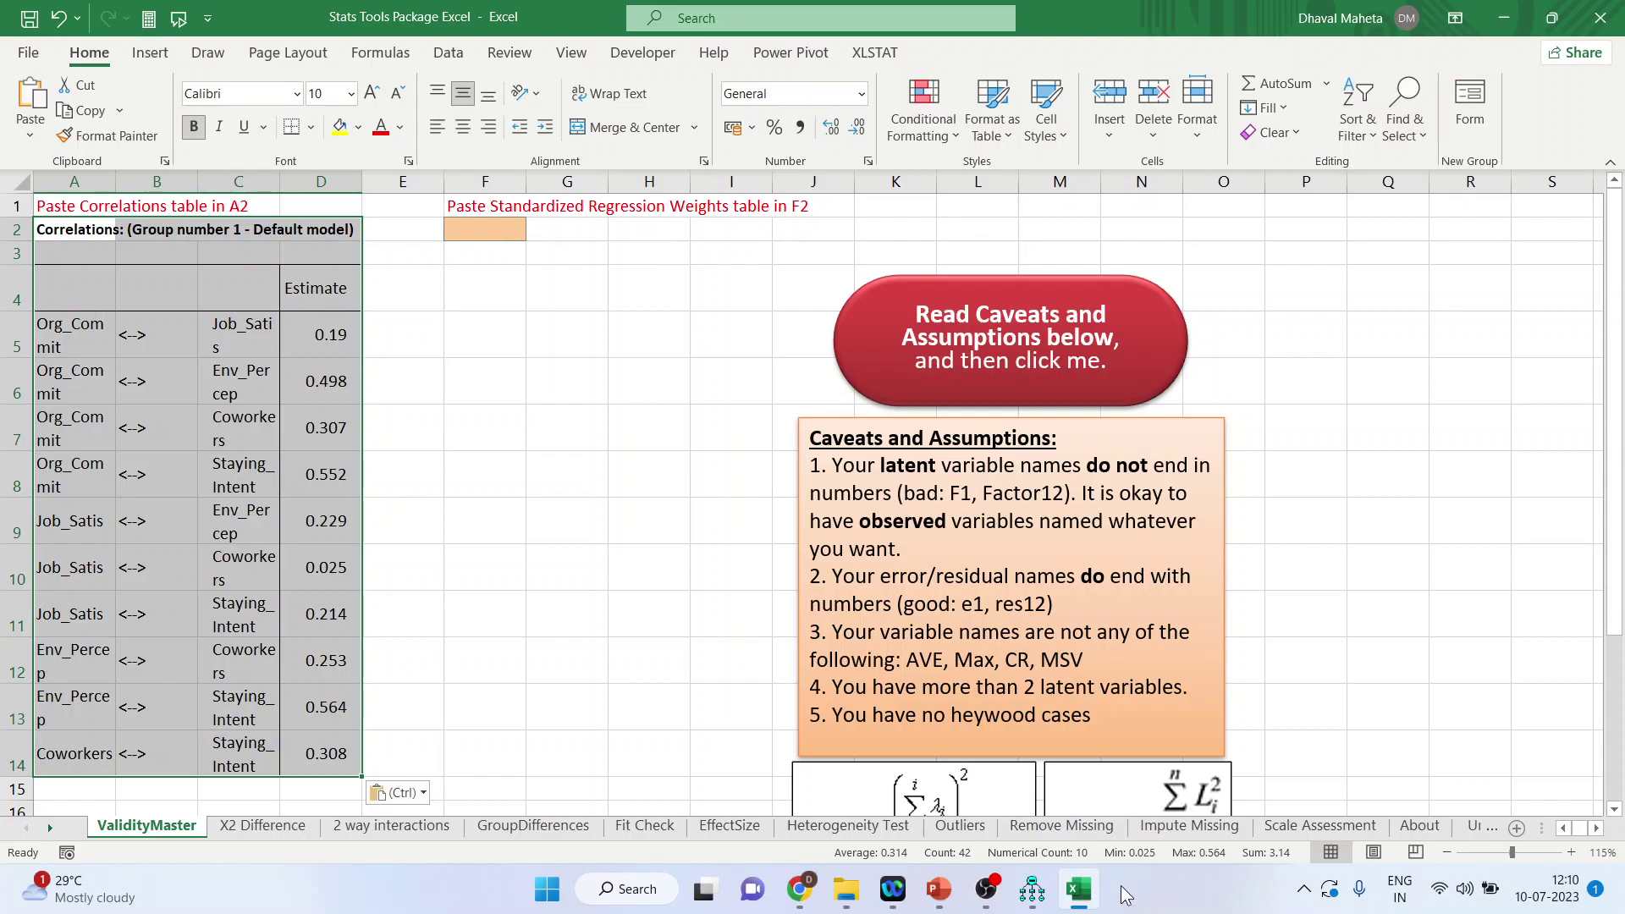
- Switch to the Amos Output window and copy the Standardized Regression Weights table from the scalar estimates
left_click(1032, 889)
left_click(1231, 783)
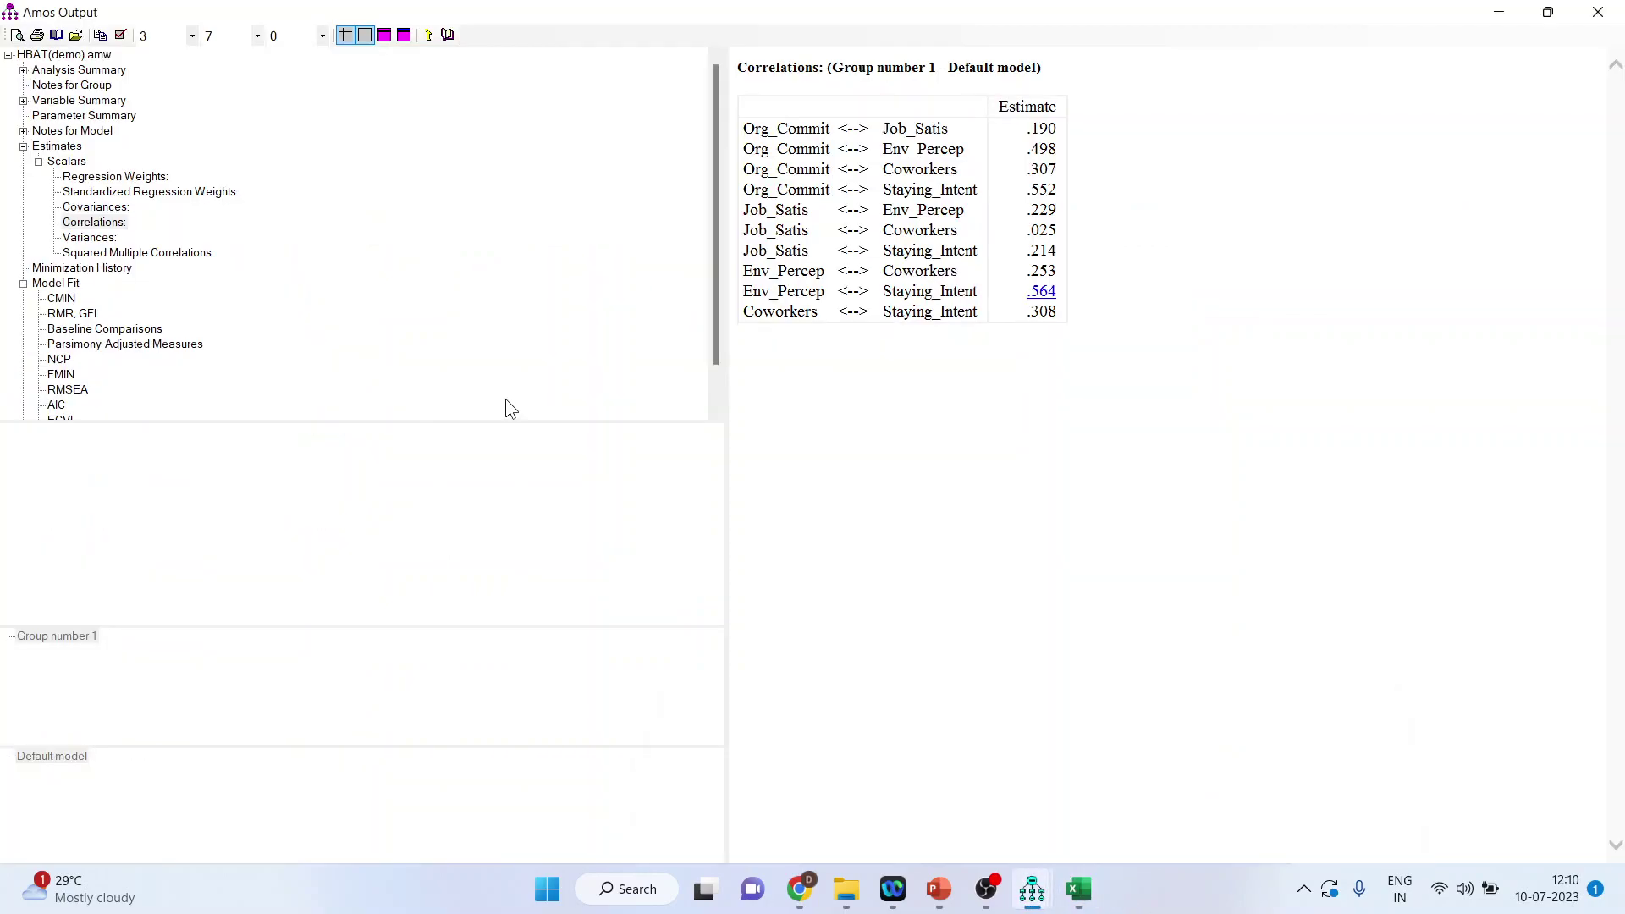
left_click(190, 191)
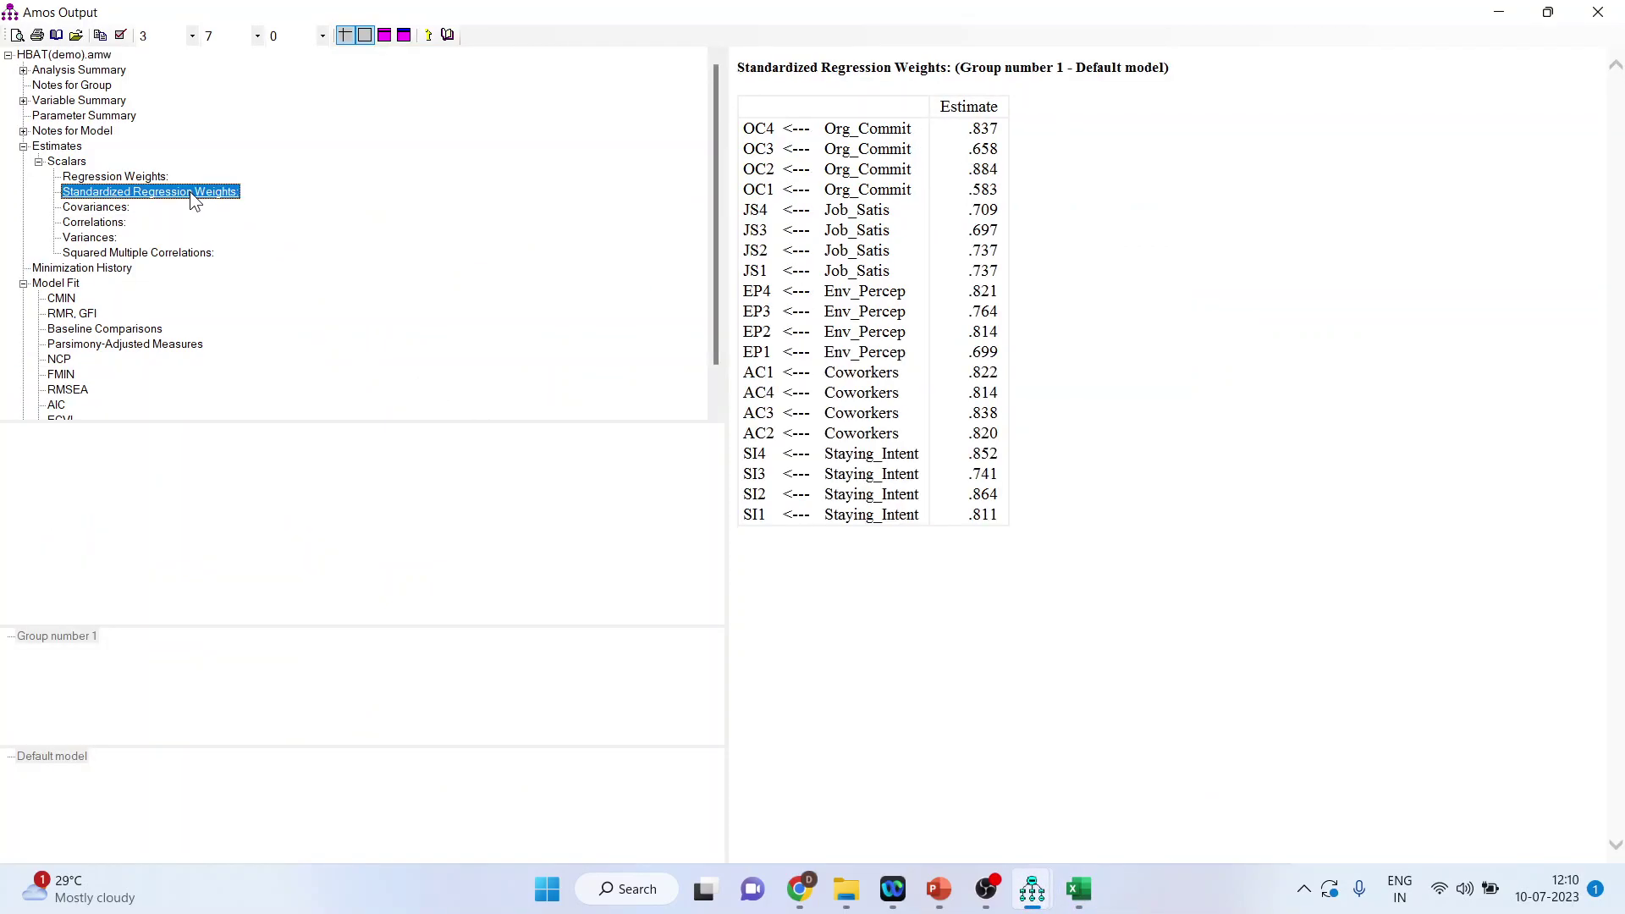
right_click(827, 93)
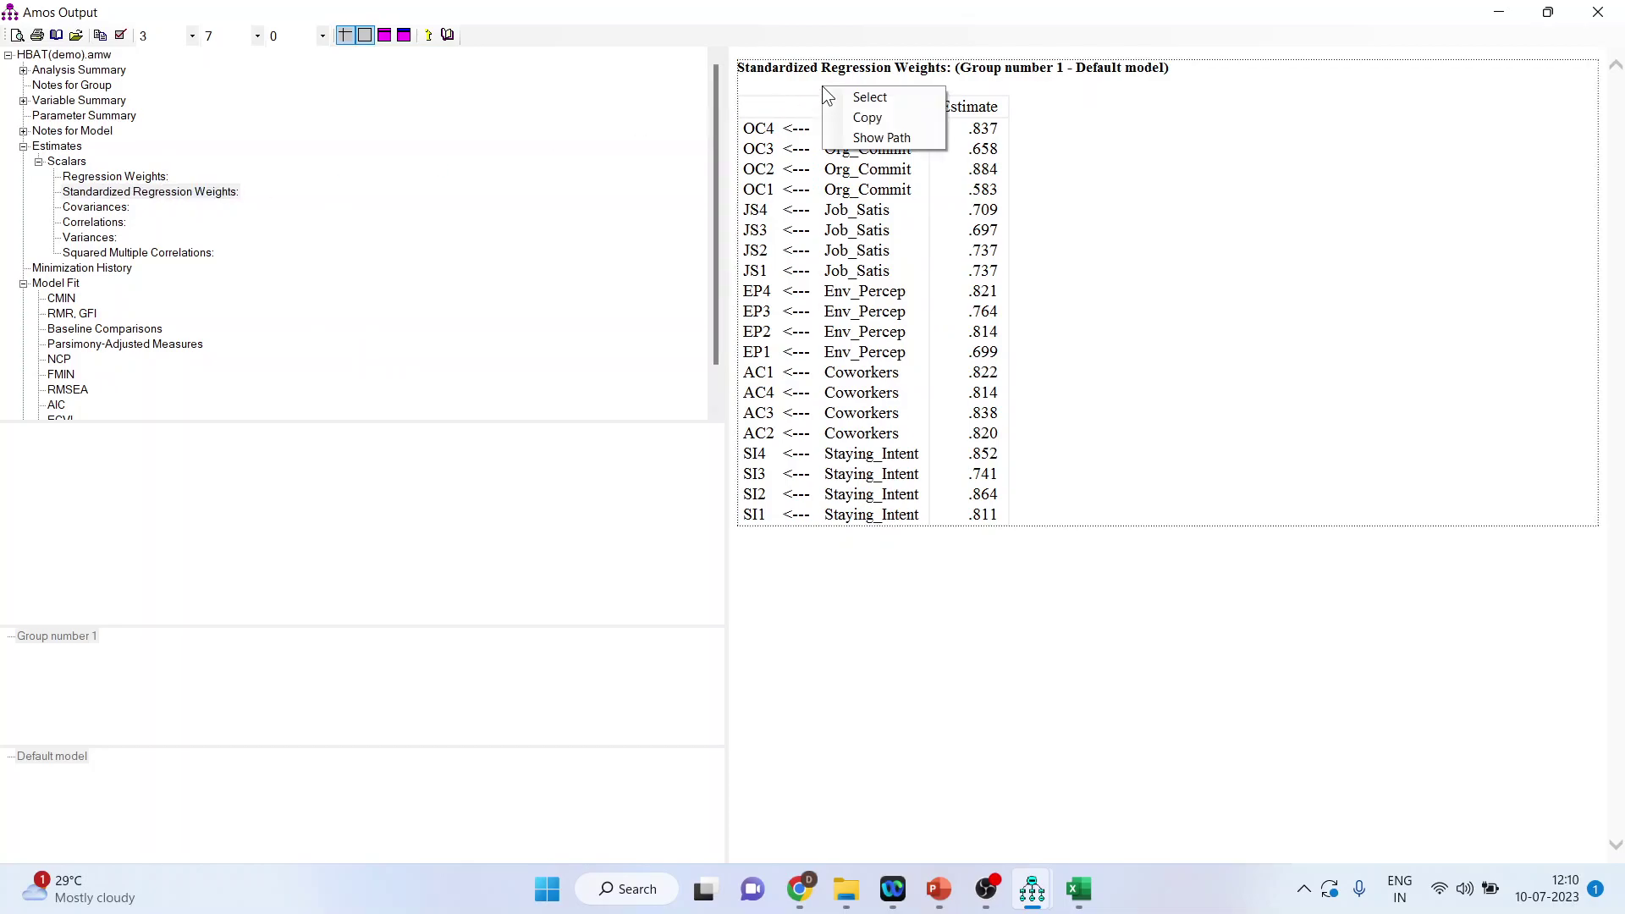
left_click(879, 115)
- Switch to Excel and paste the Standardized Regression Weights table into cell F2 of the ValidityMaster sheet
left_click(1086, 898)
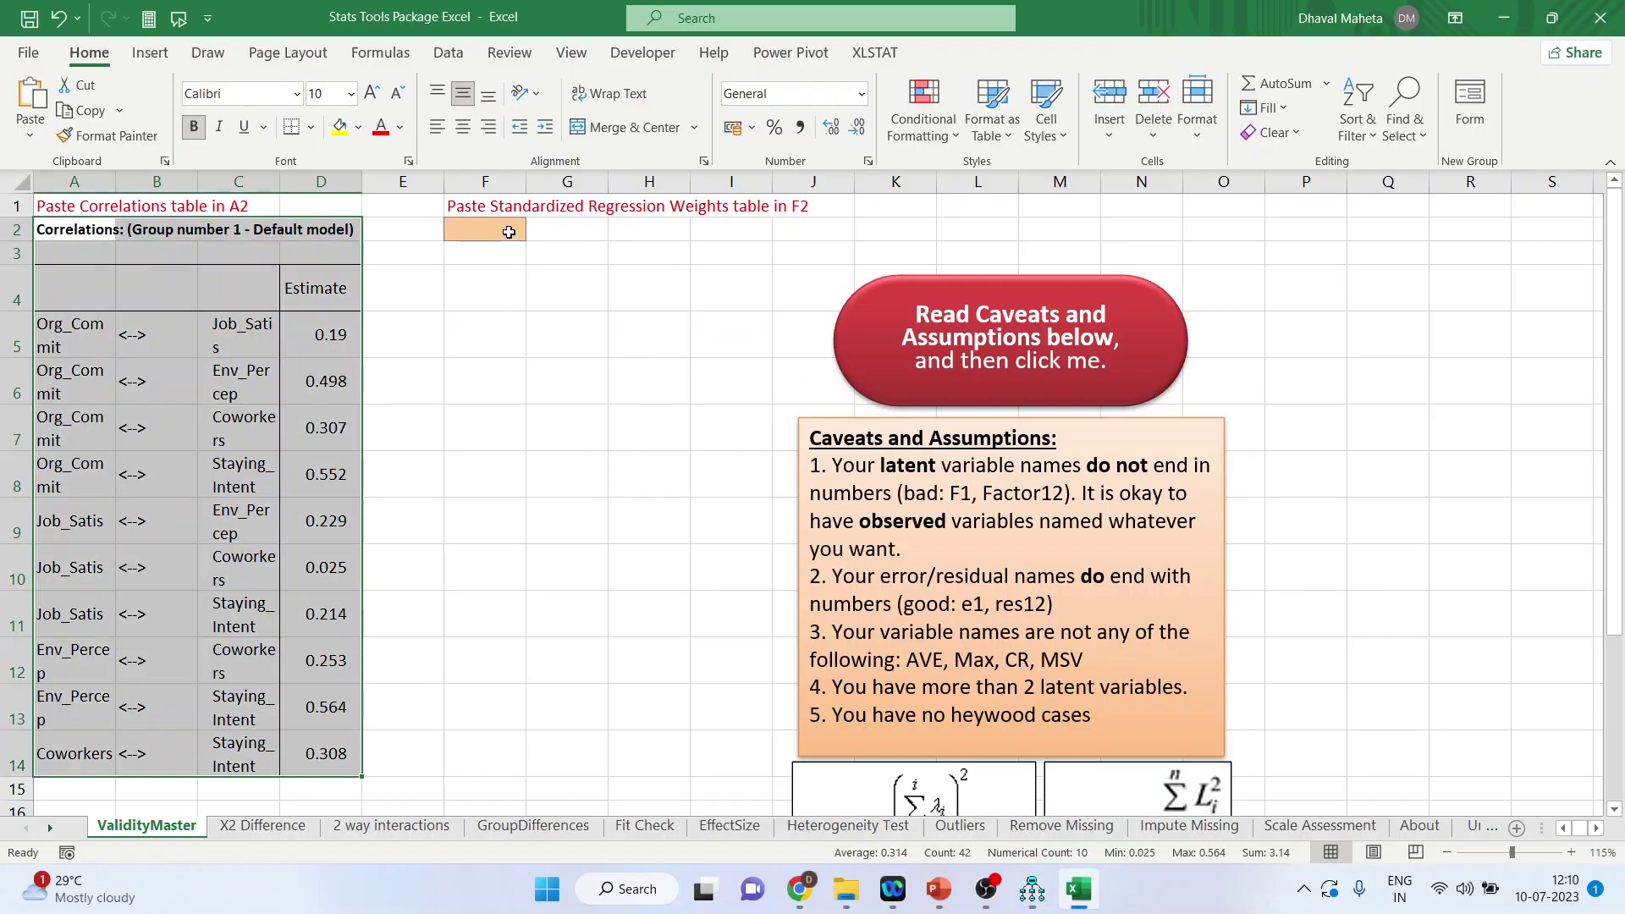
left_click(509, 232)
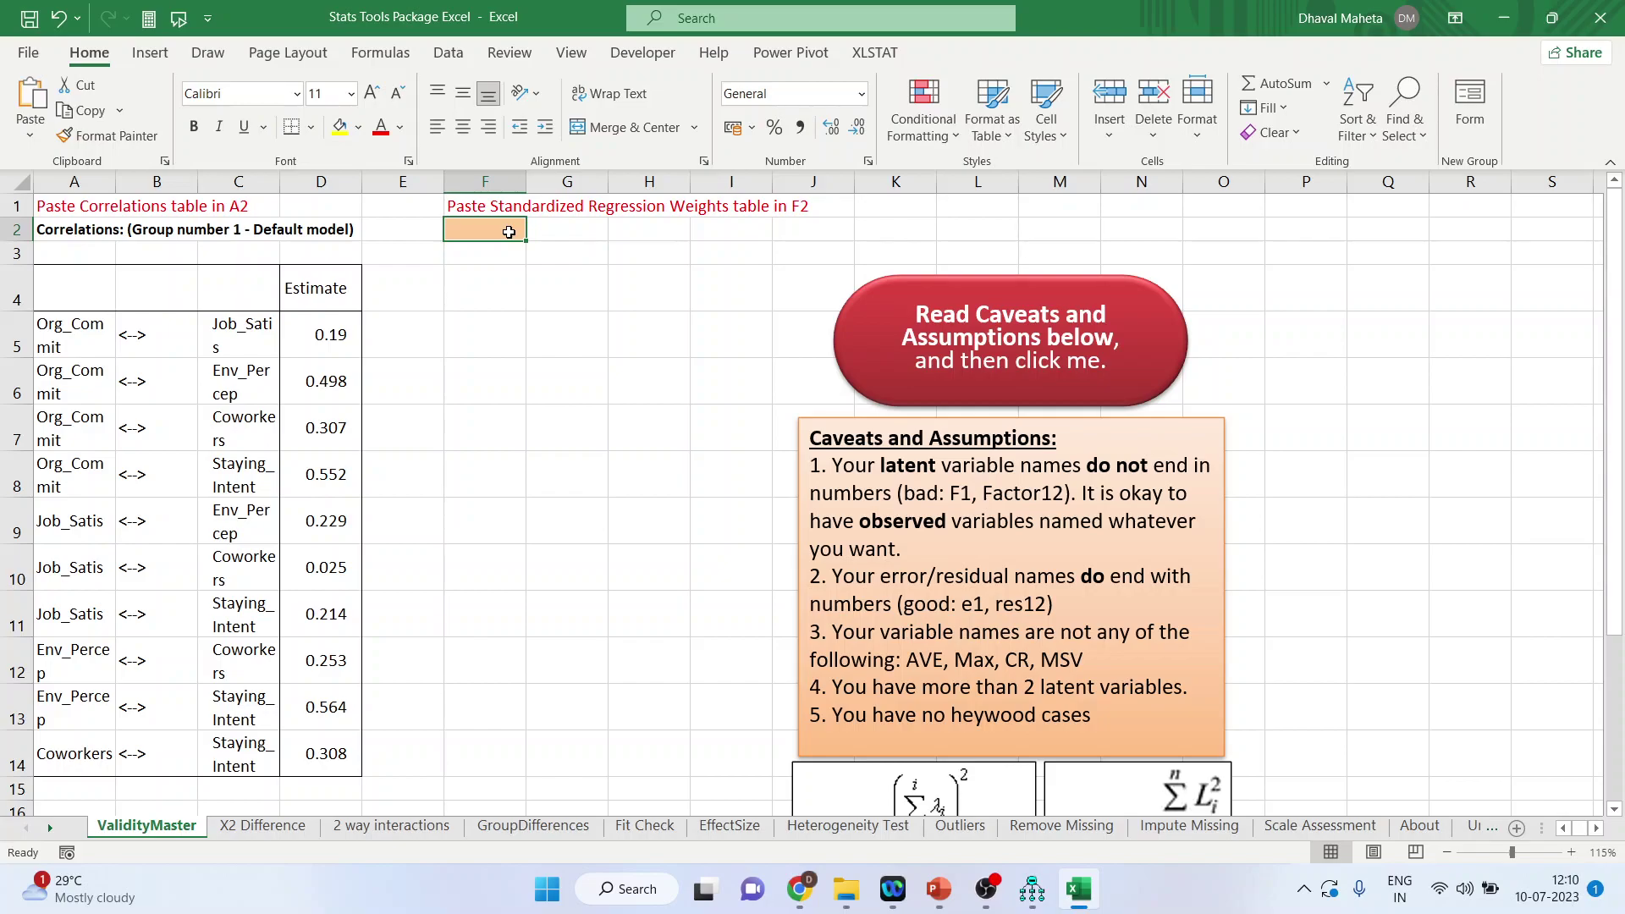
key("ctrl+v")
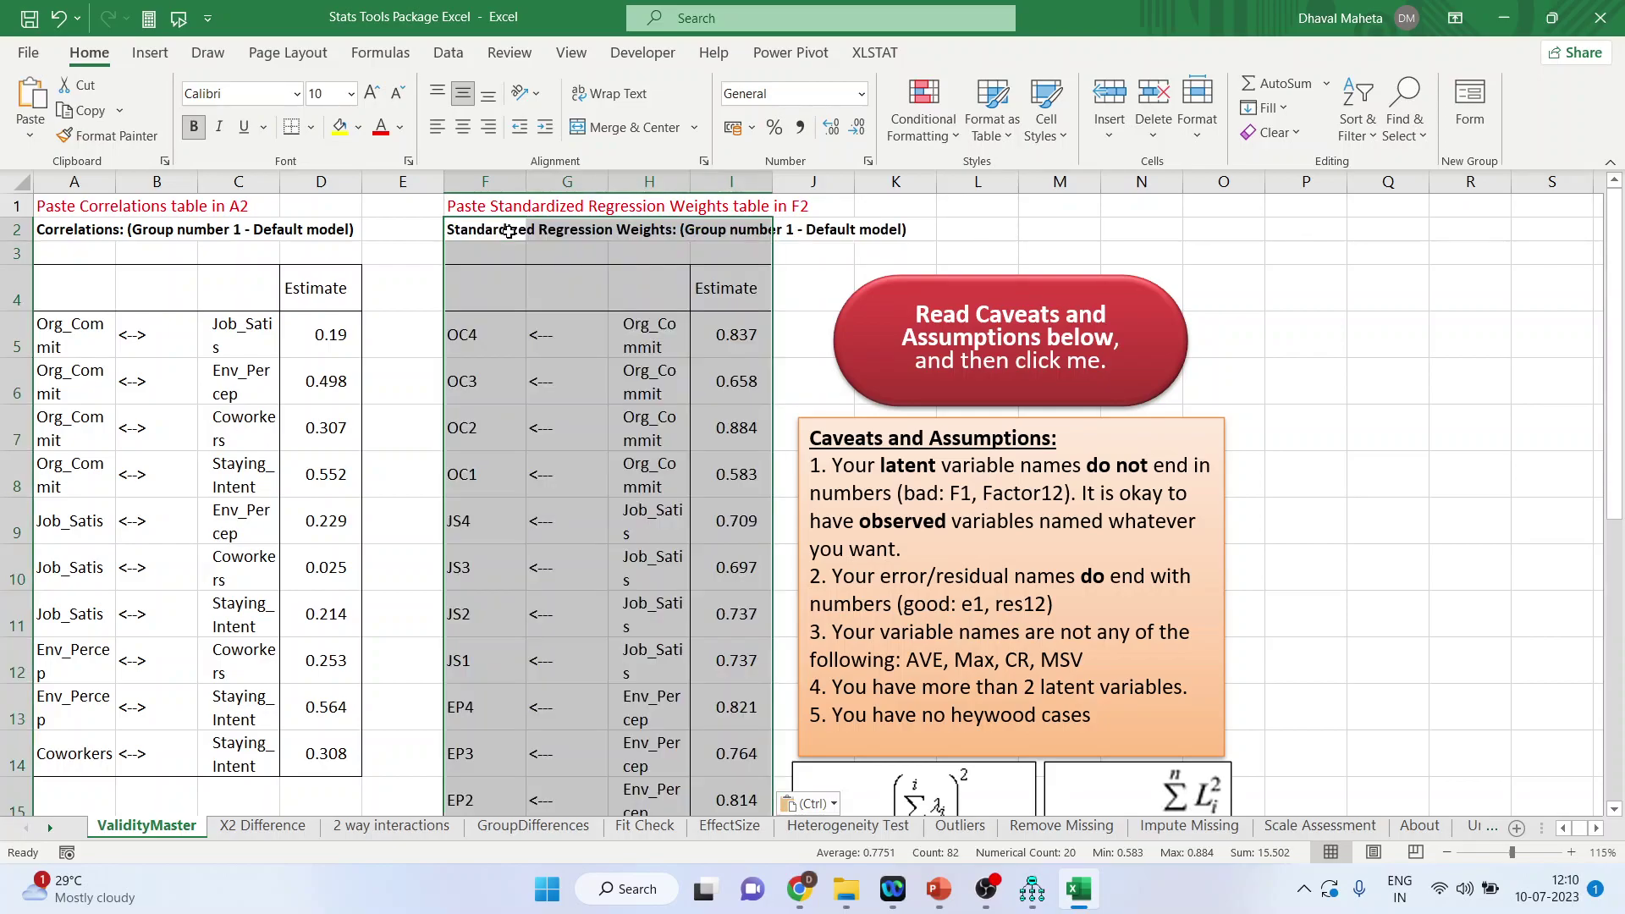
key("ctrl+minus")
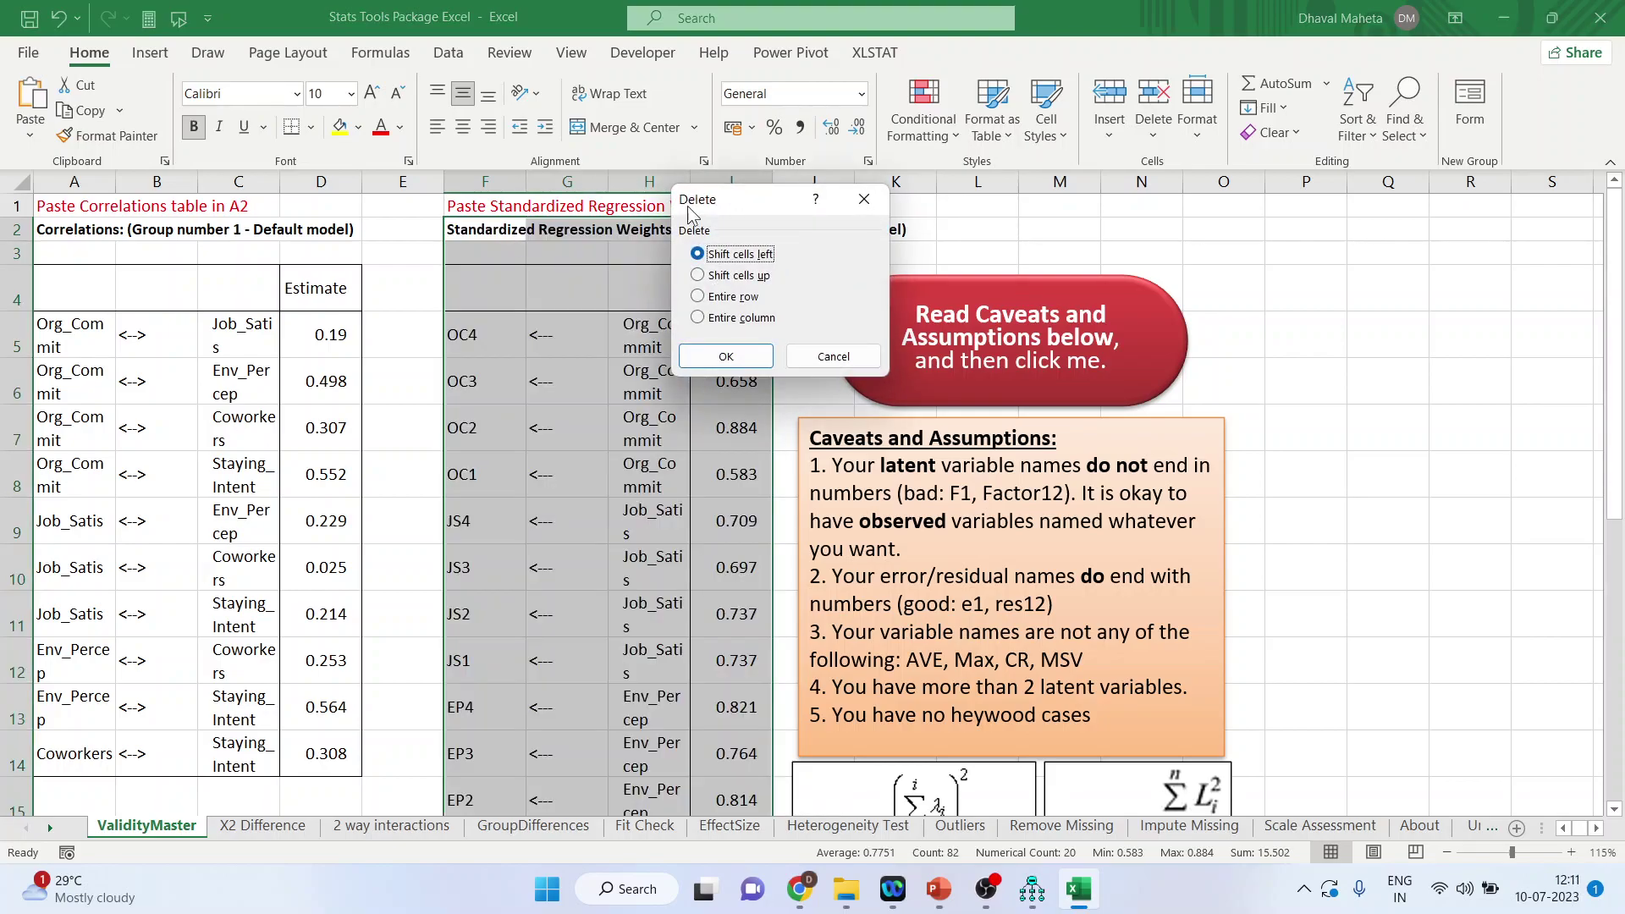
left_click(865, 206)
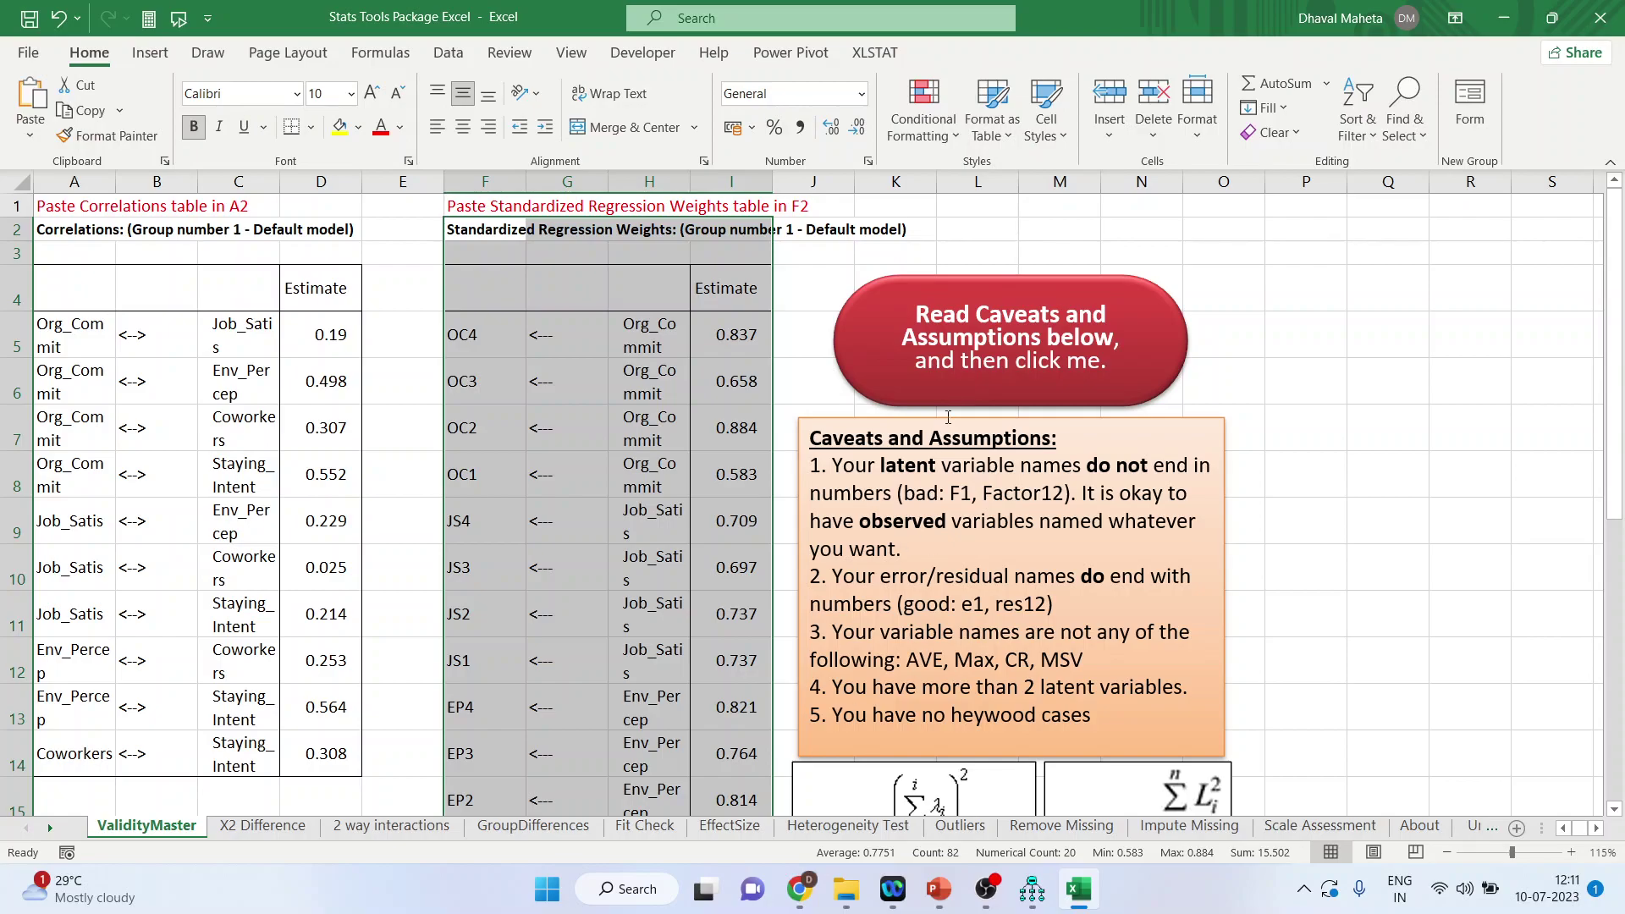
- Run the ValidityMaster macro on the pasted tables, dismiss the Delete dialog, and select the validity verdict in cell A8
left_click(980, 354)
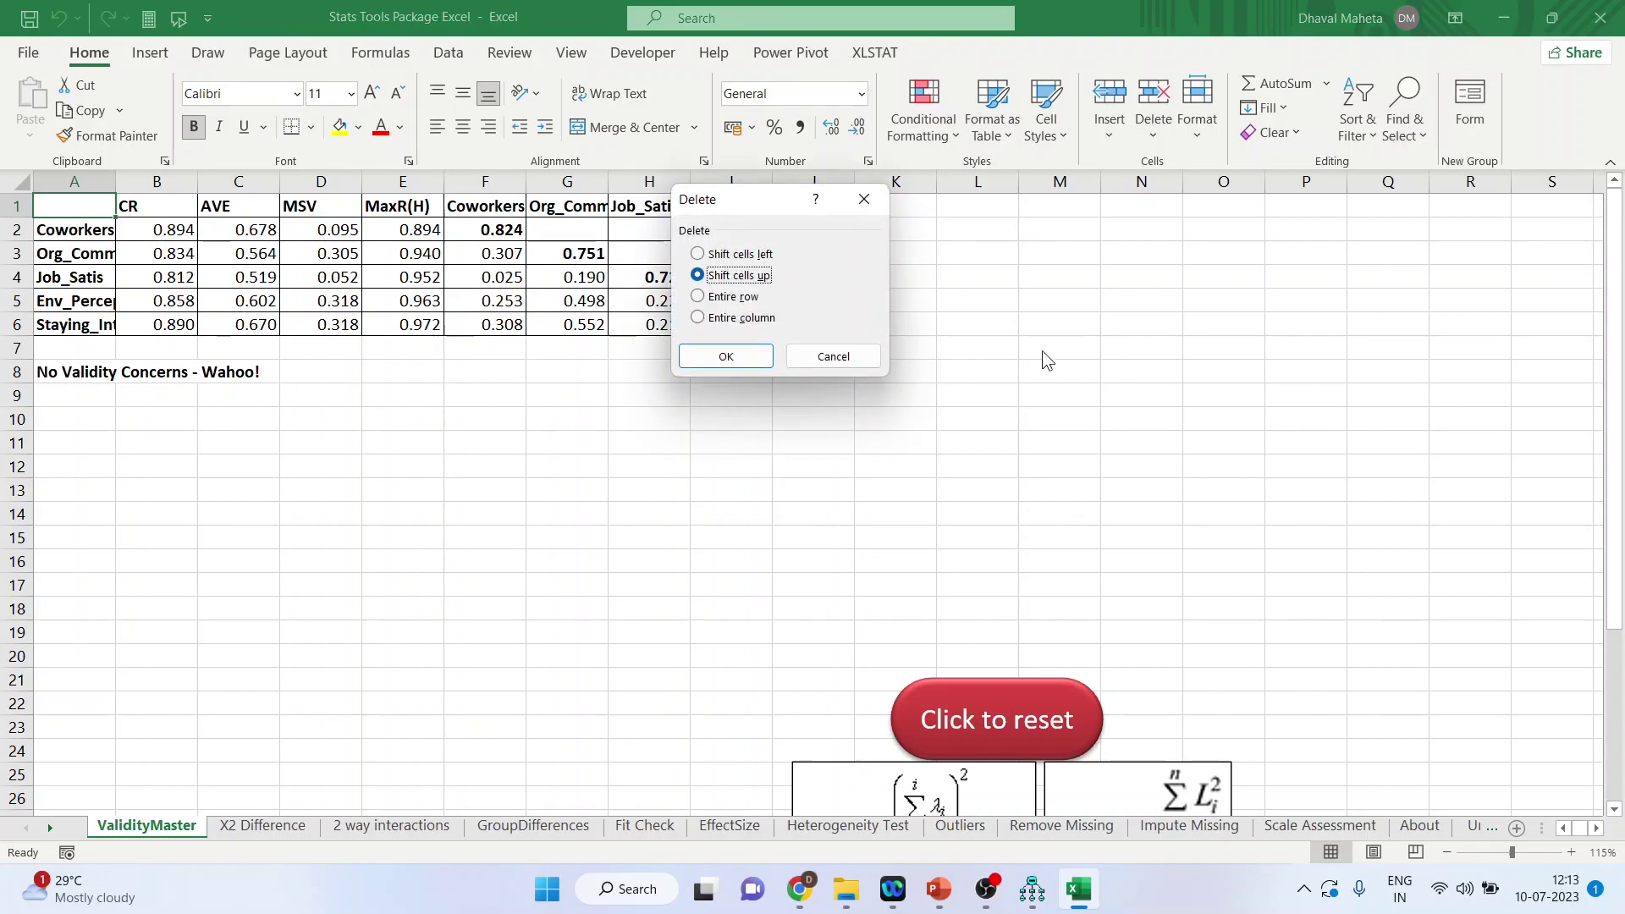
left_click(821, 359)
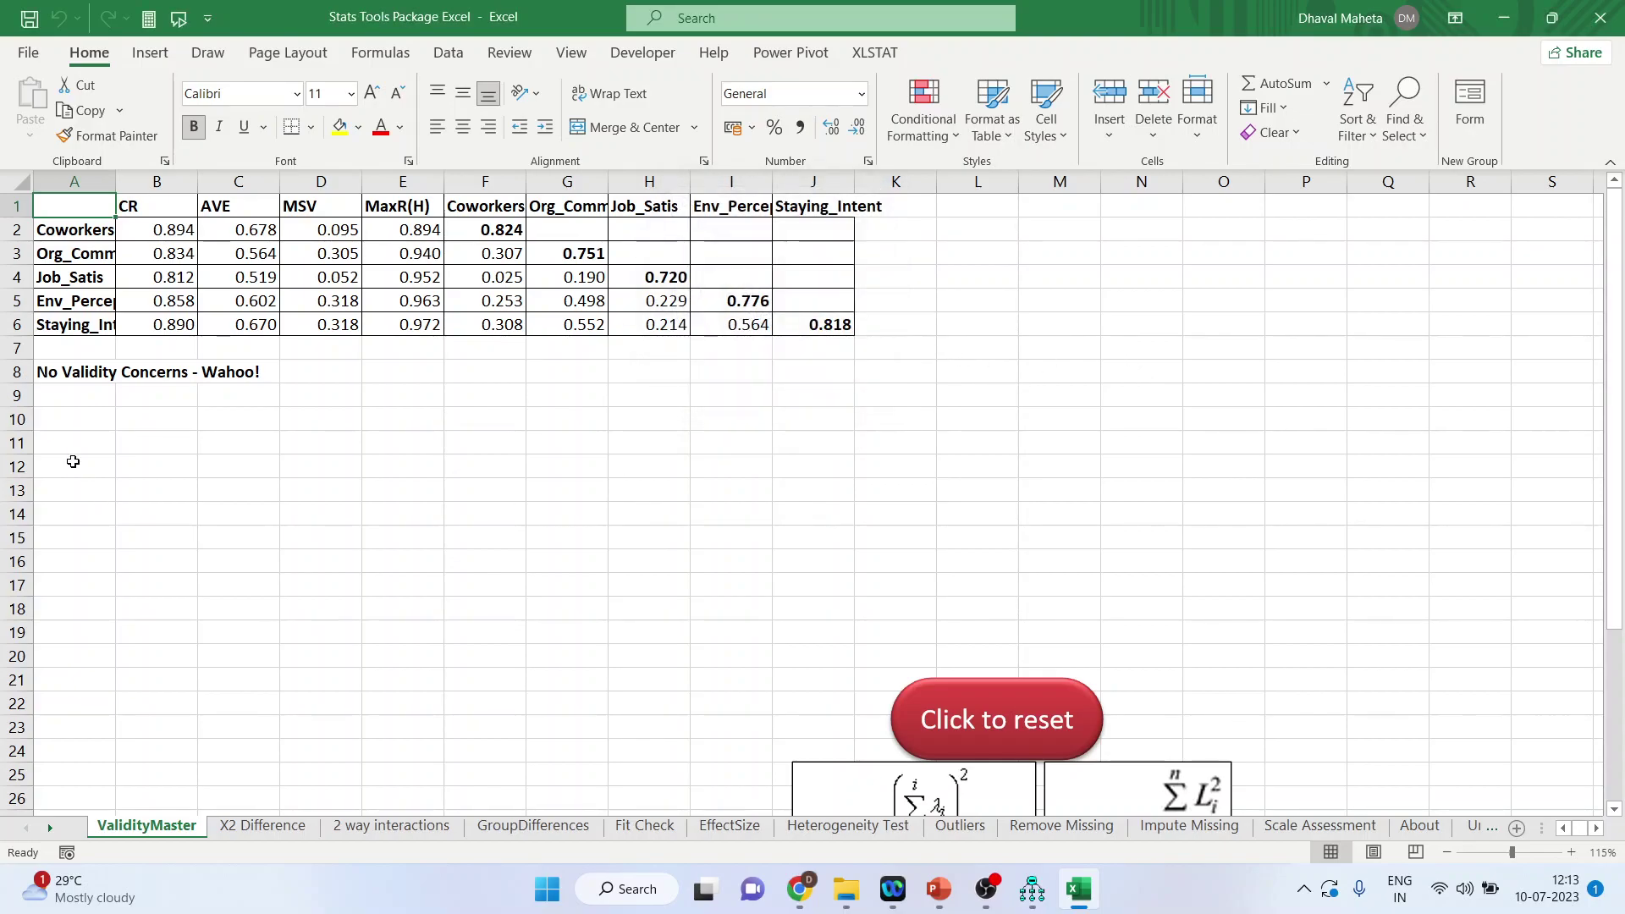
left_click(47, 371)
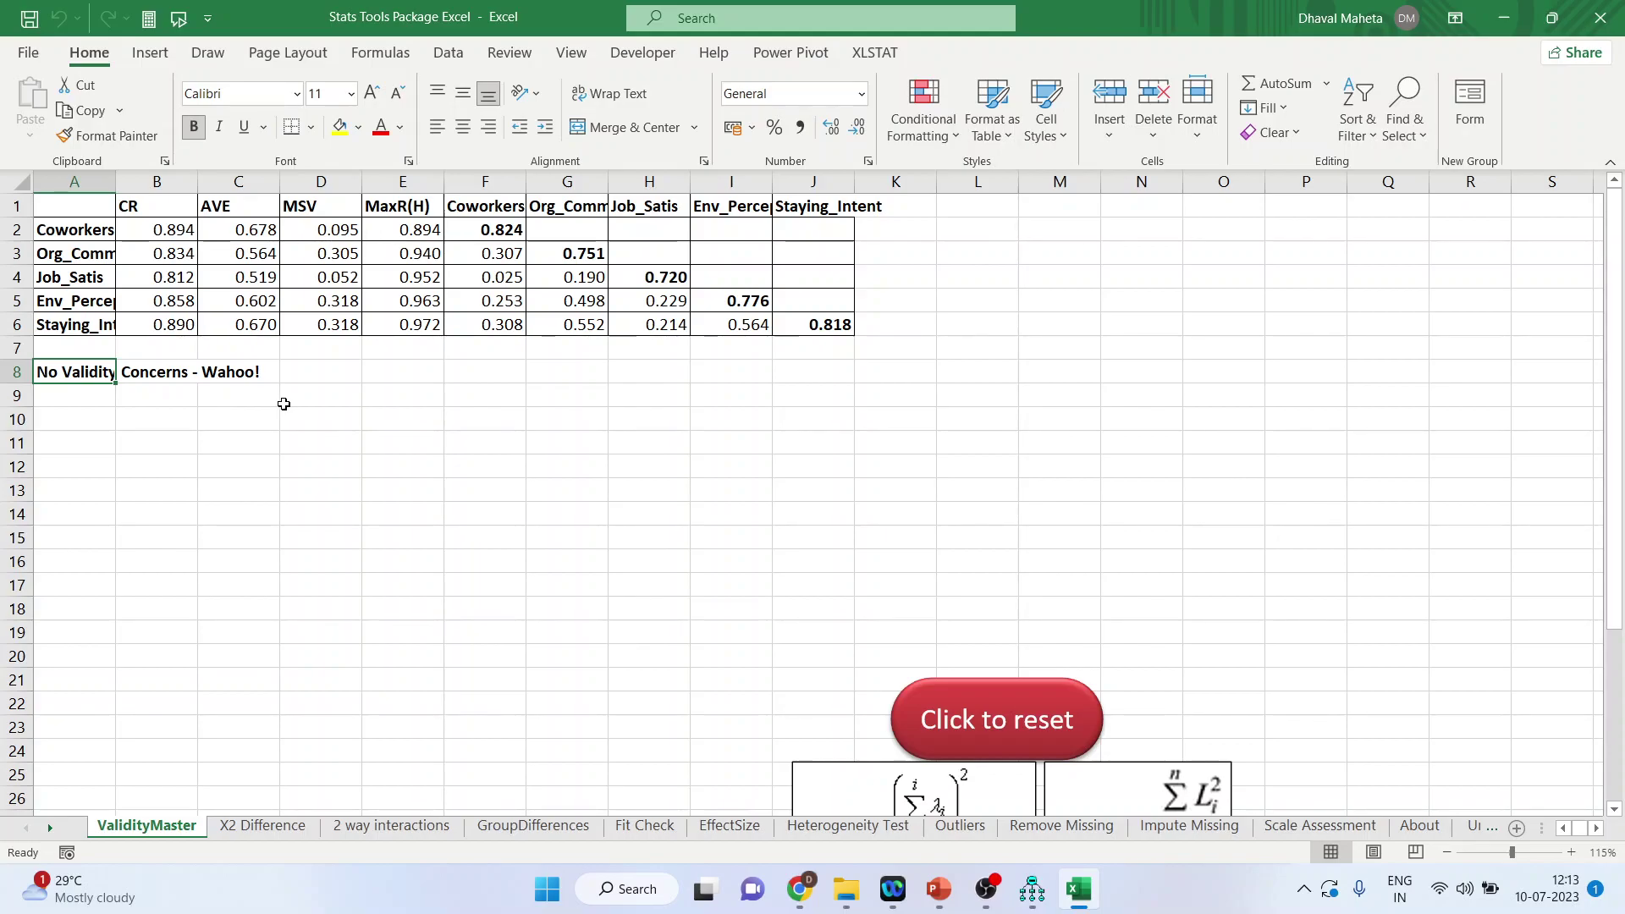
- Switch to PowerPoint, show slide 31 with the reliability and validity thresholds full screen, and exit the slide show
left_click(938, 889)
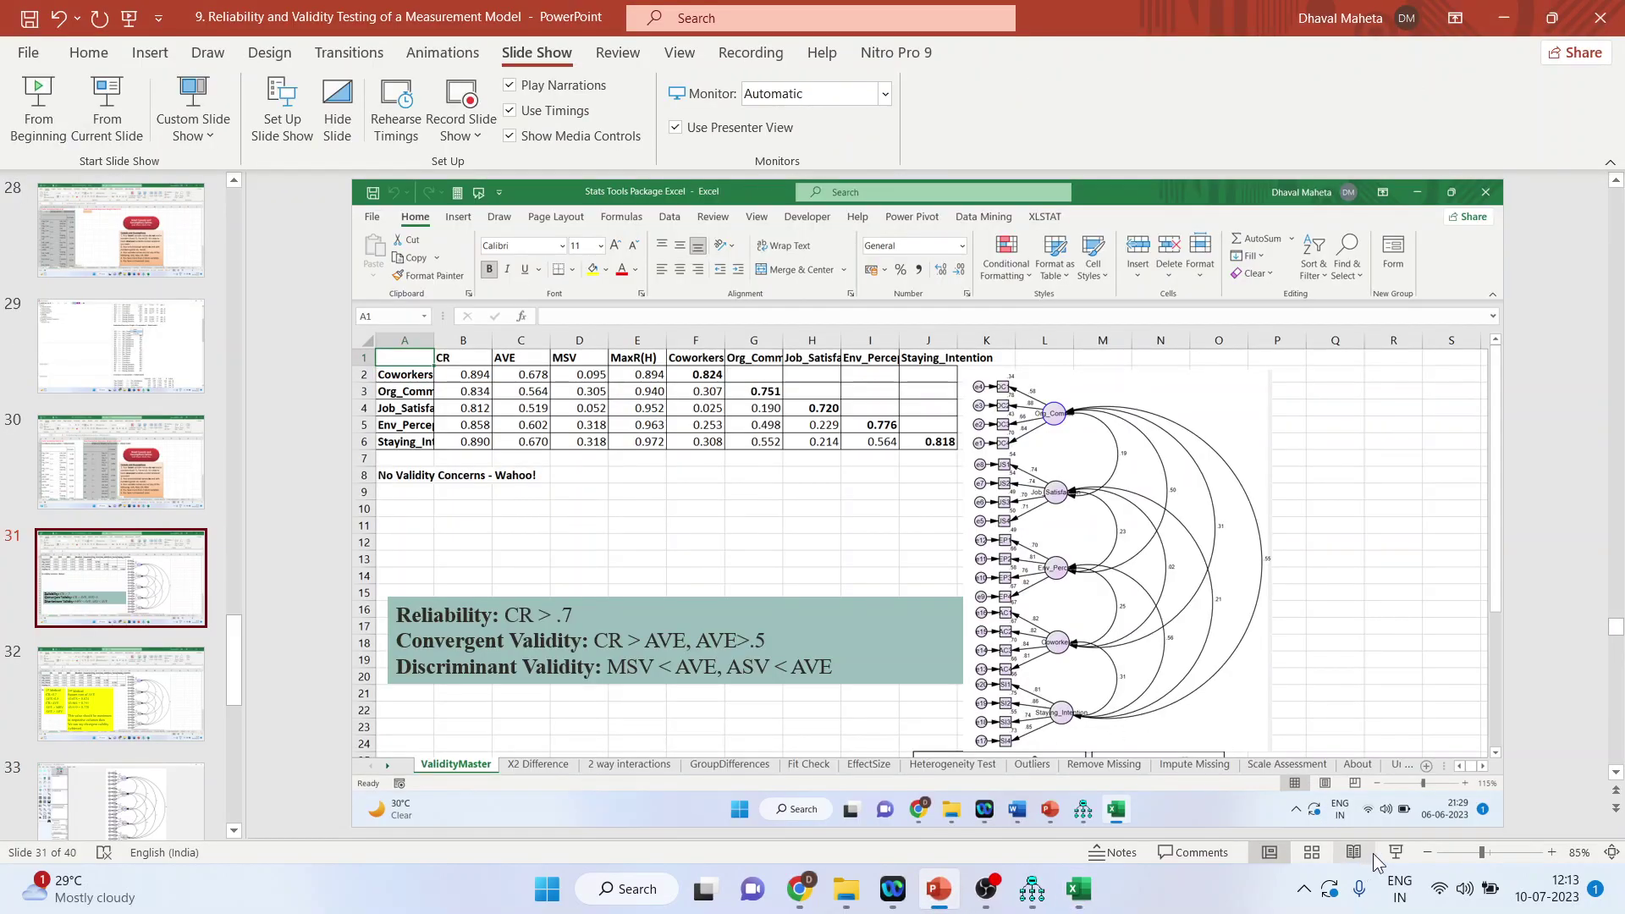
left_click(1406, 856)
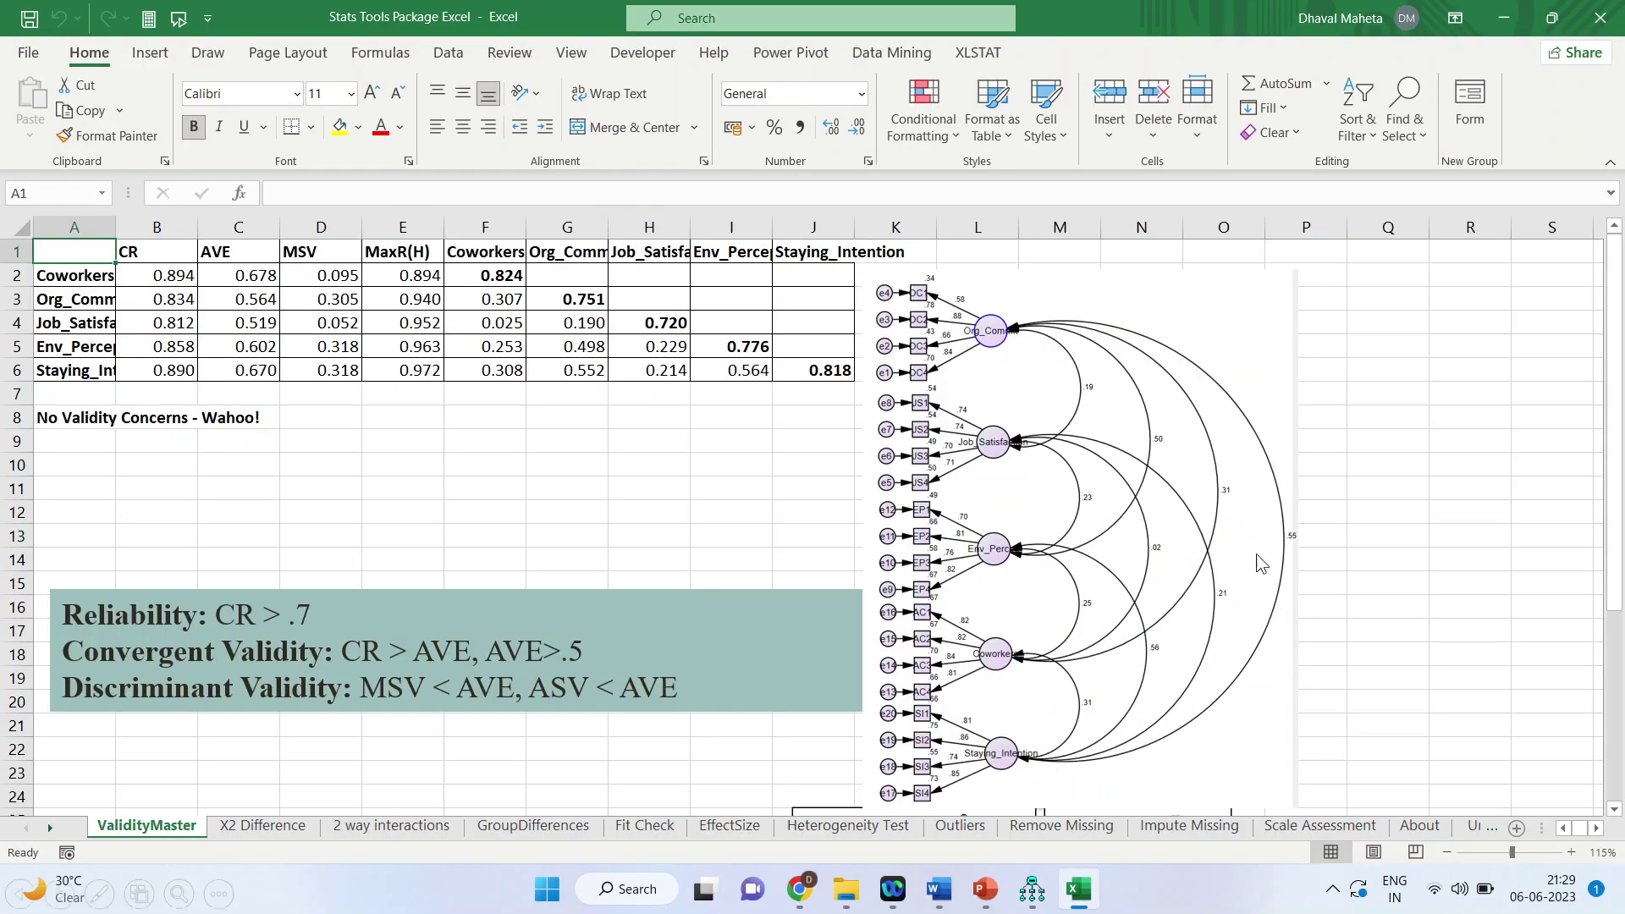
left_click(1041, 908)
scroll(1074, 692, "up", 1)
key("Escape")
- Switch to the Hbat(demo) path diagram in Amos, close both variable lists, and display the output path diagram with its estimates
mouse_move(1032, 893)
left_click(880, 811)
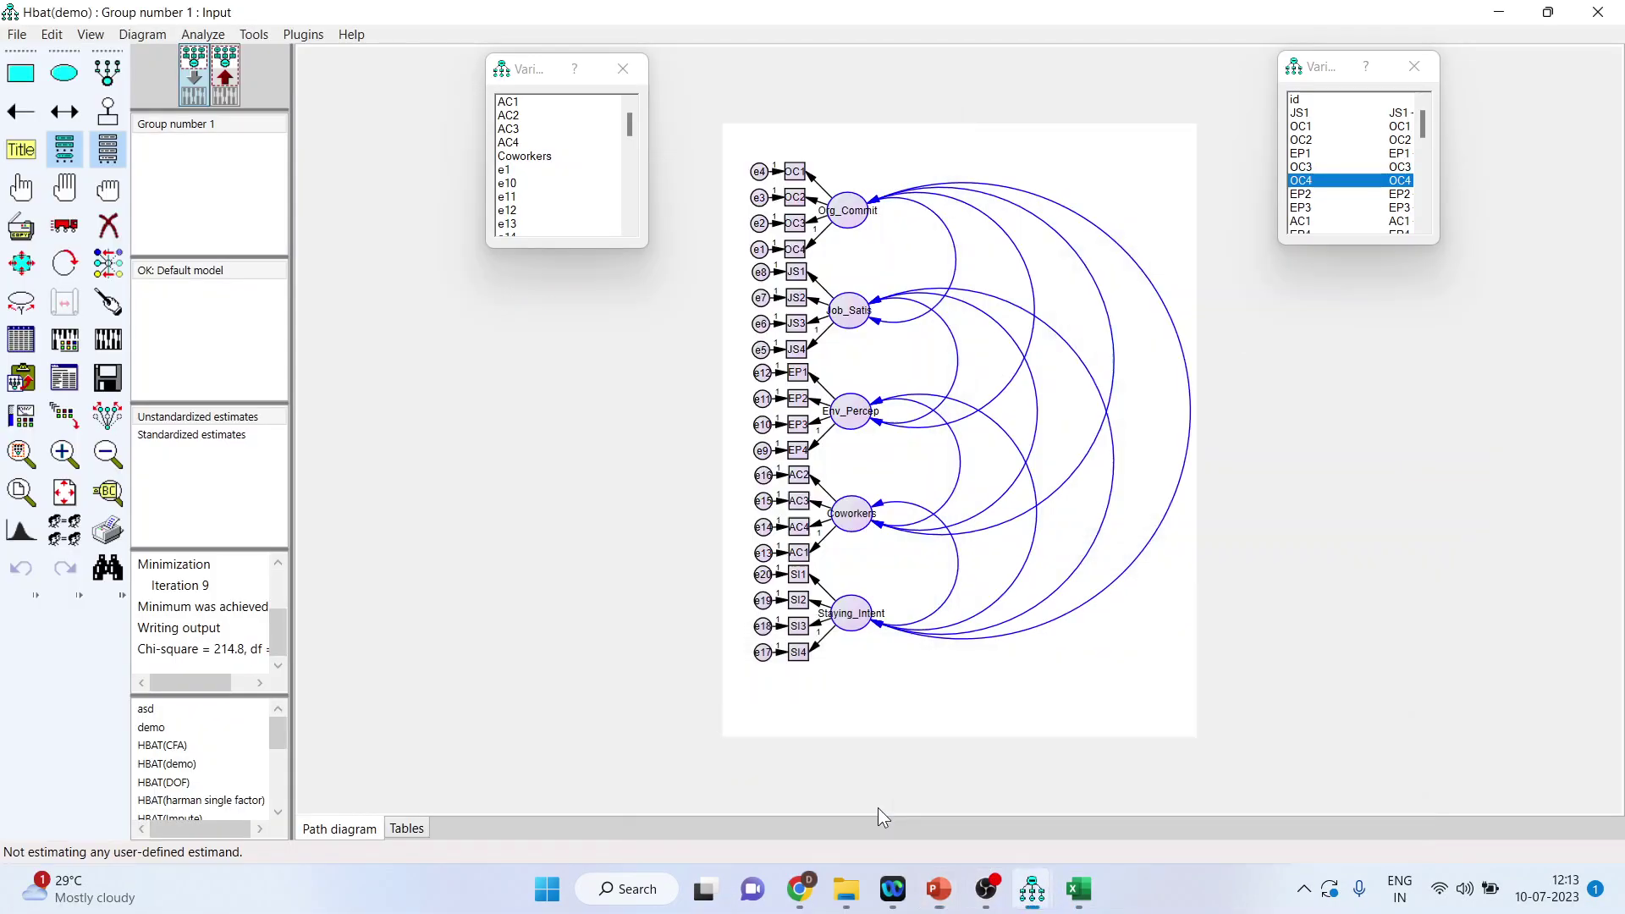
left_click(619, 76)
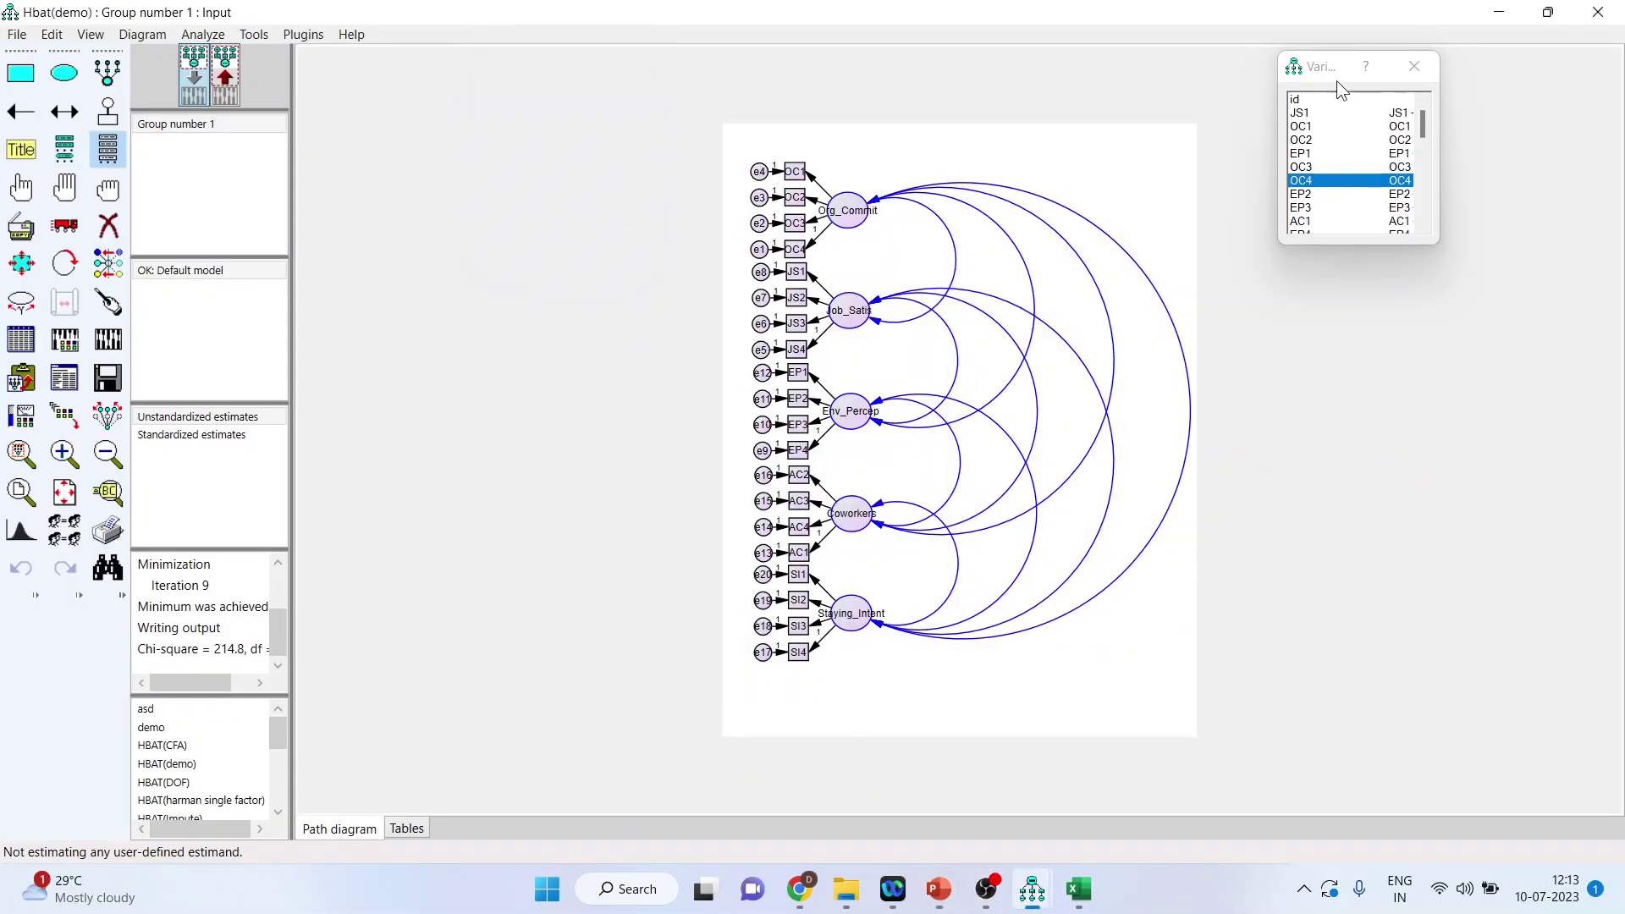
left_click(1414, 67)
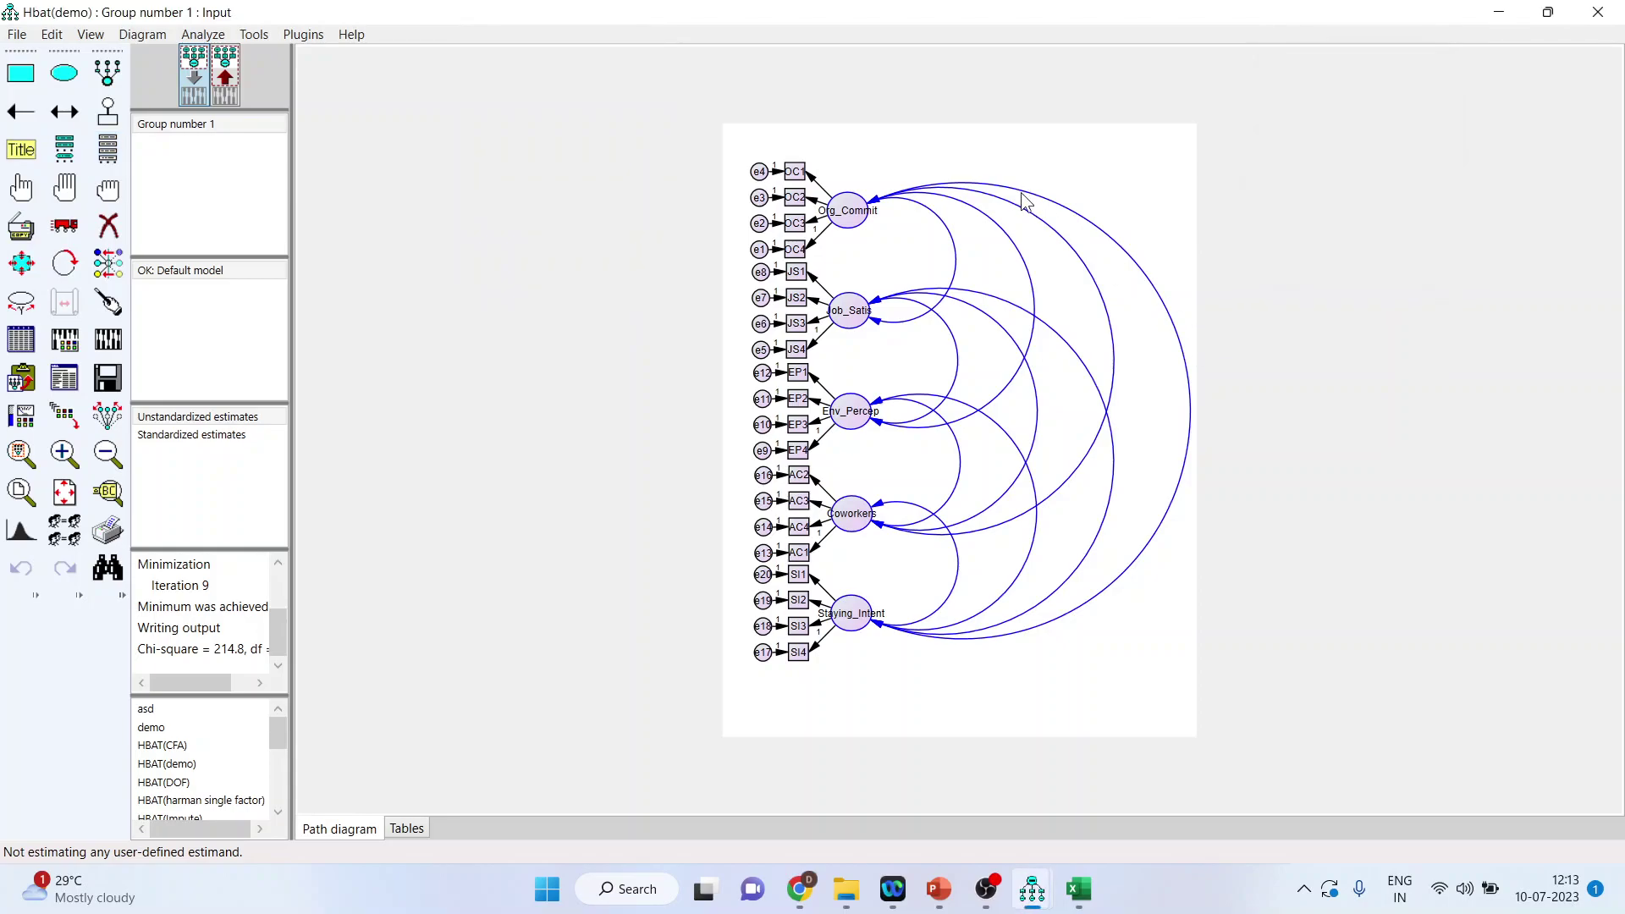
left_click(226, 83)
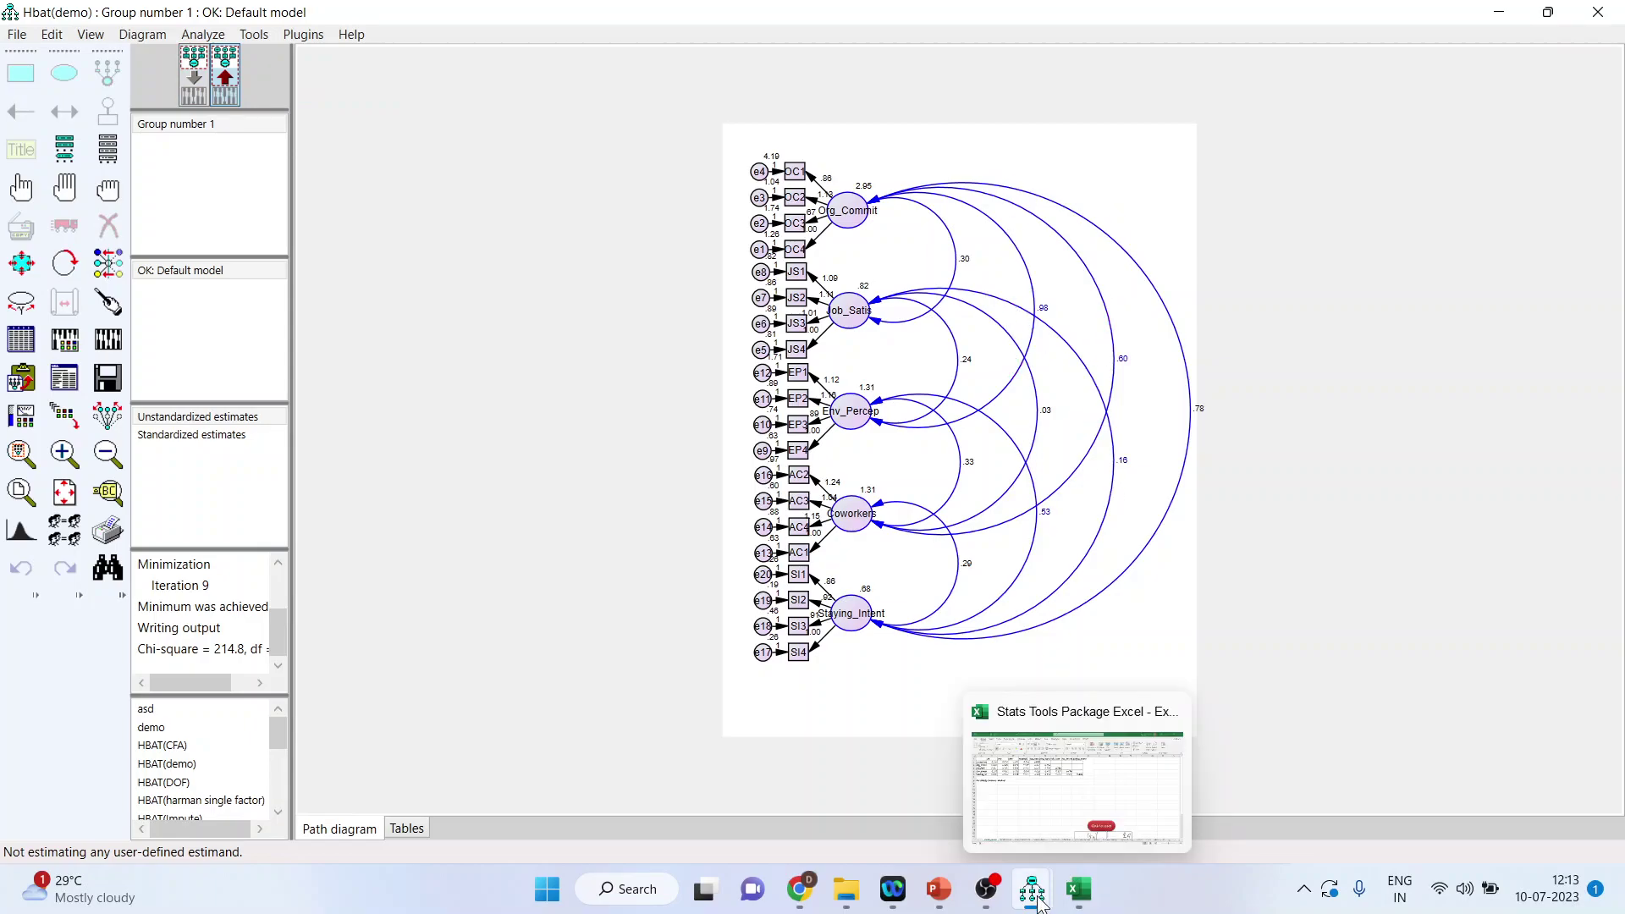
- Return to PowerPoint and restart the slide show from slide 31 to examine the reliability and validity criteria
mouse_move(935, 899)
left_click(939, 813)
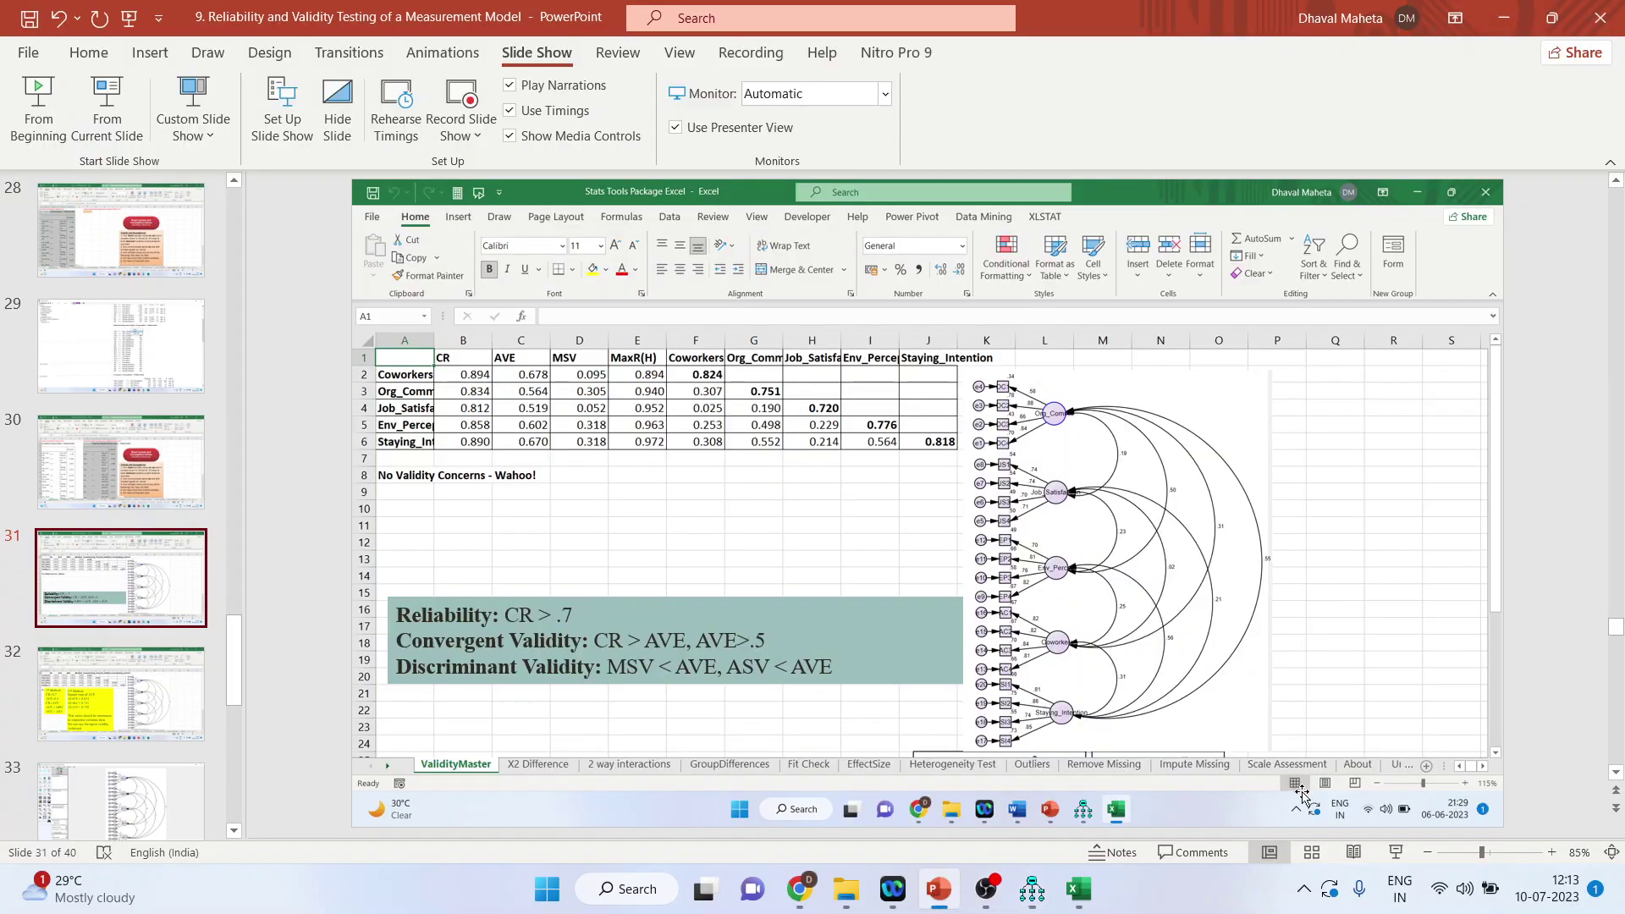
left_click(1397, 853)
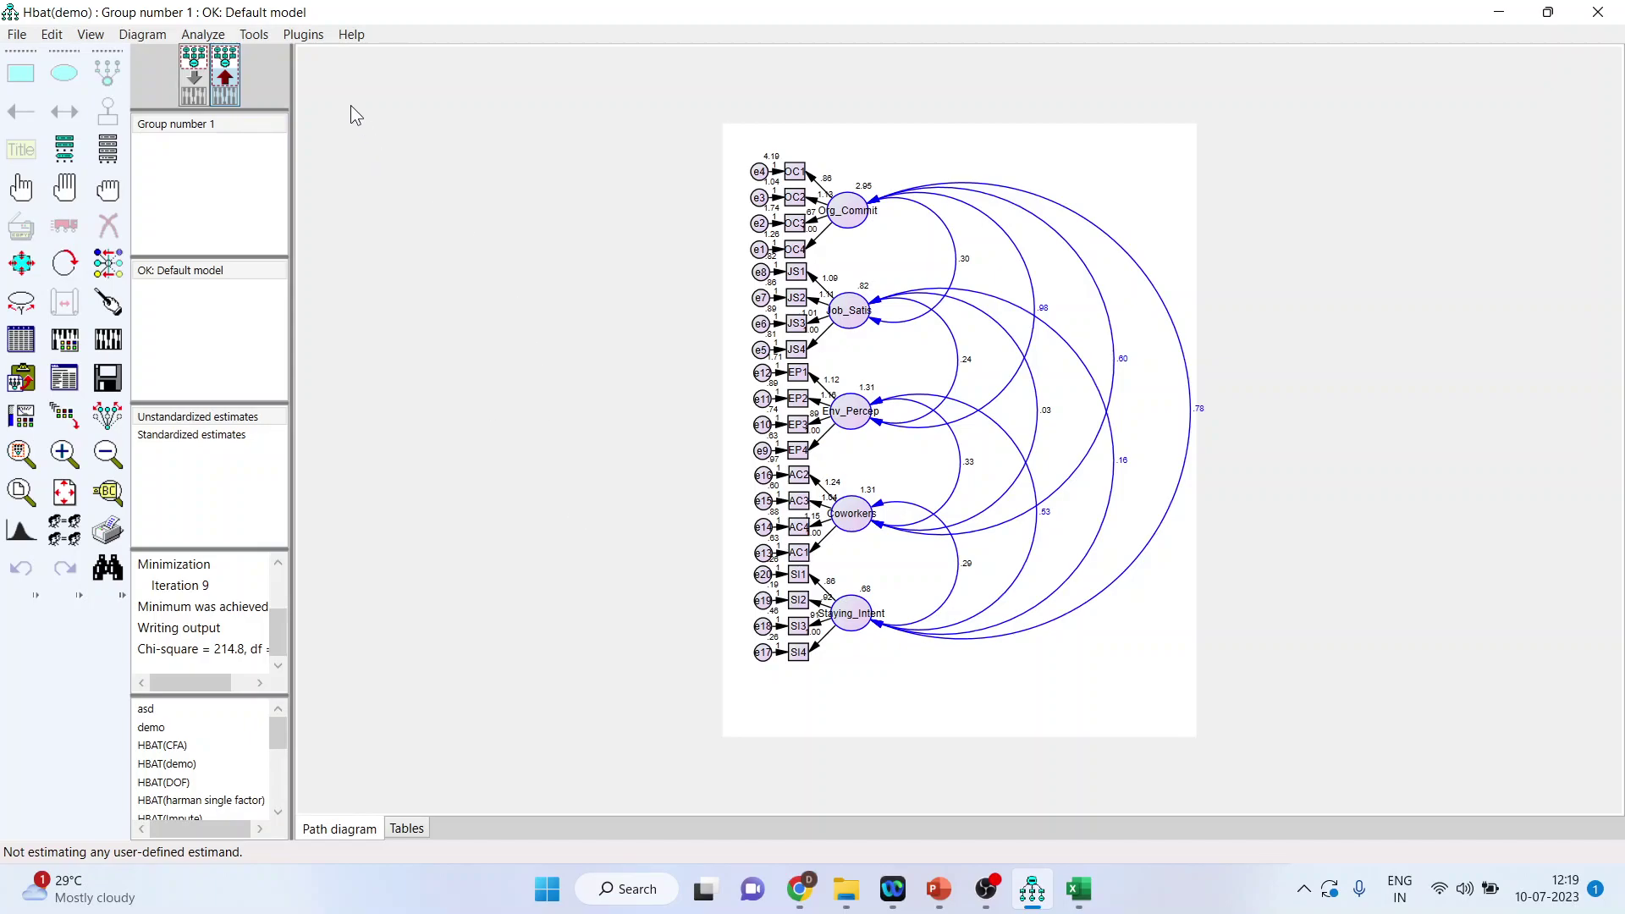
- Switch to StatWiki in Chrome, open its shared plugins folder, dismiss the network warning, and open the Version 24-25 folder
left_click(307, 38)
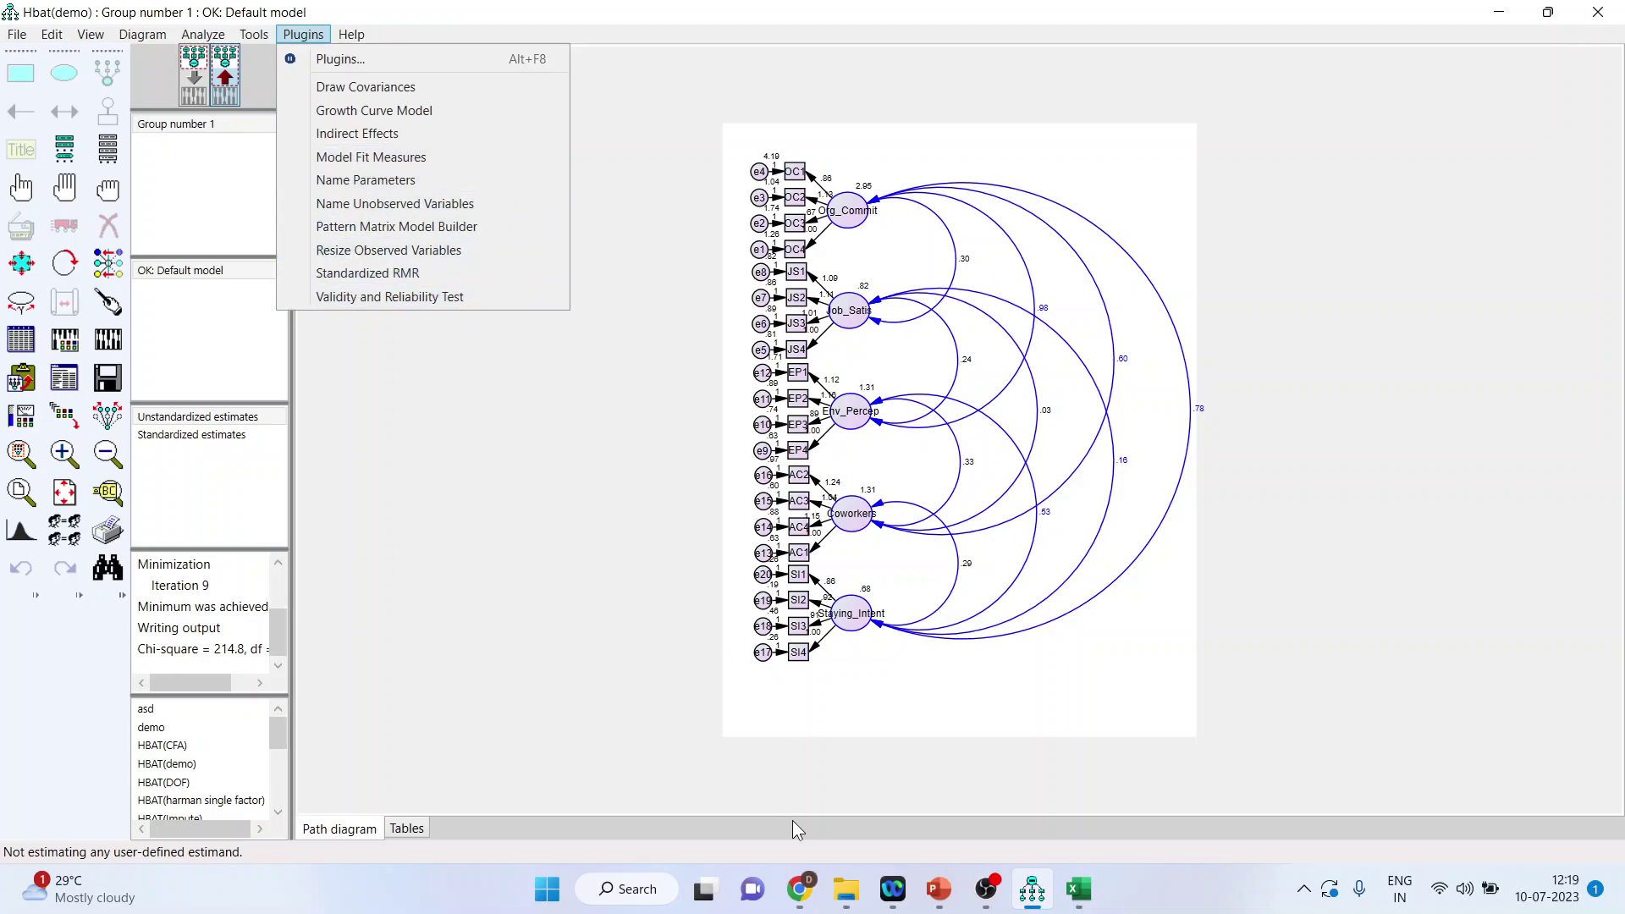
left_click(815, 904)
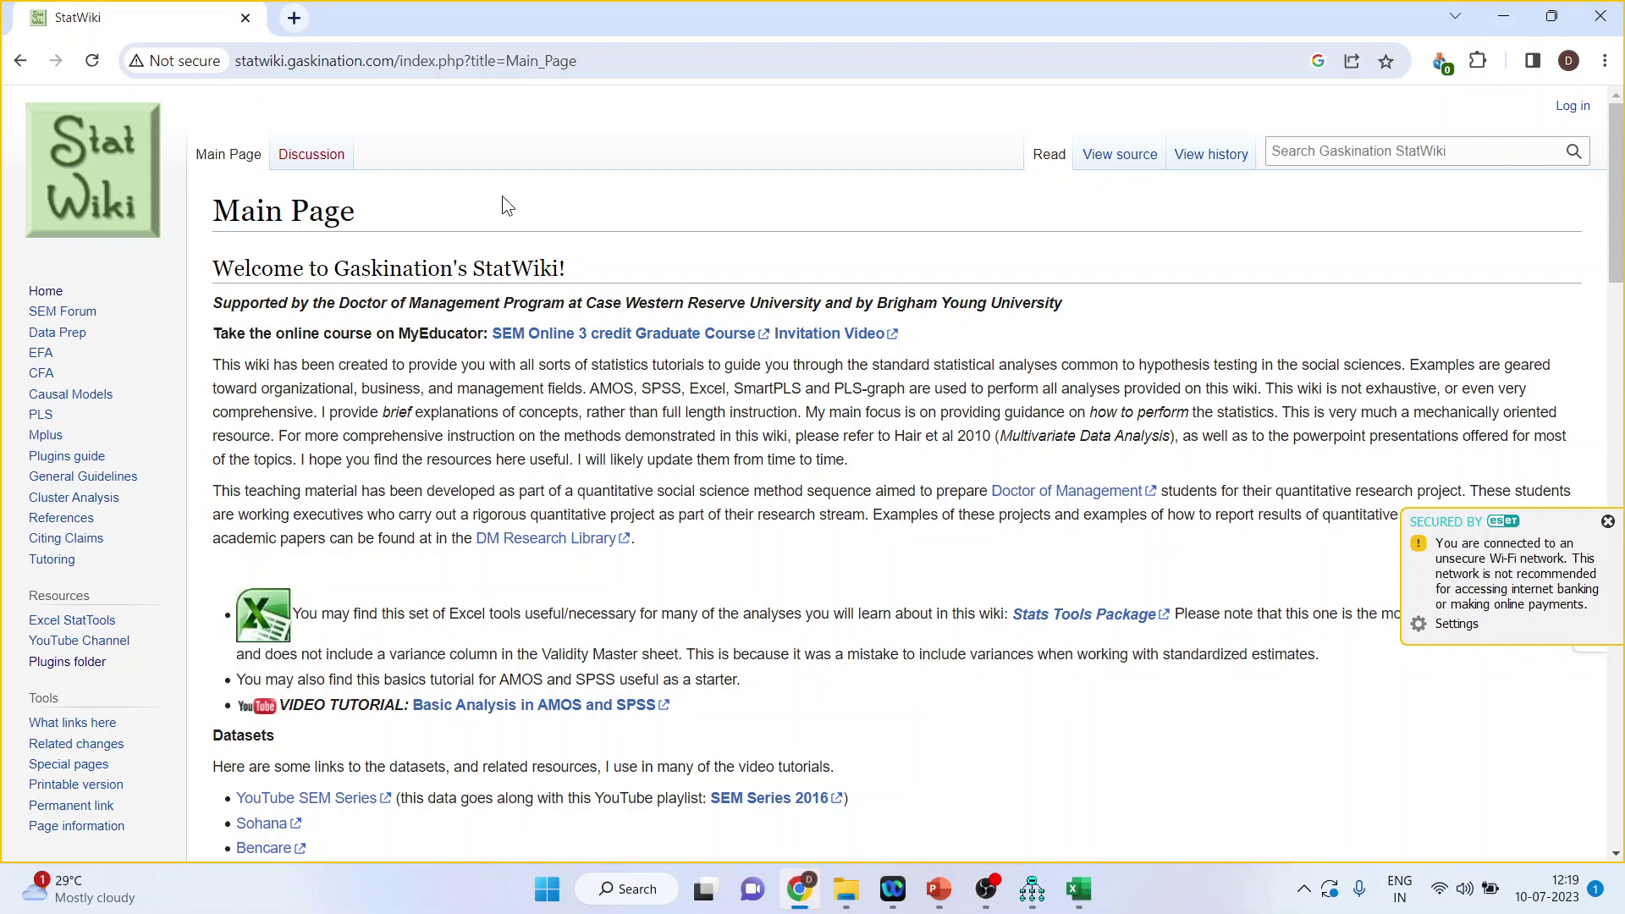
left_click(77, 665)
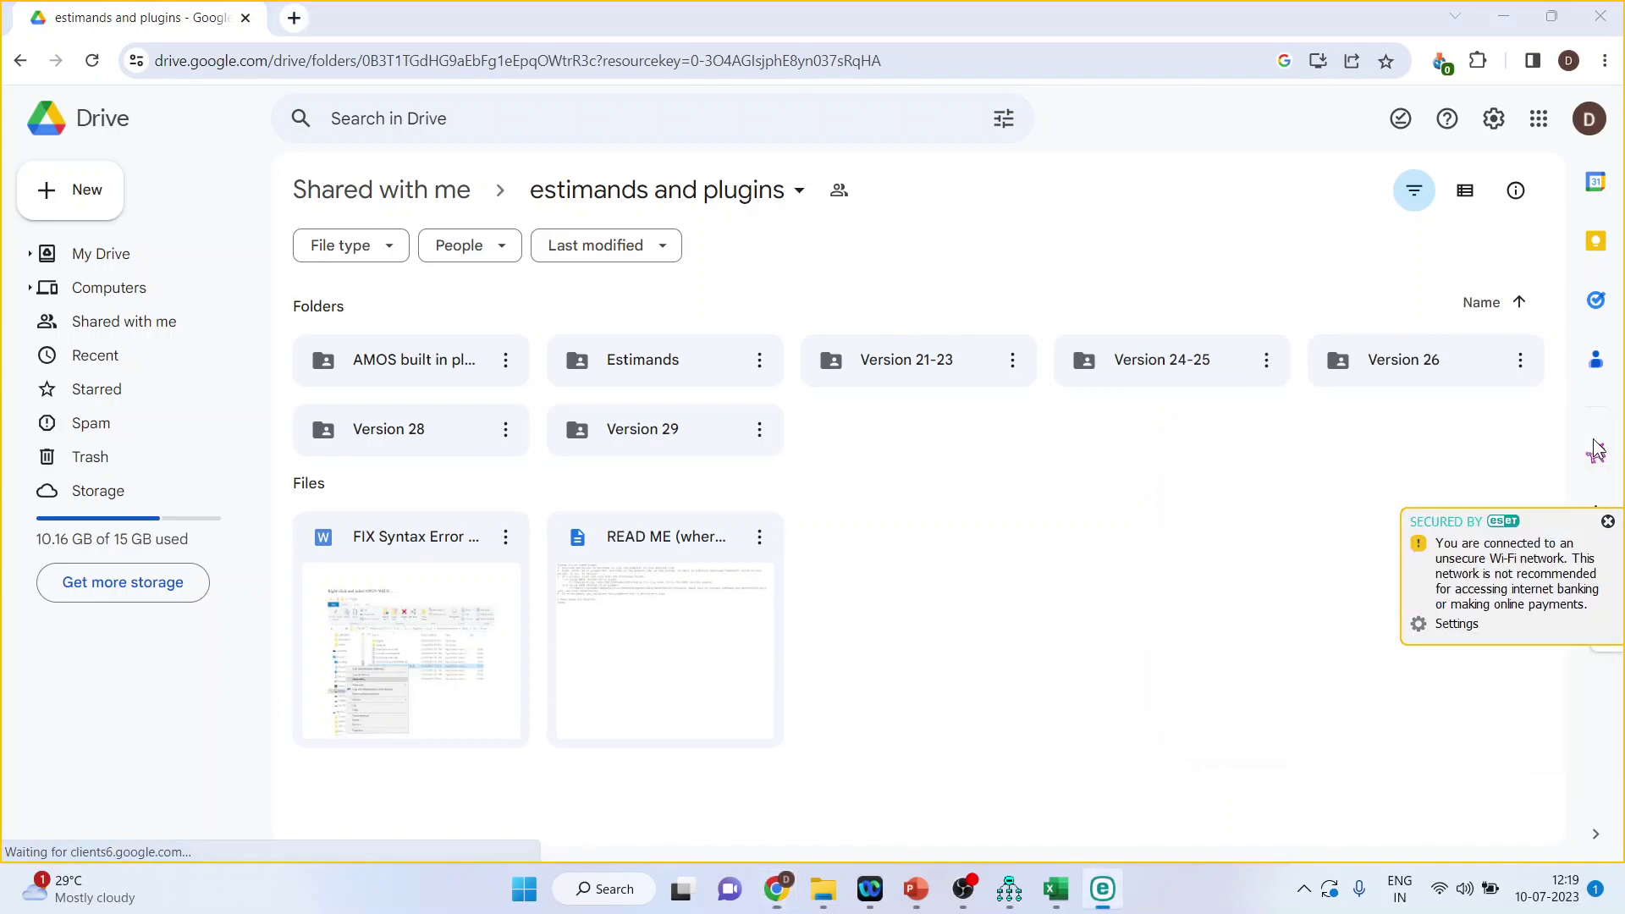
left_click(1607, 521)
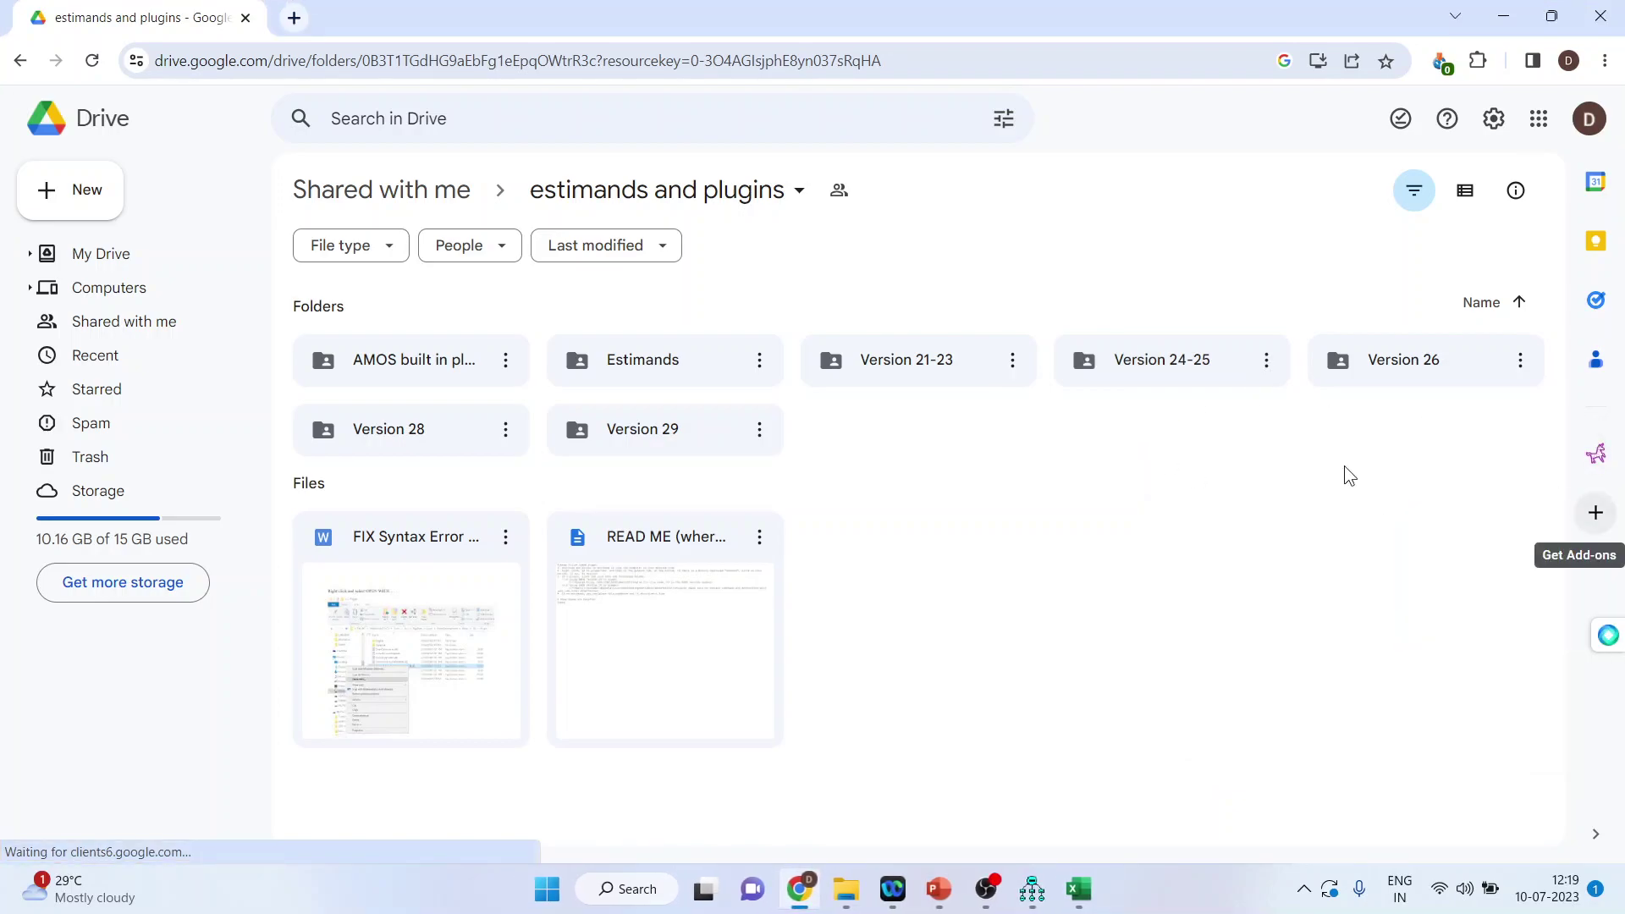
left_click(1153, 375)
double_click(1152, 372)
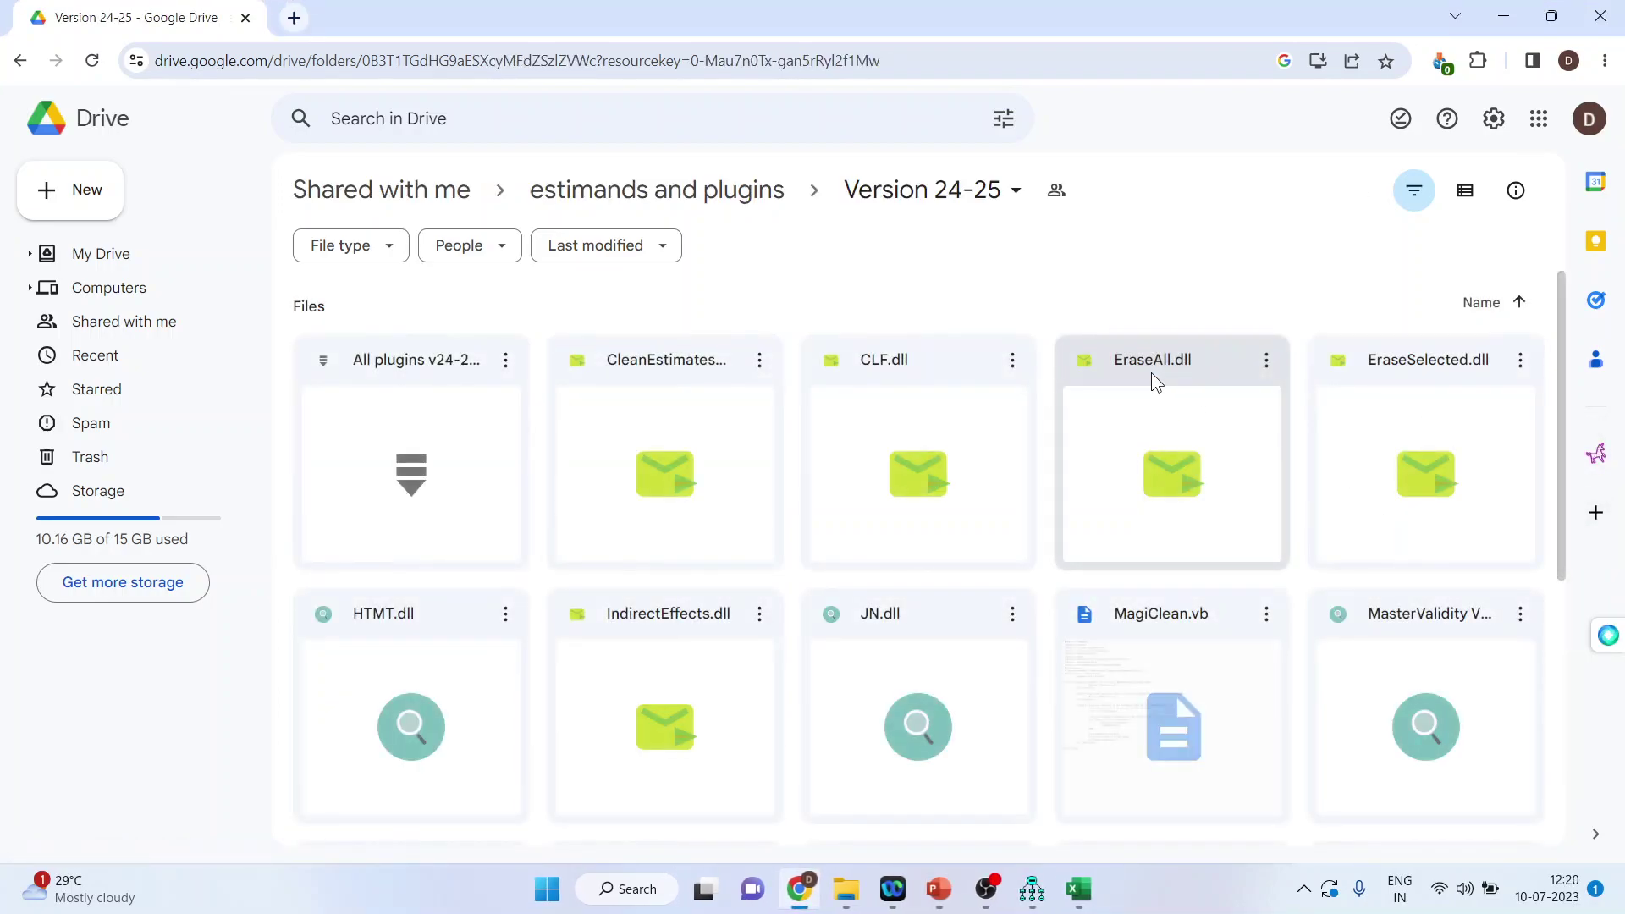
- Download MasterValidity V2.dll from the Version 24-25 folder and keep the file despite the browser's harm warning
scroll(1124, 582, "down", 3)
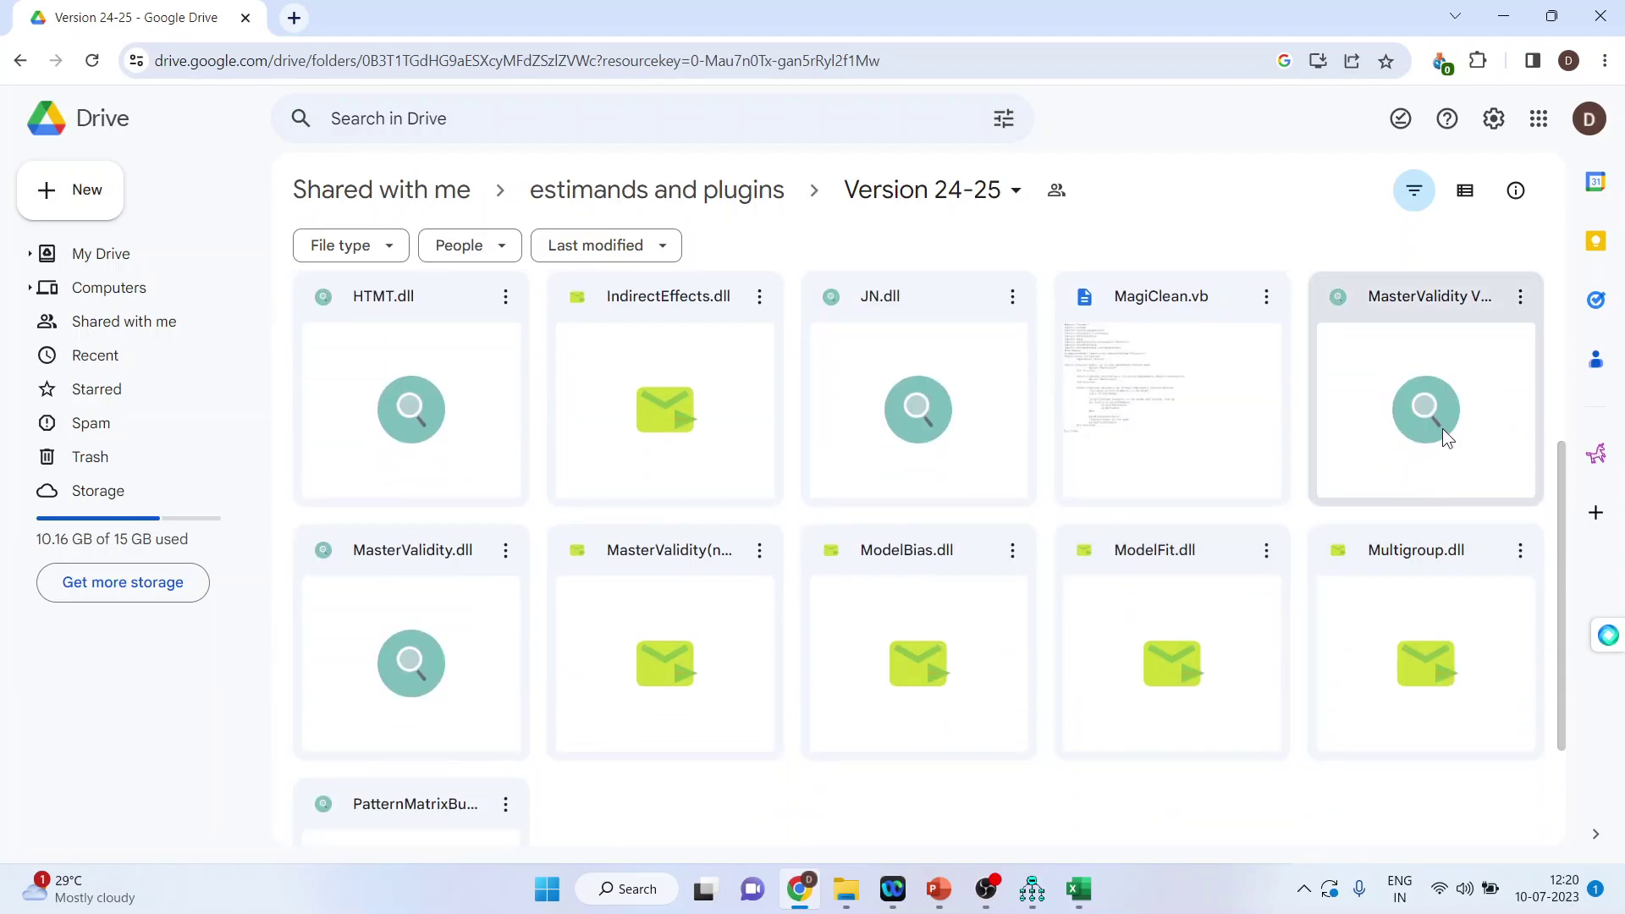
double_click(1434, 405)
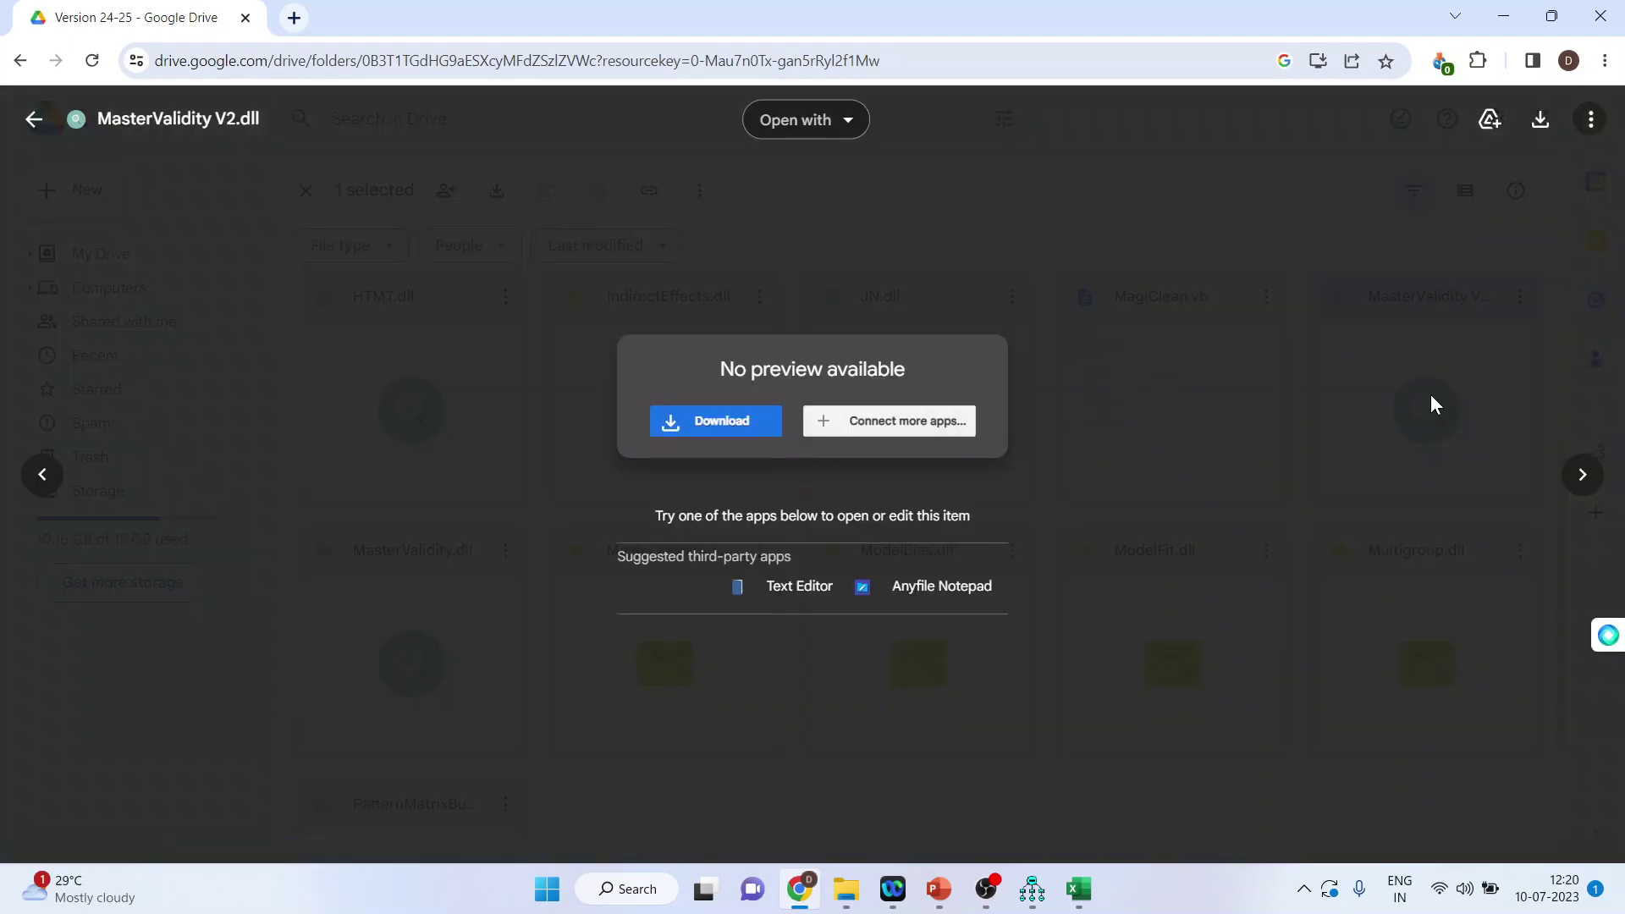
left_click(692, 427)
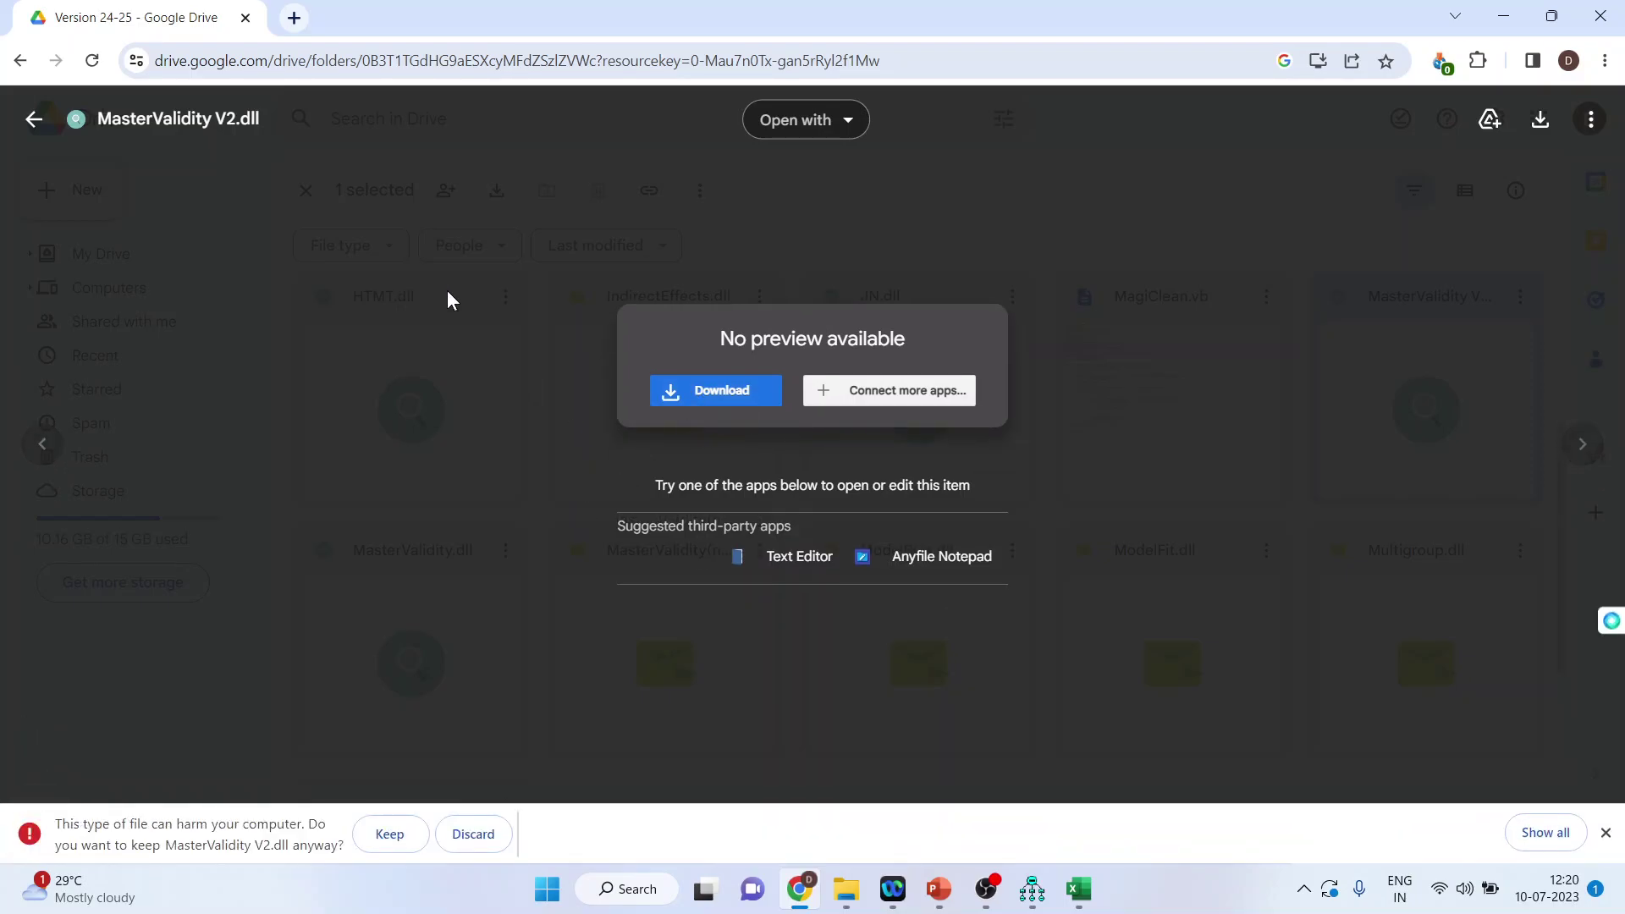
left_click(848, 897)
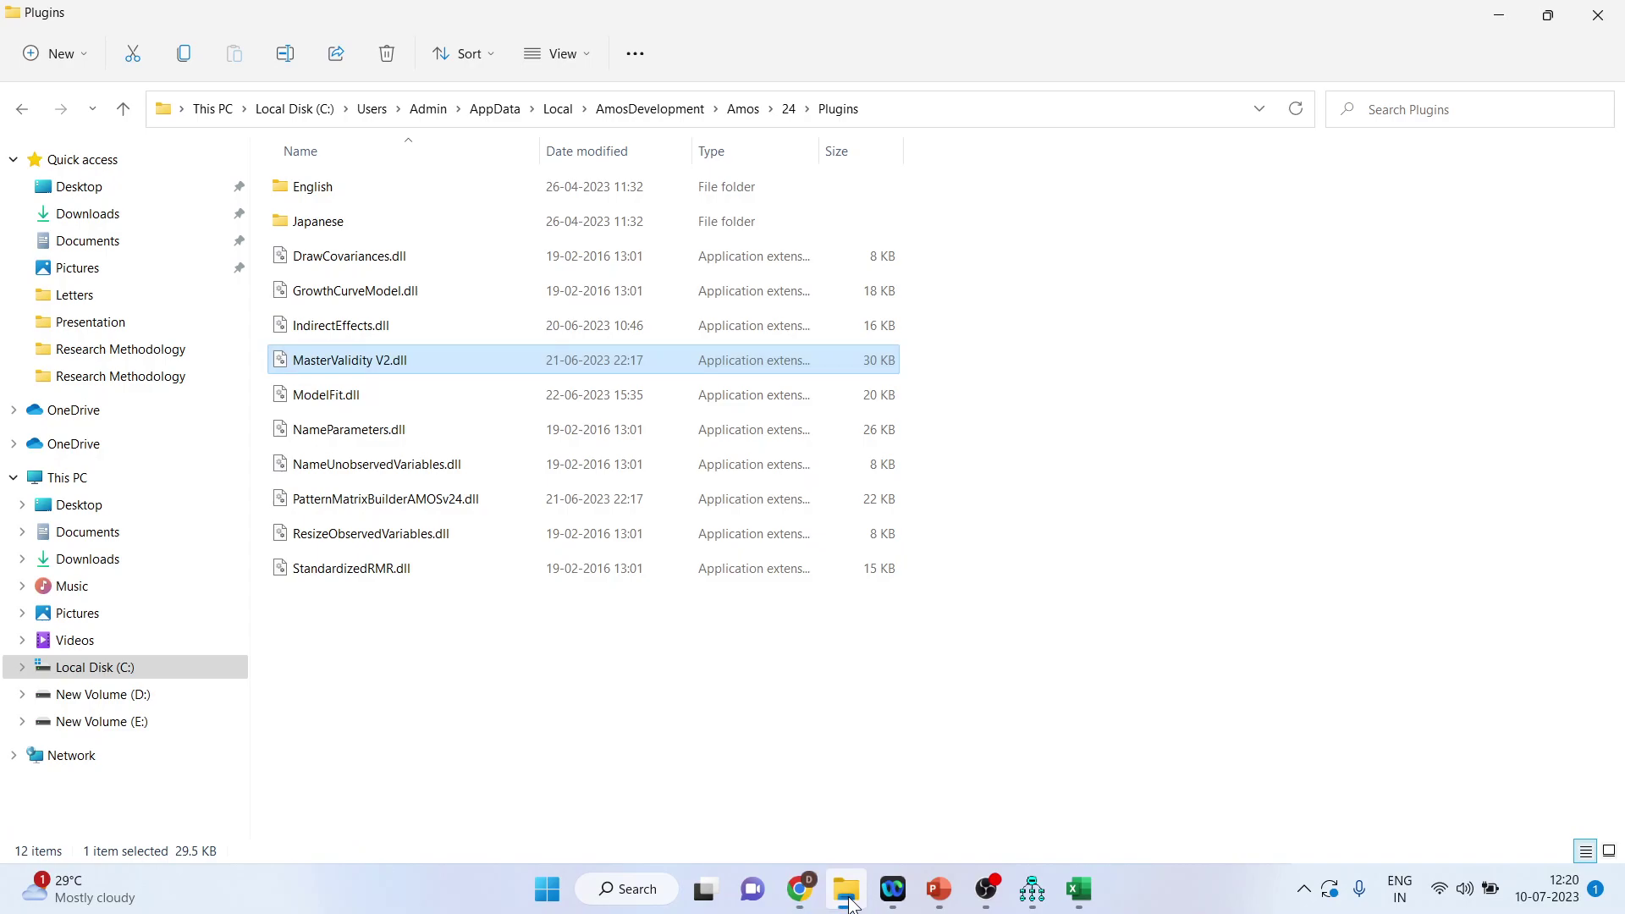
left_click(849, 902)
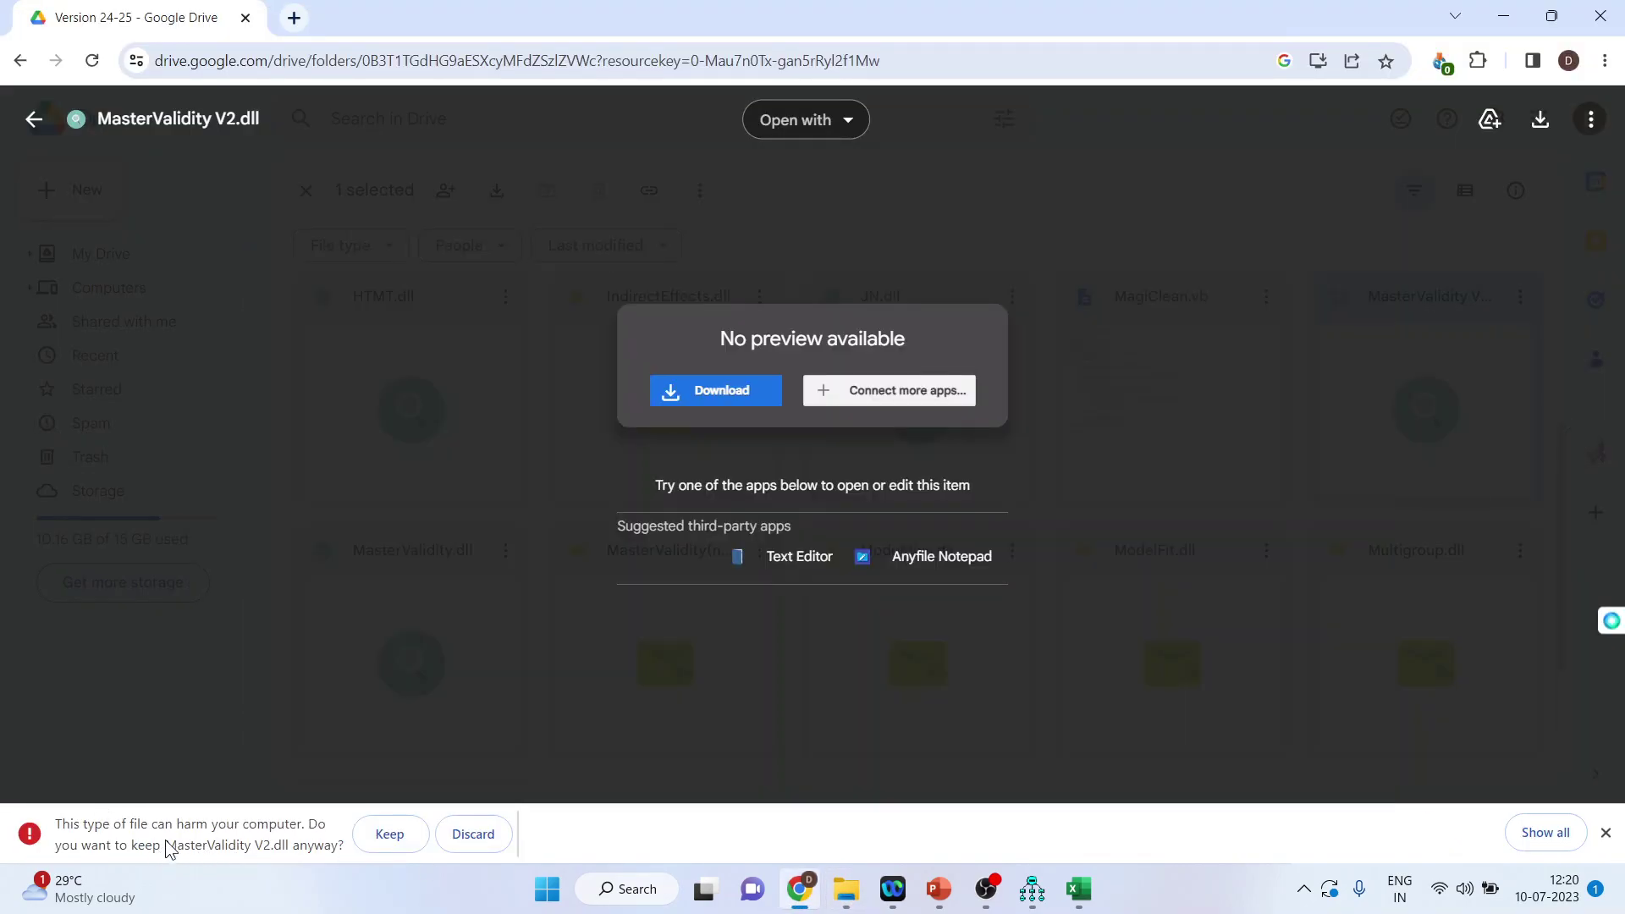
left_click(390, 834)
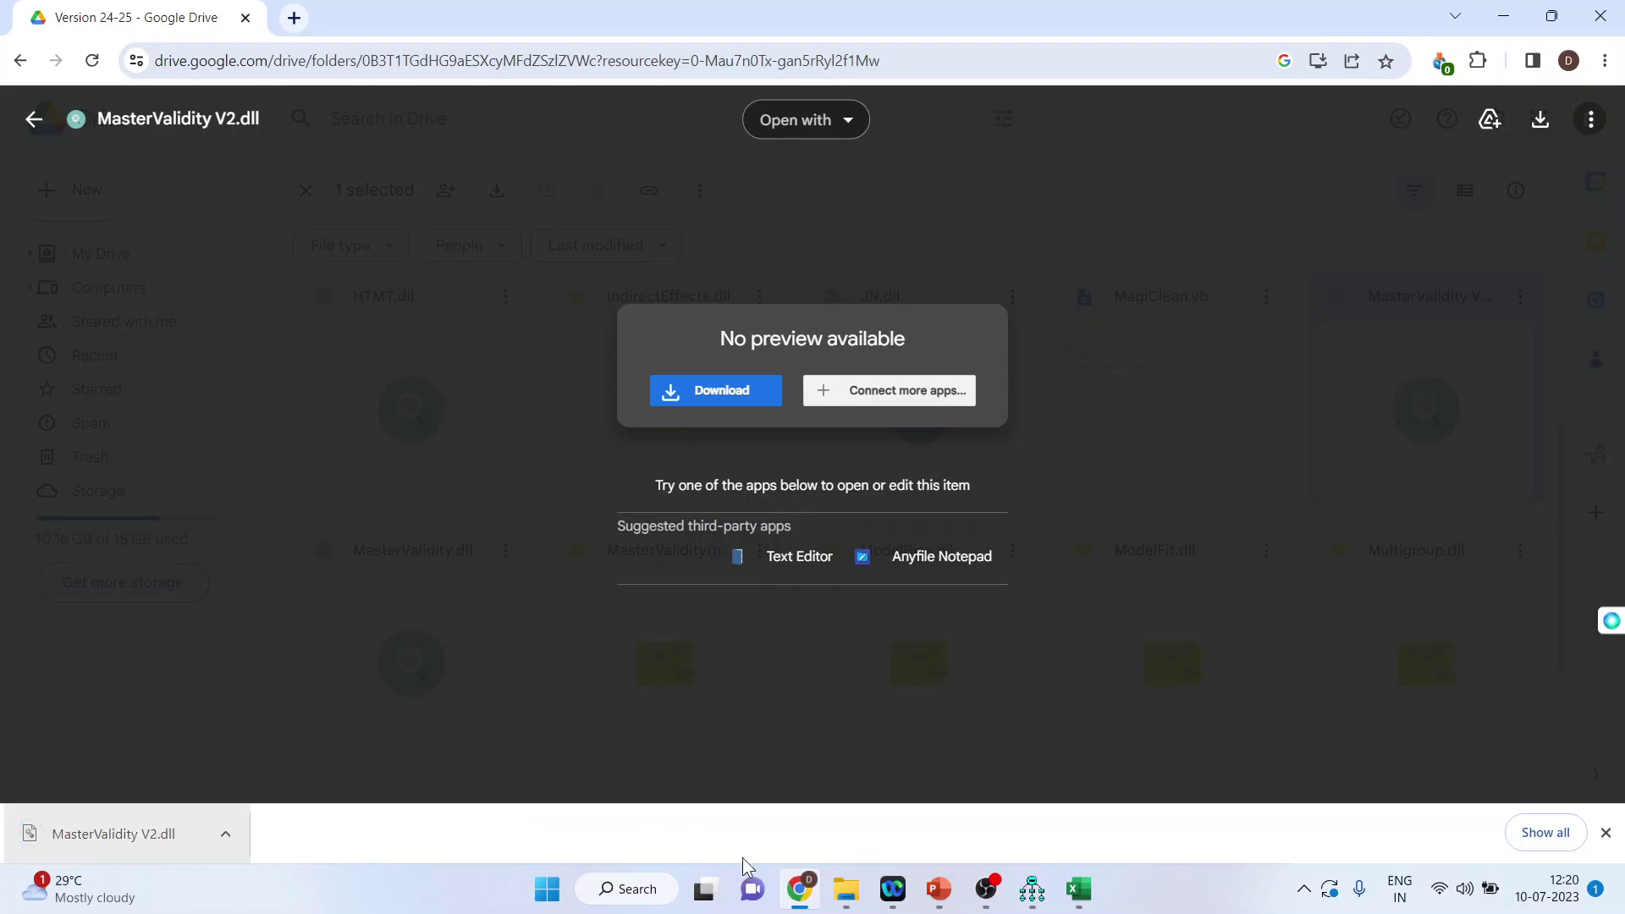
- Switch to File Explorer, unblock MasterValidity V2.dll in Downloads through its properties, apply the change, and close the dialog
left_click(846, 889)
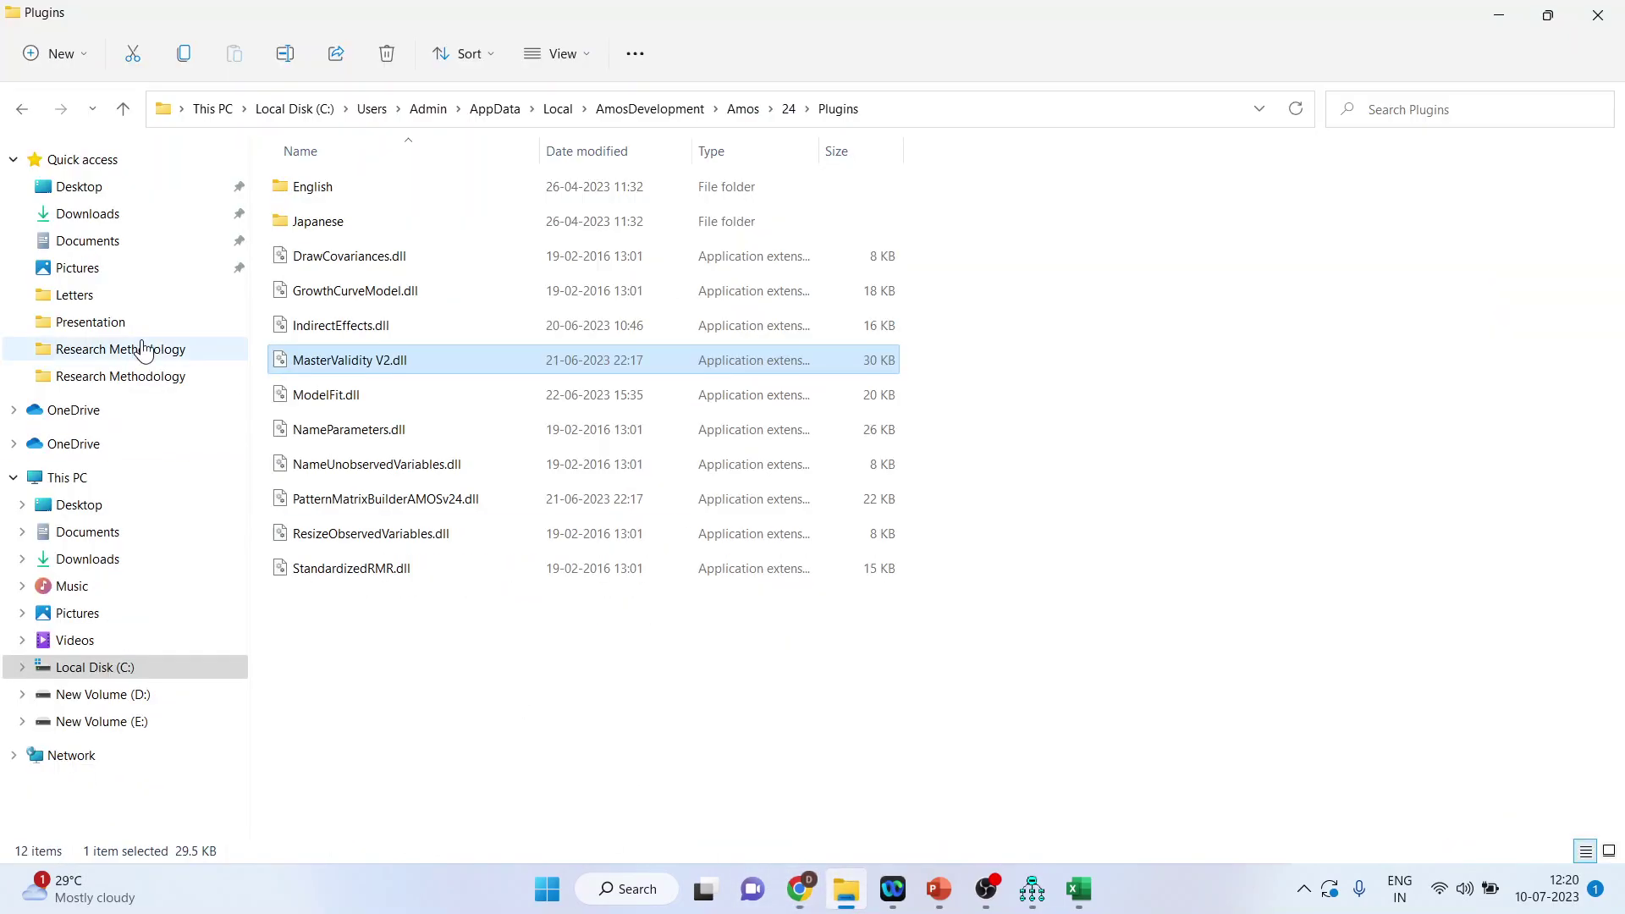
left_click(92, 215)
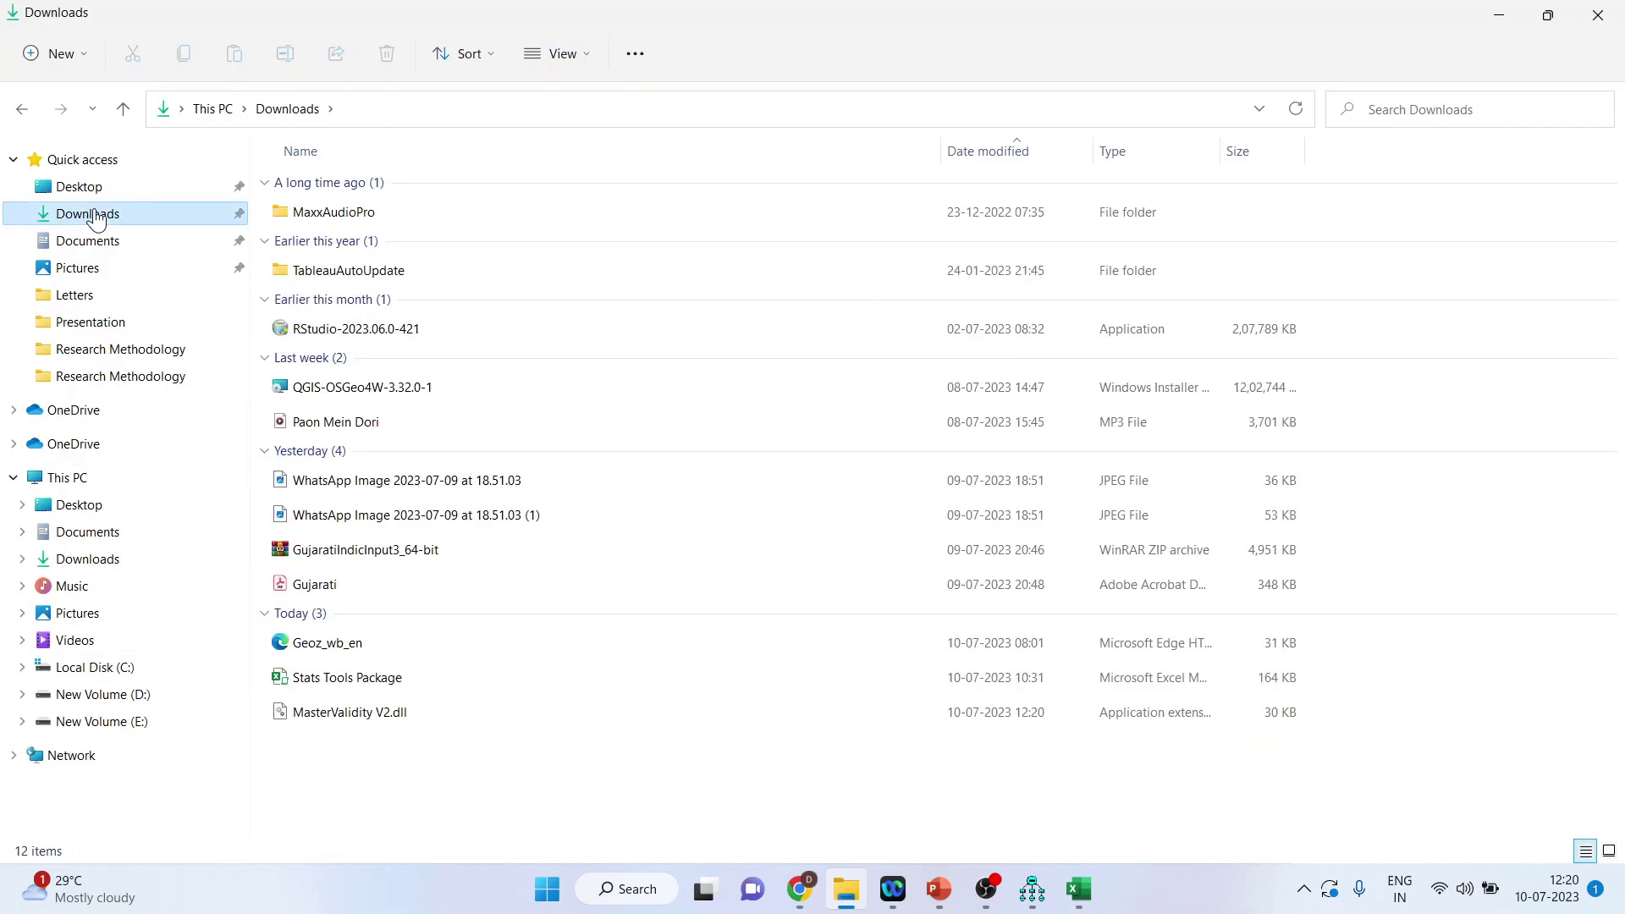
left_click(398, 717)
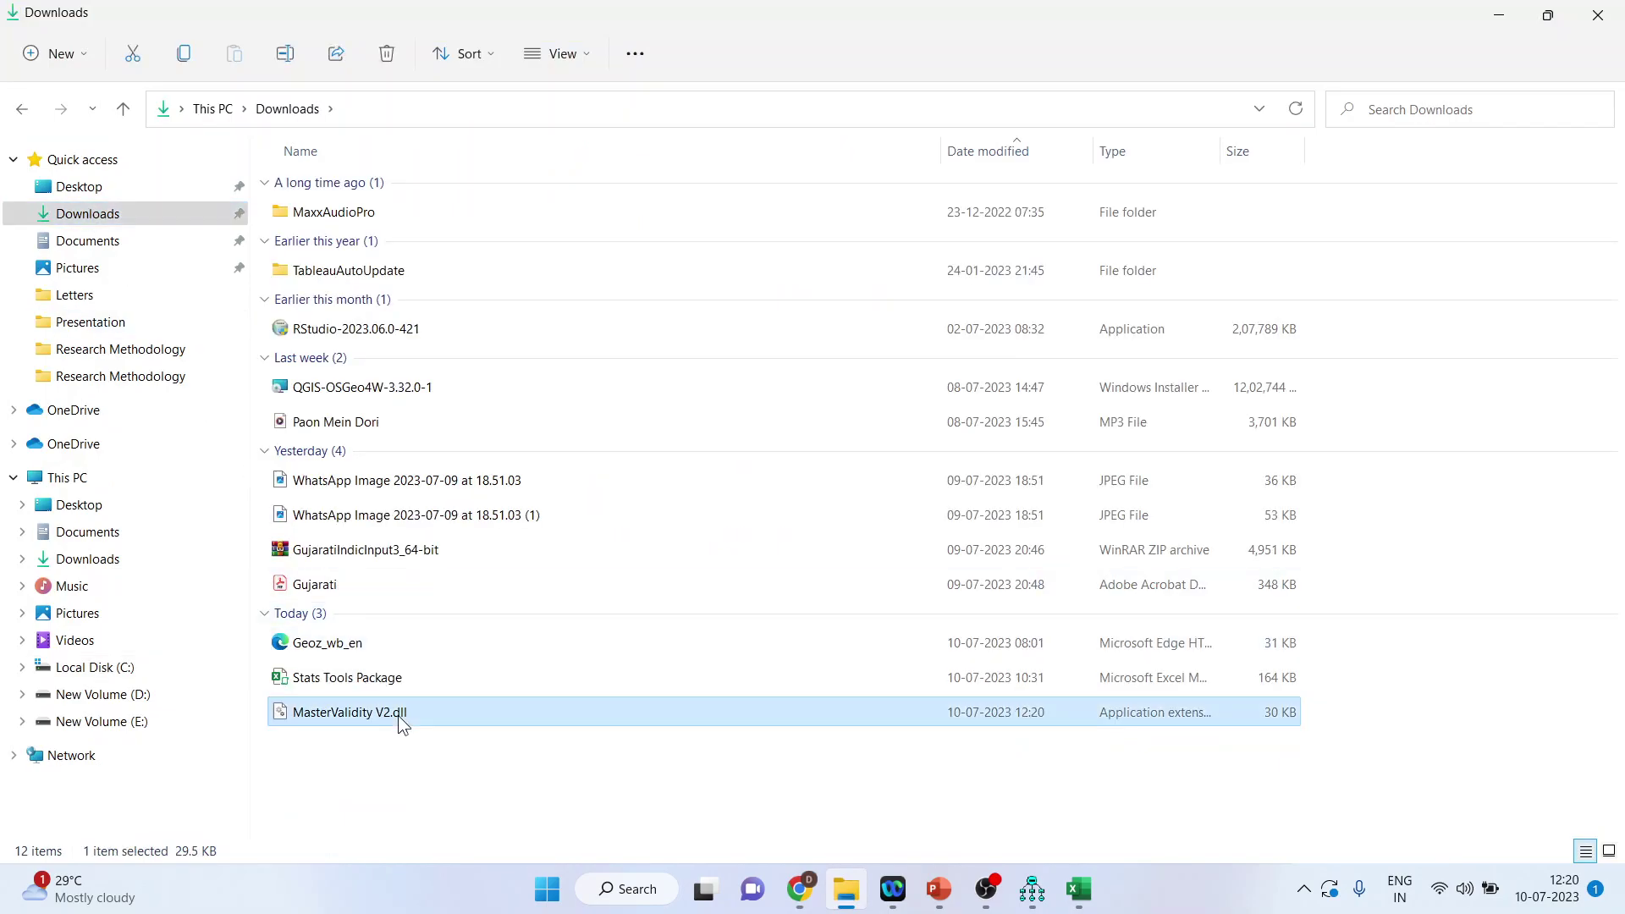
right_click(398, 715)
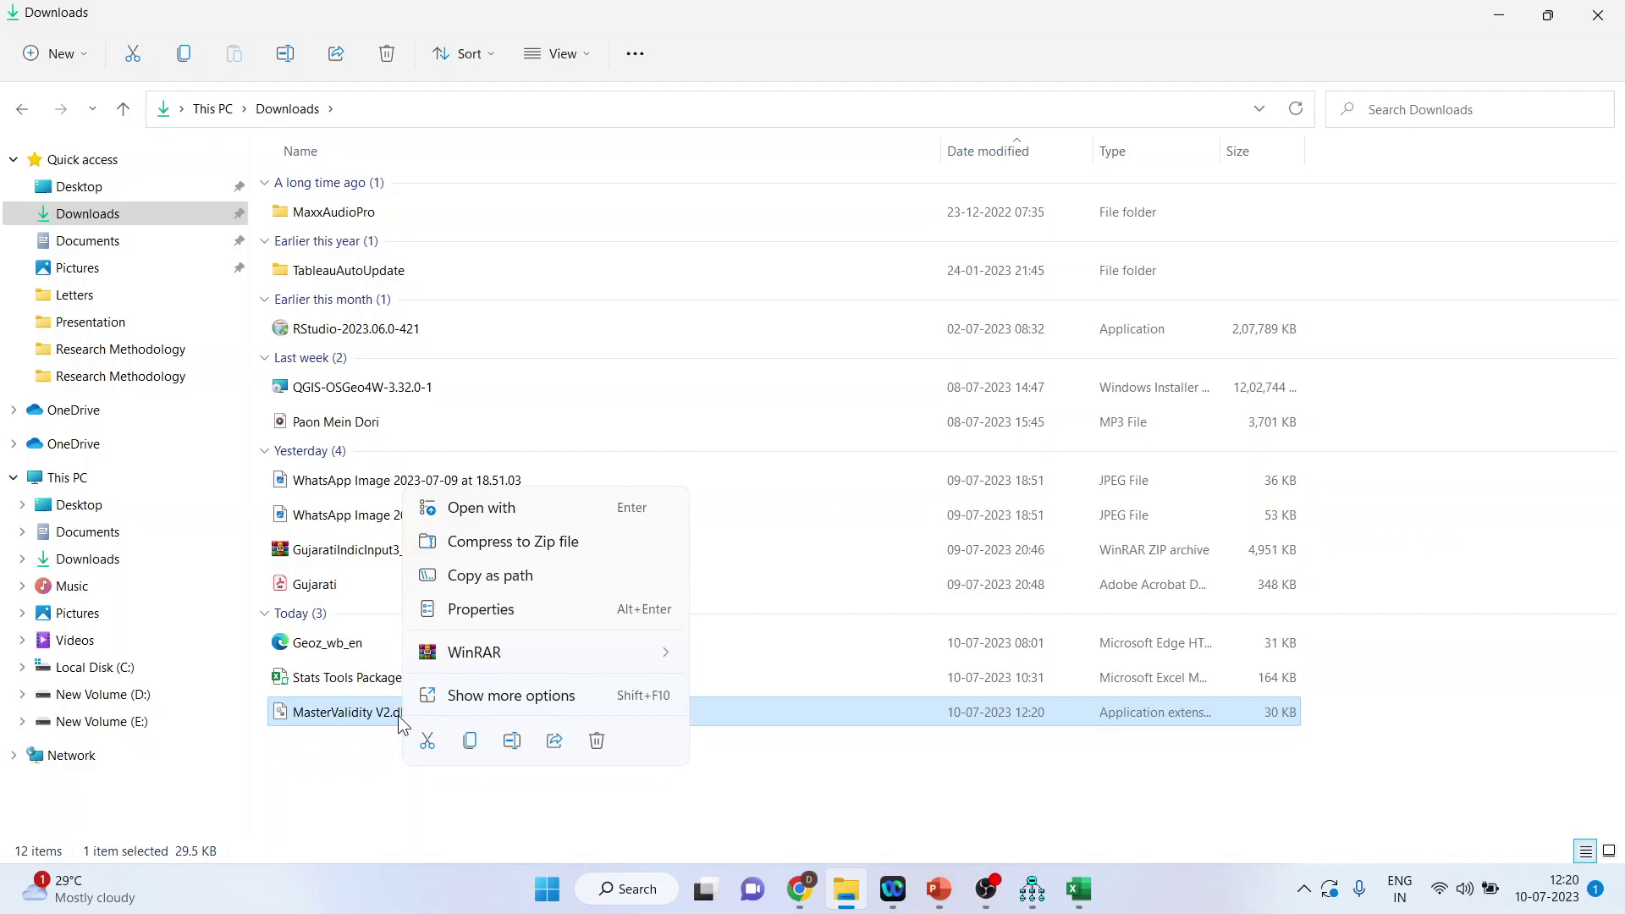
left_click(480, 609)
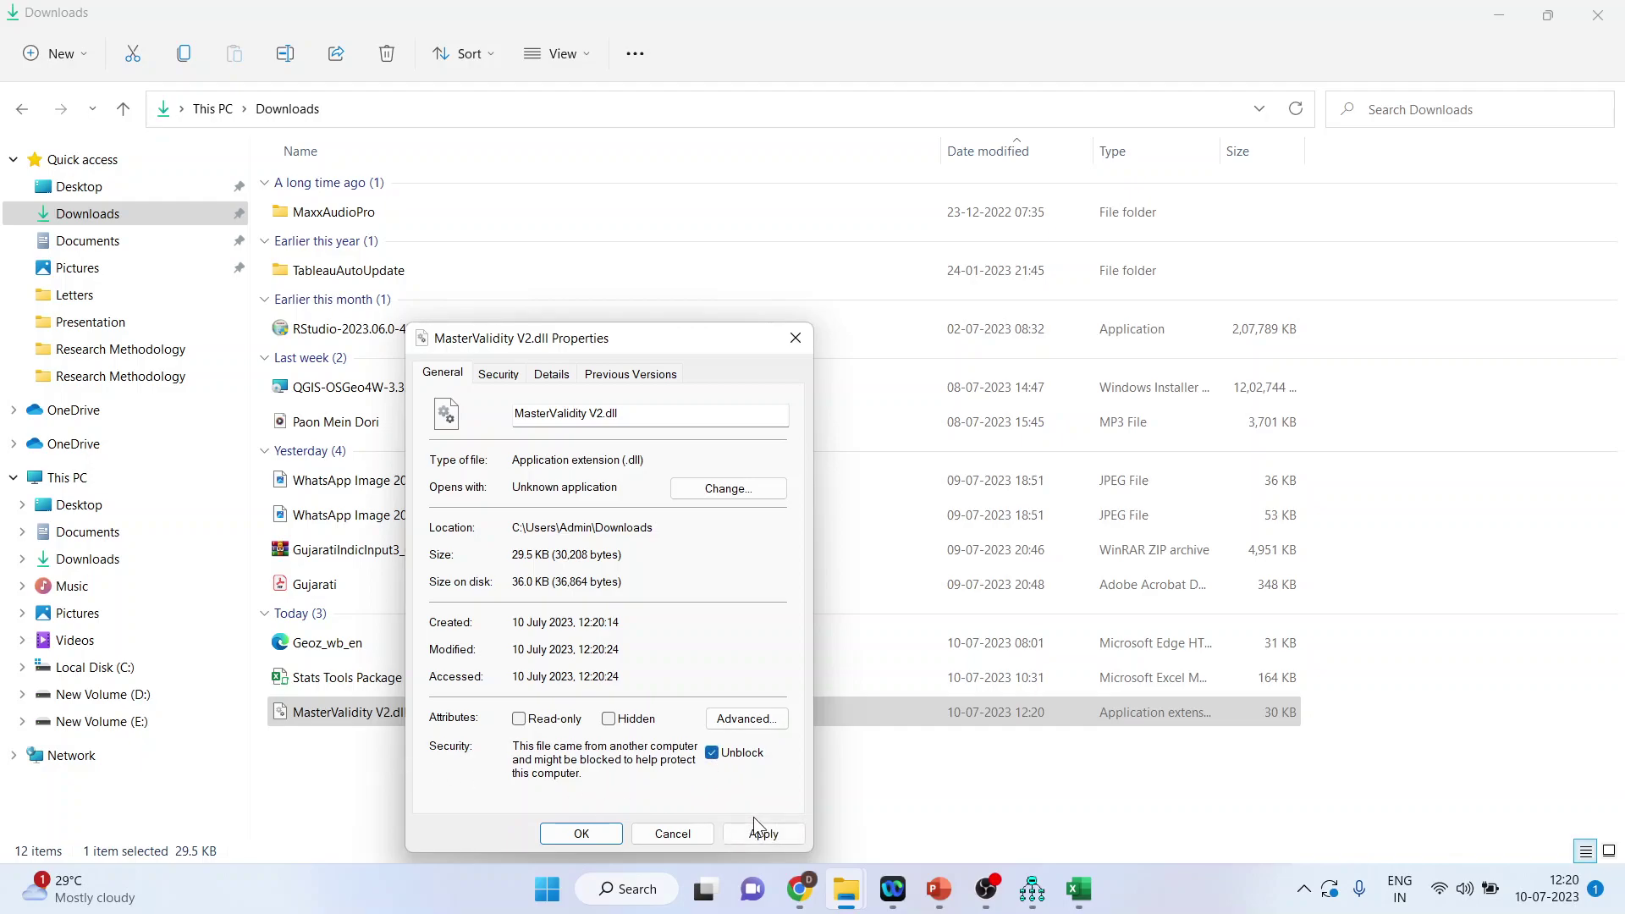
left_click(757, 831)
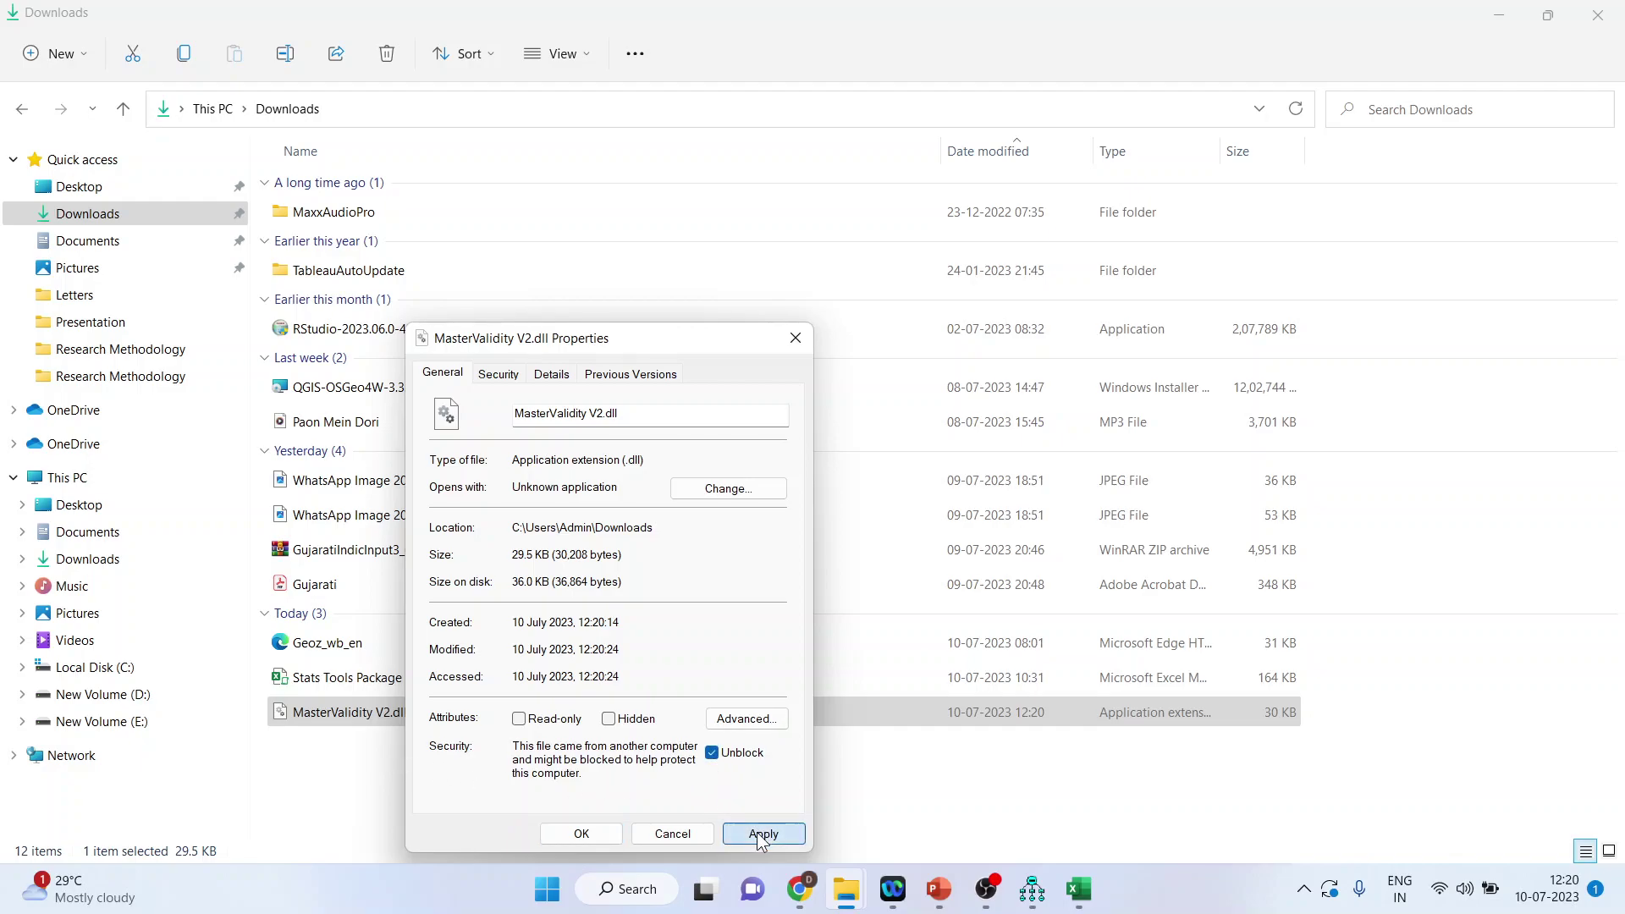
left_click(673, 836)
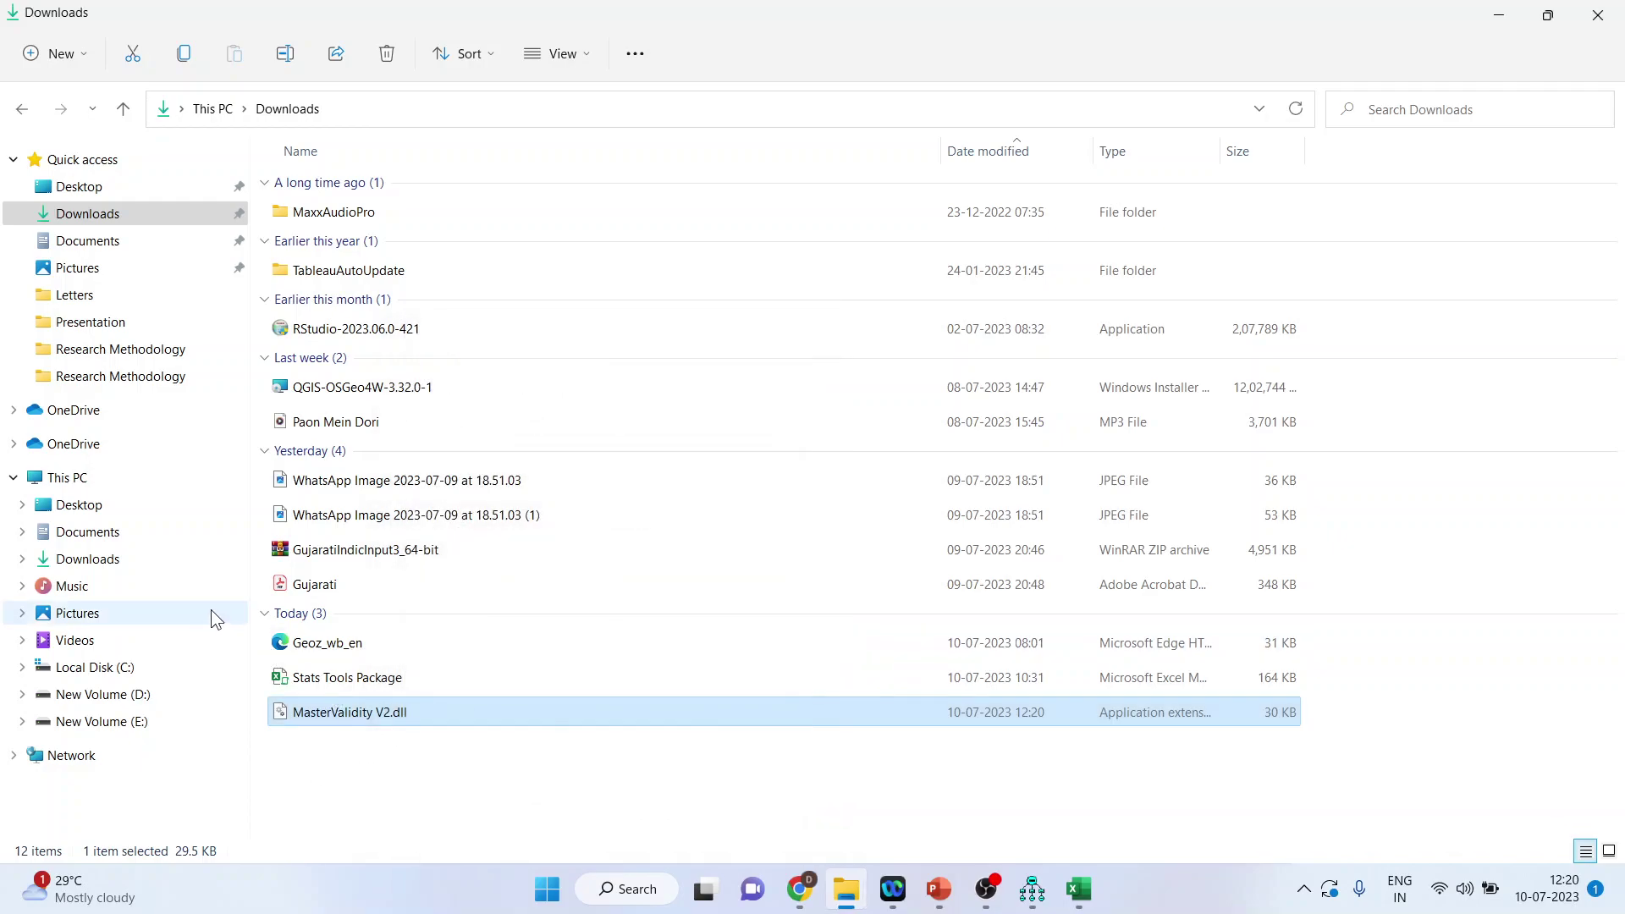
- Browse to C:\Users\Admin\AppData\Local\AmosDevelopment\Amos\24\Plugins to check the Amos plugin files
left_click(126, 670)
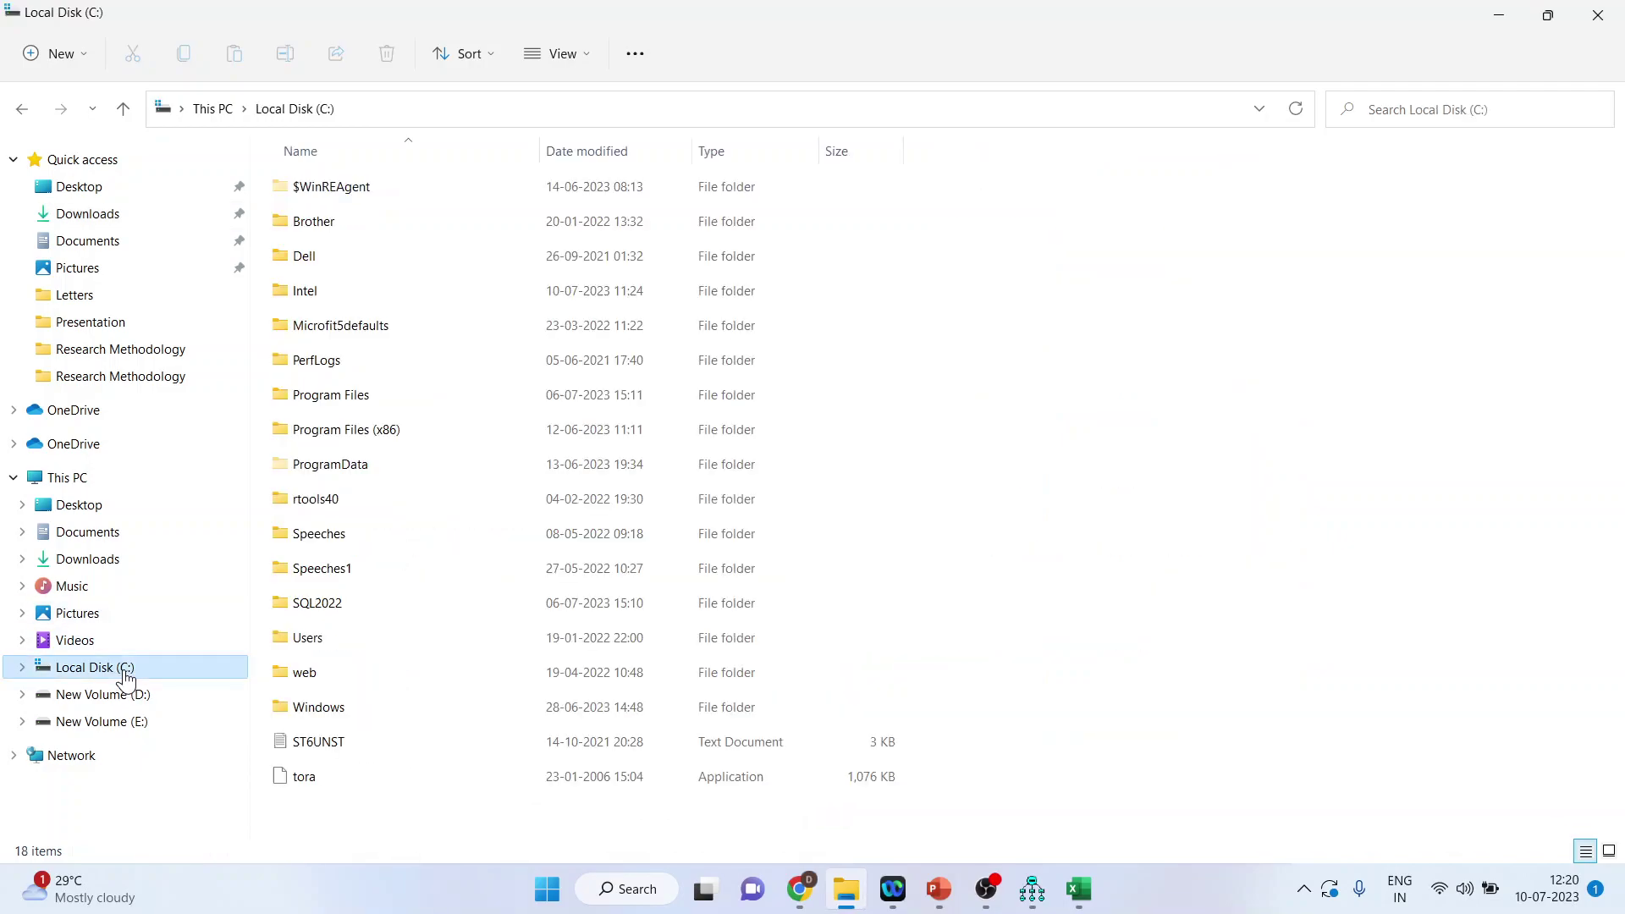
left_click(311, 641)
double_click(312, 640)
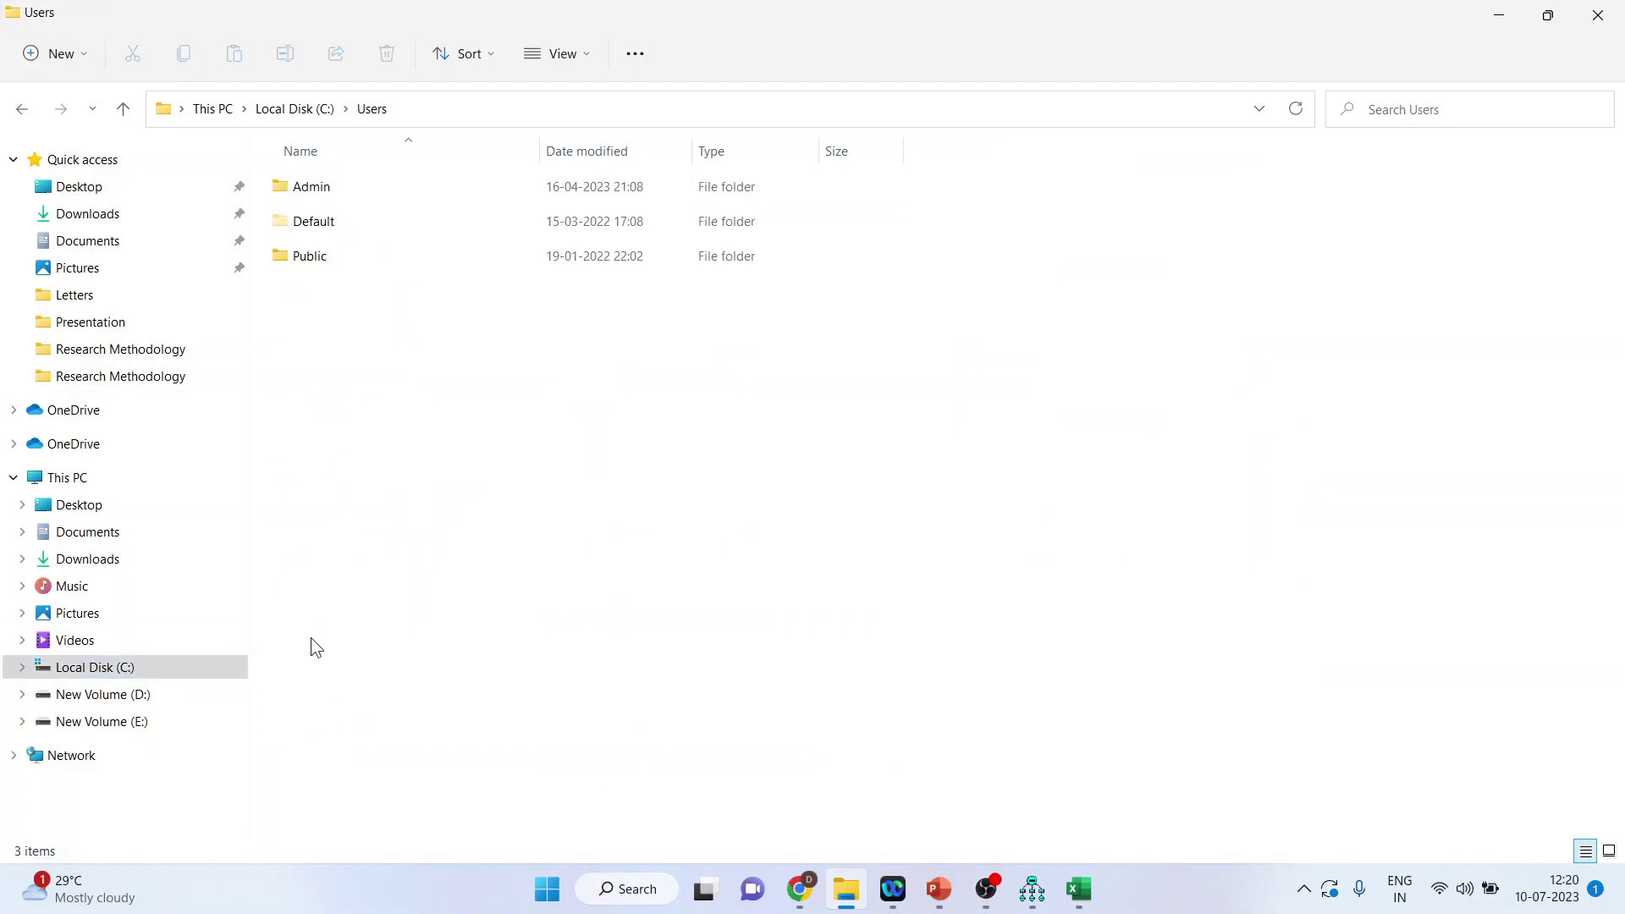
double_click(338, 186)
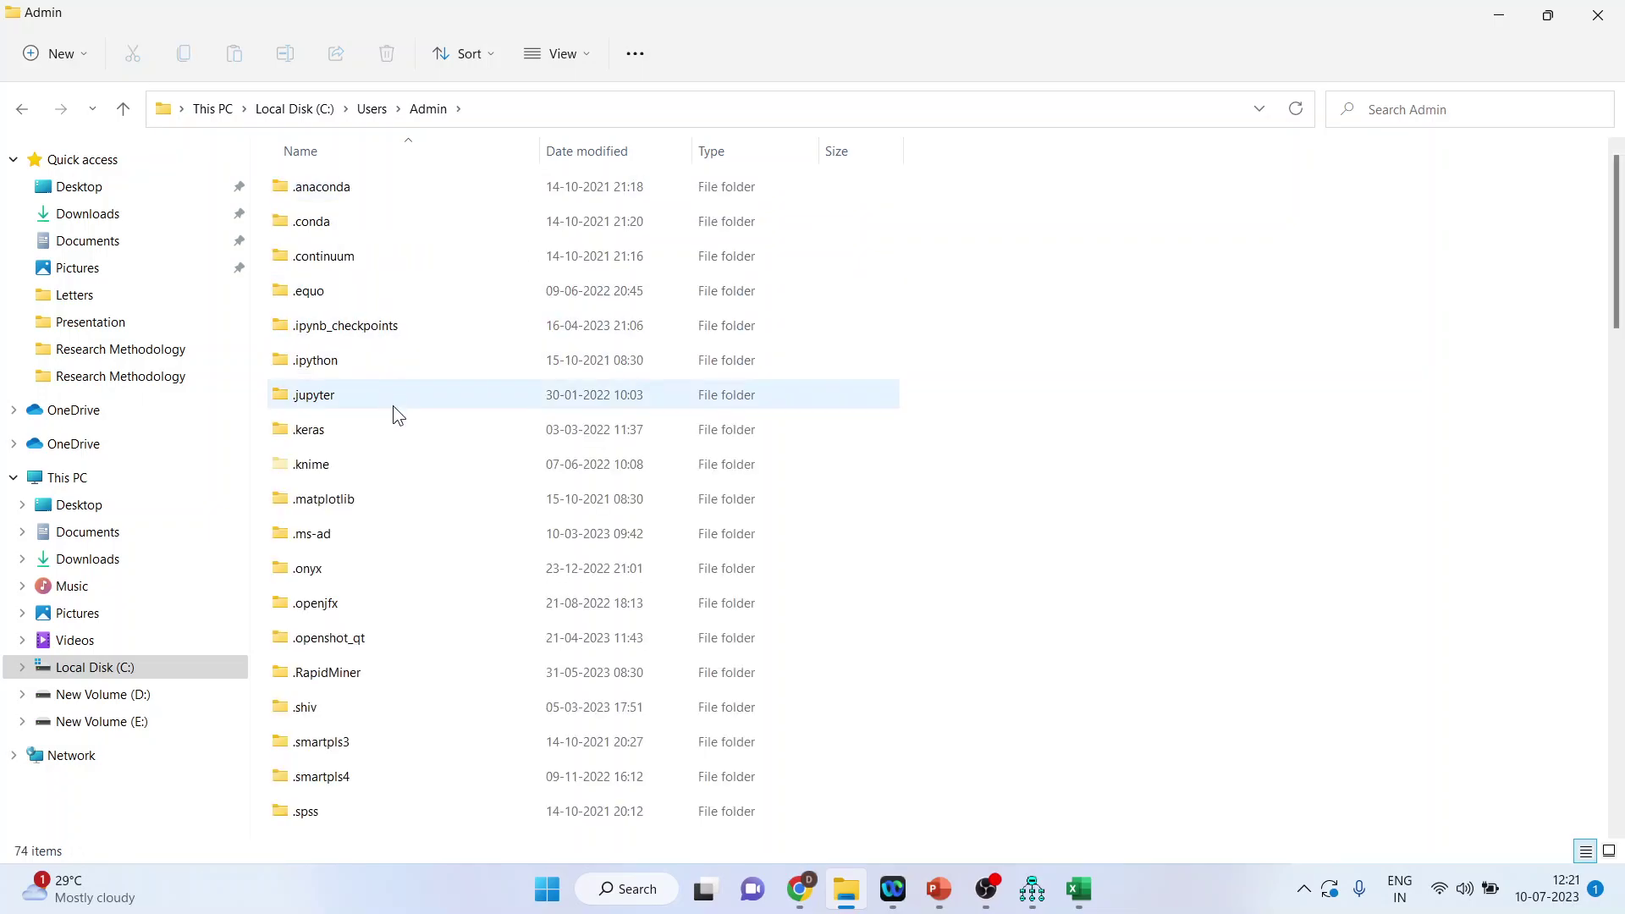
scroll(429, 489, "down", 3)
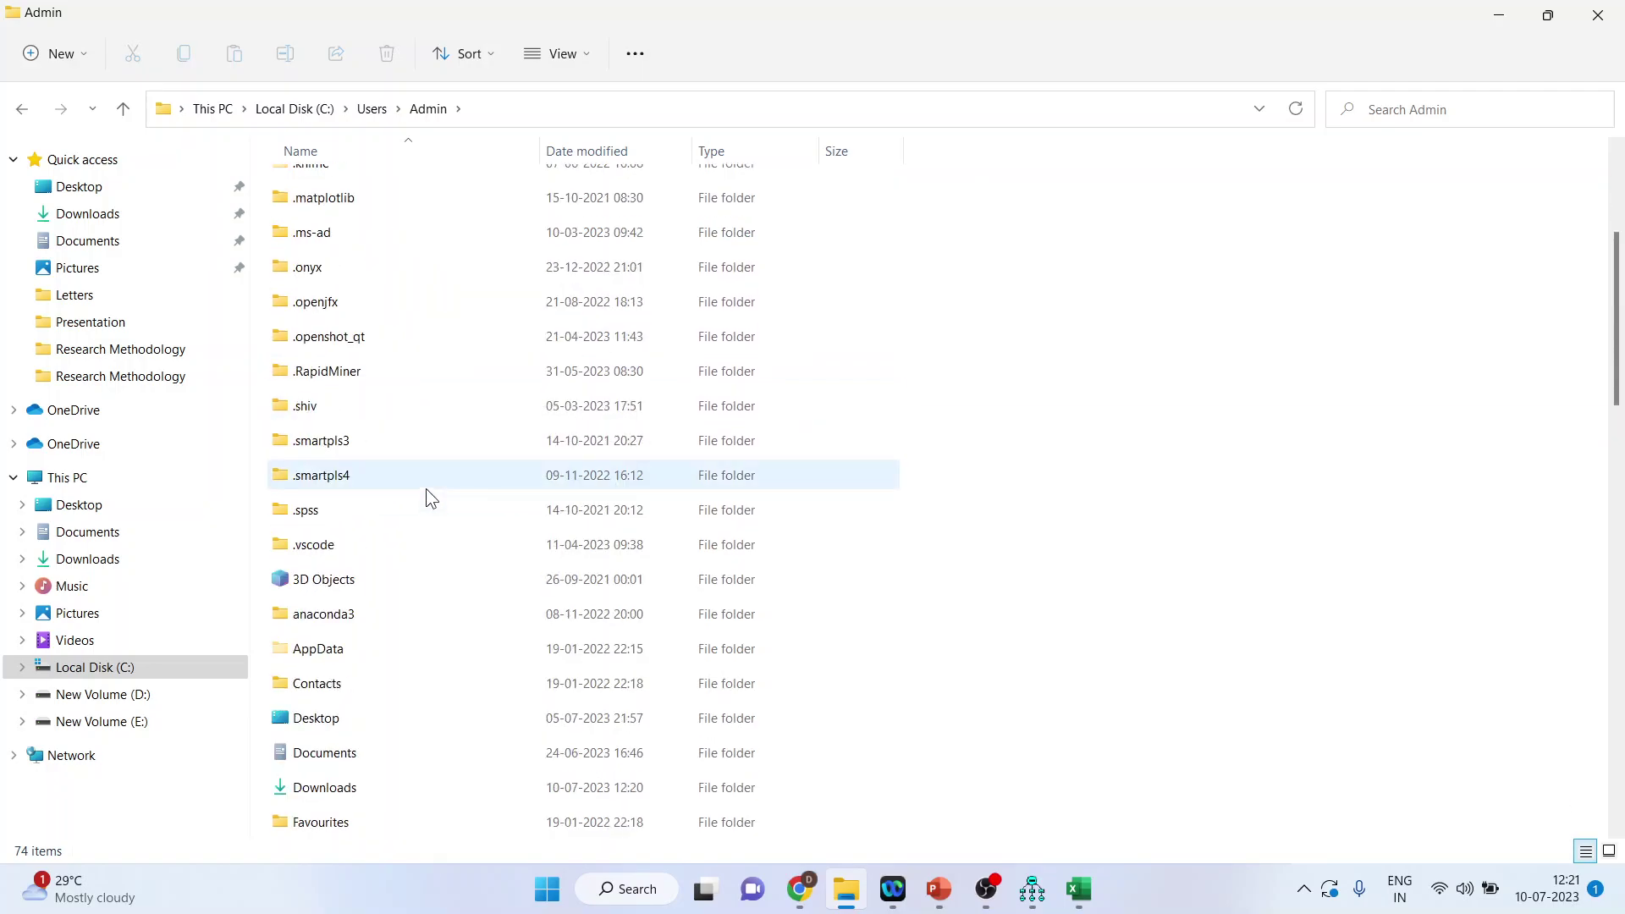
double_click(331, 650)
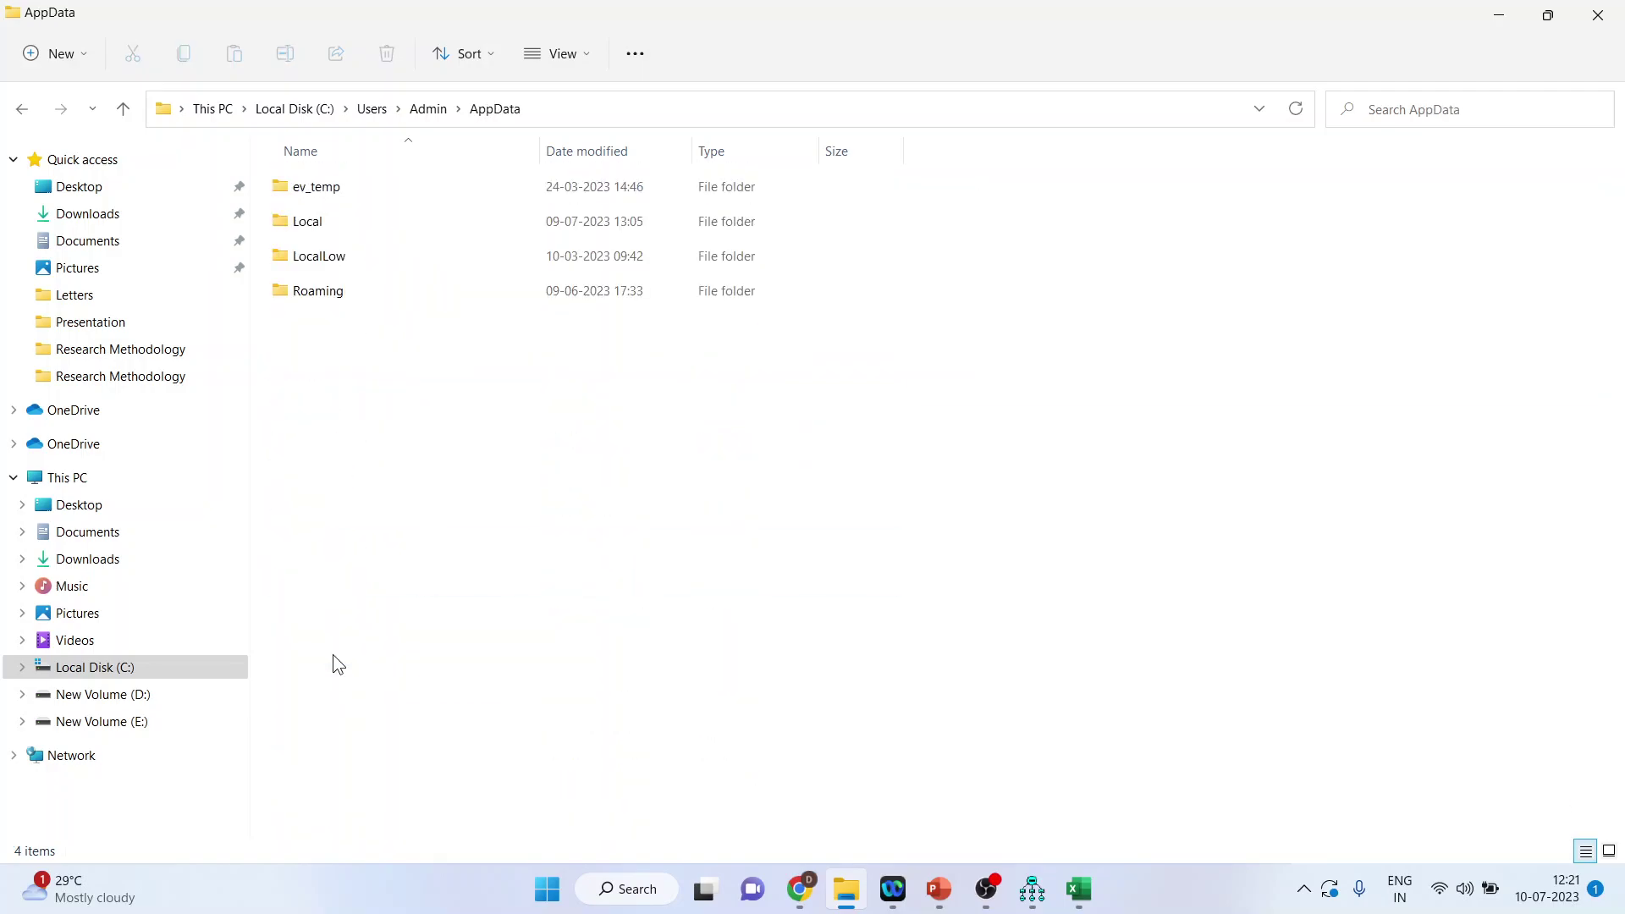
double_click(328, 221)
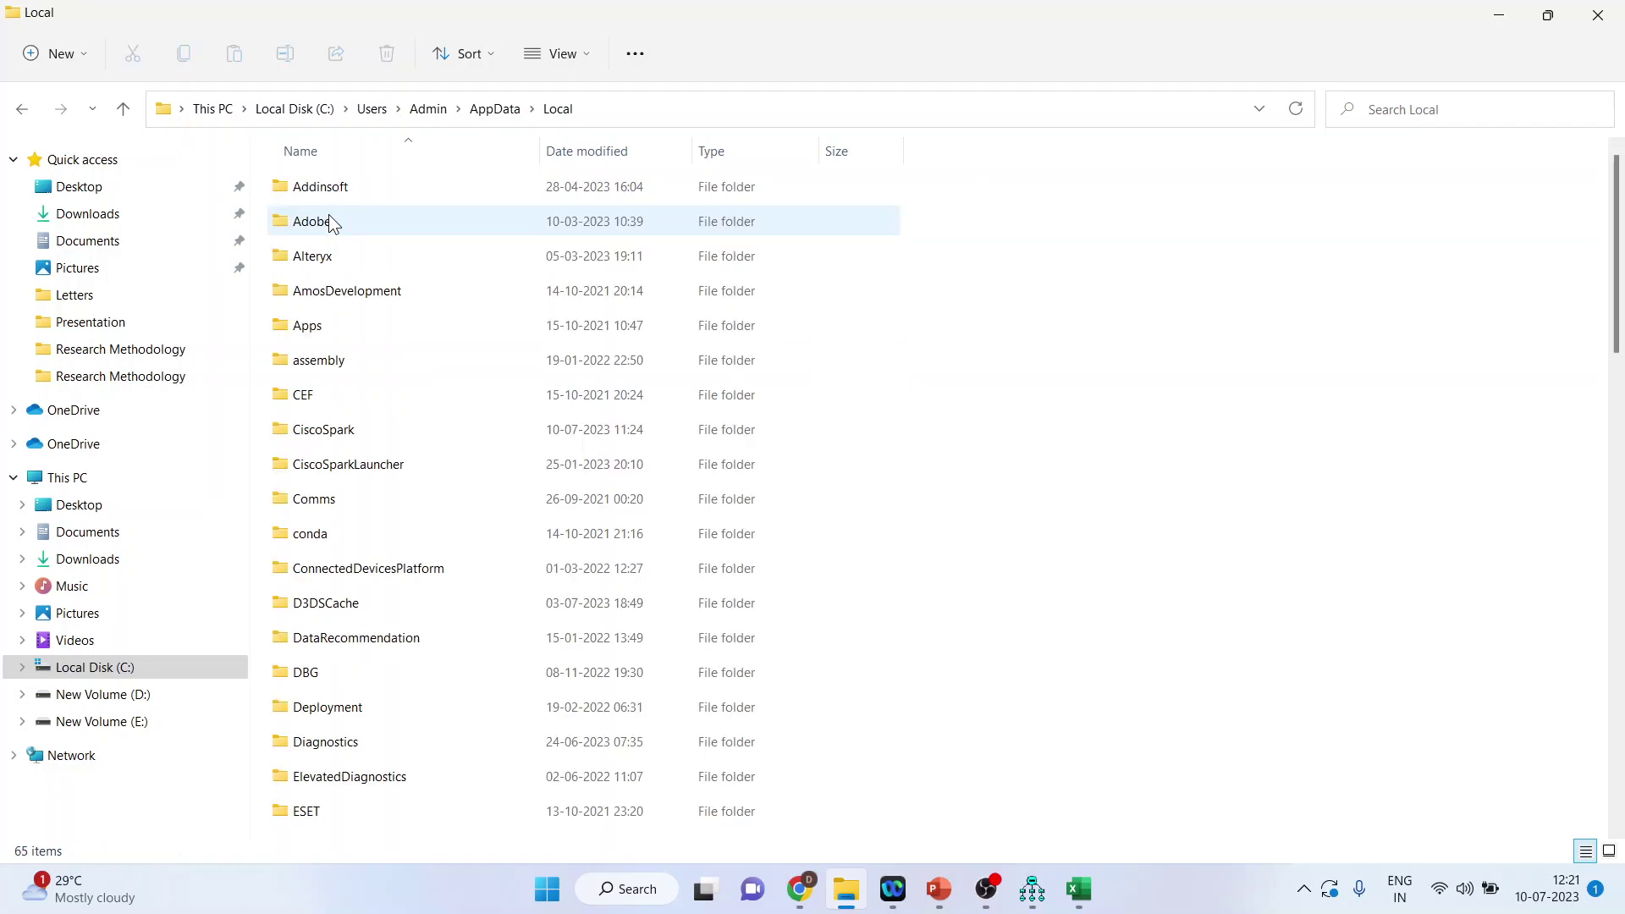
double_click(378, 294)
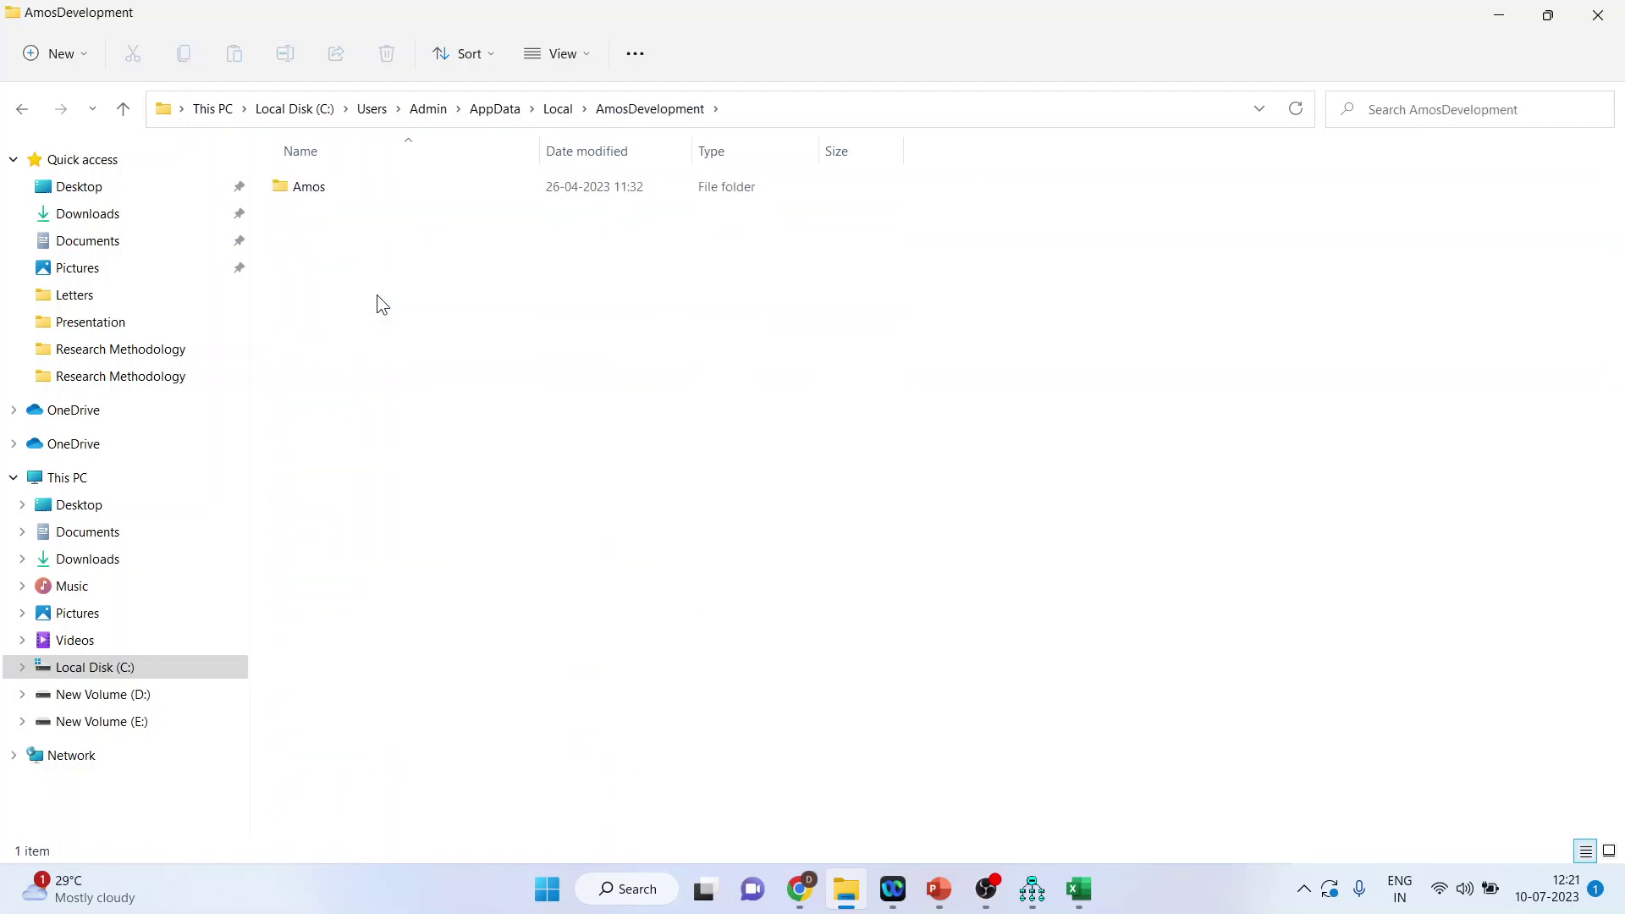
double_click(324, 188)
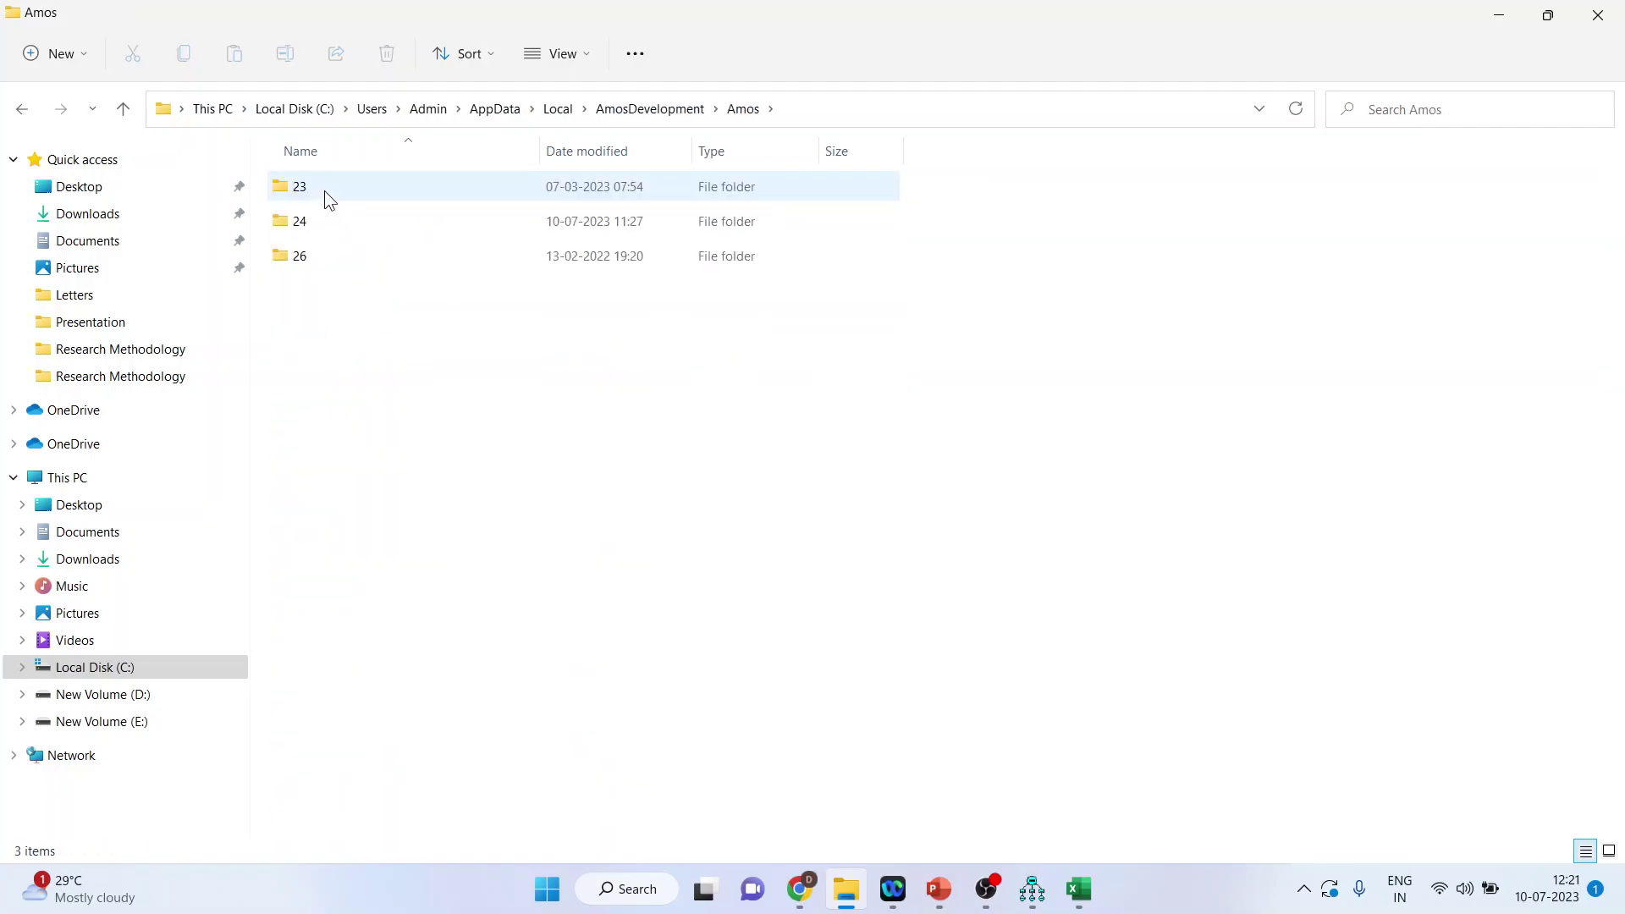
double_click(329, 222)
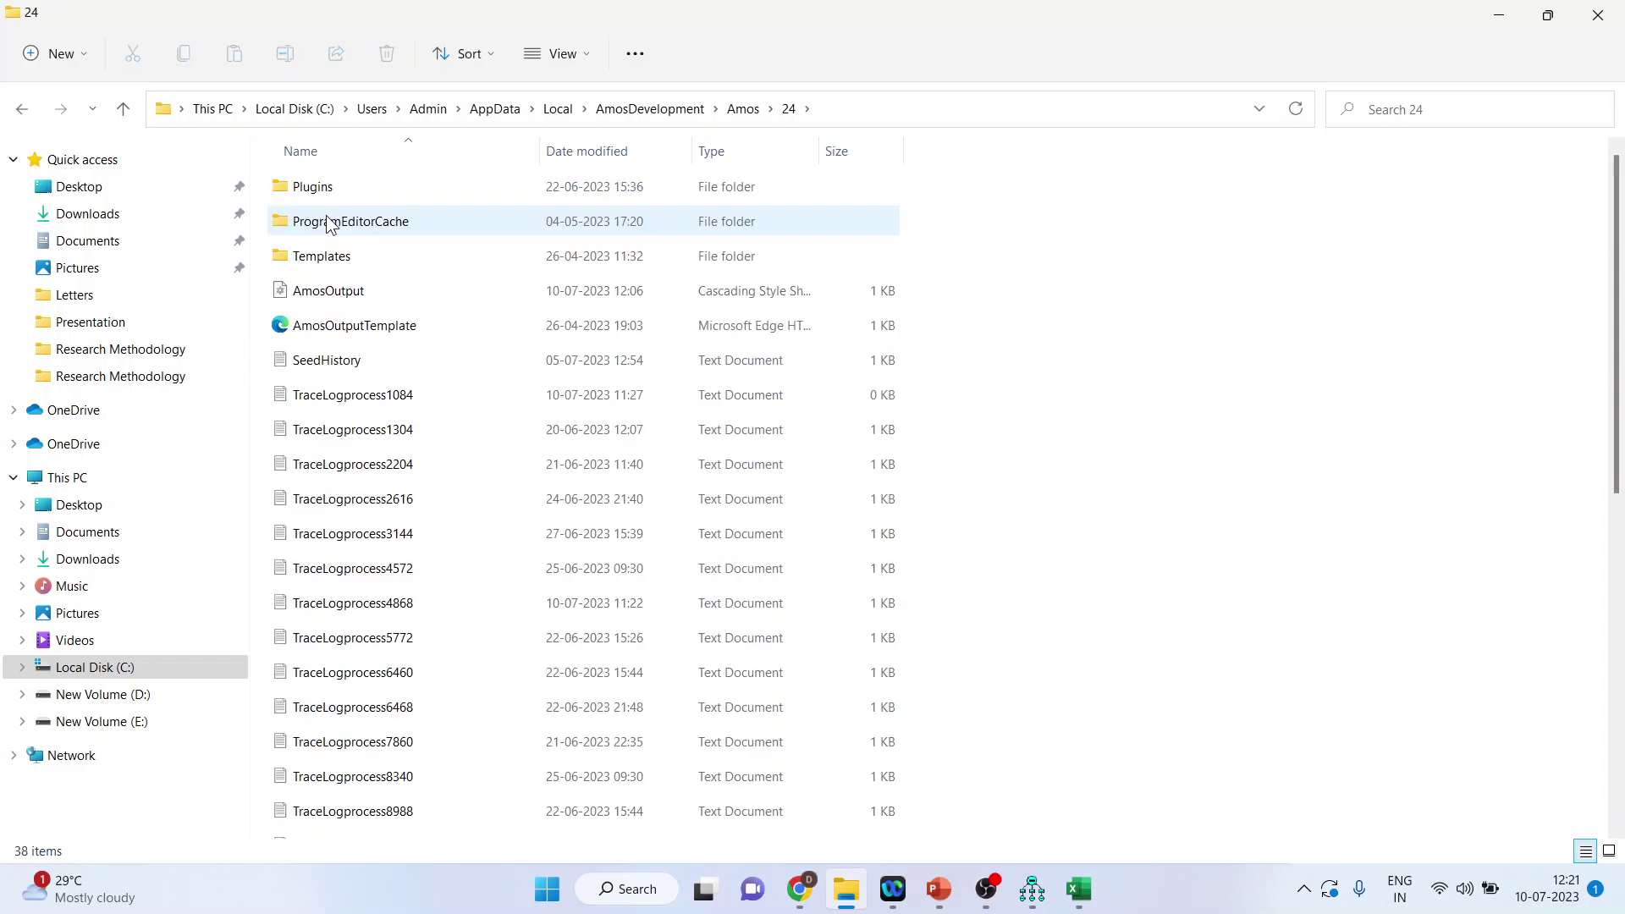
double_click(362, 188)
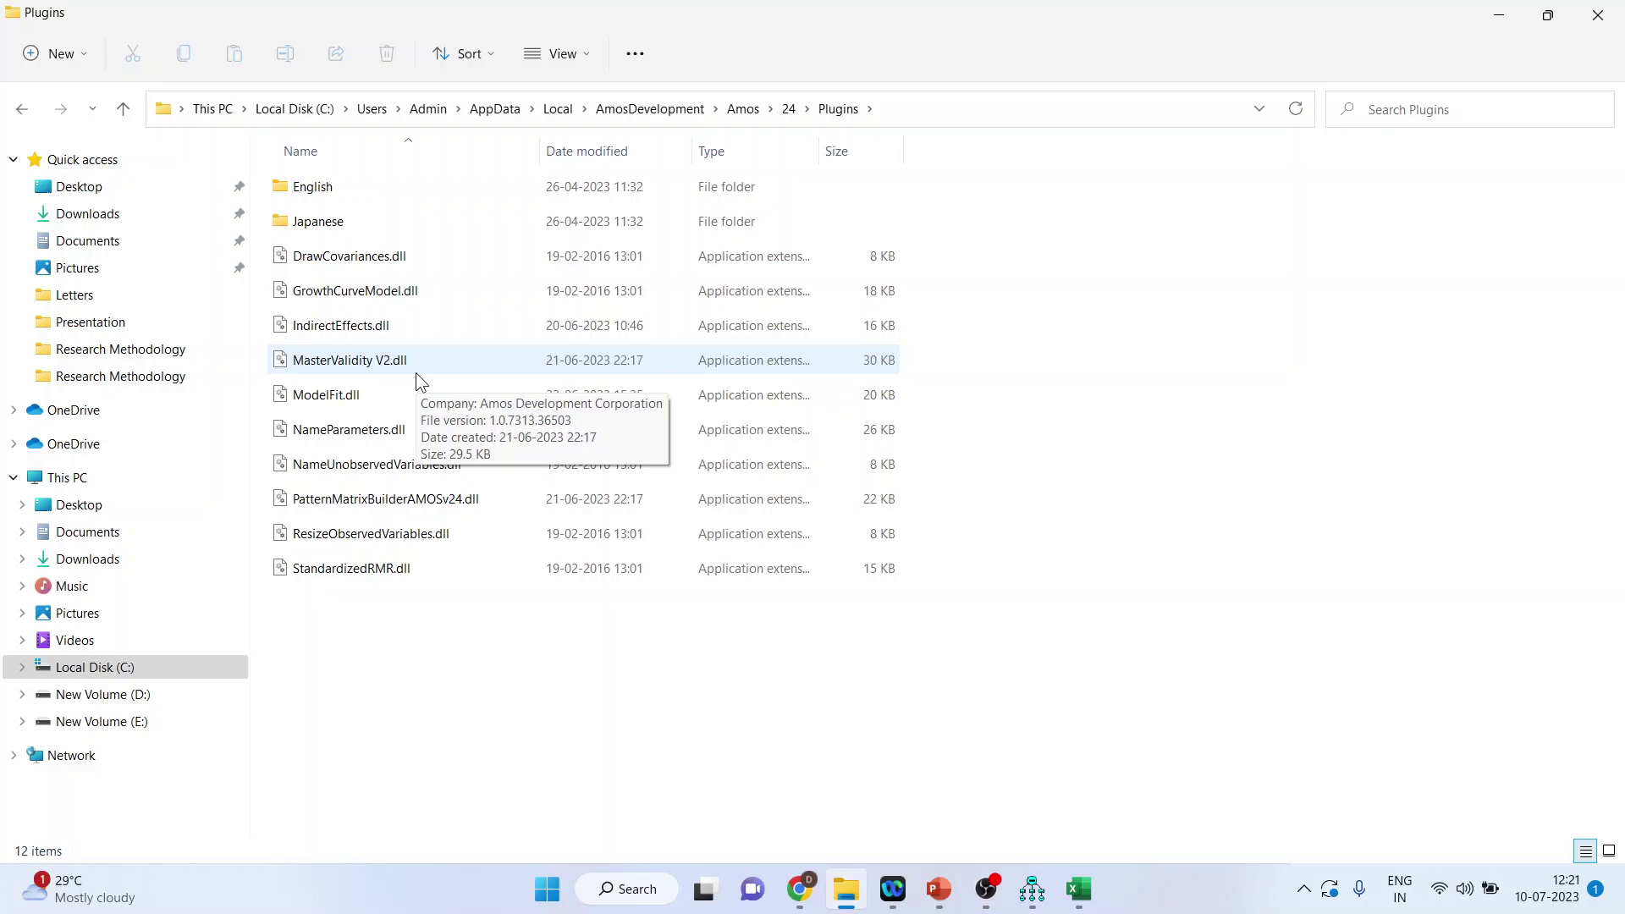
- Switch to Amos and run the Validity and Reliability Test plugin on the Hbat(demo) model
left_click(1032, 889)
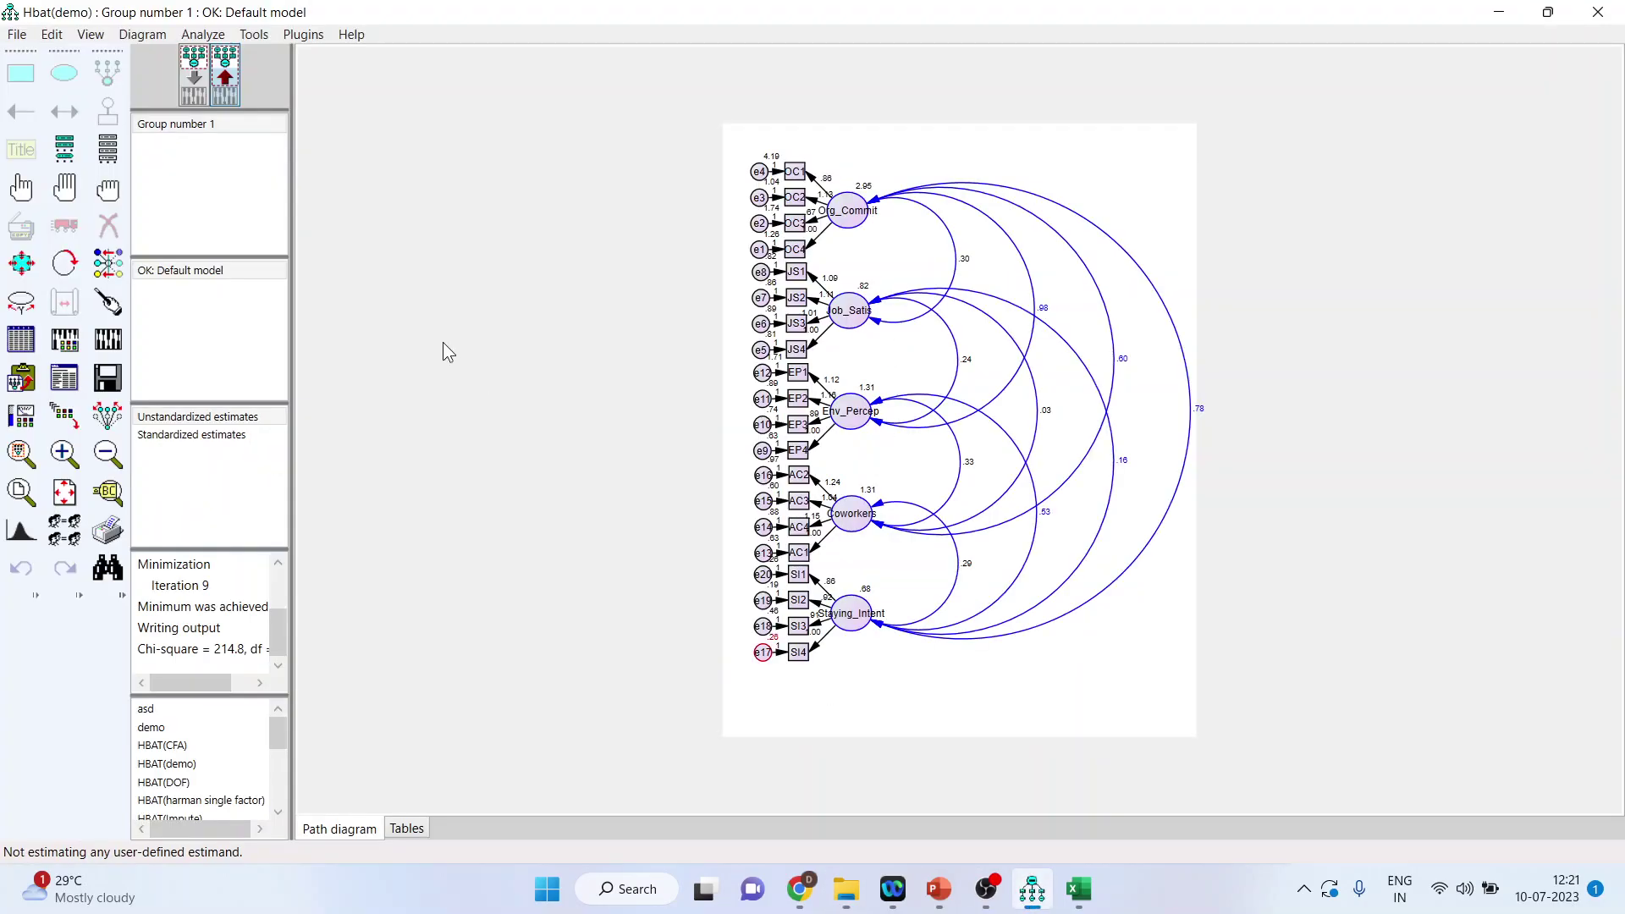
left_click(312, 33)
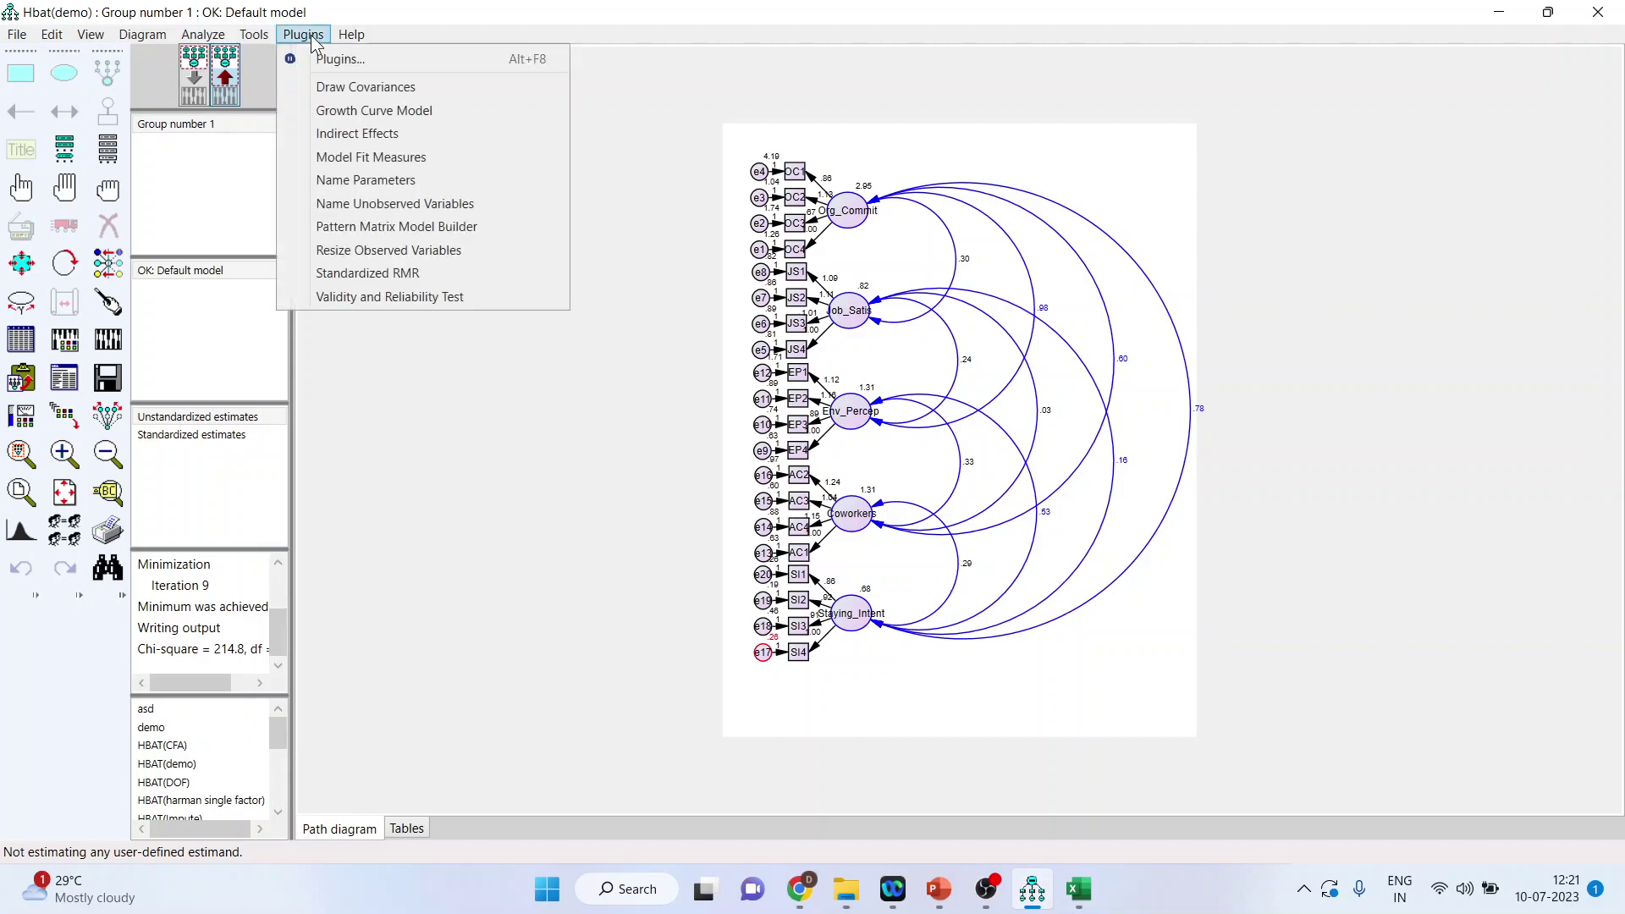
left_click(466, 298)
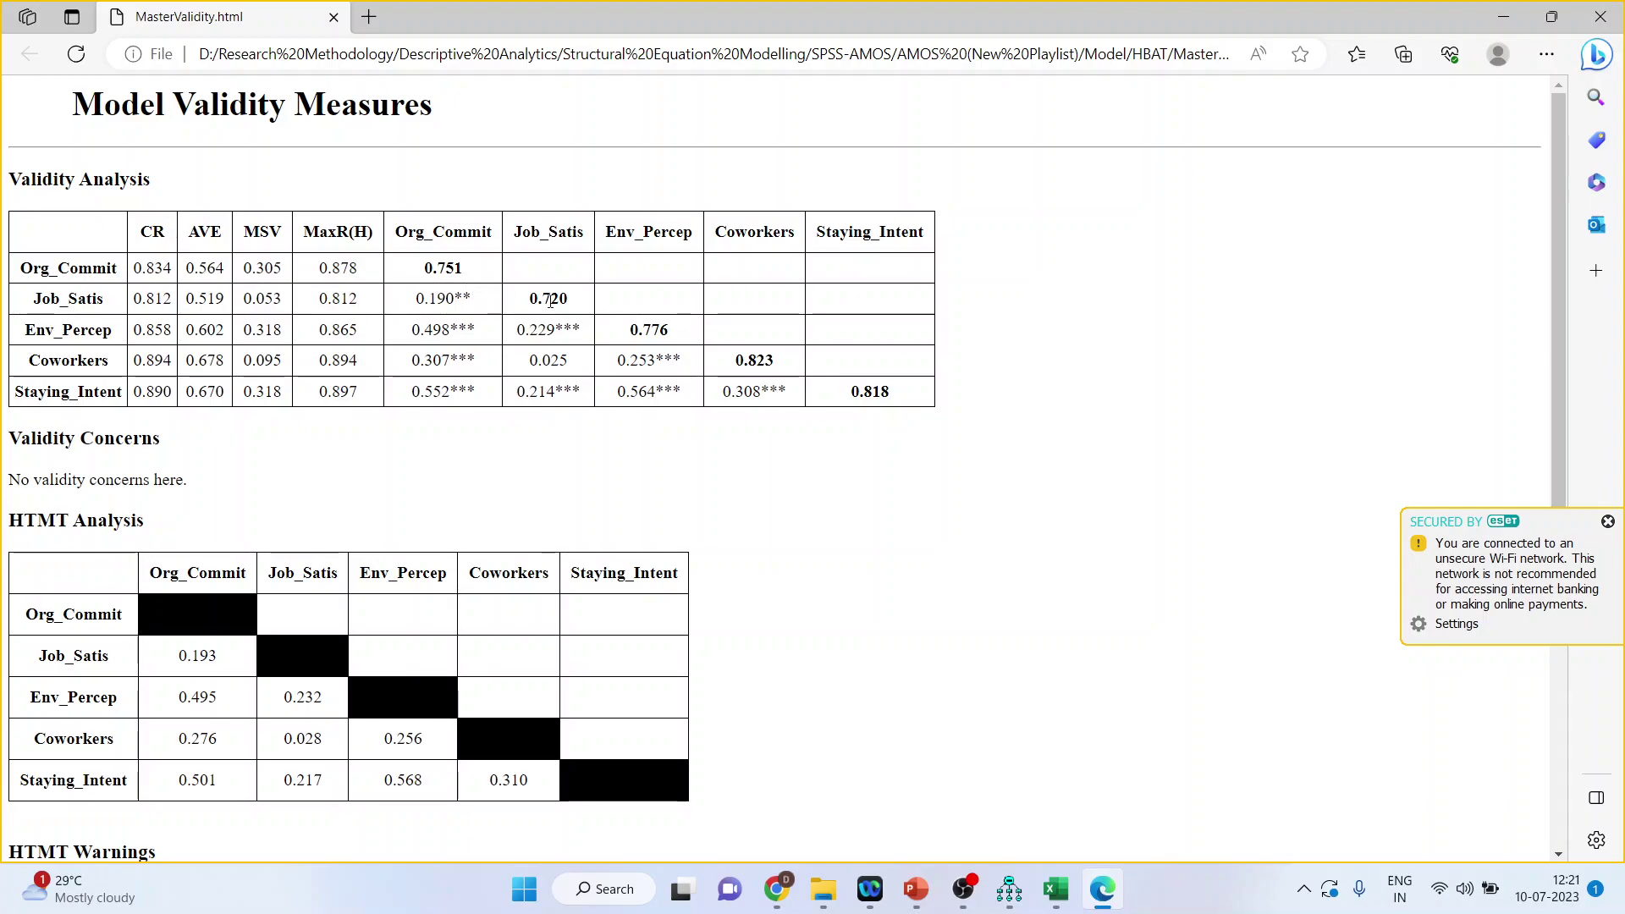
- Compare the ValidityMaster table in Excel with the MasterValidity.html report in Edge, and examine its validity concerns, HTMT analysis and reference thresholds
left_click(1058, 899)
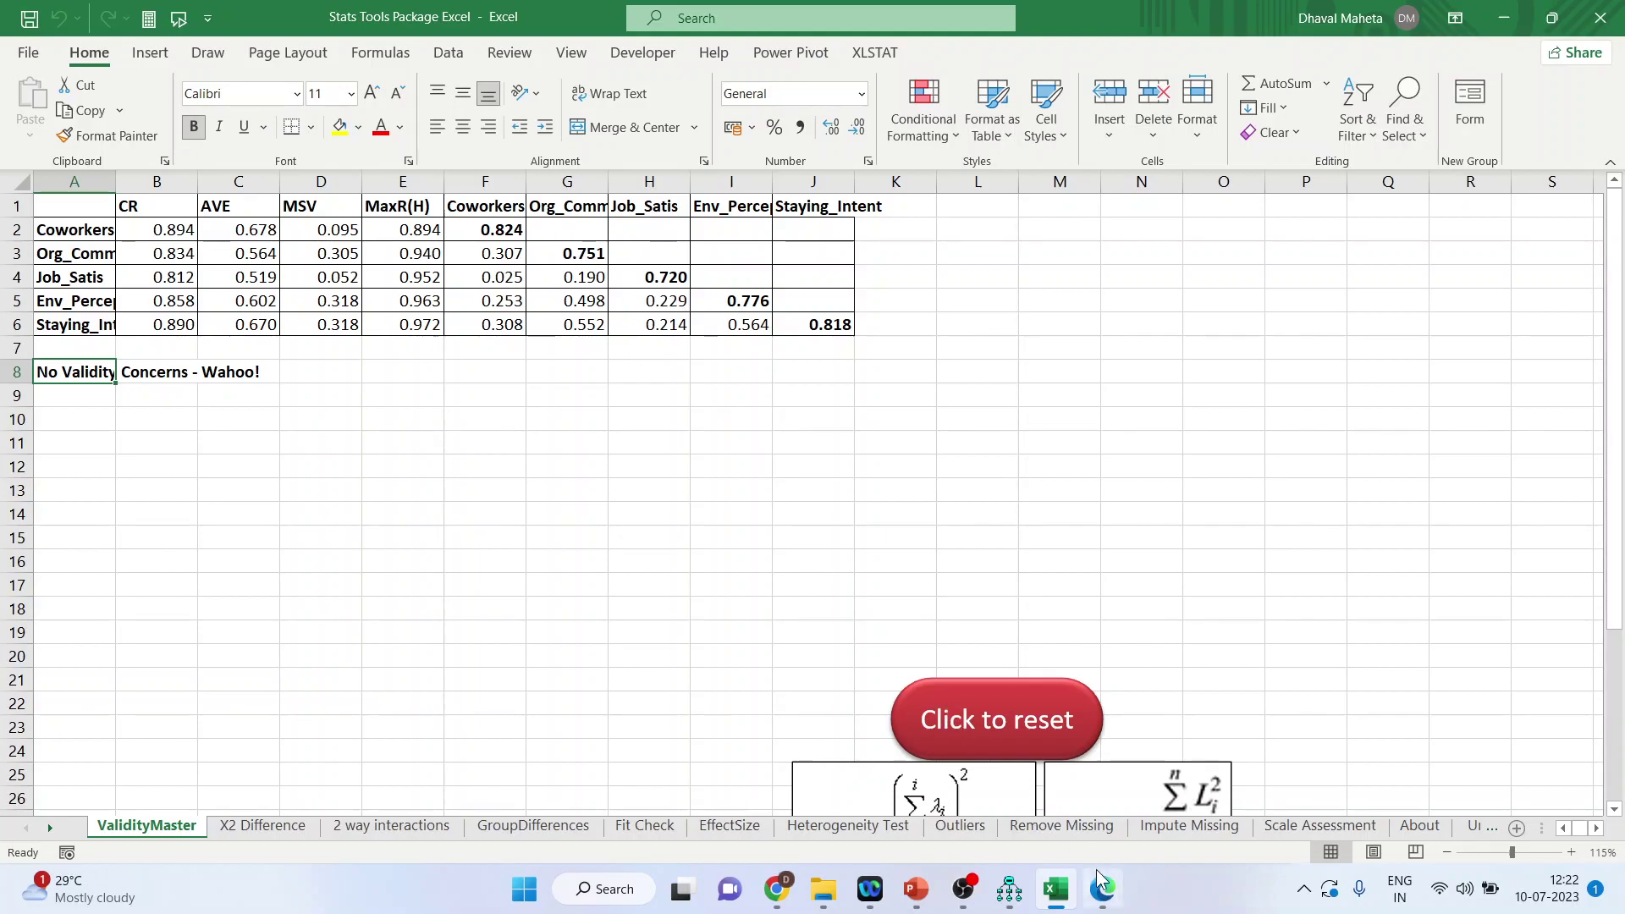
left_click(1102, 890)
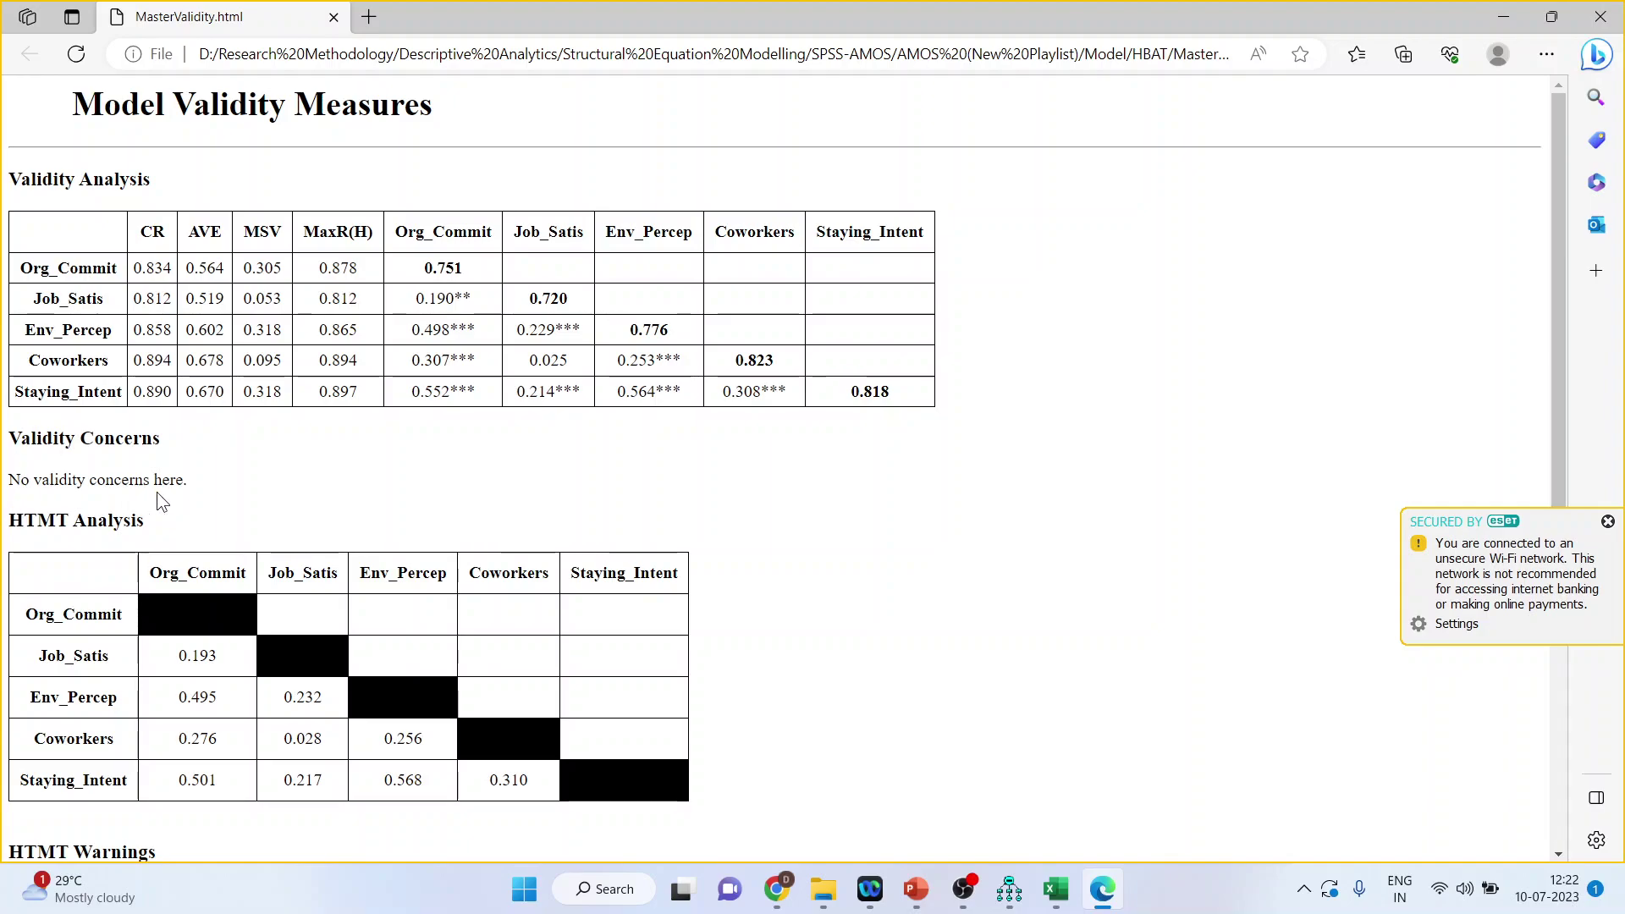
scroll(415, 474, "down", 3)
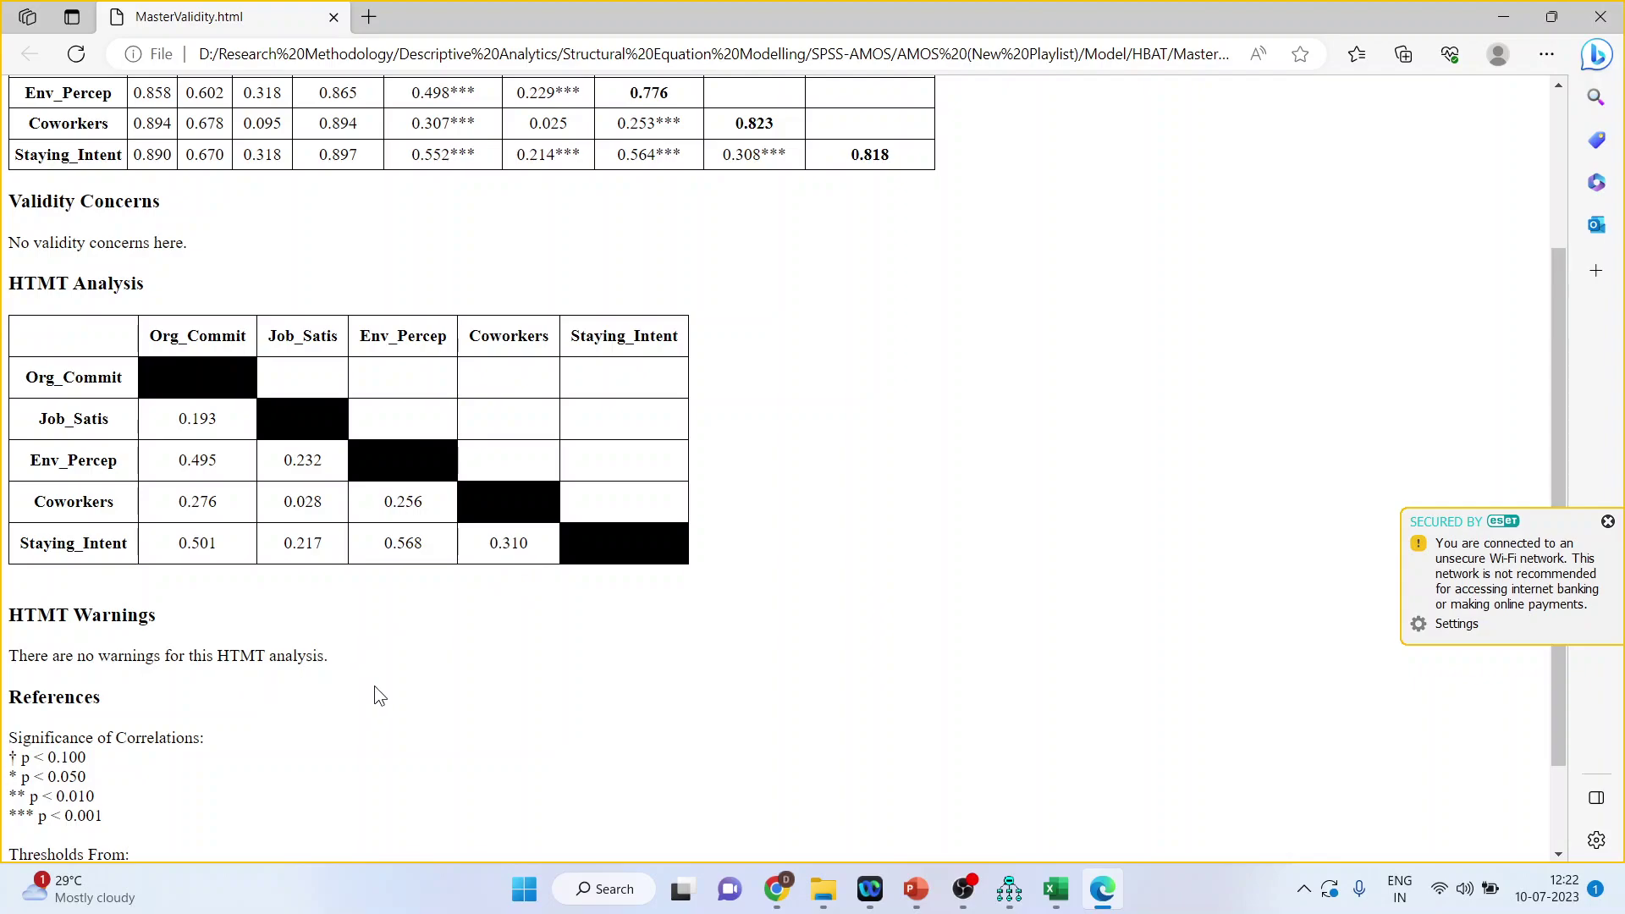
scroll(374, 685, "down", 2)
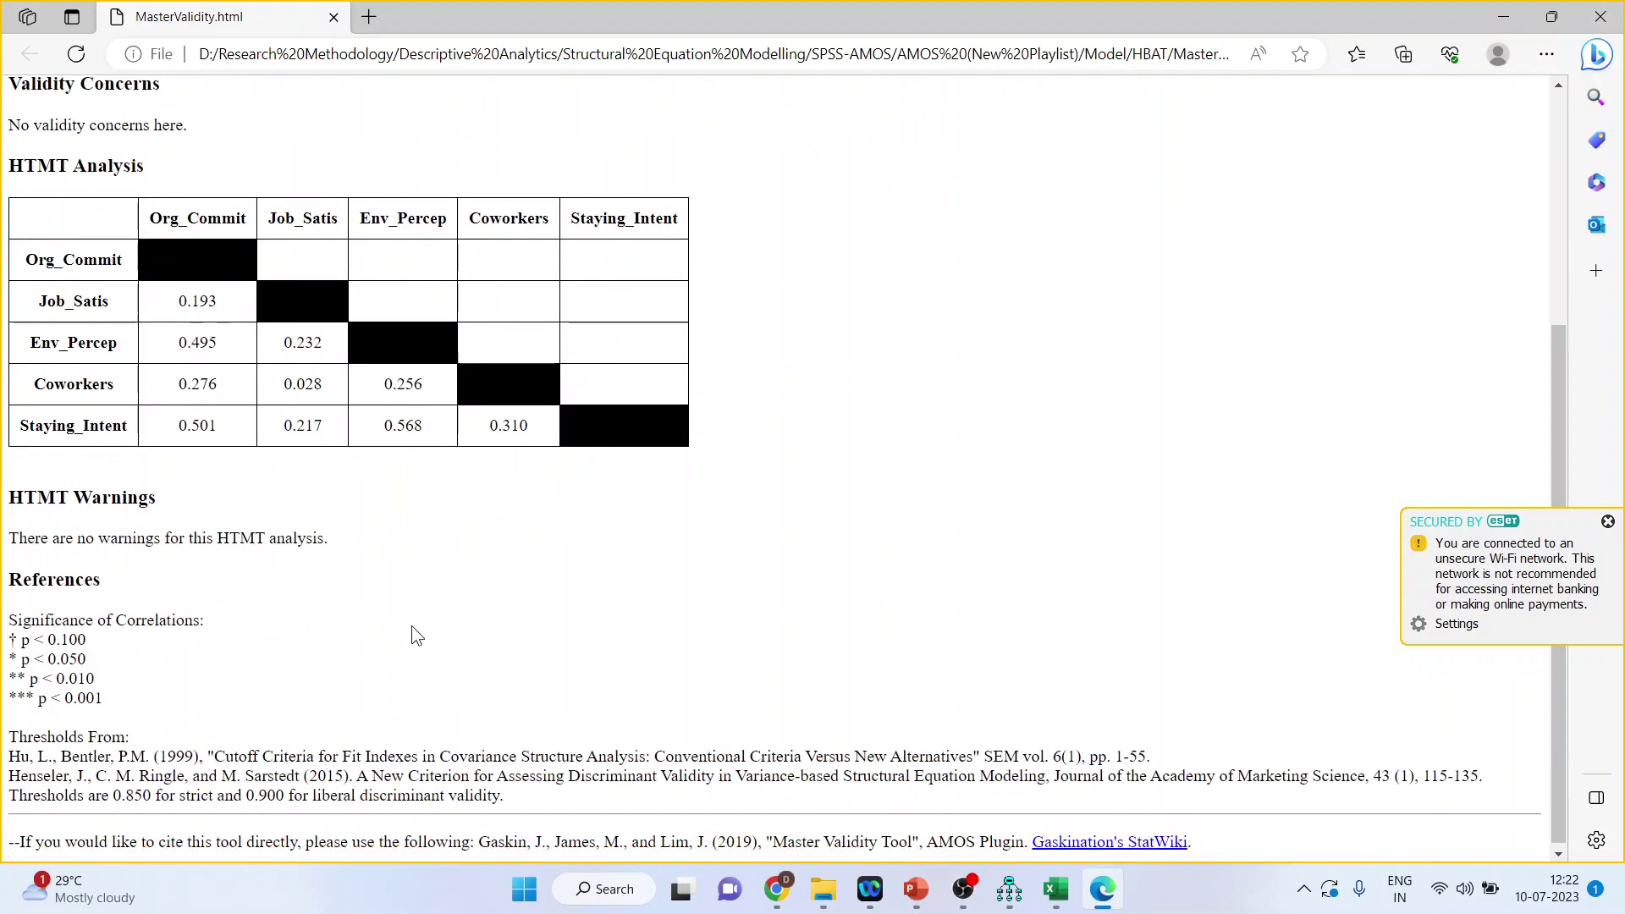
- Switch to PowerPoint and show the presenter's contact slide 37 full screen
key("alt+Tab")
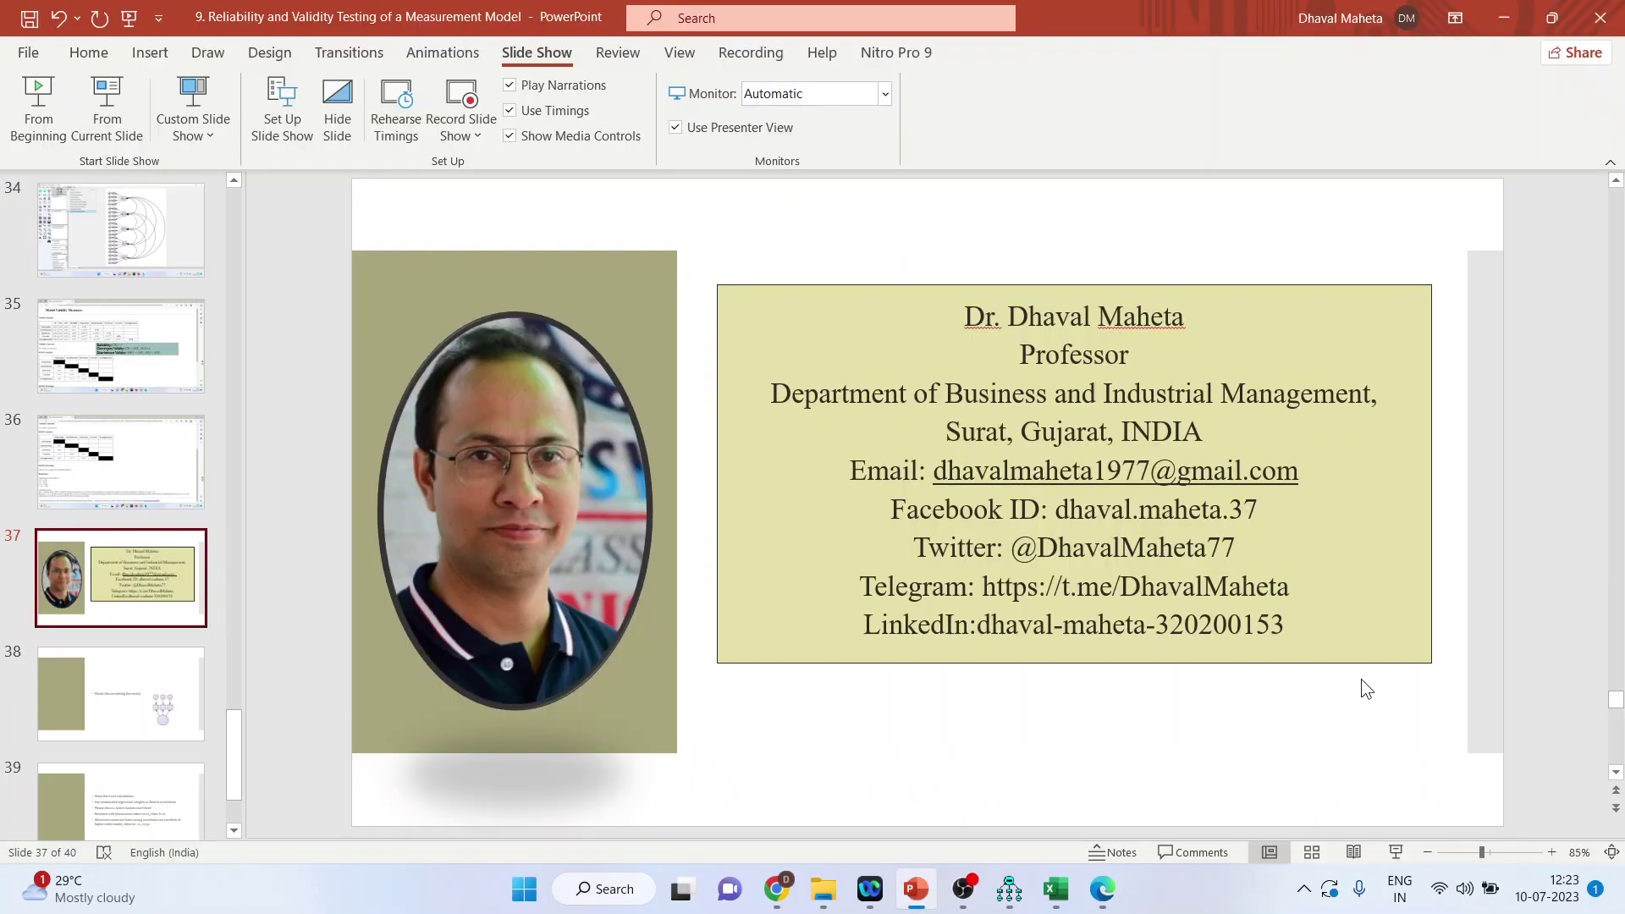
left_click(1398, 850)
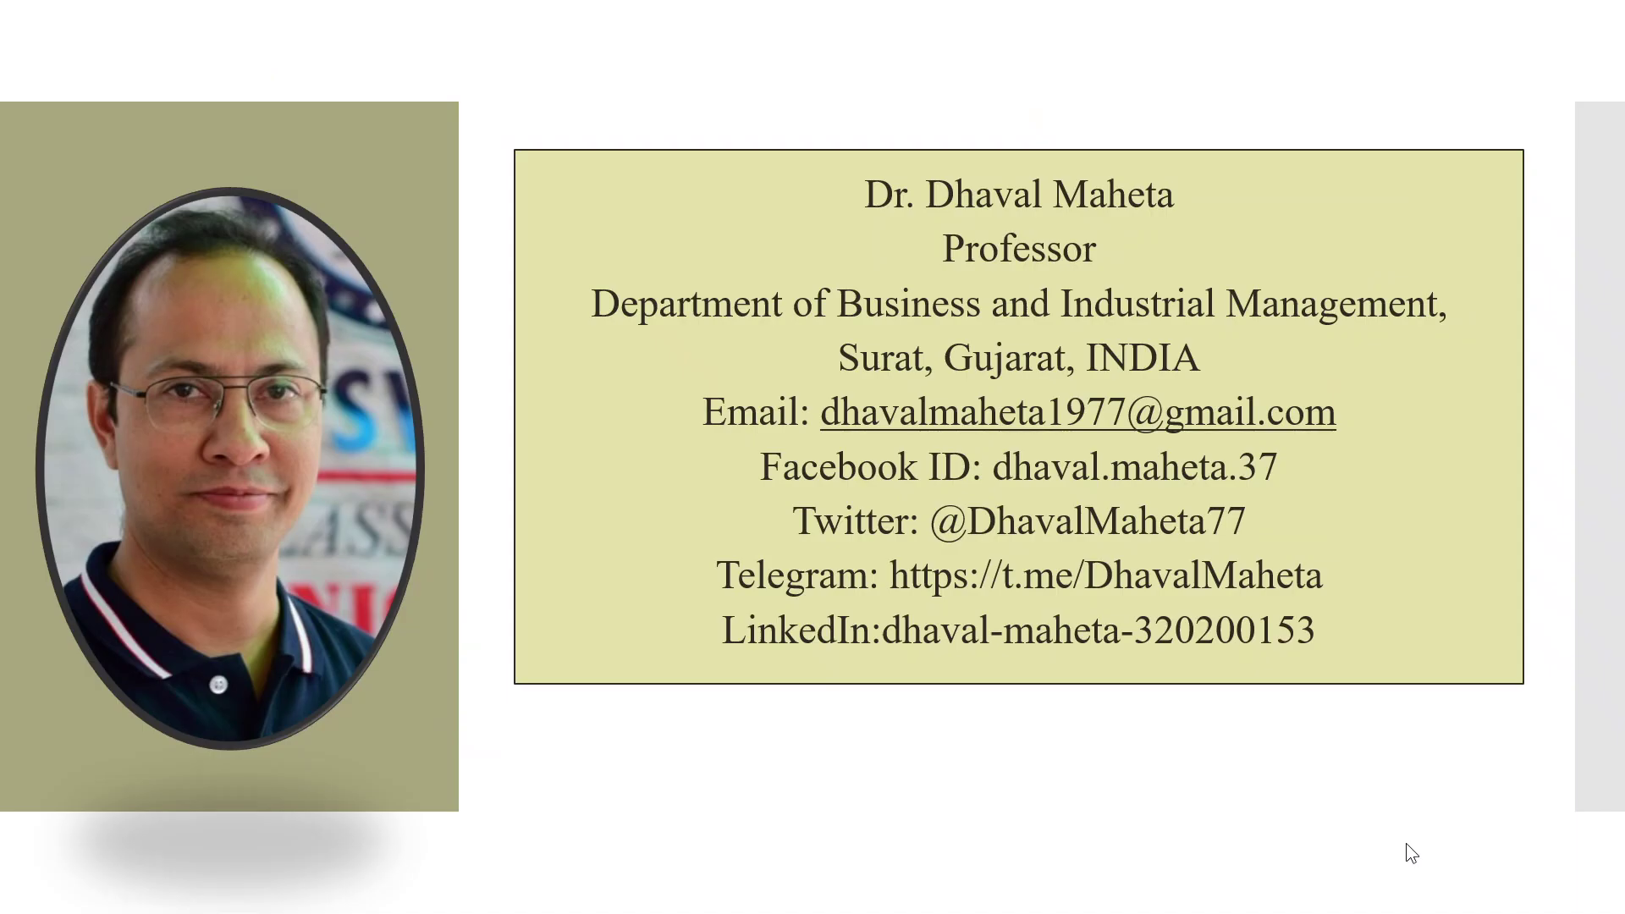